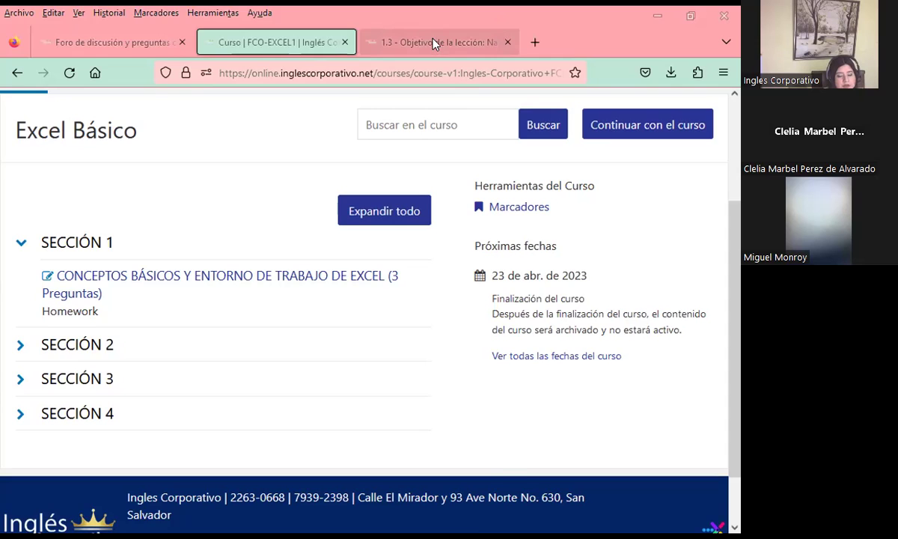
- Show lesson 1.3 'Objetivo de la lección: Navegación en la hoja de calculo' from the top
{"action": "left_click", "coordinate": [405, 37]}
{"action": "scroll", "coordinate": [372, 270], "scroll_direction": "up", "scroll_amount": 2}
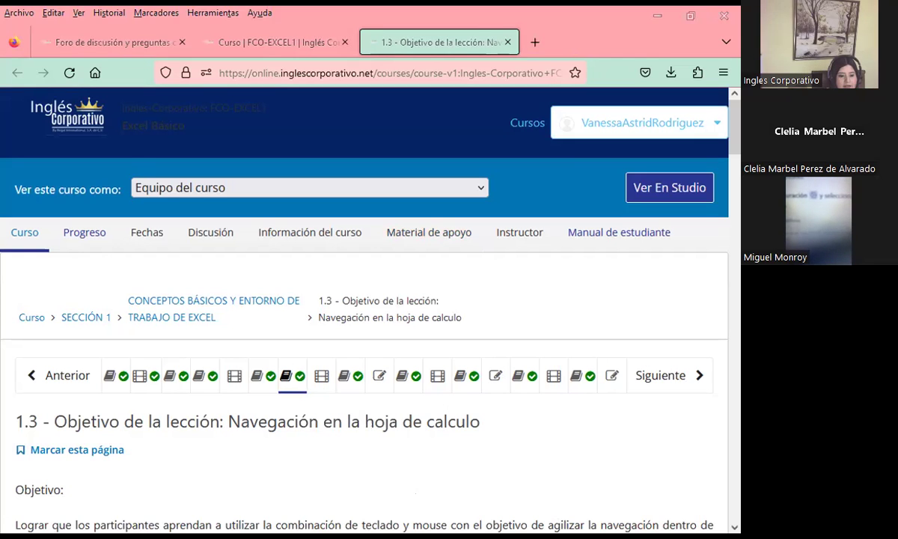
- Advance the Excel Básico slideshow past the welcome and AGENDA slides to slide 4, the general objective
{"action": "key", "text": "alt+Tab"}
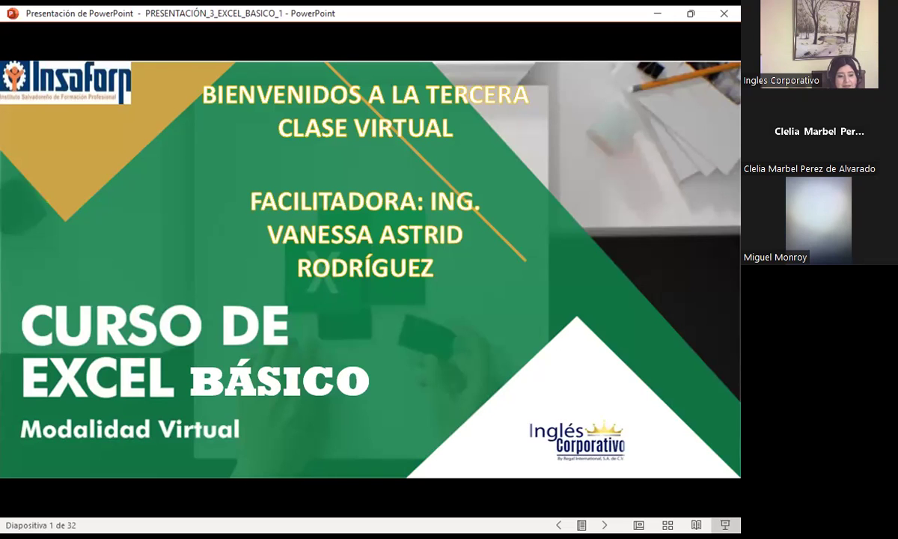
{"action": "key", "text": "Right"}
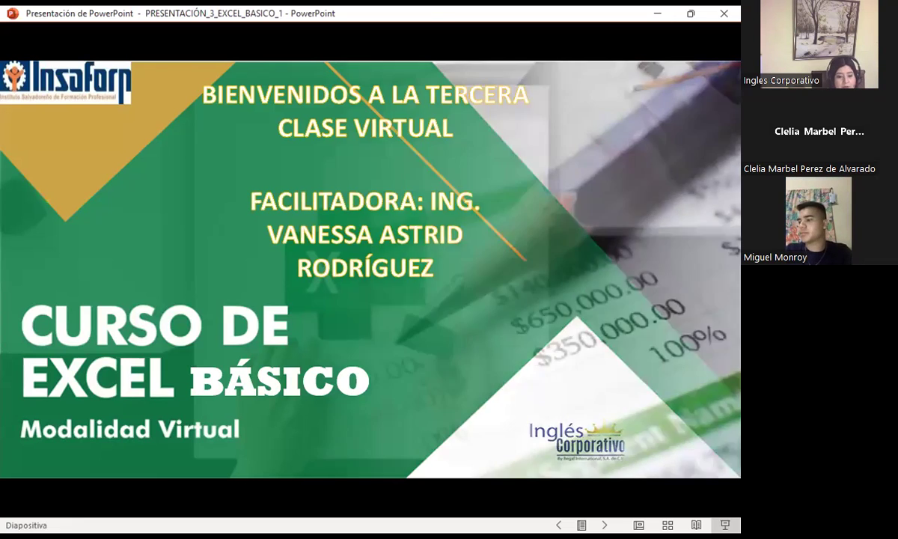
{"action": "key", "text": "Right"}
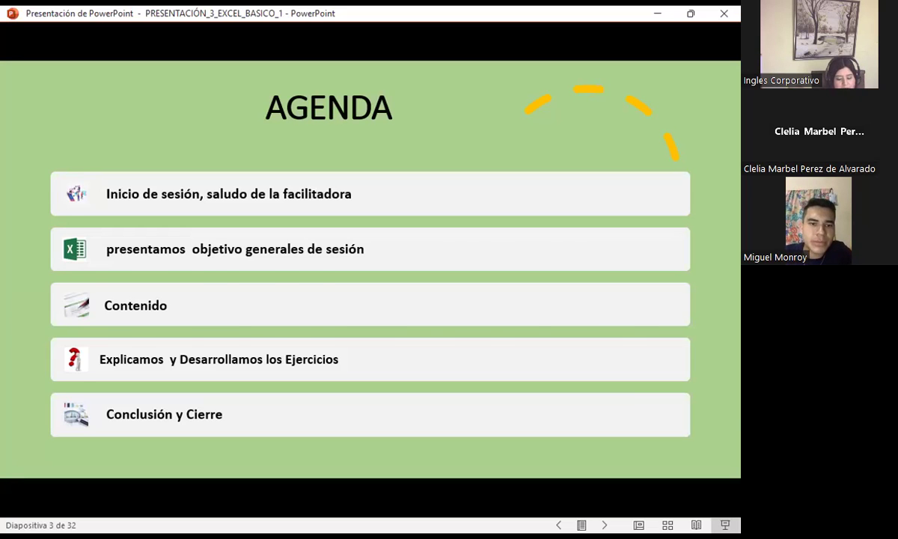
{"action": "key", "text": "Right"}
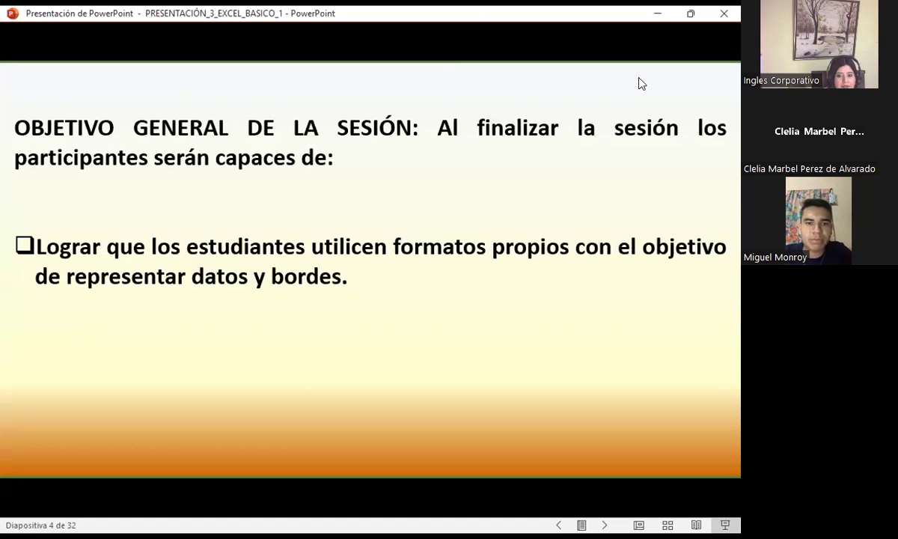
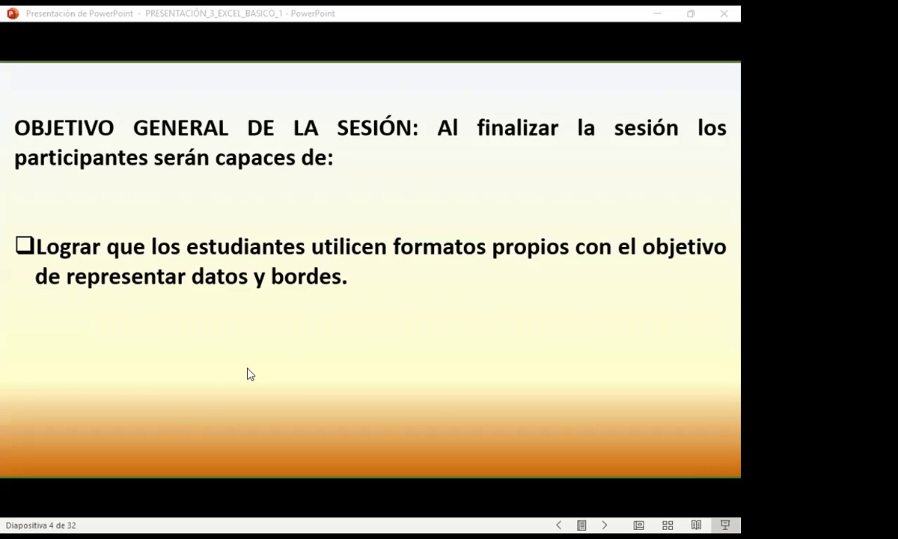
- Advance the slideshow from slide 4 to slide 5, Copiar Hojas
{"action": "left_click", "coordinate": [459, 380]}
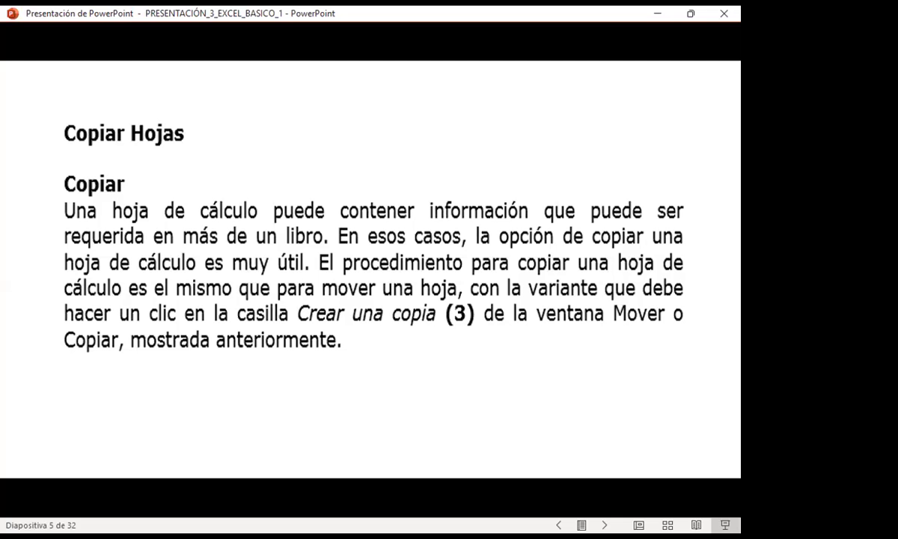
- Advance the slideshow to slide 6 on copying sheets between workbooks
{"action": "key", "text": "Right"}
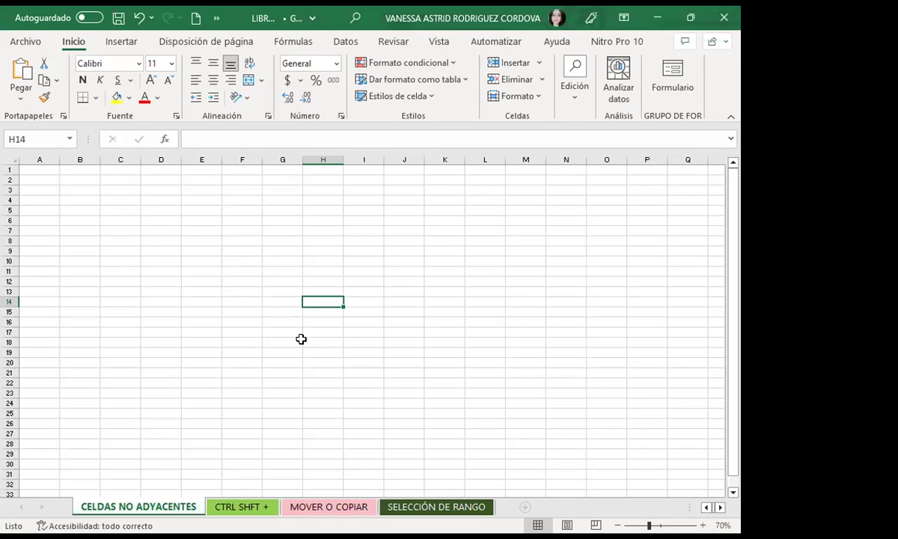
- On the SELECCIÓN DE RANGO sheet, practise Ctrl+Shift+arrow selection from cell F18
{"action": "left_click", "coordinate": [391, 507]}
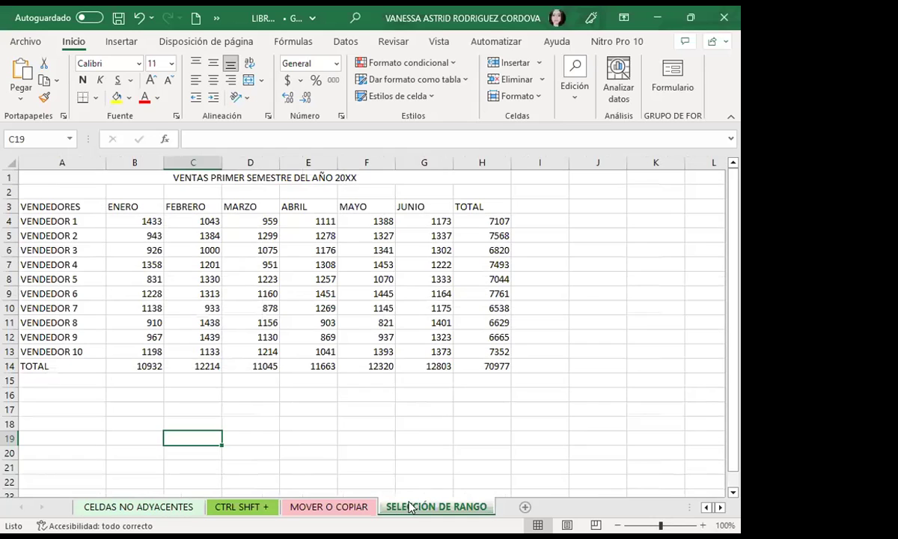
{"action": "left_click", "coordinate": [372, 419]}
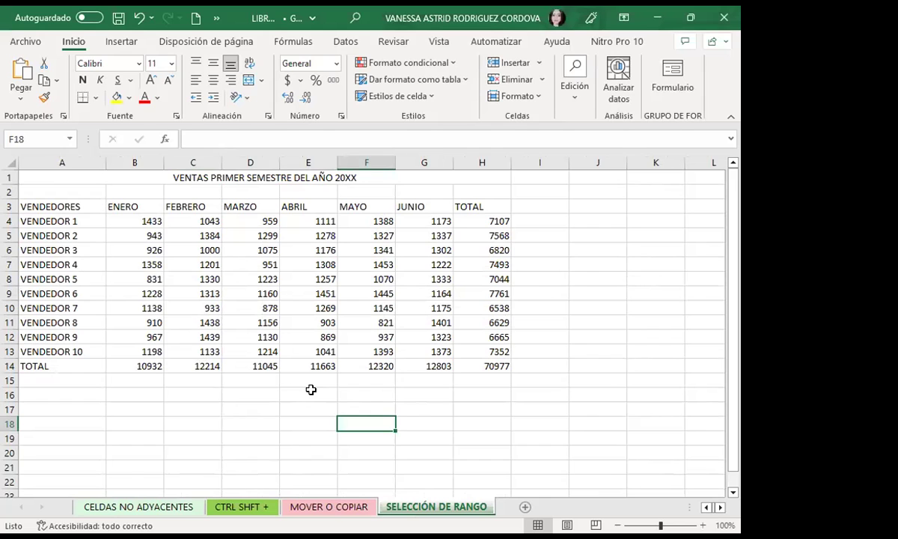
{"action": "key", "text": "ctrl+shift+Down"}
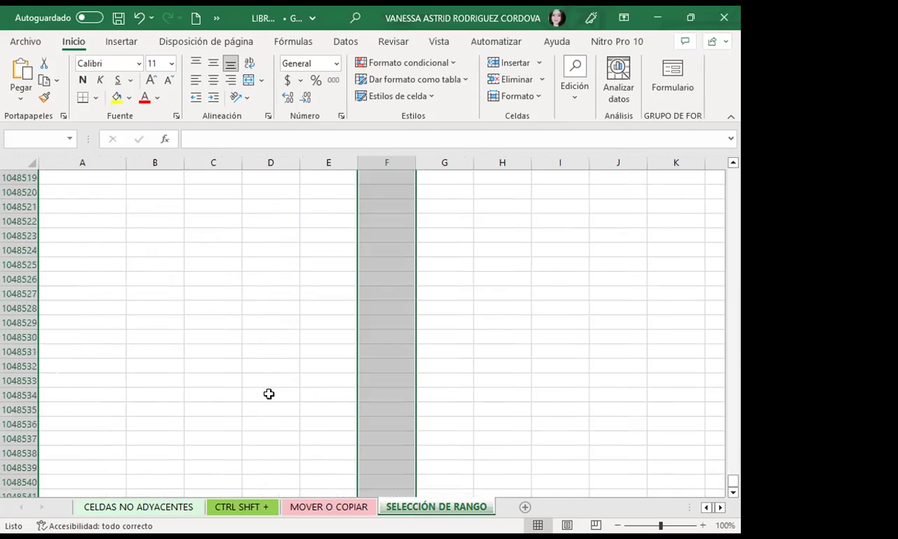
{"action": "key", "text": "ctrl+shift+Up"}
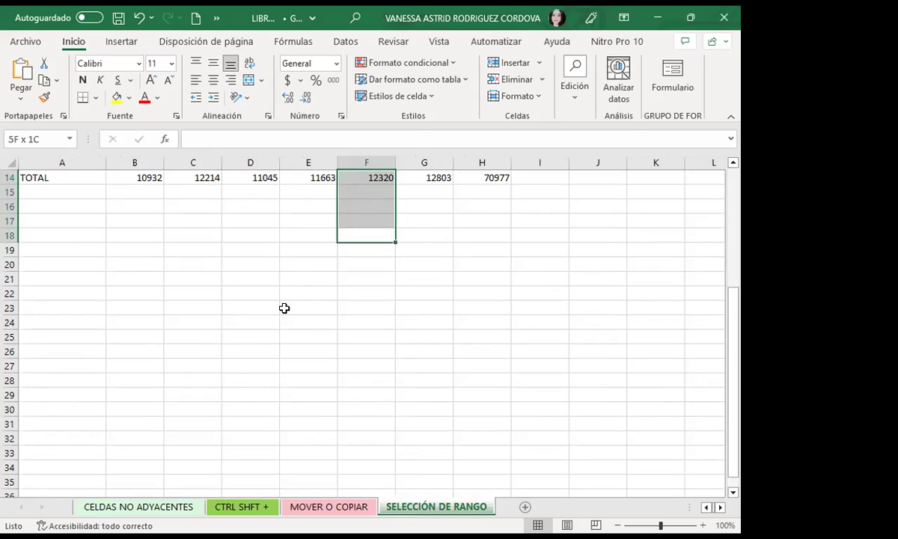
{"action": "scroll", "coordinate": [202, 307], "scroll_direction": "up", "scroll_amount": 4}
- Select from merged title A1 down to row 3 and across to the last column
{"action": "left_click", "coordinate": [63, 178]}
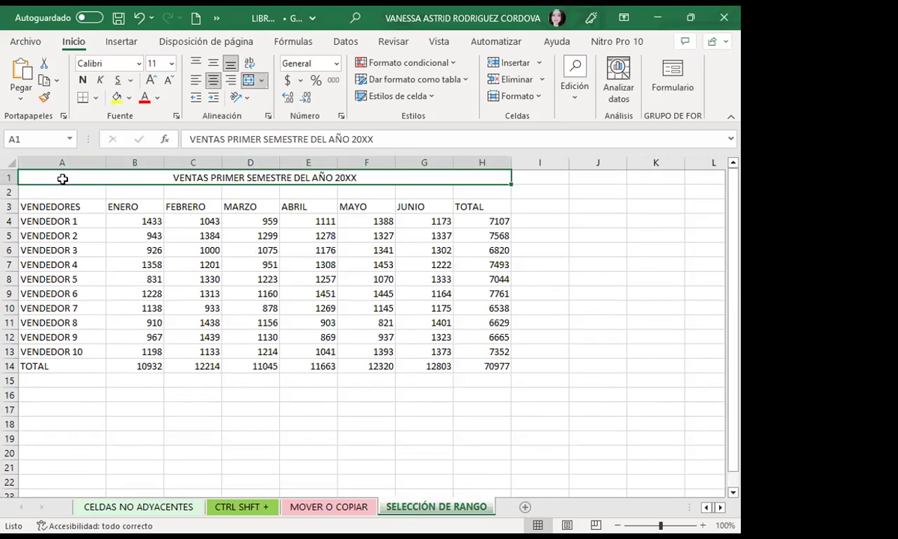
{"action": "key", "text": "ctrl+shift+Down"}
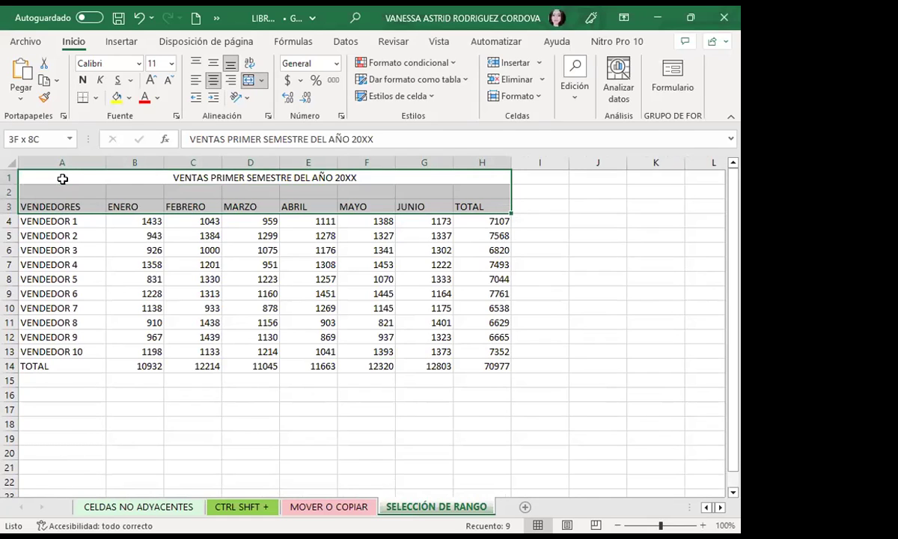
{"action": "key", "text": "ctrl+shift+Right"}
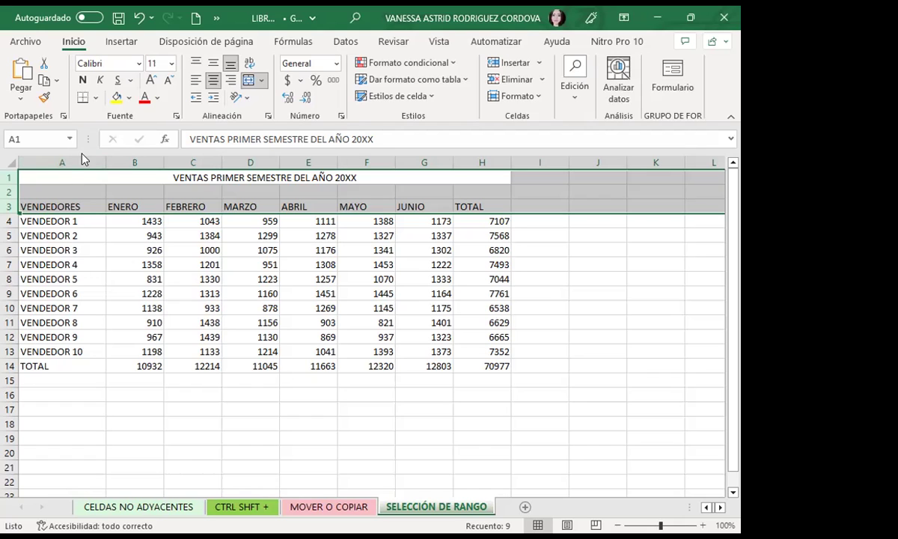
- Select A3:H14, from the VENDEDORES header to the TOTAL row and column
{"action": "left_click", "coordinate": [59, 193]}
{"action": "left_click", "coordinate": [58, 207]}
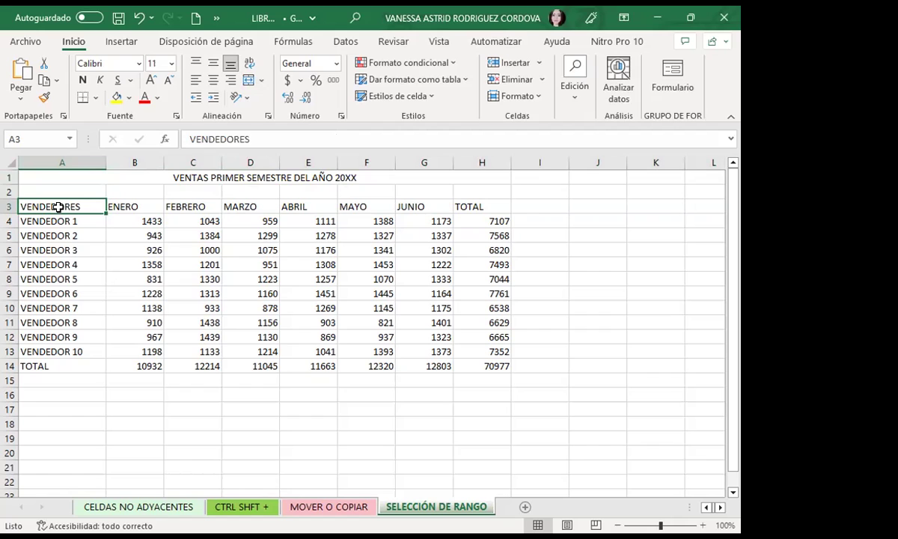
{"action": "key", "text": "ctrl+shift+Down"}
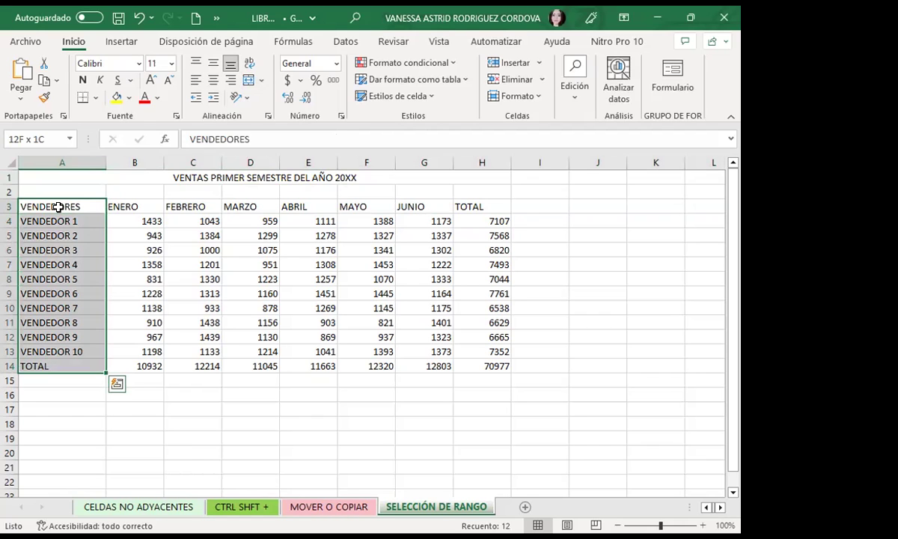
{"action": "key", "text": "ctrl+shift+Right"}
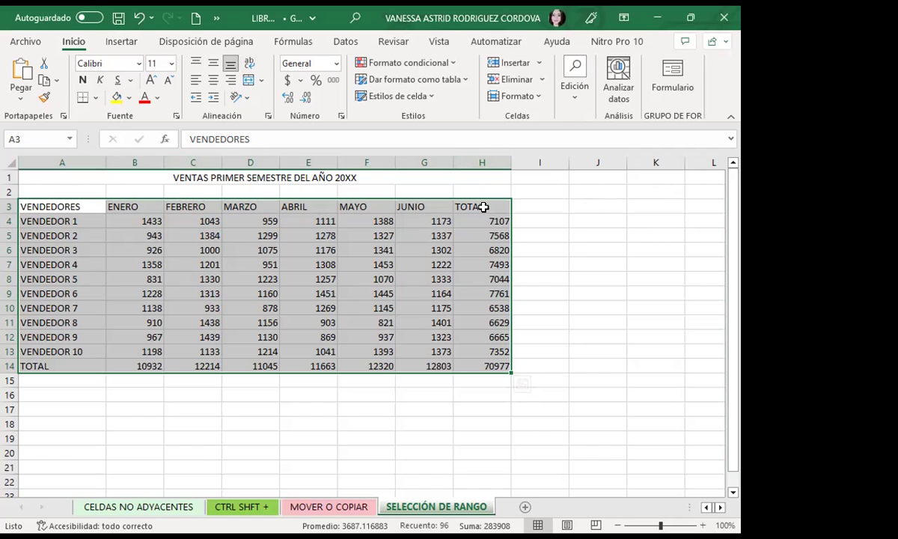
{"action": "left_click", "coordinate": [603, 192]}
{"action": "left_click_drag", "start_coordinate": [595, 176], "coordinate": [586, 306]}
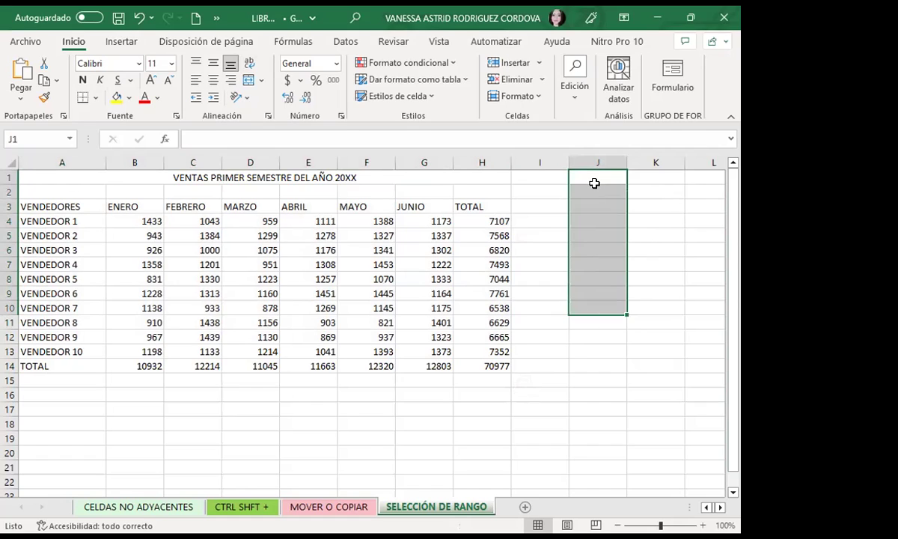
{"action": "left_click", "coordinate": [604, 232]}
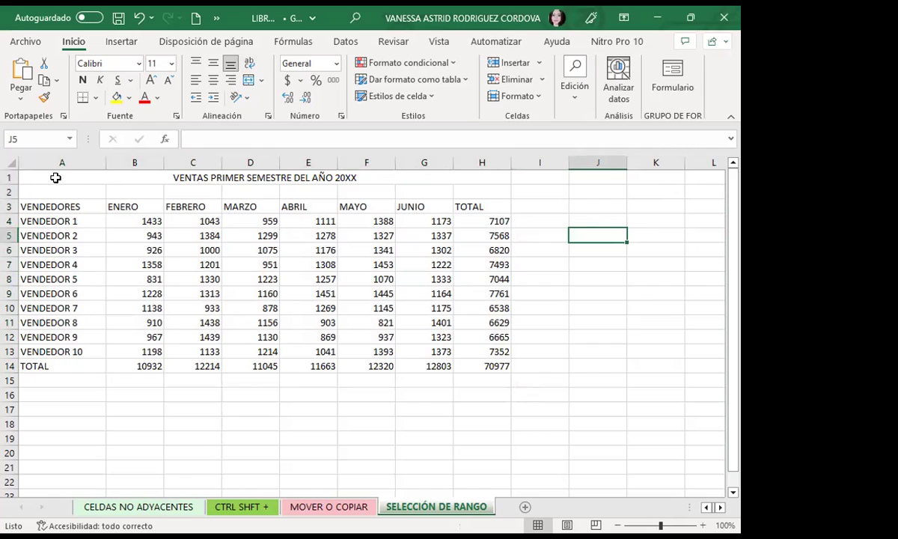
{"action": "left_click", "coordinate": [39, 202]}
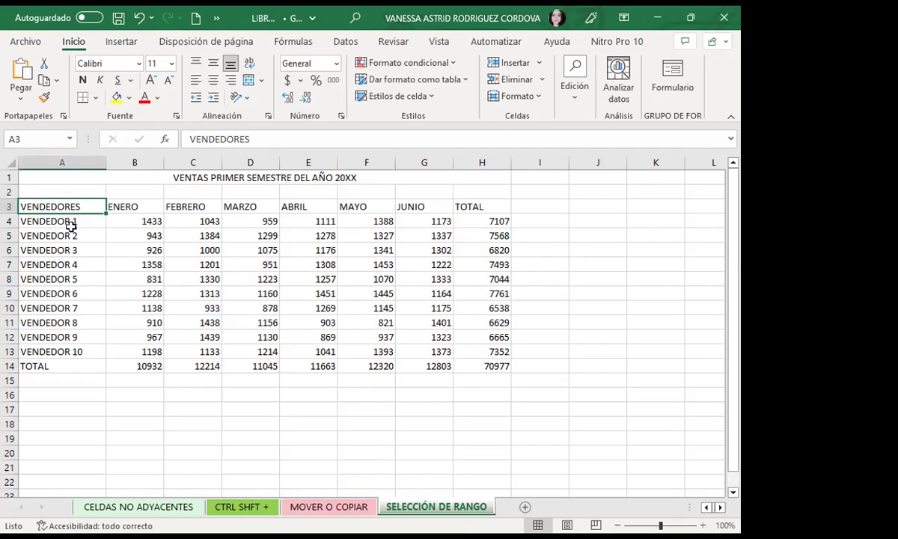
{"action": "left_click", "coordinate": [141, 209]}
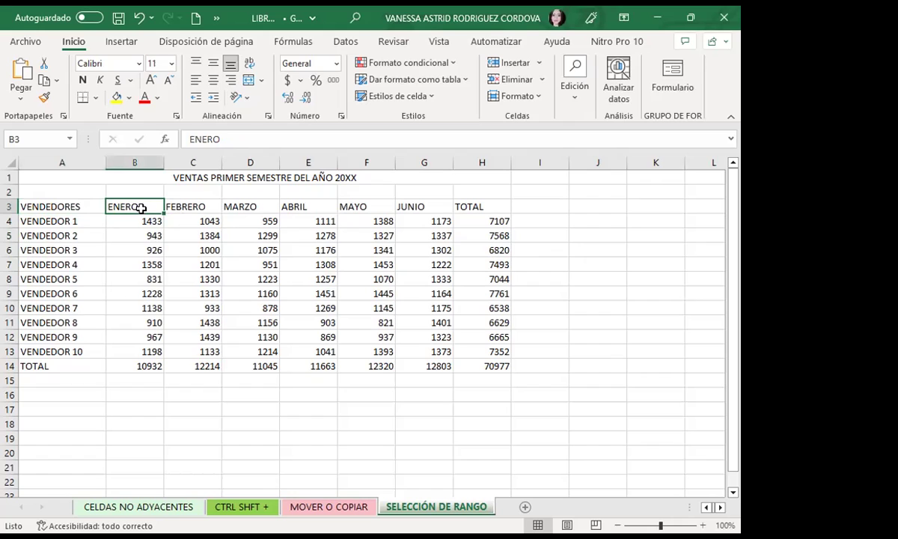
{"action": "mouse_move", "coordinate": [689, 235]}
{"action": "left_mouse_down"}
{"action": "mouse_move", "coordinate": [529, 217]}
{"action": "mouse_move", "coordinate": [275, 233]}
{"action": "left_mouse_up"}
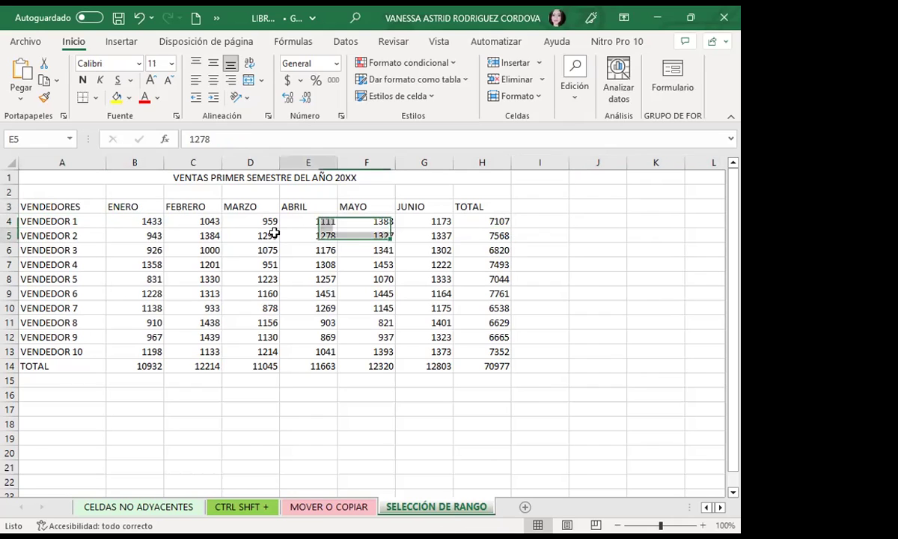
{"action": "left_click_drag", "start_coordinate": [209, 177], "coordinate": [487, 367]}
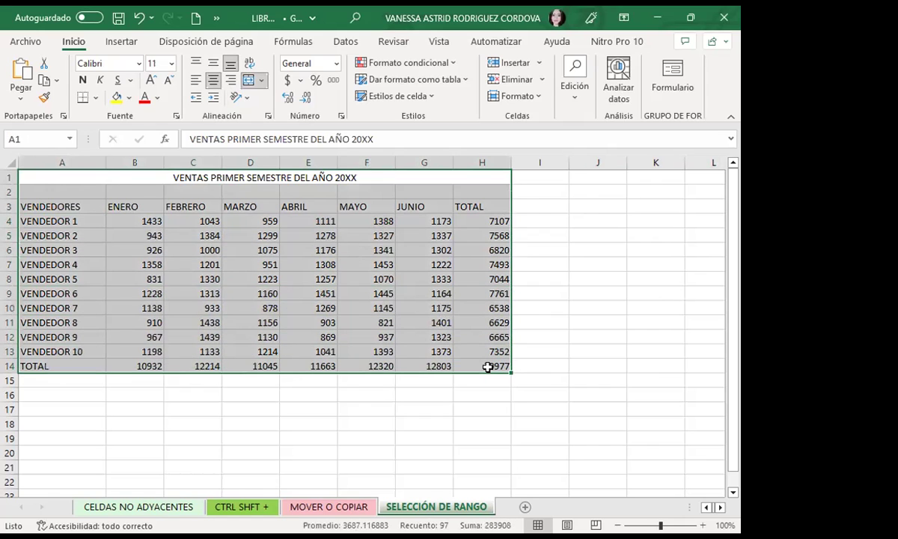
{"action": "left_click", "coordinate": [476, 434]}
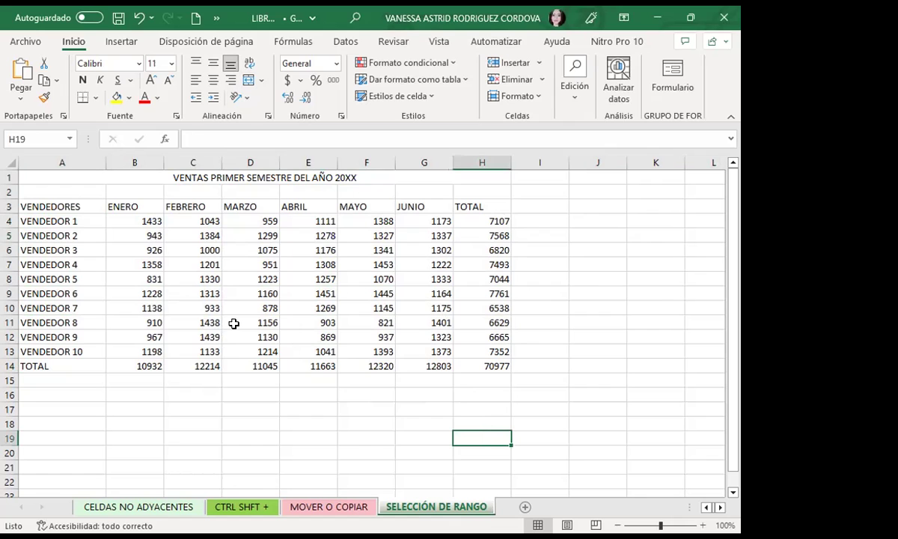
{"action": "mouse_move", "coordinate": [52, 204]}
{"action": "left_mouse_down"}
{"action": "mouse_move", "coordinate": [451, 333]}
{"action": "mouse_move", "coordinate": [482, 366]}
{"action": "left_mouse_up"}
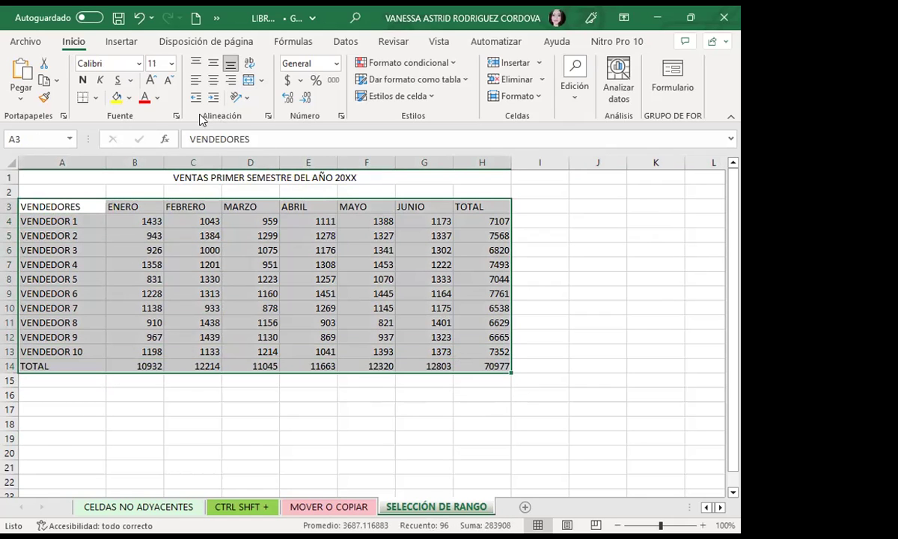
- Give the table green outline and inside borders, then select header row A3:H3
{"action": "left_click", "coordinate": [173, 114]}
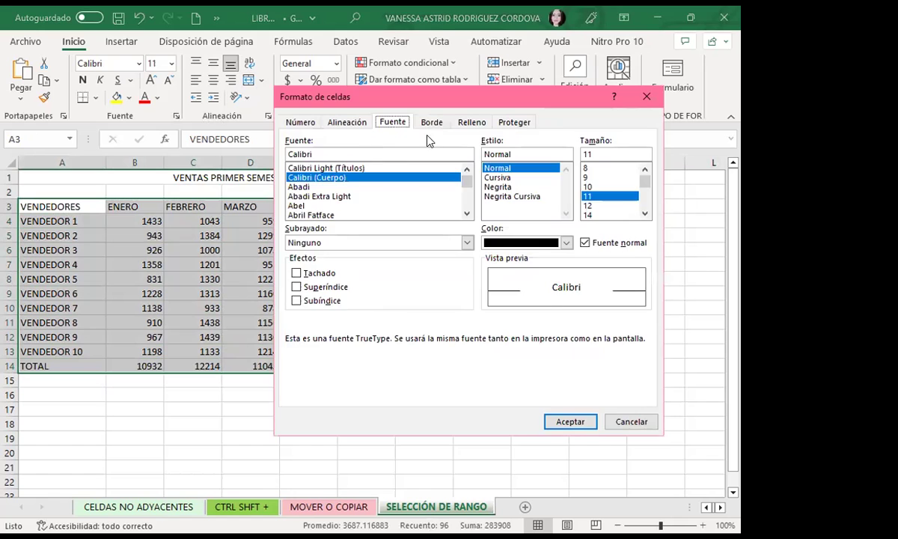
{"action": "left_click", "coordinate": [432, 123]}
{"action": "left_click", "coordinate": [378, 272]}
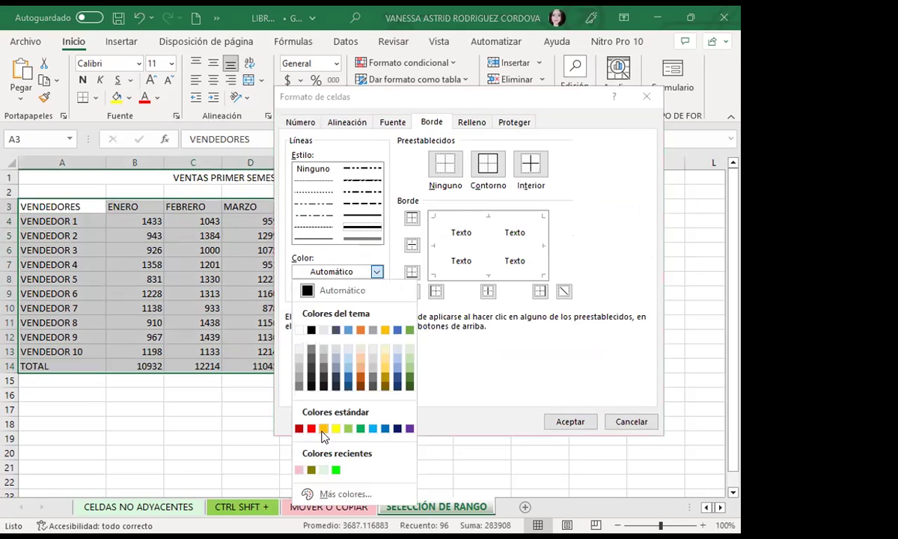
{"action": "left_click", "coordinate": [322, 428]}
{"action": "left_click", "coordinate": [377, 273]}
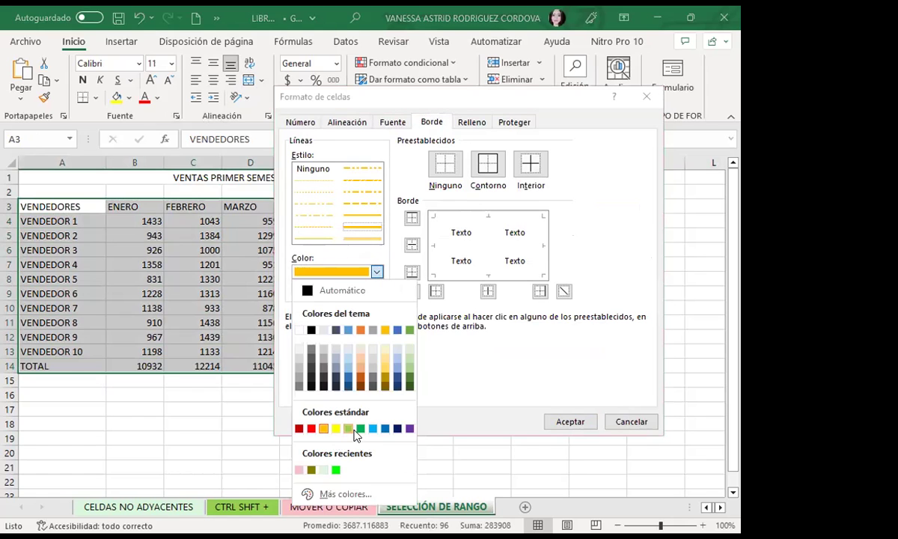
{"action": "left_click", "coordinate": [357, 428]}
{"action": "left_click", "coordinate": [488, 168]}
{"action": "left_click", "coordinate": [530, 163]}
{"action": "left_click", "coordinate": [581, 430]}
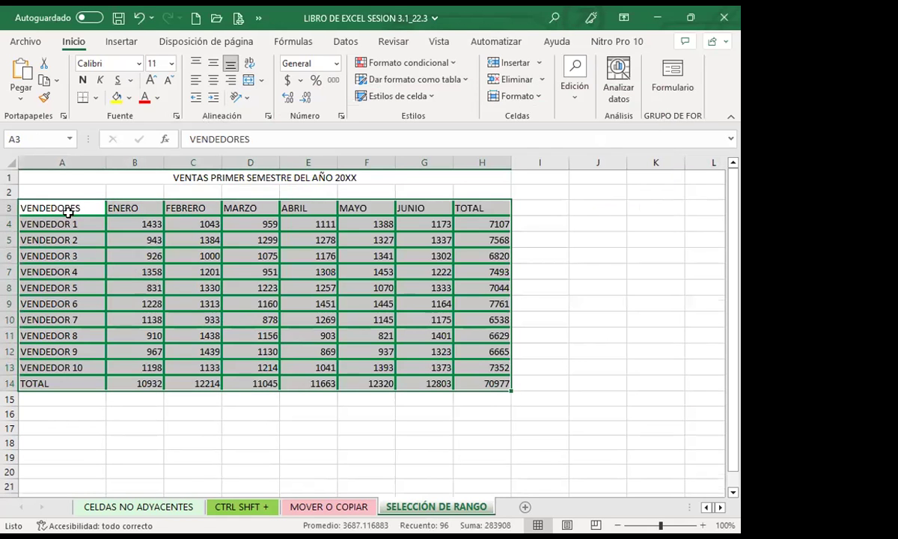
{"action": "left_click_drag", "start_coordinate": [64, 206], "coordinate": [435, 203]}
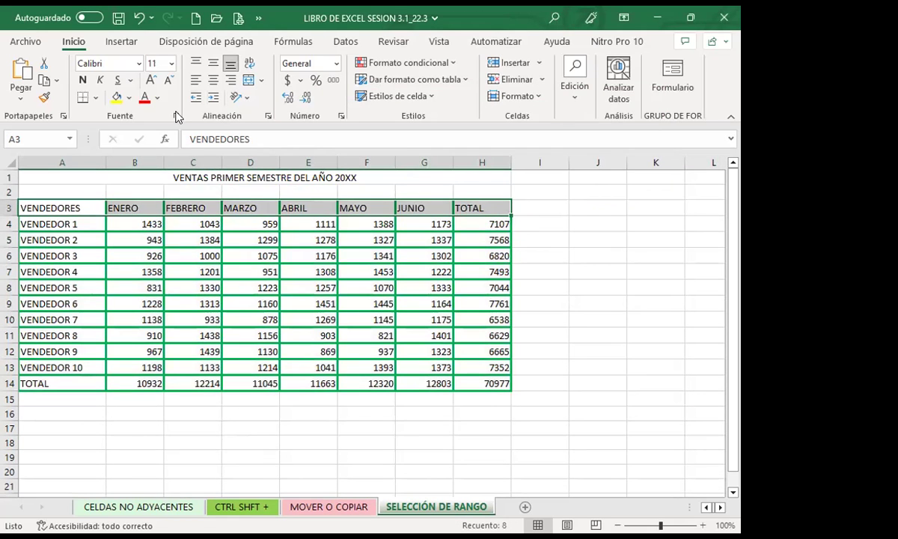
- Fill header row A3:H3 light green, make it taller, and centre its labels both ways
{"action": "left_click", "coordinate": [131, 99]}
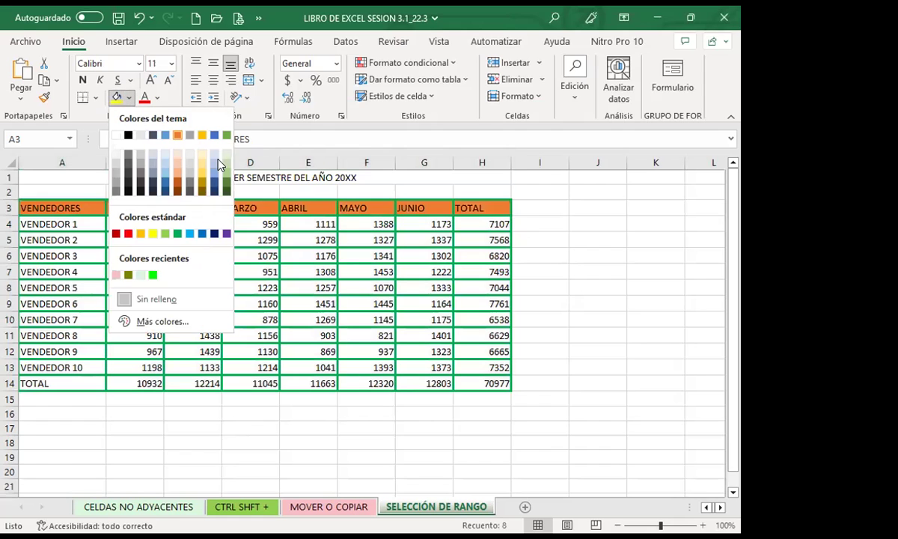
{"action": "left_click", "coordinate": [211, 151]}
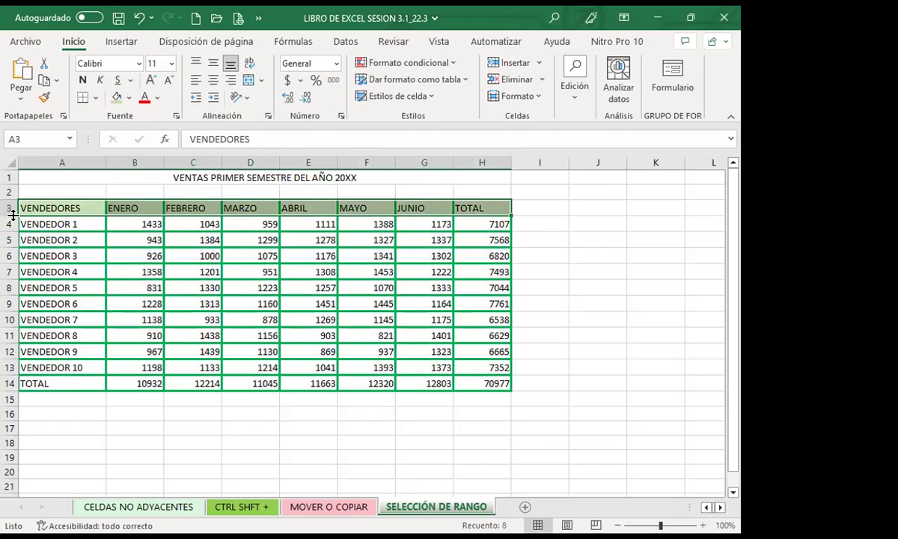
{"action": "mouse_move", "coordinate": [12, 216]}
{"action": "left_mouse_down"}
{"action": "mouse_move", "coordinate": [13, 227]}
{"action": "mouse_move", "coordinate": [483, 208]}
{"action": "left_mouse_up"}
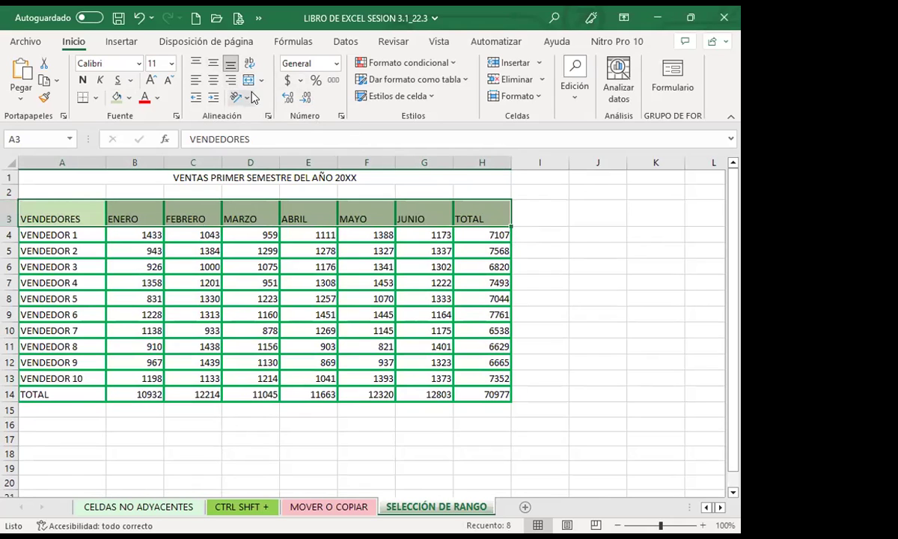
{"action": "left_click", "coordinate": [214, 66]}
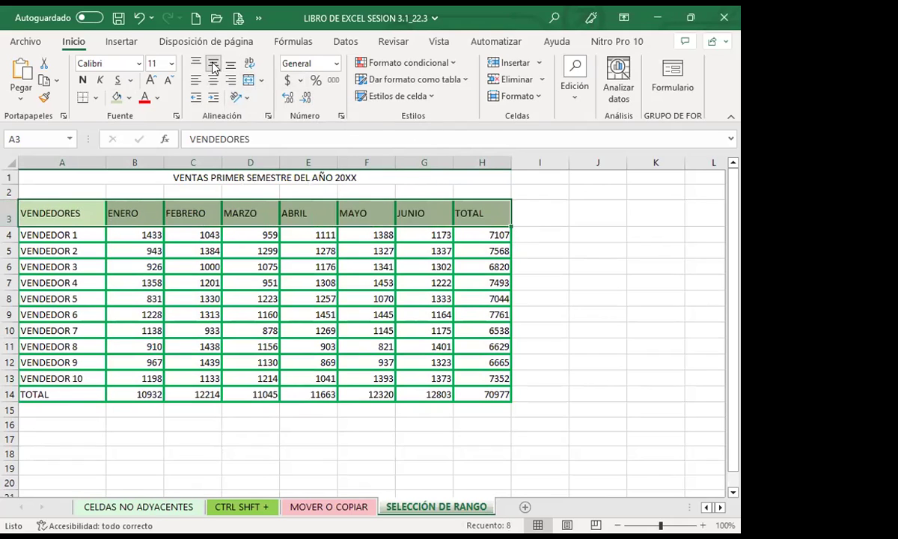
{"action": "left_click", "coordinate": [214, 80]}
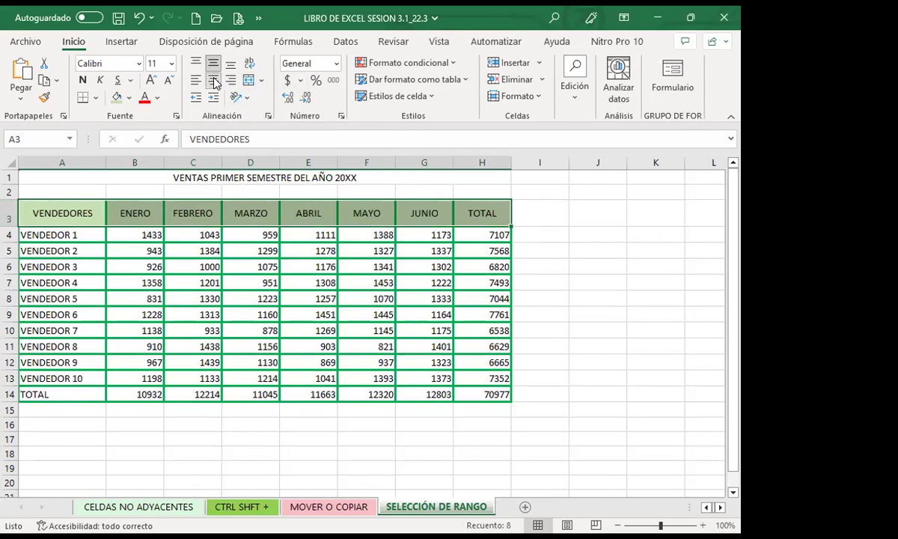
{"action": "left_click", "coordinate": [87, 217]}
- Give the merged title cell VENTAS PRIMER SEMESTRE DEL AÑO 20XX a light-green fill
{"action": "left_click", "coordinate": [384, 357]}
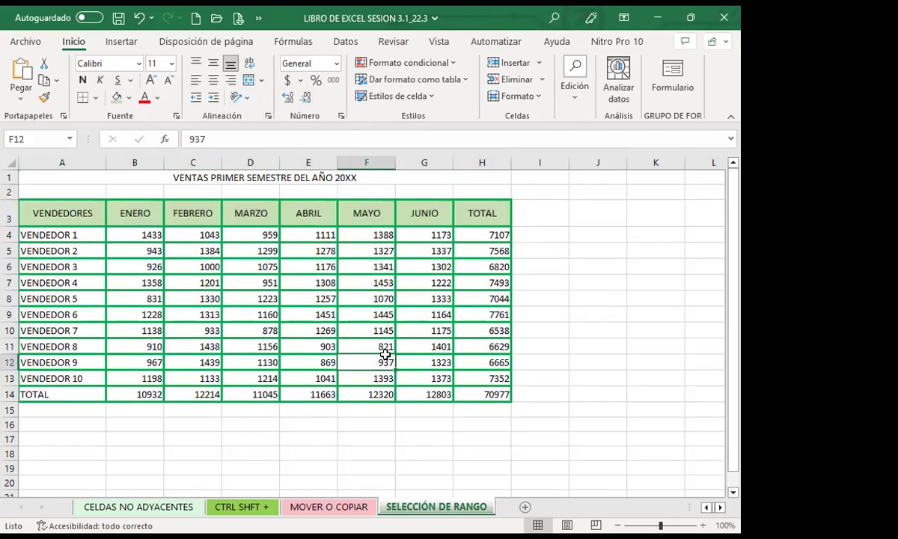
{"action": "left_click", "coordinate": [254, 344]}
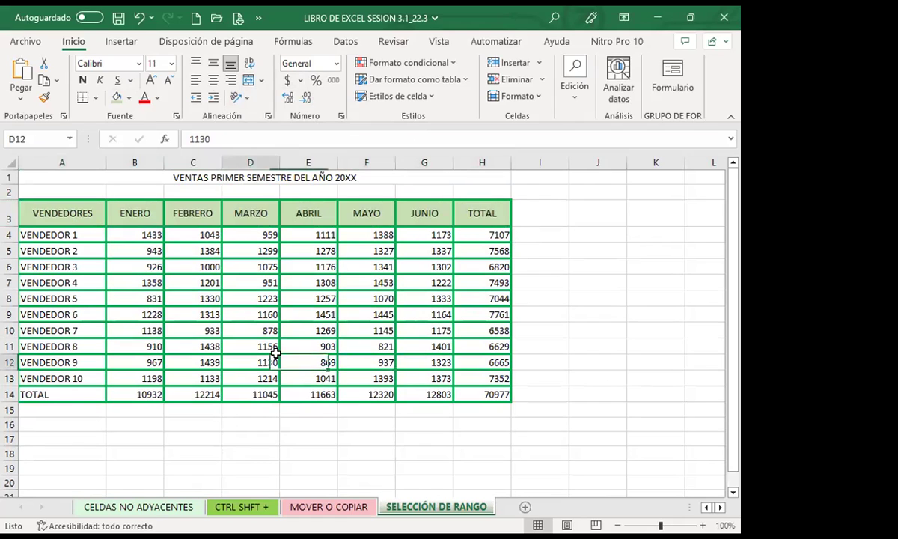
{"action": "left_click", "coordinate": [246, 284]}
{"action": "left_click", "coordinate": [79, 174]}
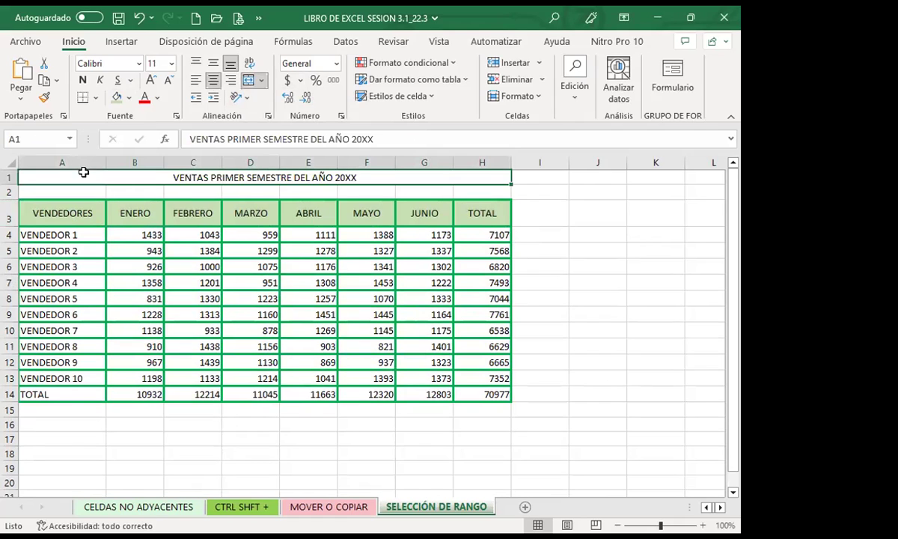
{"action": "left_click", "coordinate": [117, 97]}
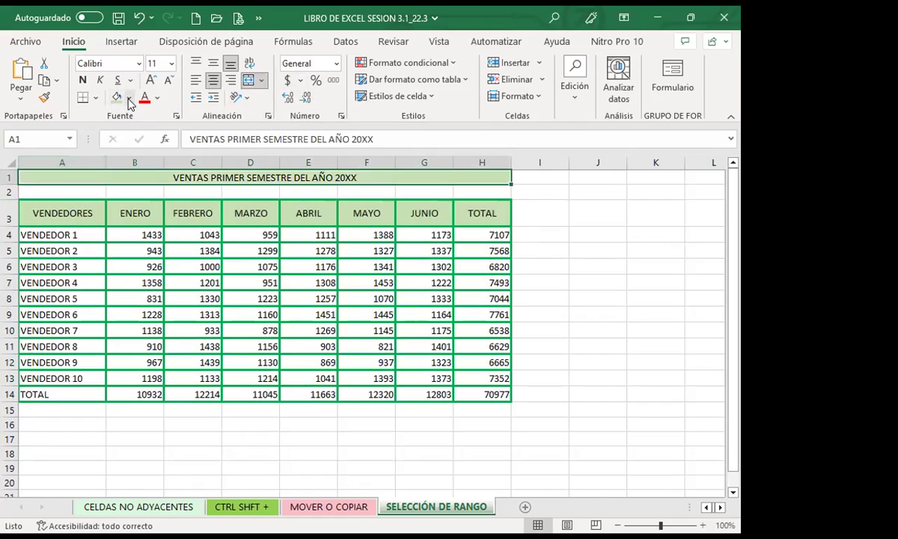
{"action": "left_click", "coordinate": [129, 98]}
{"action": "left_click", "coordinate": [558, 293]}
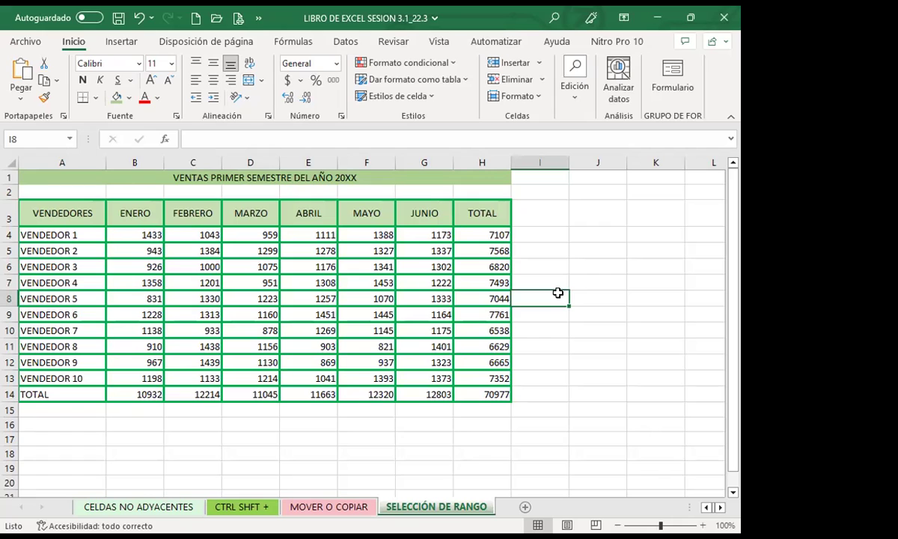
- Hide the sheet's gridlines and start inserting a Fondo background picture
{"action": "left_click", "coordinate": [439, 41]}
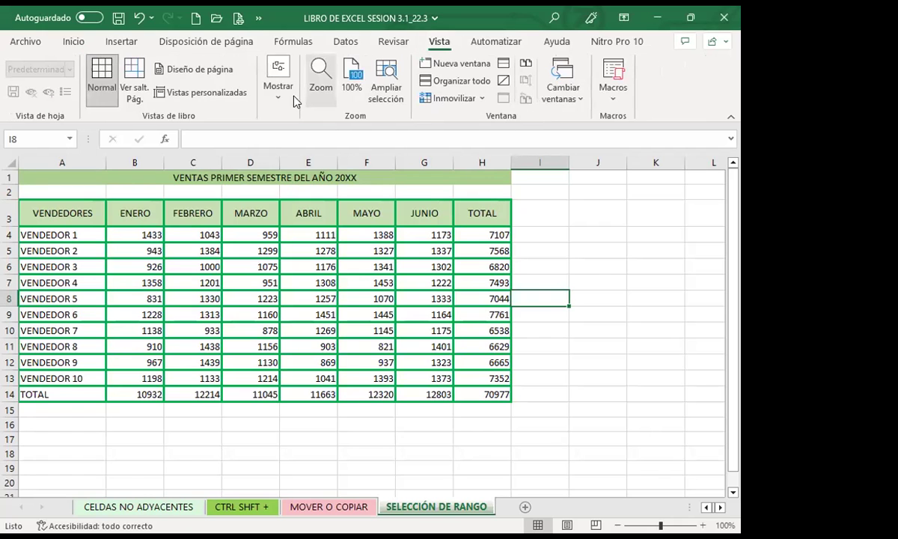
{"action": "left_click", "coordinate": [277, 104]}
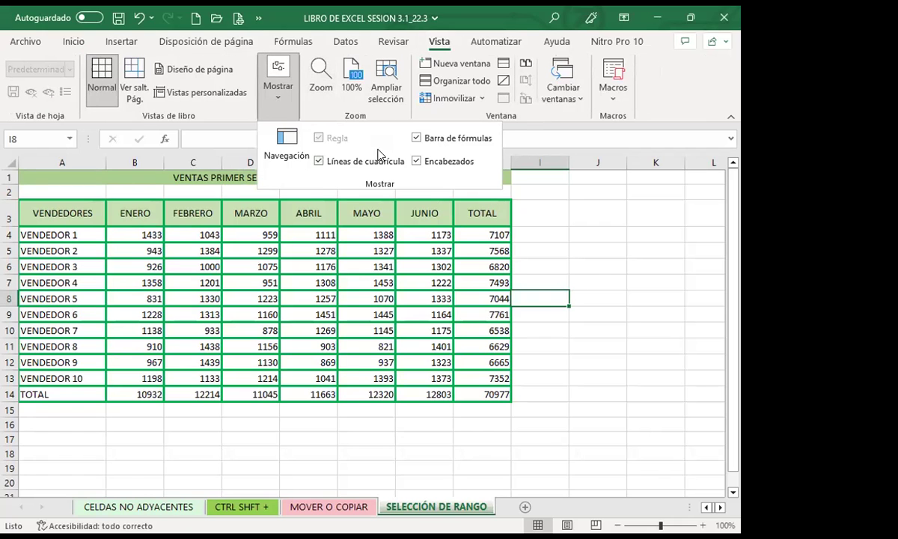
{"action": "left_click", "coordinate": [318, 161]}
{"action": "left_click", "coordinate": [206, 41]}
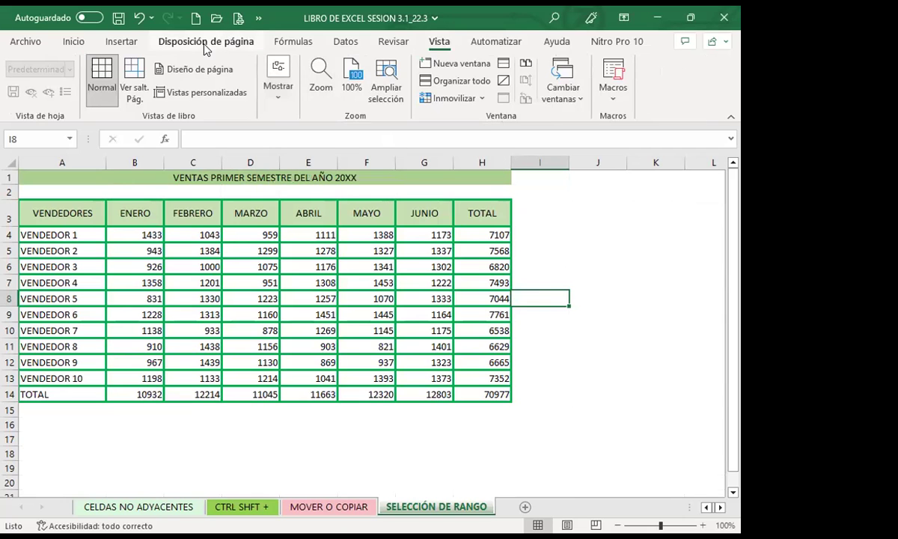
{"action": "left_click", "coordinate": [205, 41]}
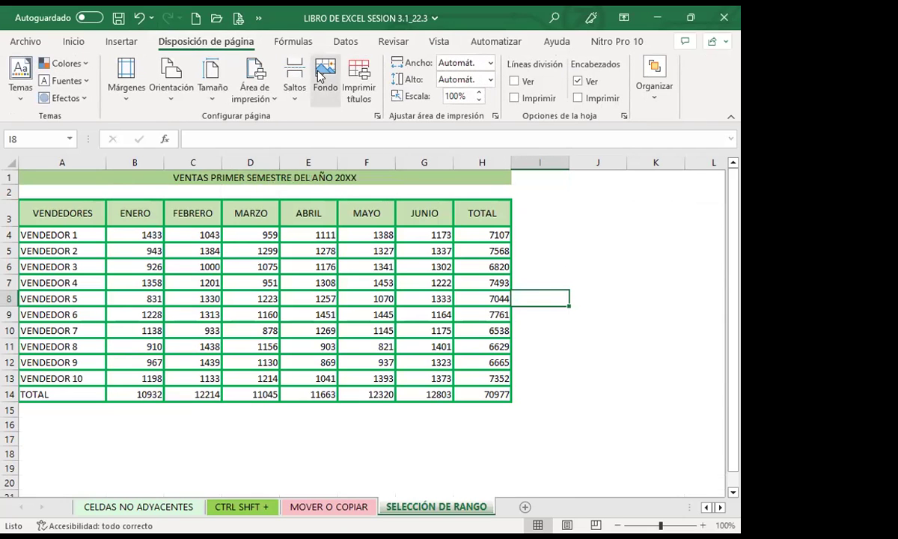
{"action": "left_click", "coordinate": [321, 72]}
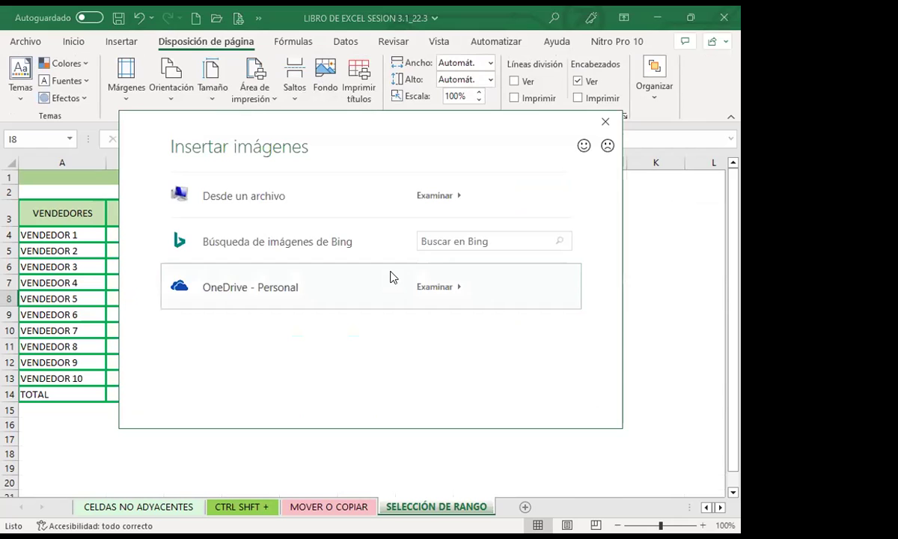
- Search Bing for 'flores' and insert the pink roses photo as the sheet background
{"action": "left_click", "coordinate": [477, 240]}
{"action": "type", "text": "flores"}
{"action": "key", "text": "Return"}
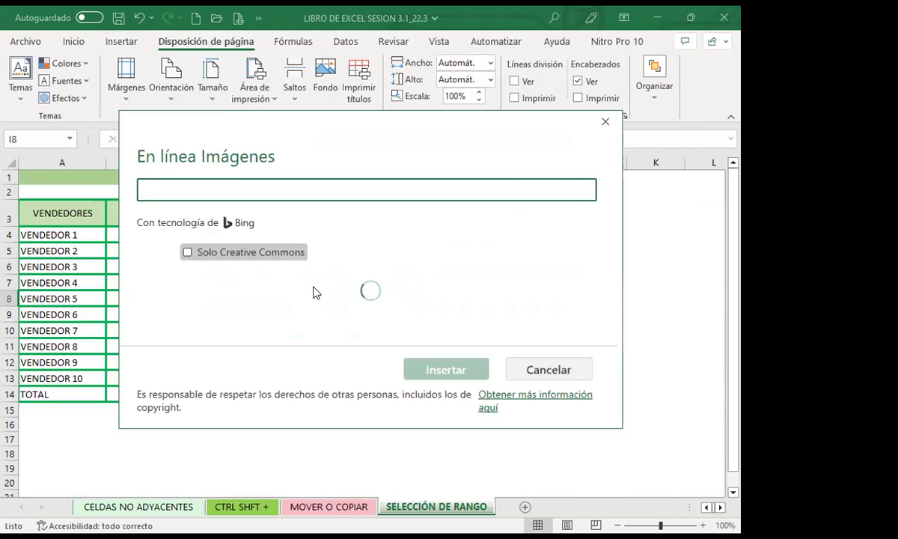
{"action": "scroll", "coordinate": [434, 307], "scroll_direction": "down", "scroll_amount": 3}
{"action": "left_click", "coordinate": [477, 343]}
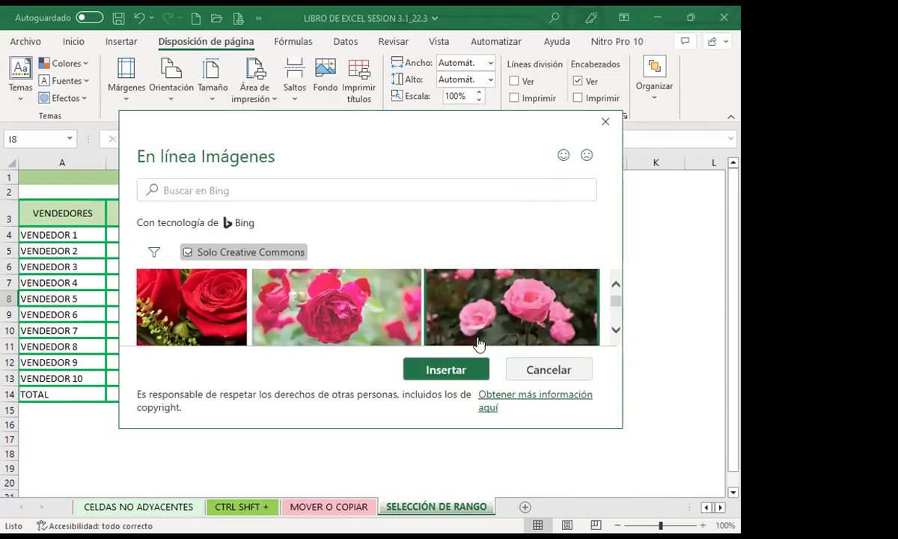
{"action": "left_click", "coordinate": [440, 371]}
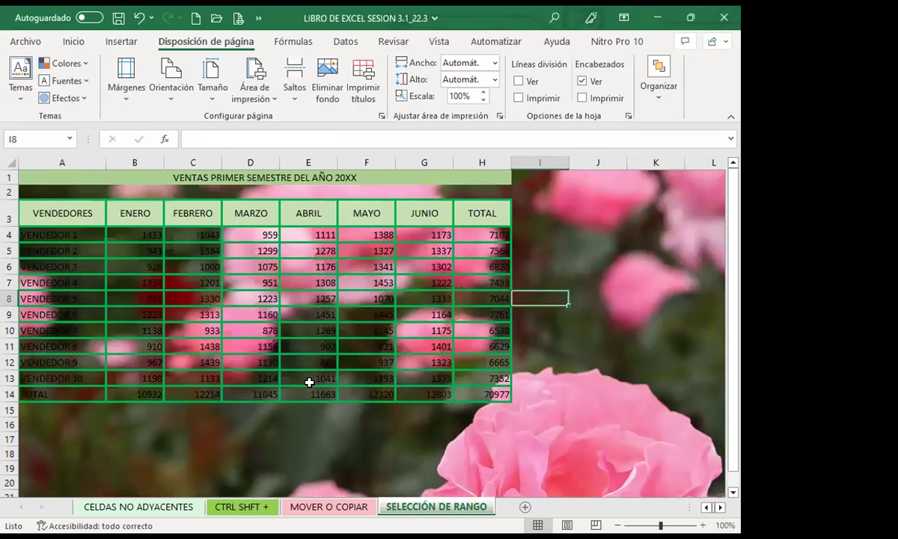
- Make the table body A4:H14 white, bold and centred
{"action": "left_click_drag", "start_coordinate": [79, 235], "coordinate": [486, 393]}
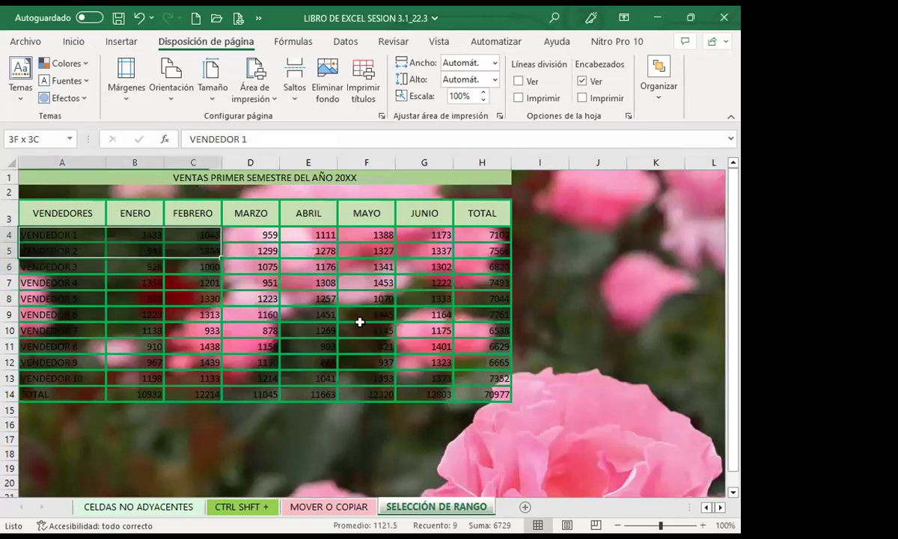
{"action": "left_click", "coordinate": [71, 40]}
{"action": "left_click", "coordinate": [158, 99]}
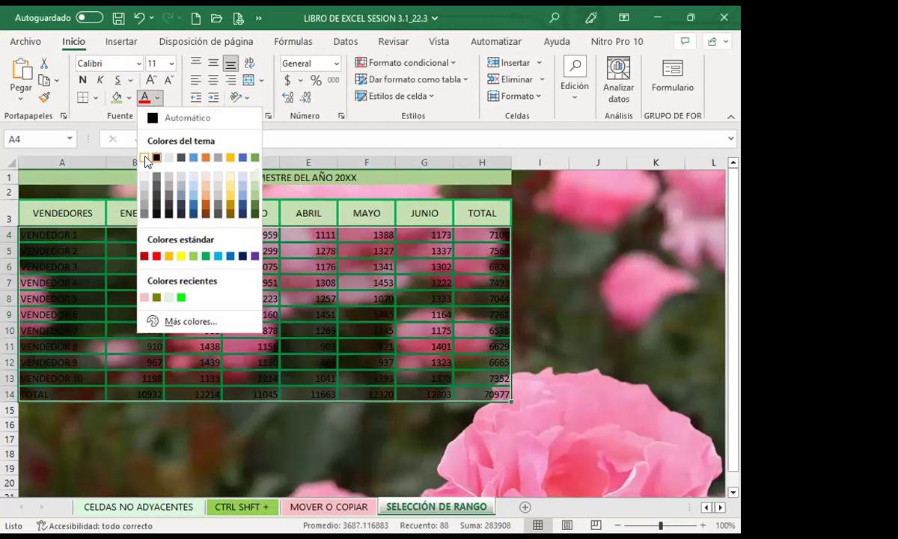
{"action": "left_click", "coordinate": [141, 152]}
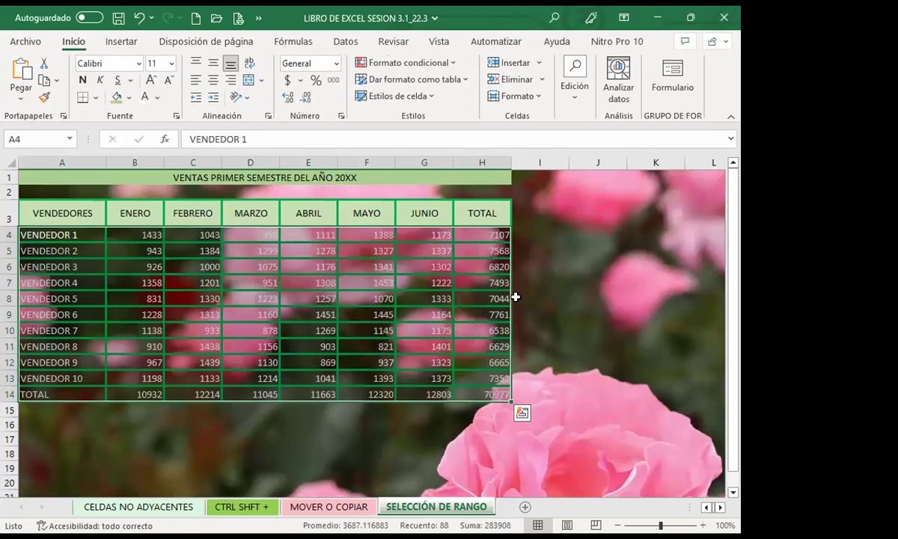
{"action": "left_click", "coordinate": [83, 79]}
{"action": "left_click", "coordinate": [215, 80]}
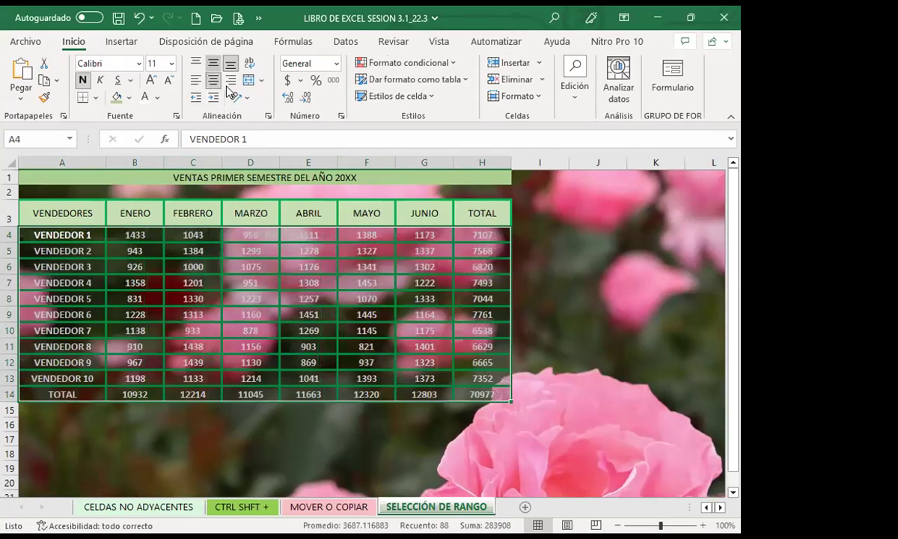
- Deselect the table and add a new empty sheet
{"action": "left_click", "coordinate": [578, 296]}
{"action": "left_click", "coordinate": [492, 412]}
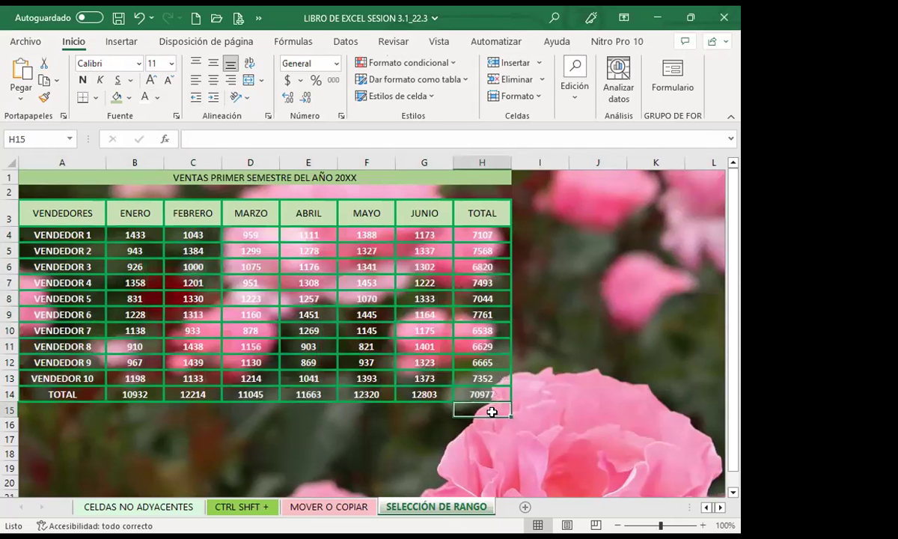
{"action": "left_click", "coordinate": [525, 506]}
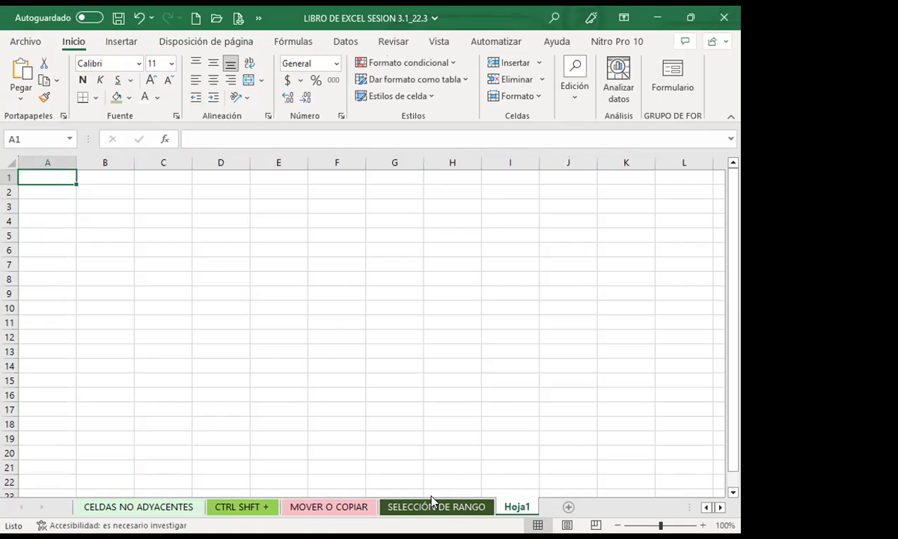
- Check the new Hoja1 sheet's tab menu without changes, then return to SELECCIÓN DE RANGO
{"action": "left_click", "coordinate": [515, 483]}
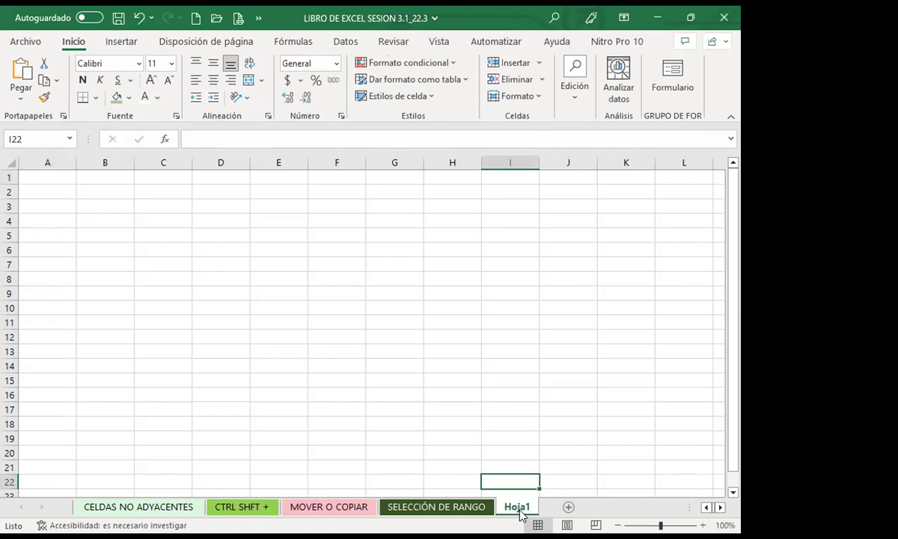
{"action": "right_click", "coordinate": [519, 508]}
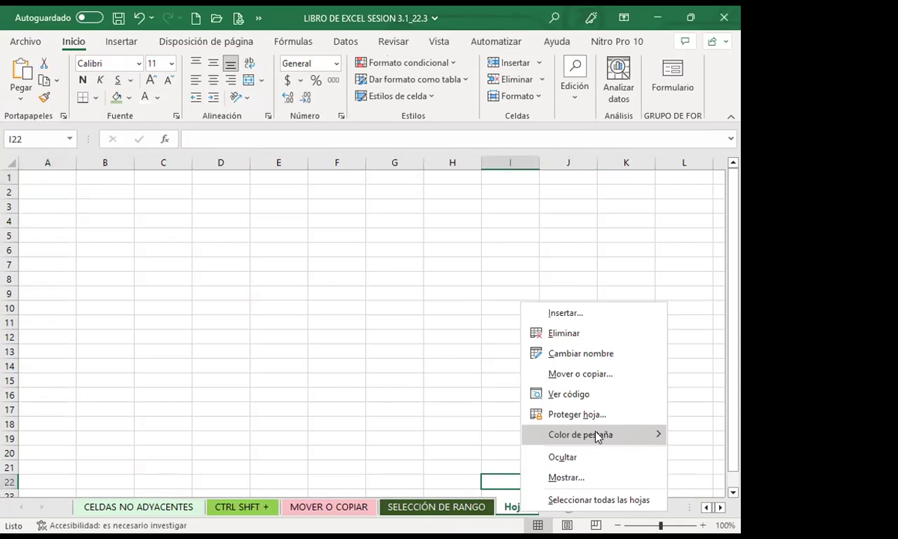
{"action": "mouse_move", "coordinate": [596, 436]}
{"action": "left_click", "coordinate": [362, 411]}
{"action": "left_click", "coordinate": [415, 507]}
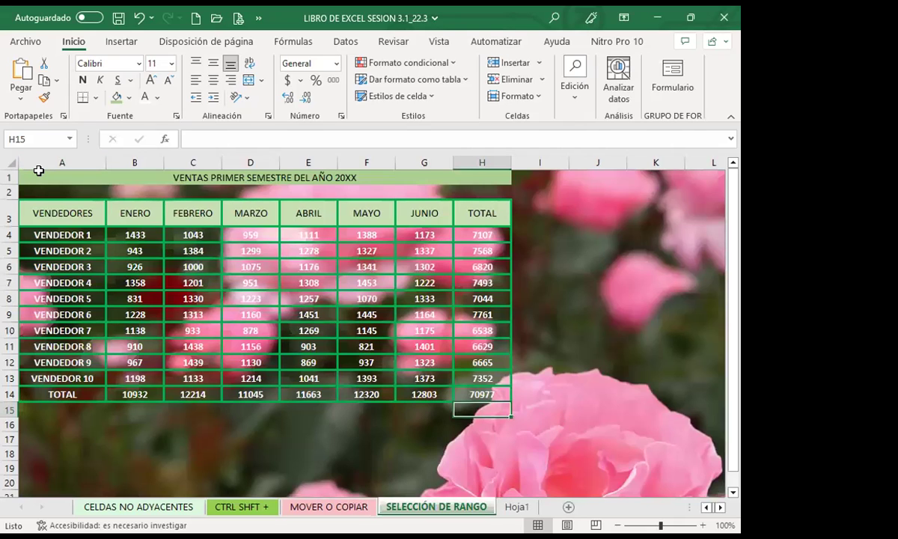
- Select all cells of the SELECCIÓN DE RANGO sales sheet and copy them
{"action": "left_click", "coordinate": [7, 161]}
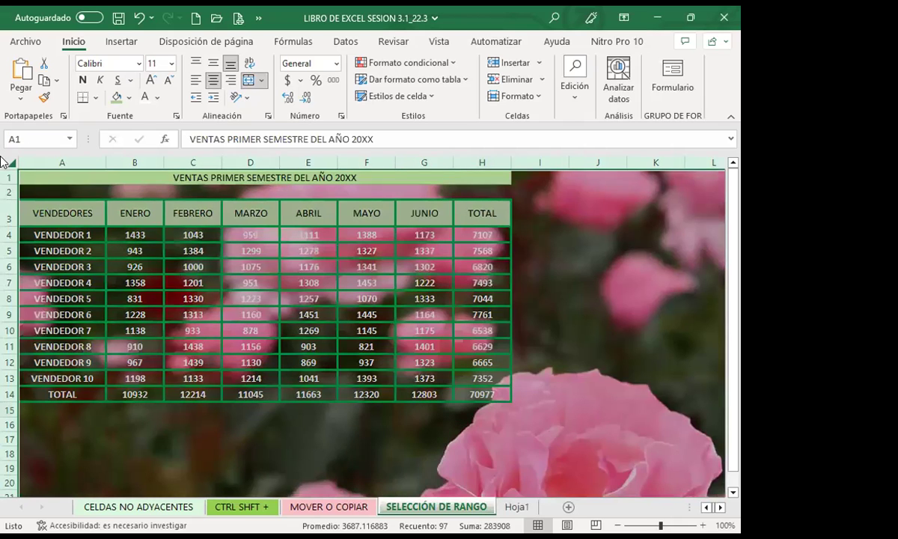
{"action": "left_click", "coordinate": [7, 161]}
{"action": "left_click", "coordinate": [238, 507]}
{"action": "left_click", "coordinate": [11, 163]}
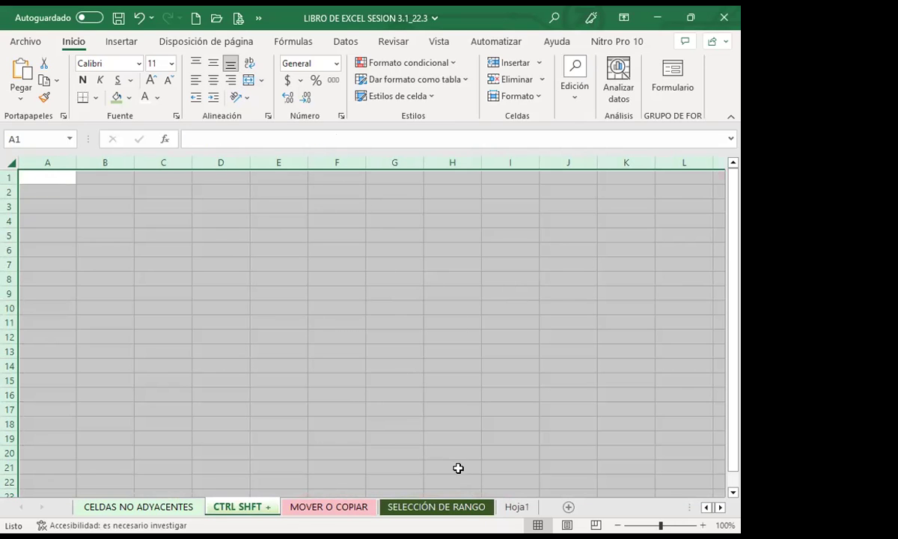
{"action": "left_click", "coordinate": [455, 506]}
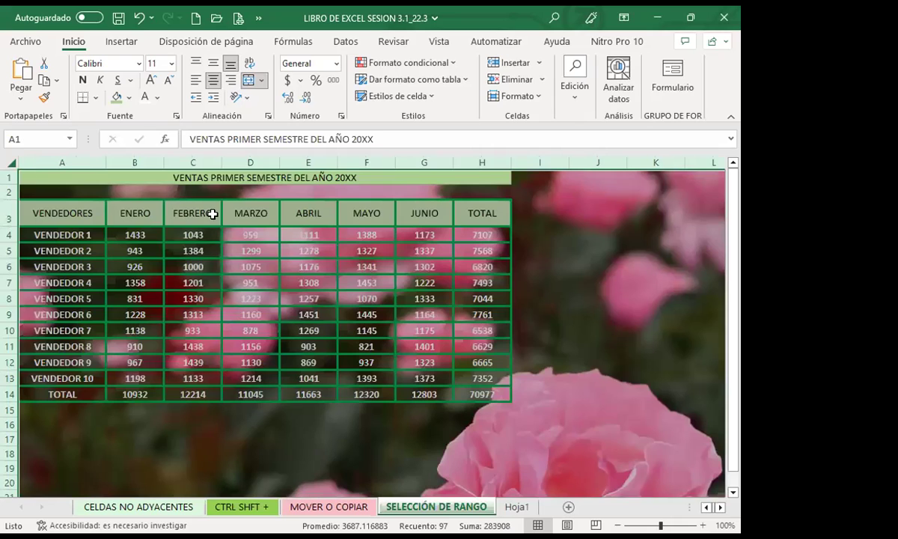
{"action": "left_click", "coordinate": [45, 80]}
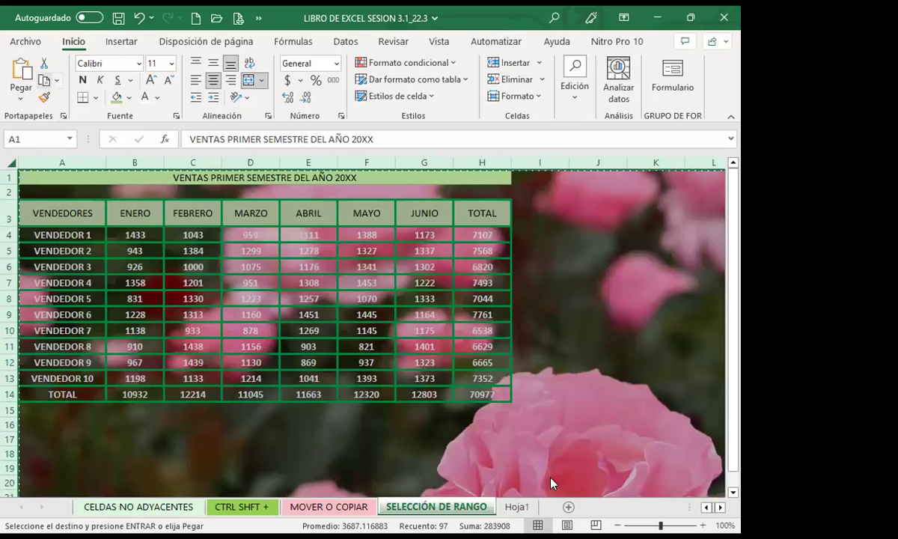
- Paste the sales table into Hoja1 and set its font colour to Automático
{"action": "left_click", "coordinate": [516, 507]}
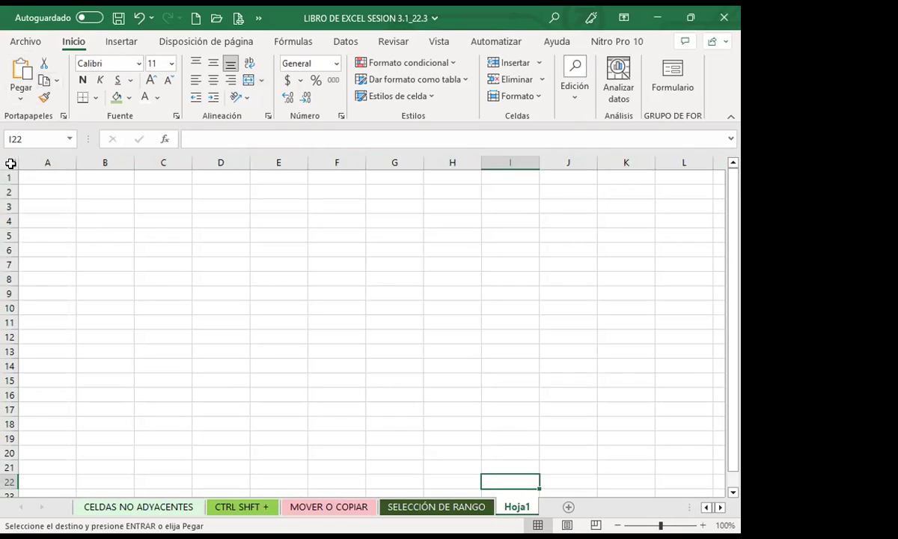
{"action": "left_click", "coordinate": [11, 163]}
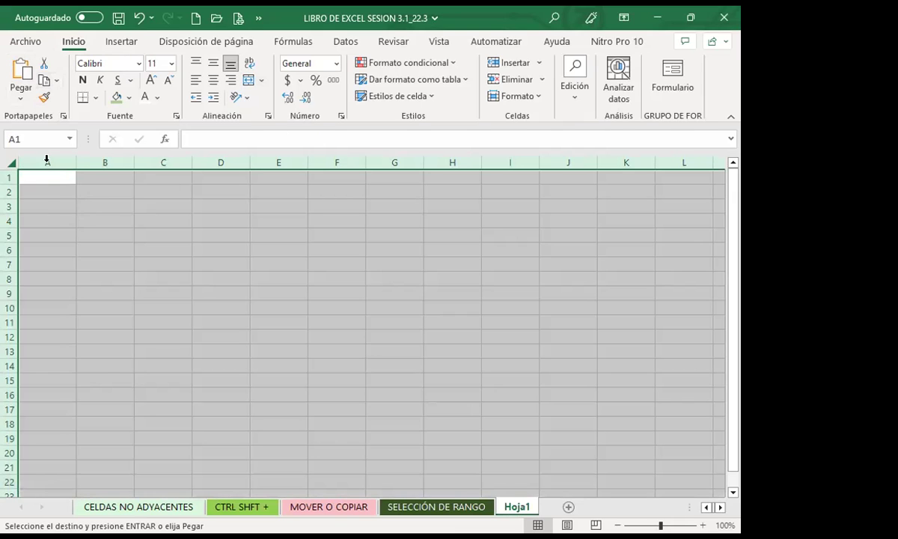
{"action": "left_click", "coordinate": [21, 71]}
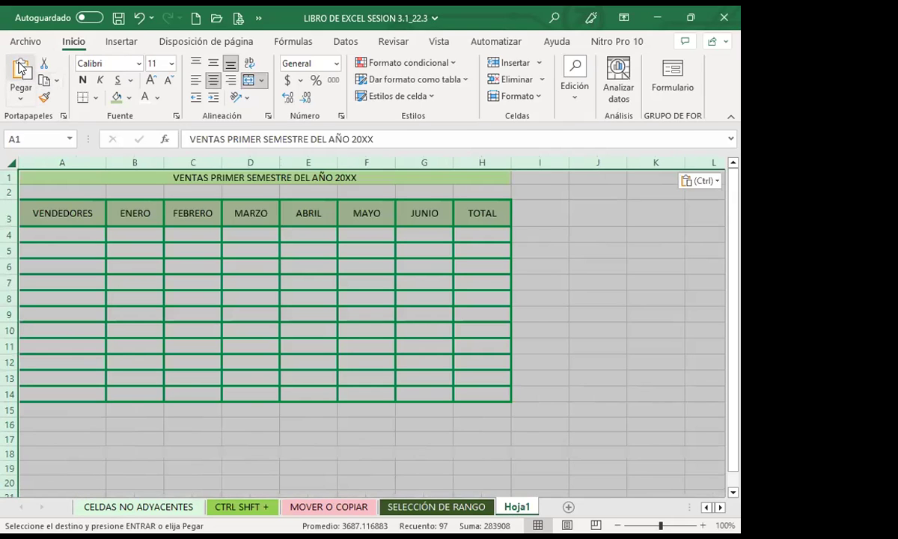
{"action": "left_click", "coordinate": [157, 97]}
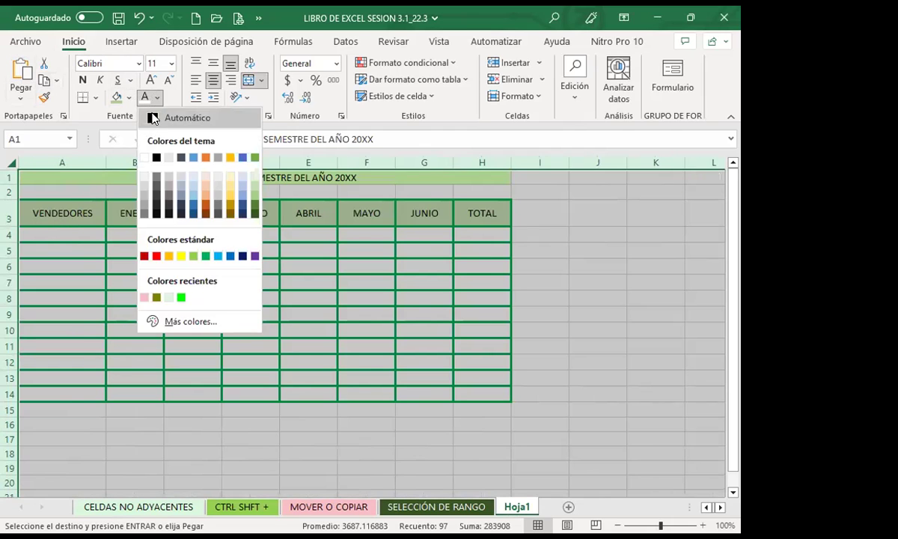
{"action": "left_click", "coordinate": [606, 322]}
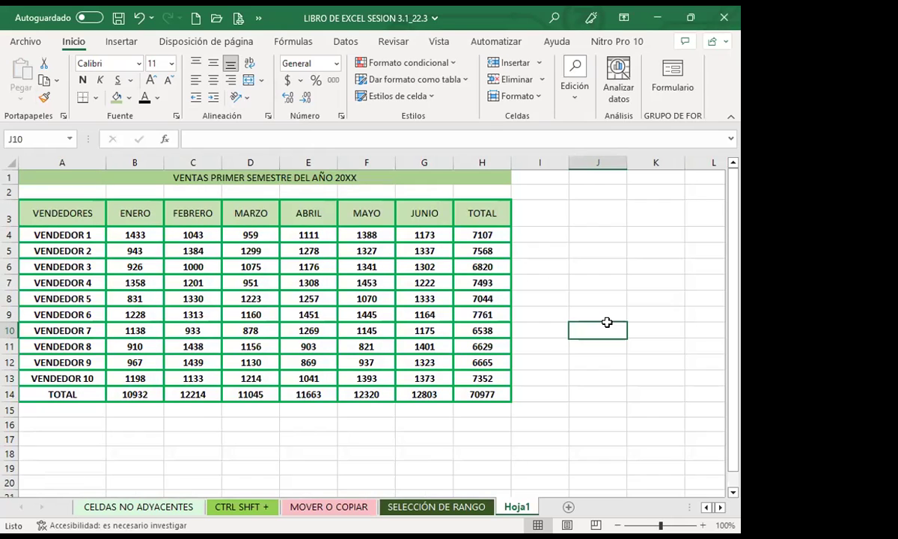
- Turn off Líneas de cuadrícula for Hoja1 from the Vista tab
{"action": "left_click", "coordinate": [528, 313]}
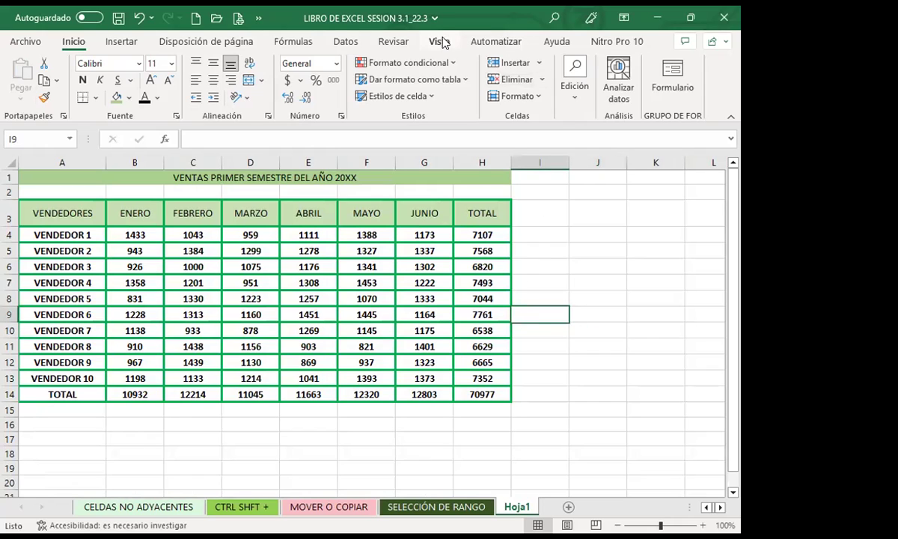
{"action": "left_click", "coordinate": [419, 45]}
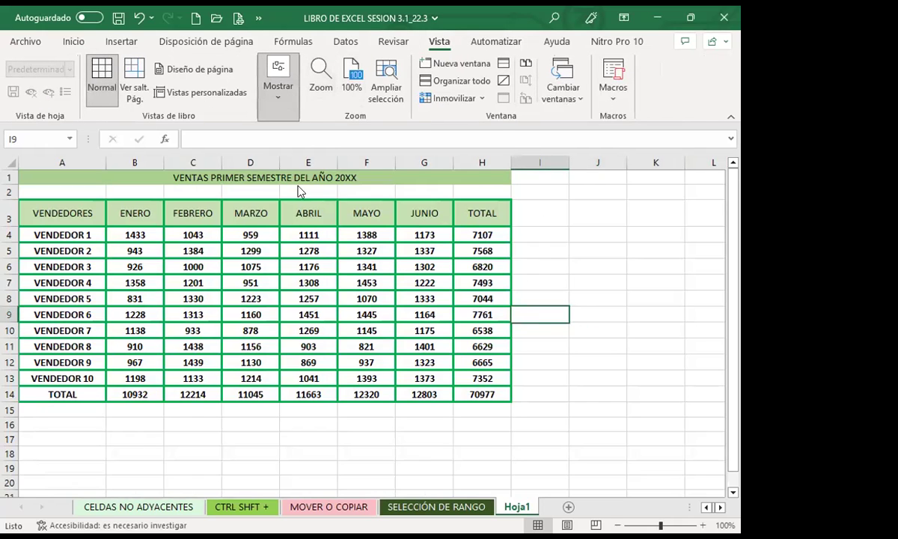
{"action": "left_click", "coordinate": [278, 88]}
{"action": "left_click", "coordinate": [351, 162]}
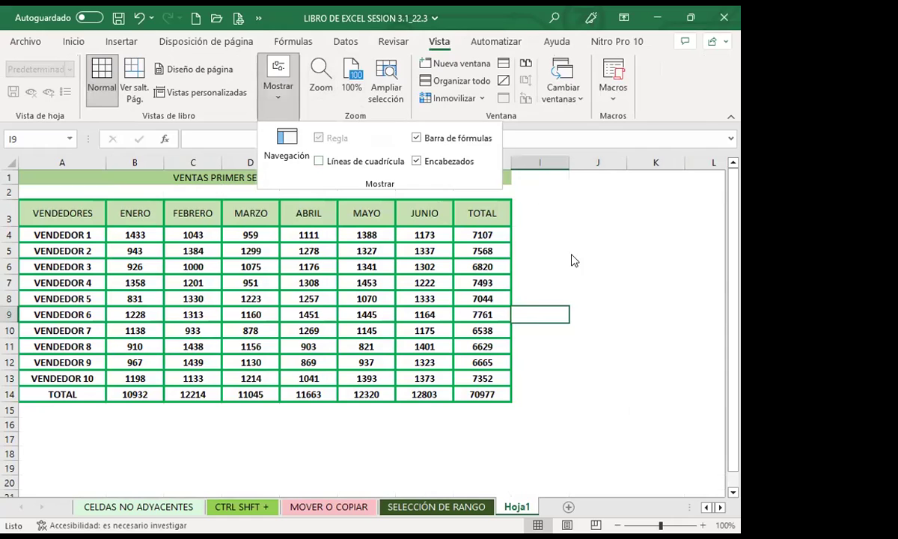
{"action": "left_click", "coordinate": [206, 41]}
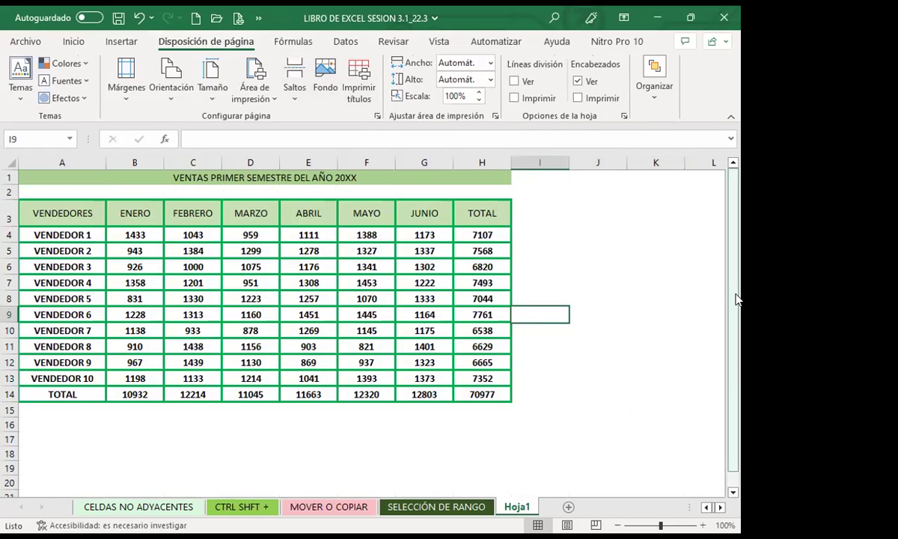
- Check cells K6, G11, J10, G15:G16 and F16, then switch to SELECCIÓN DE RANGO
{"action": "left_click", "coordinate": [655, 265]}
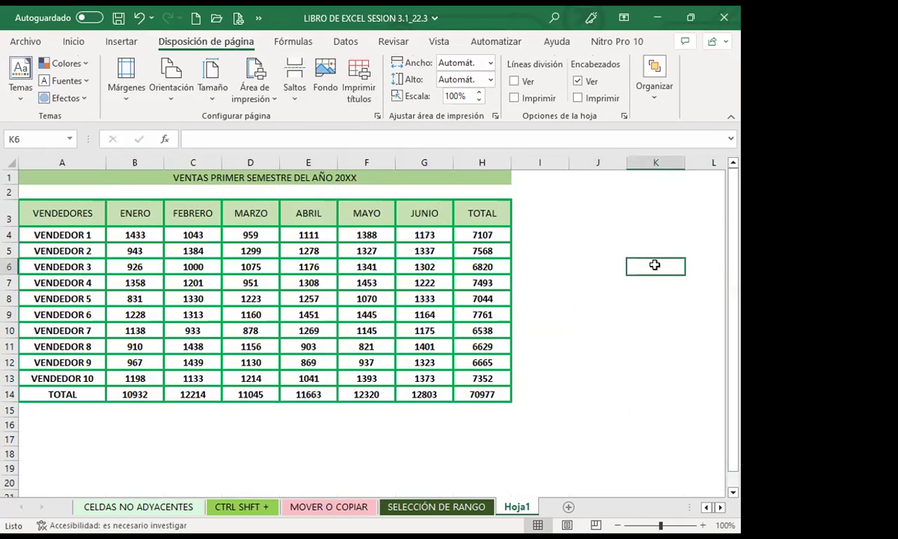
{"action": "left_click", "coordinate": [424, 345]}
{"action": "left_click", "coordinate": [578, 324]}
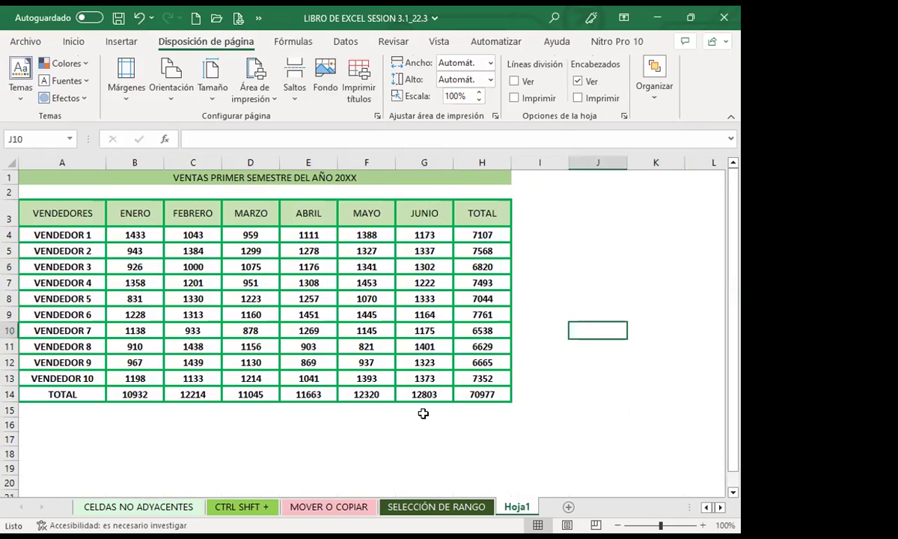
{"action": "left_click_drag", "start_coordinate": [424, 423], "coordinate": [432, 404]}
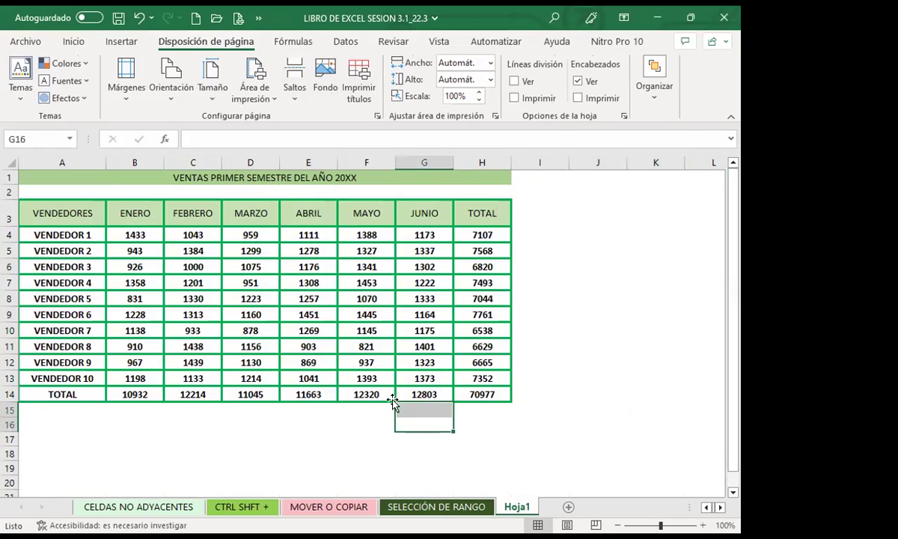
{"action": "left_click", "coordinate": [358, 425]}
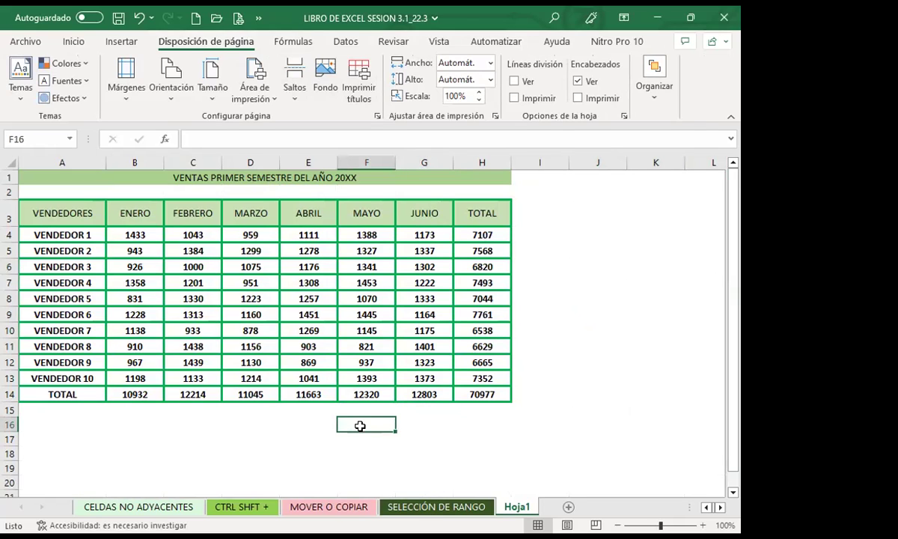
{"action": "key", "text": "ctrl+Page_Up"}
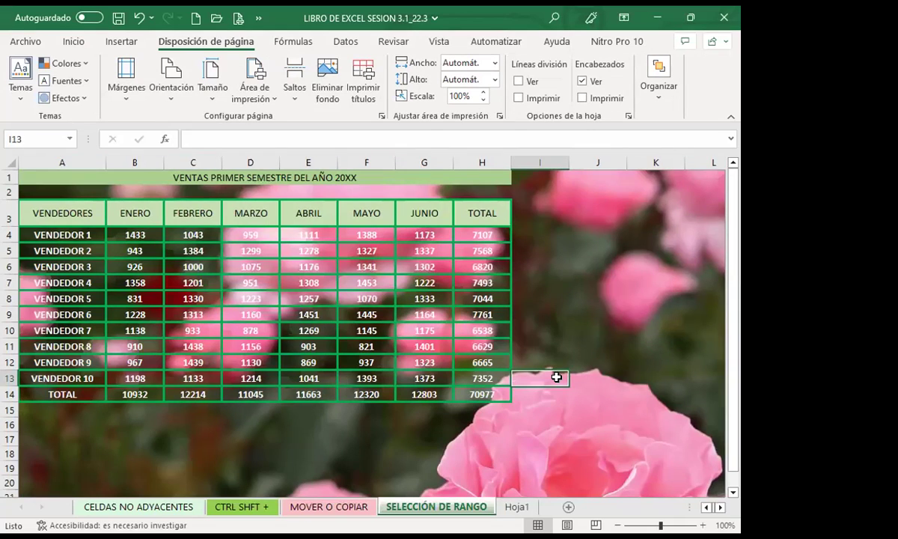
- Delete the Hoja1 sheet and bring up the SELECCIÓN DE RANGO tab's context menu
{"action": "left_click", "coordinate": [518, 507]}
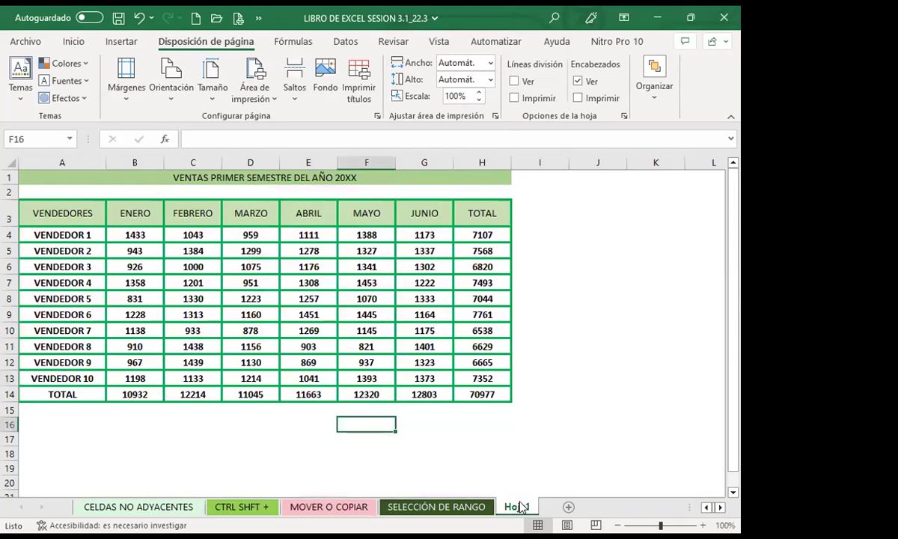
{"action": "right_click", "coordinate": [519, 507]}
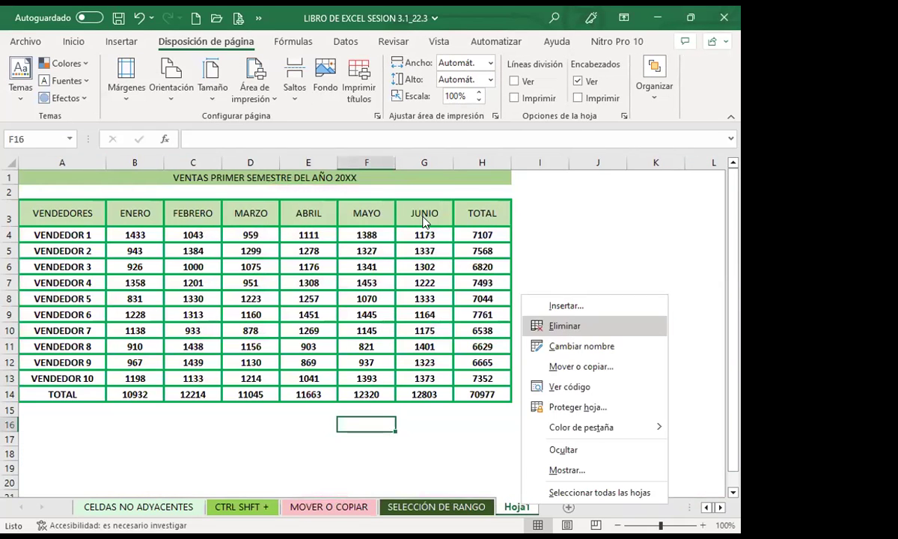
{"action": "left_click", "coordinate": [563, 325]}
{"action": "left_click", "coordinate": [337, 316]}
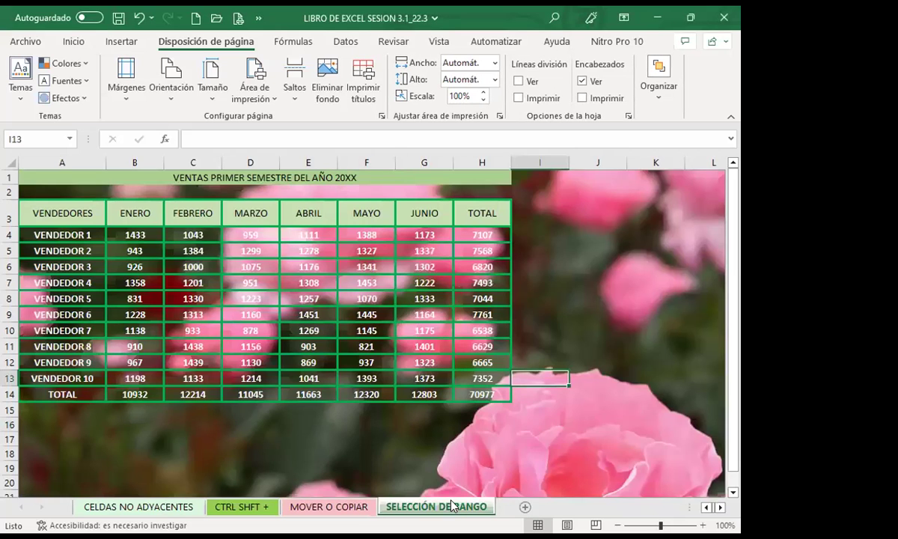
{"action": "right_click", "coordinate": [452, 505]}
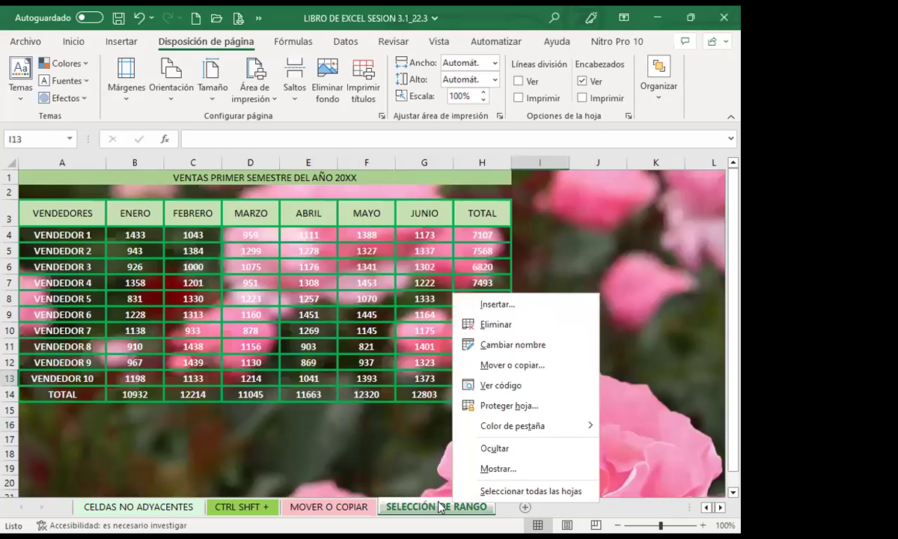
{"action": "right_click", "coordinate": [440, 508]}
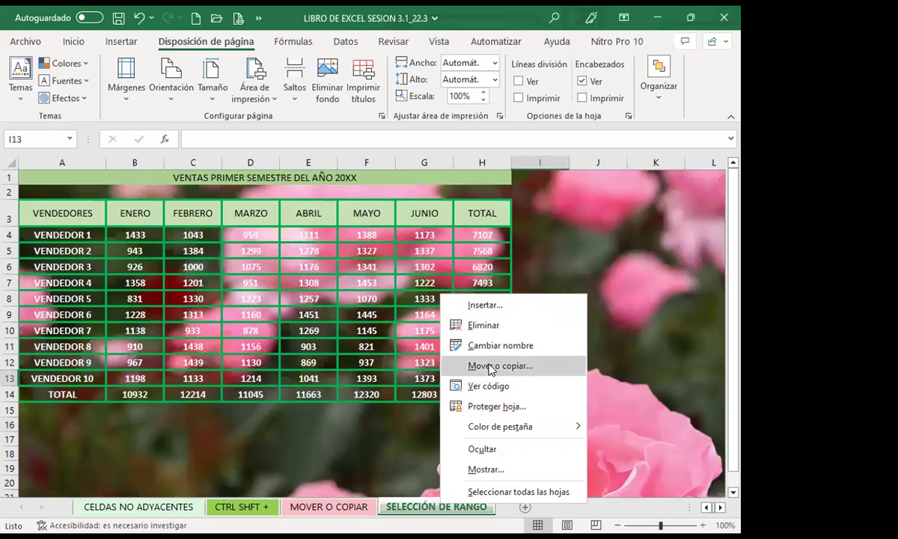
- Copy SELECCIÓN DE RANGO to (mover al final) with Crear una copia checked
{"action": "left_click", "coordinate": [492, 367]}
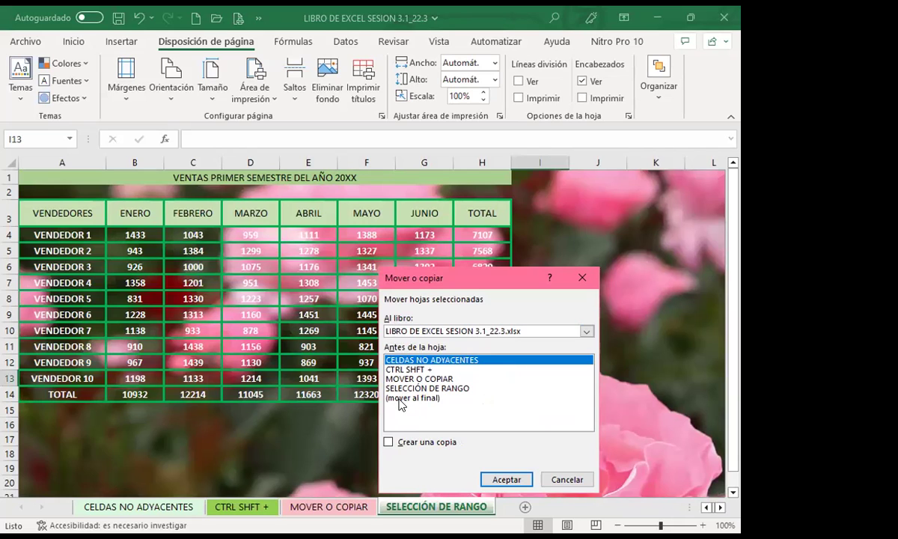
{"action": "left_click", "coordinate": [449, 398]}
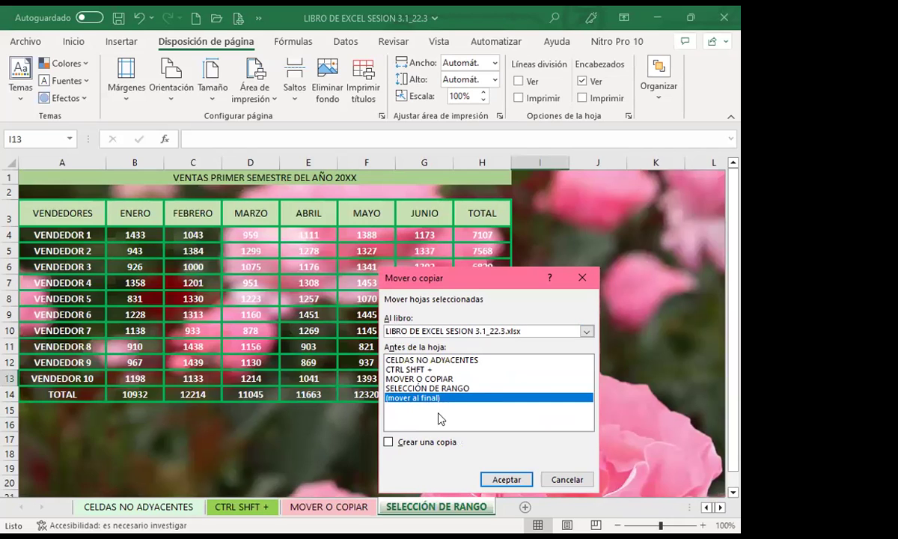
{"action": "left_click", "coordinate": [389, 442]}
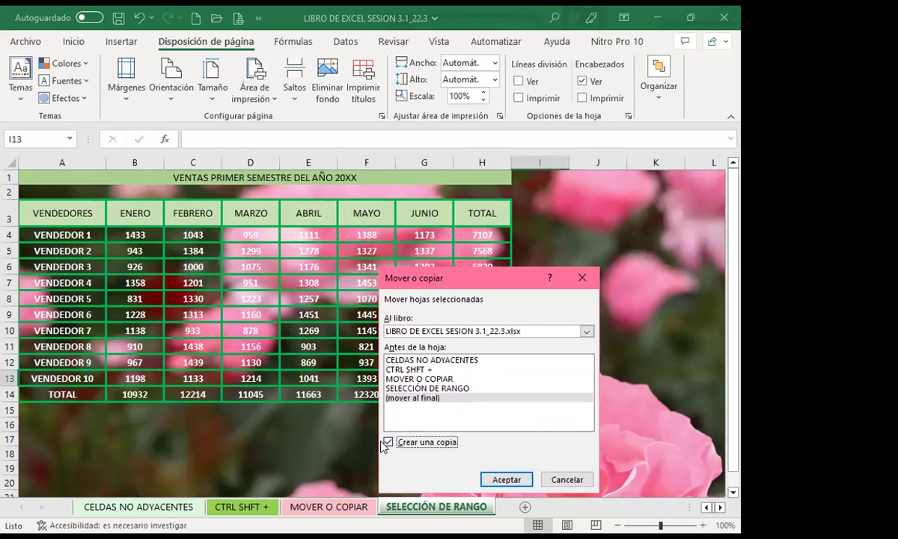
{"action": "left_click", "coordinate": [509, 479]}
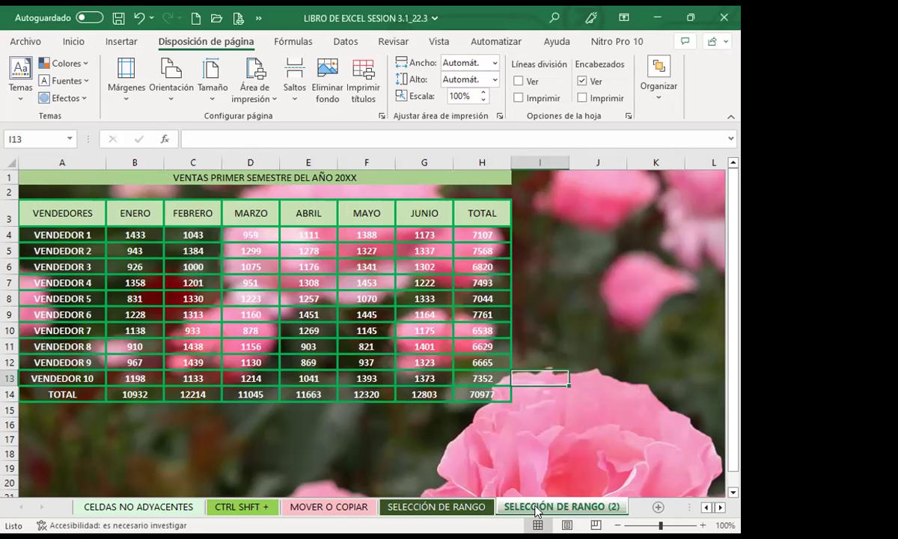
- Compare SELECCIÓN DE RANGO with its (2) copy, ending on the original sheet
{"action": "left_click", "coordinate": [479, 510]}
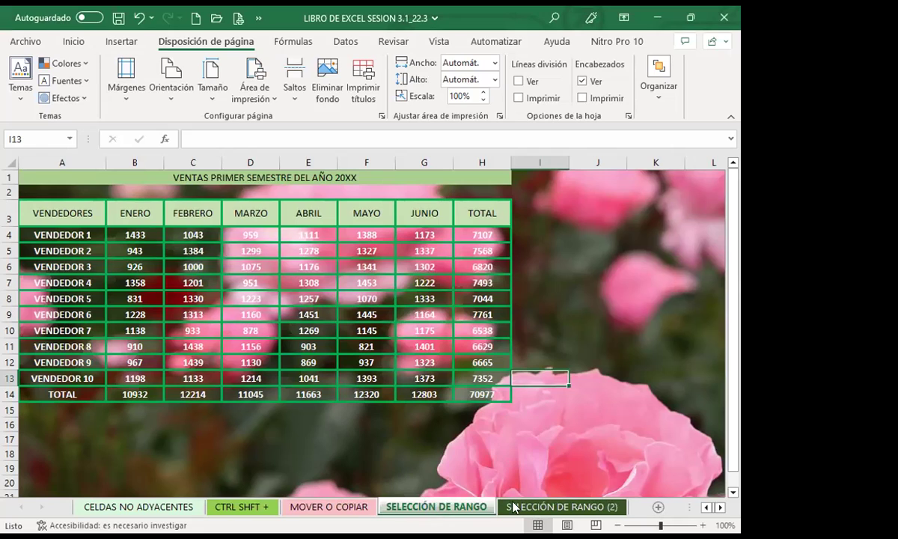
{"action": "left_click", "coordinate": [505, 508]}
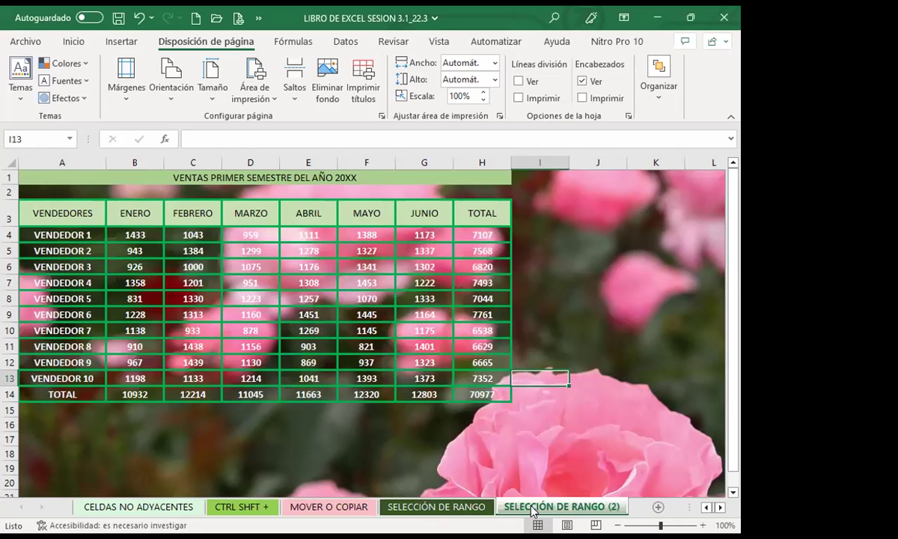
{"action": "left_click", "coordinate": [483, 510]}
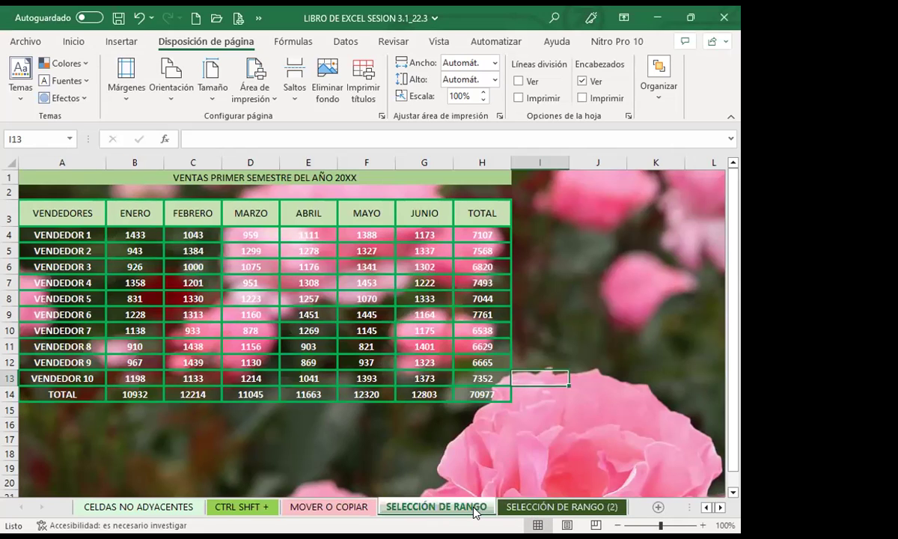
{"action": "left_click", "coordinate": [557, 508]}
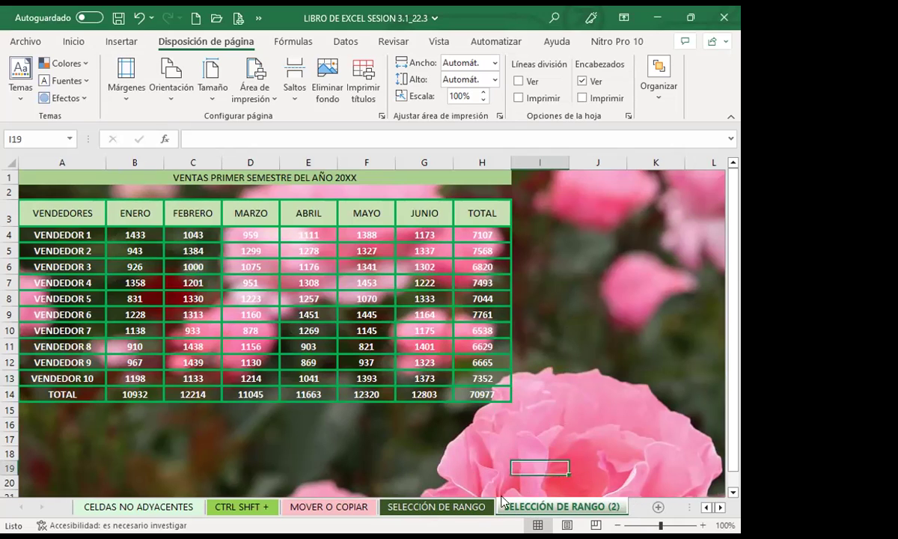
{"action": "left_click", "coordinate": [447, 507]}
{"action": "key", "text": "ctrl+Page_Down"}
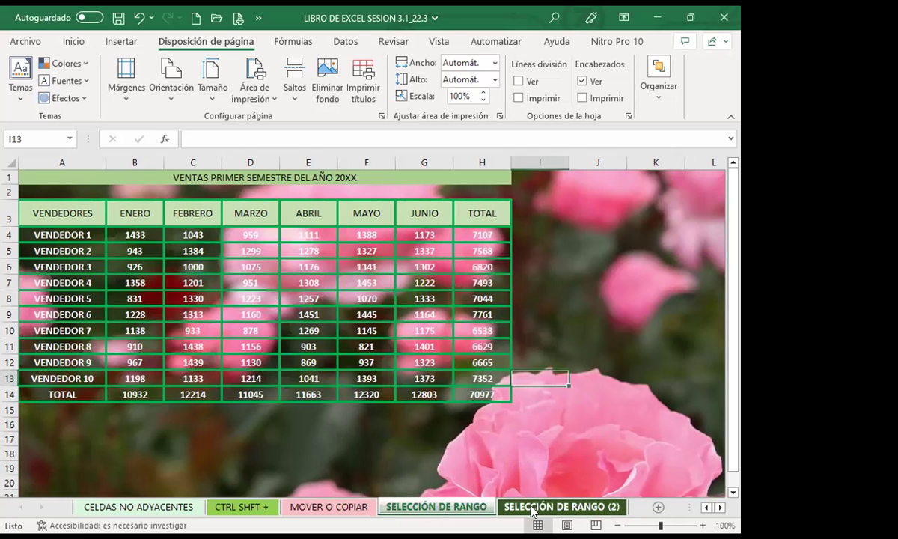
{"action": "left_click", "coordinate": [542, 467]}
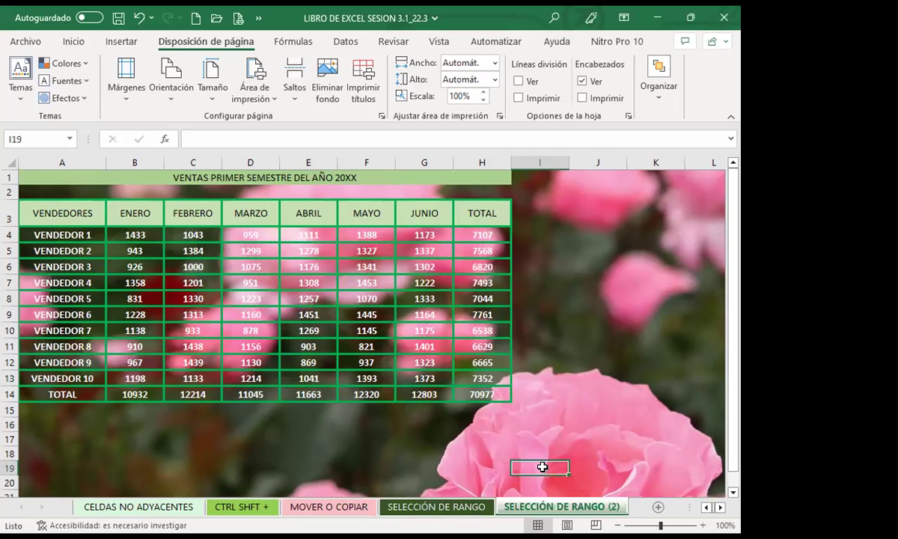
{"action": "key", "text": "ctrl+Page_Up"}
{"action": "key", "text": "ctrl+Page_Down"}
{"action": "key", "text": "ctrl+Page_Up"}
{"action": "left_click", "coordinate": [518, 507]}
{"action": "left_click", "coordinate": [429, 507]}
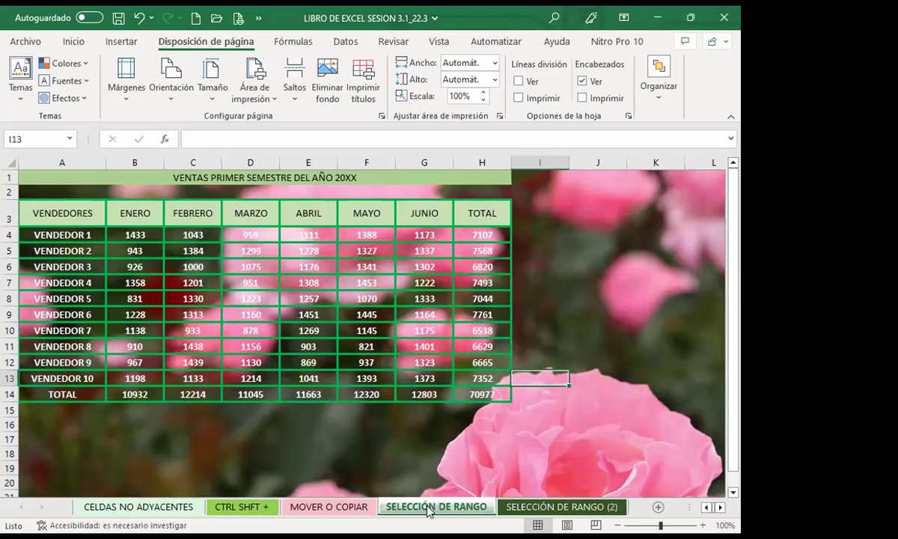
- Copy SELECCIÓN DE RANGO into (libro nuevo) with Crear una copia checked
{"action": "right_click", "coordinate": [428, 509]}
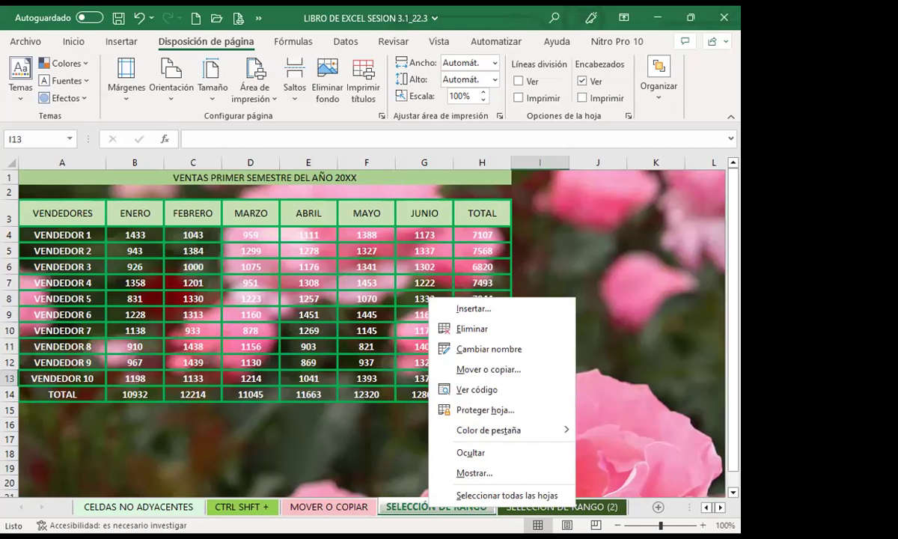
{"action": "key", "text": "Escape"}
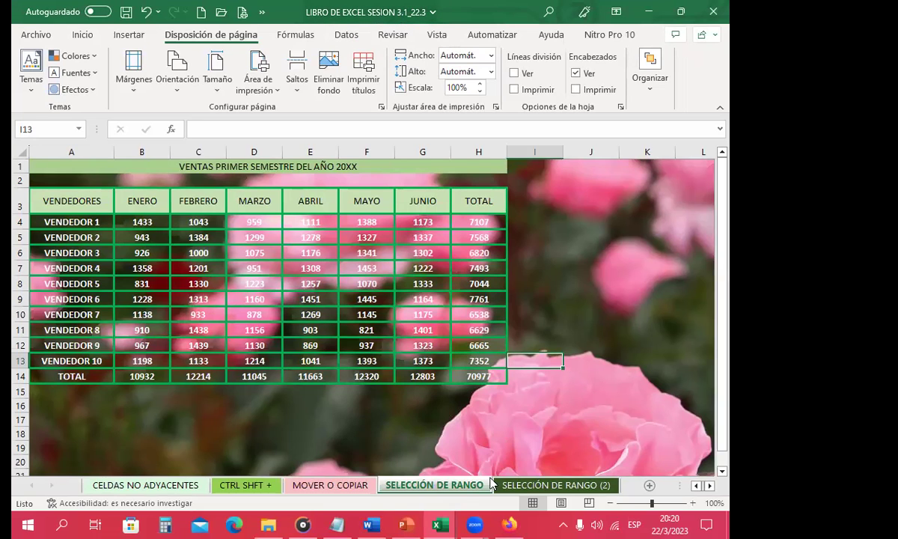
{"action": "right_click", "coordinate": [462, 484]}
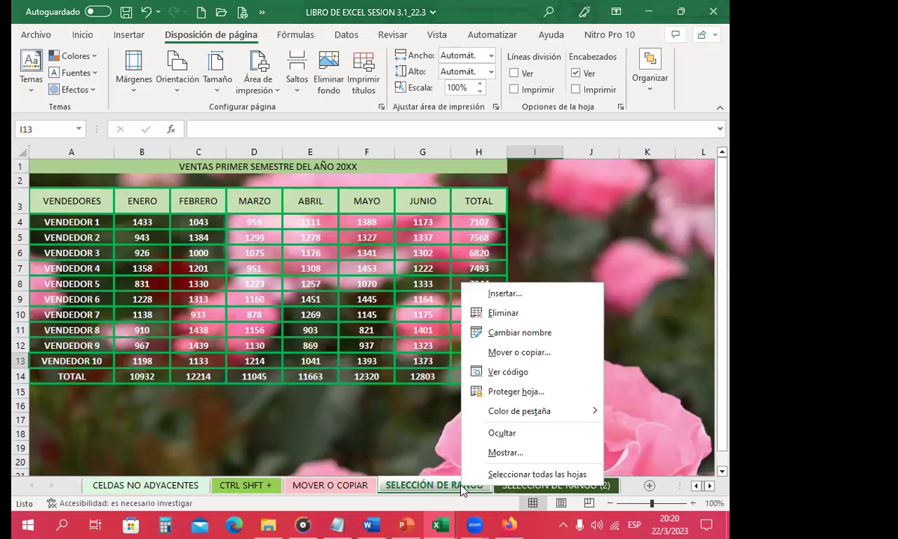
{"action": "left_click", "coordinate": [511, 353]}
{"action": "mouse_move", "coordinate": [601, 273]}
{"action": "left_mouse_down"}
{"action": "mouse_move", "coordinate": [496, 272]}
{"action": "mouse_move", "coordinate": [421, 214]}
{"action": "left_mouse_up"}
{"action": "left_click", "coordinate": [526, 266]}
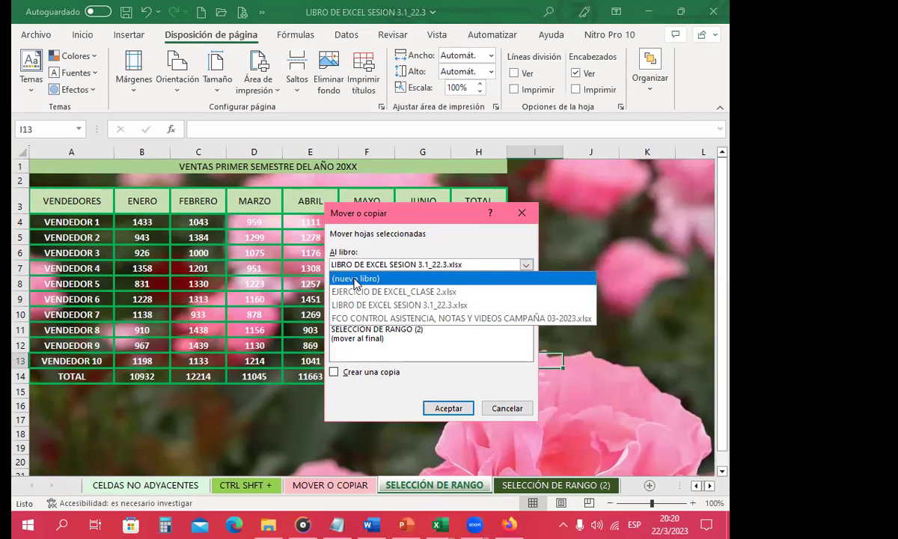
{"action": "left_click", "coordinate": [356, 280]}
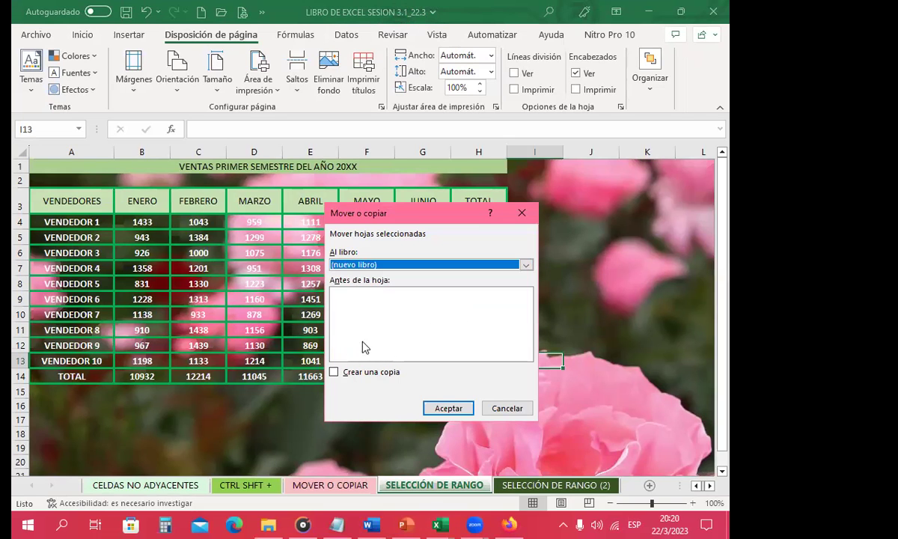
{"action": "left_click", "coordinate": [335, 374]}
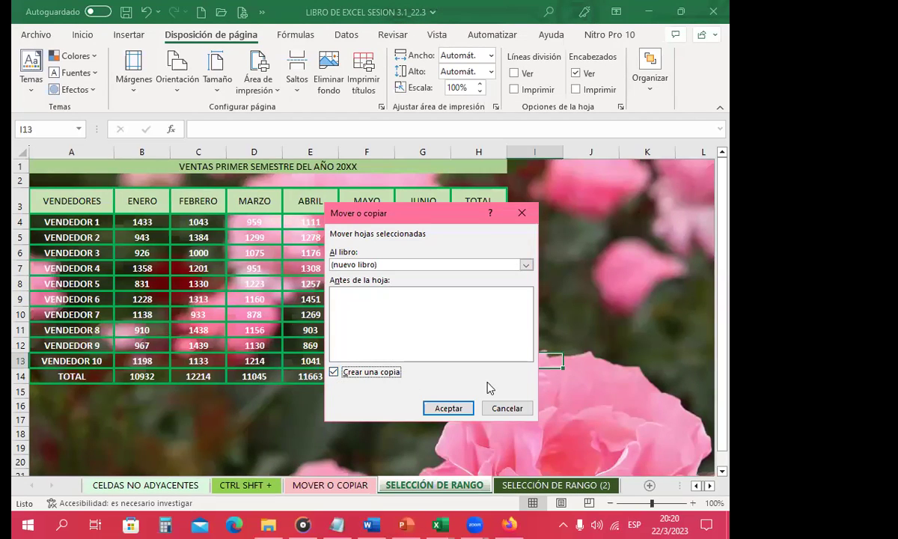
{"action": "left_click", "coordinate": [440, 408]}
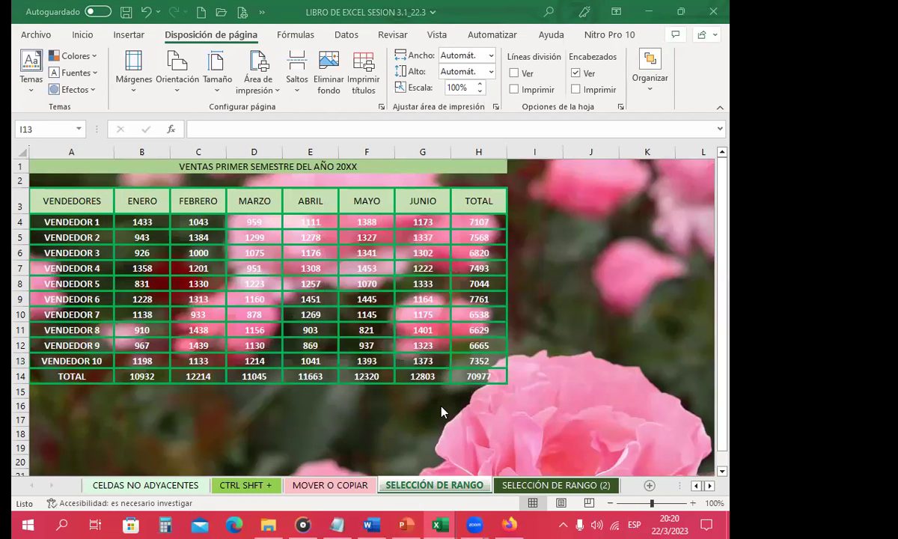
{"action": "left_click", "coordinate": [310, 419]}
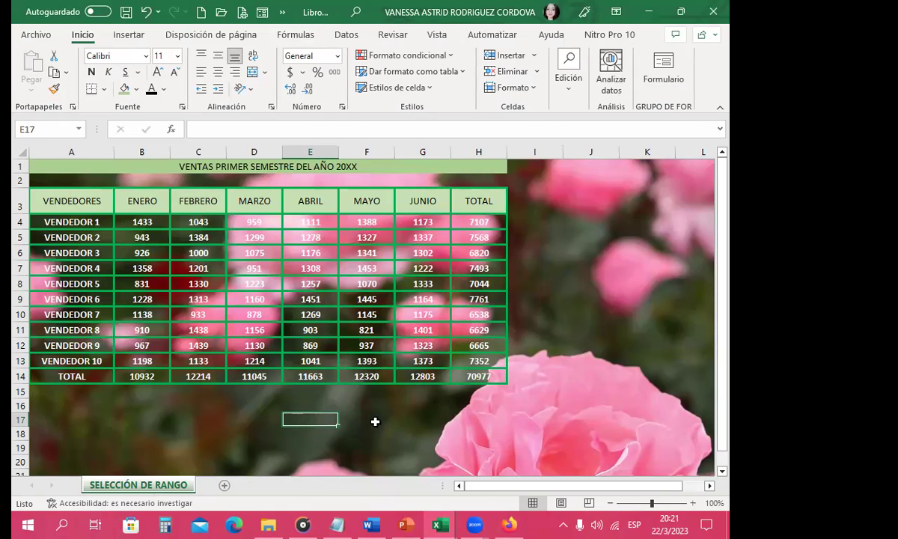
- Check cells G17 and E5 (1278) in the new workbook, then return to the original workbook
{"action": "left_click", "coordinate": [421, 424]}
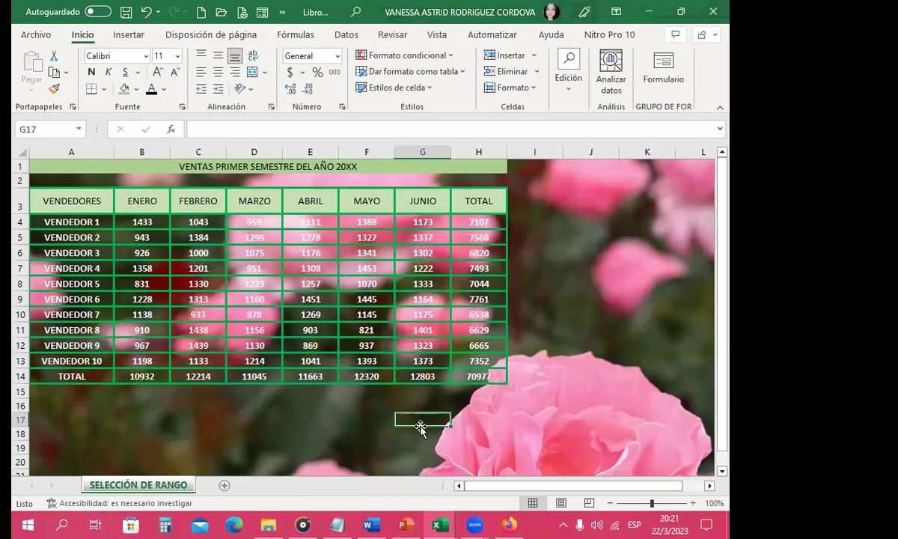
{"action": "left_click", "coordinate": [305, 238]}
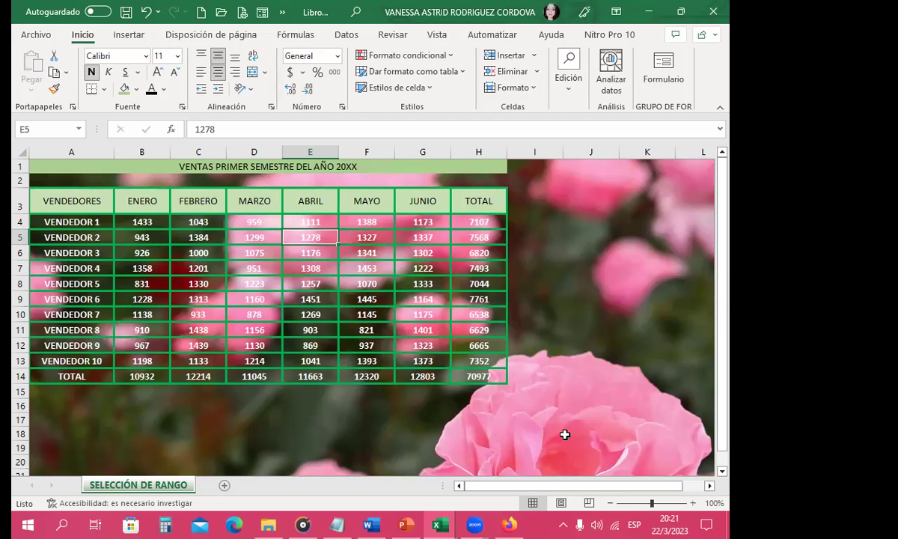
{"action": "mouse_move", "coordinate": [440, 524]}
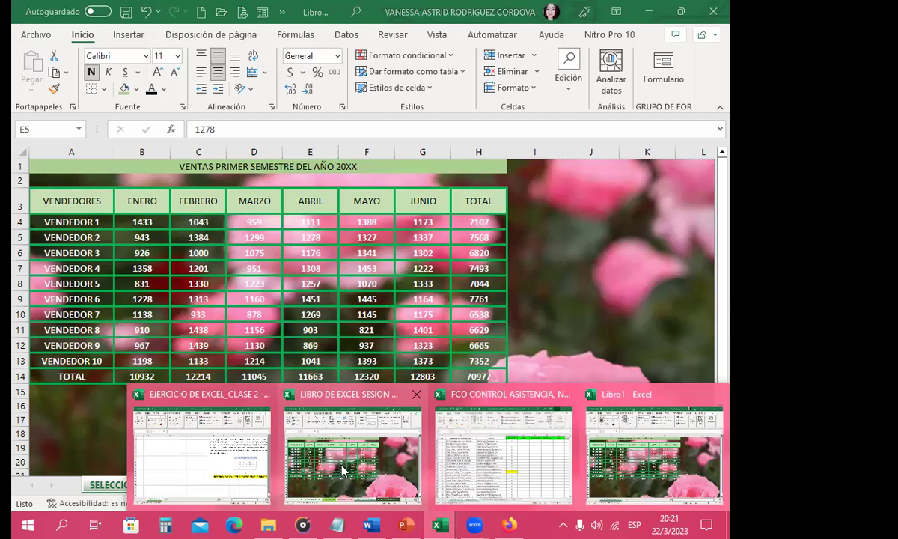
- In the original workbook, group the MOVER O COPIAR and SELECCIÓN DE RANGO sheets
{"action": "left_click", "coordinate": [333, 465]}
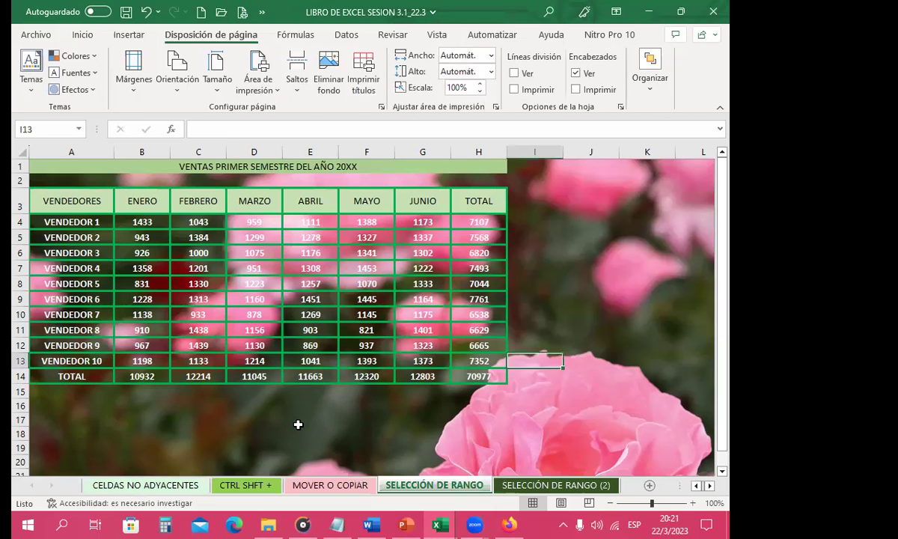
{"action": "left_click", "coordinate": [296, 425]}
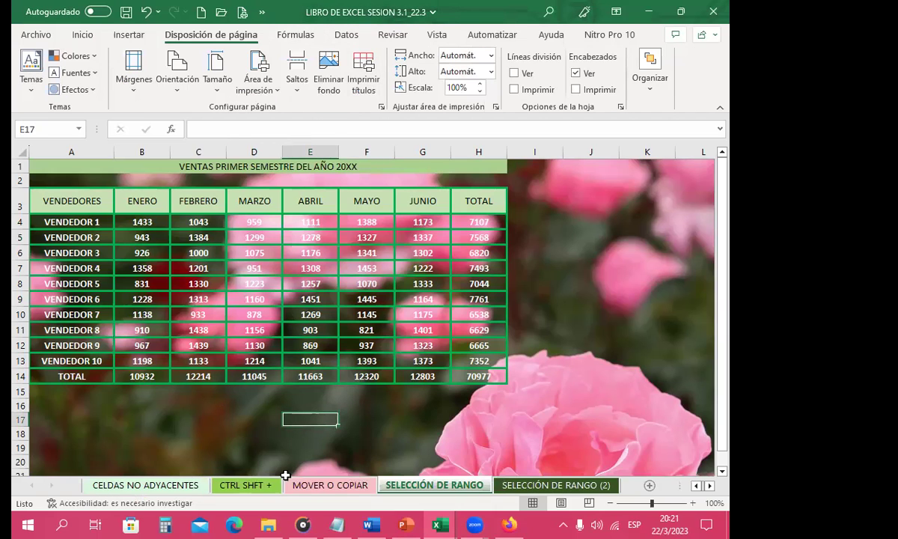
{"action": "left_click", "coordinate": [307, 484]}
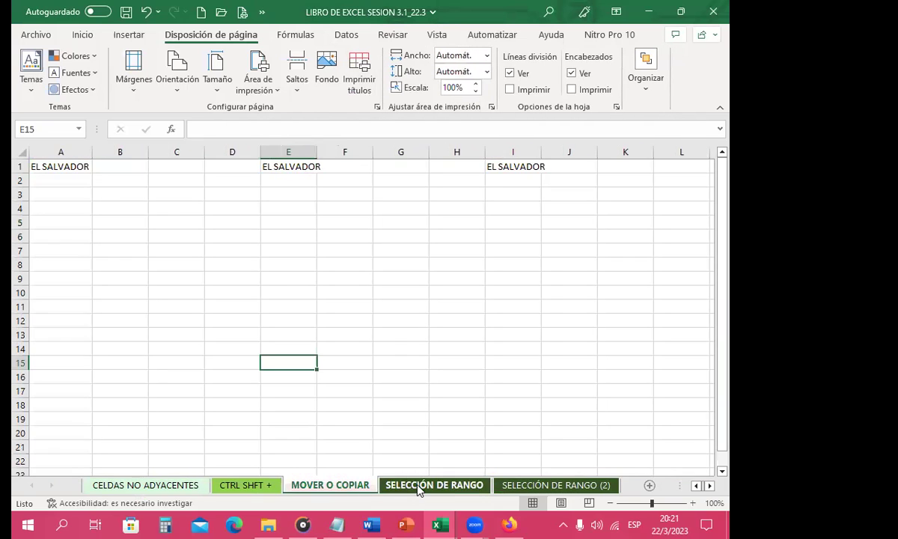
{"action": "left_click", "coordinate": [400, 488], "text": "ctrl"}
{"action": "right_click", "coordinate": [404, 487]}
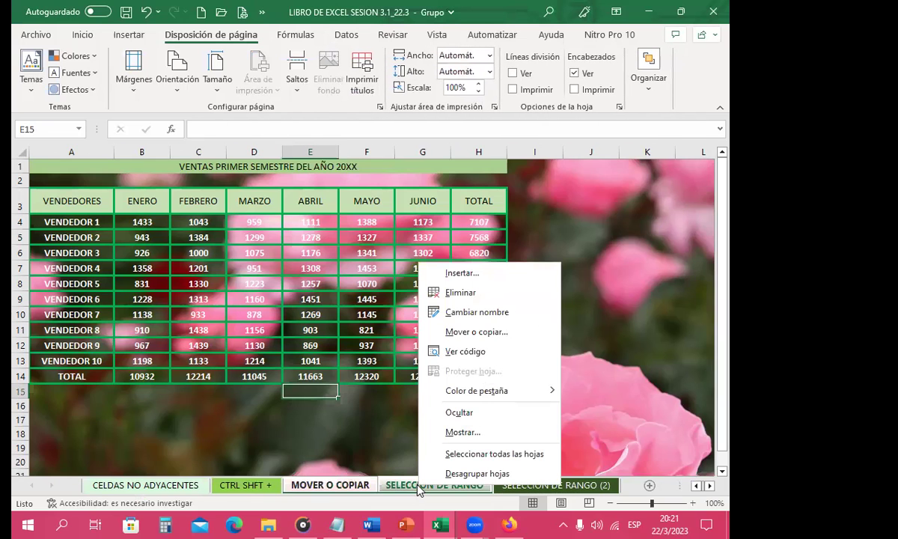
- Copy the grouped sheets to the end of Libro1 with Crear una copia checked
{"action": "left_click", "coordinate": [468, 331]}
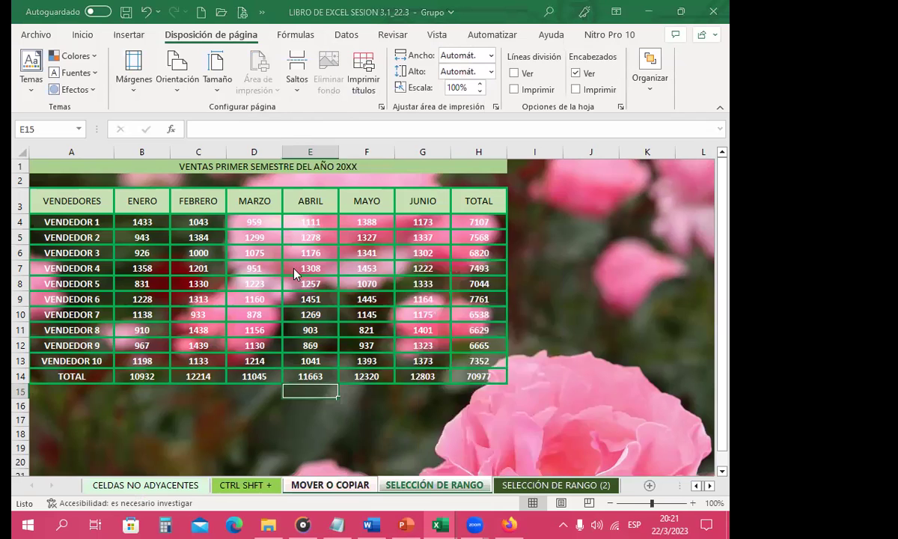
{"action": "left_click", "coordinate": [371, 301]}
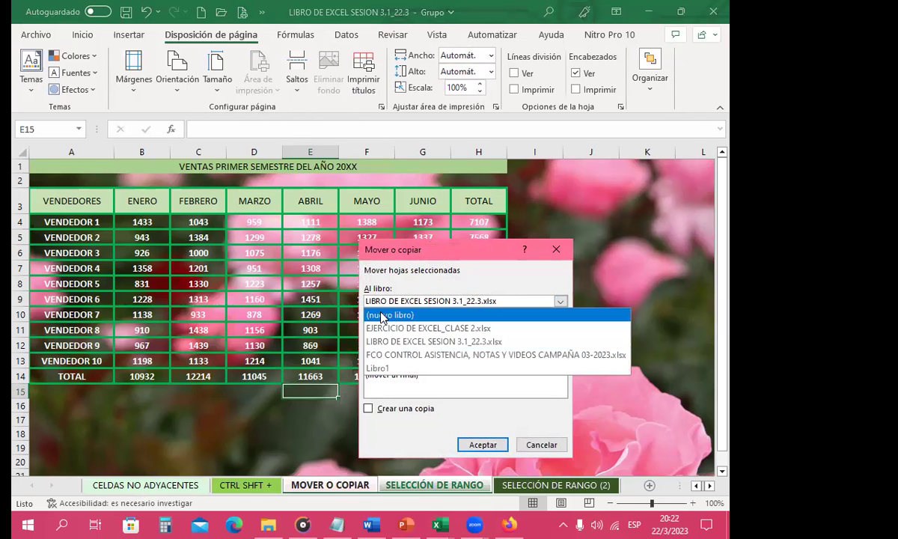
{"action": "left_click", "coordinate": [372, 367]}
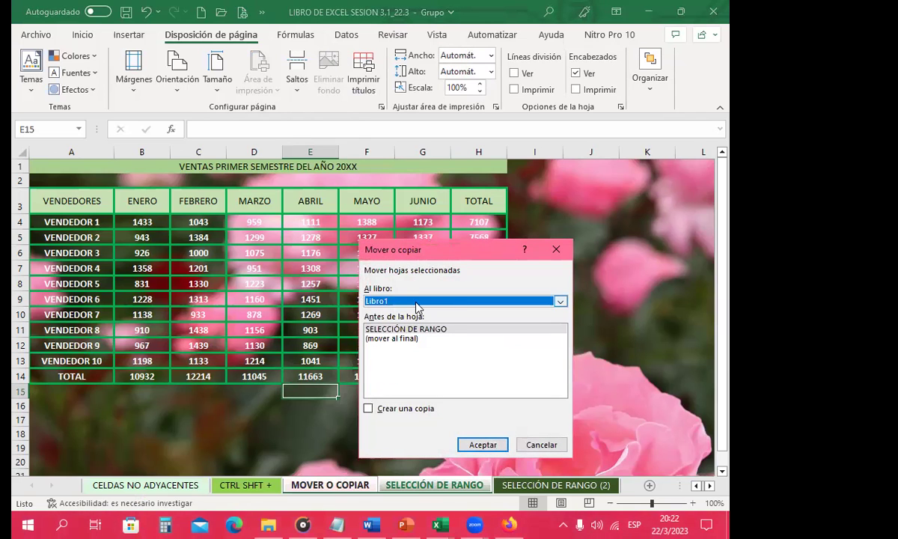
{"action": "left_click", "coordinate": [389, 338]}
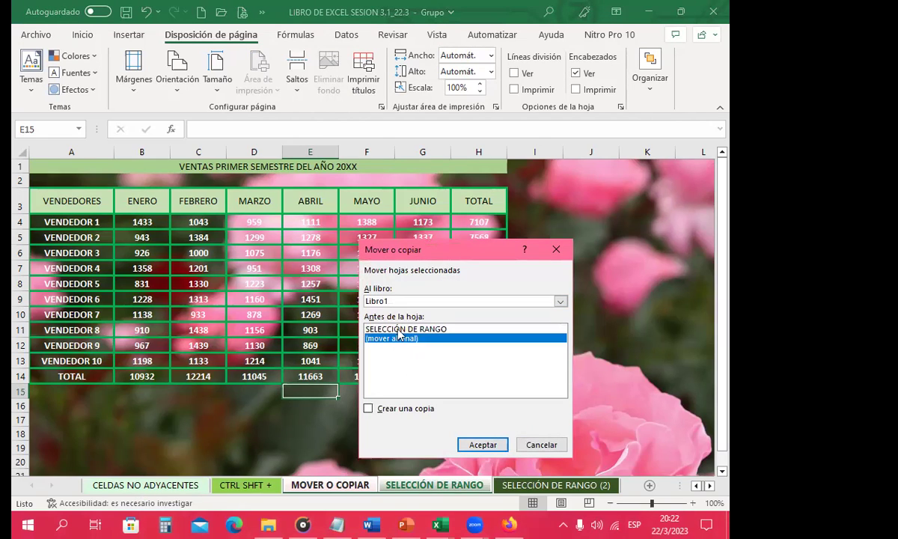
{"action": "left_click", "coordinate": [369, 408]}
{"action": "left_click", "coordinate": [368, 410]}
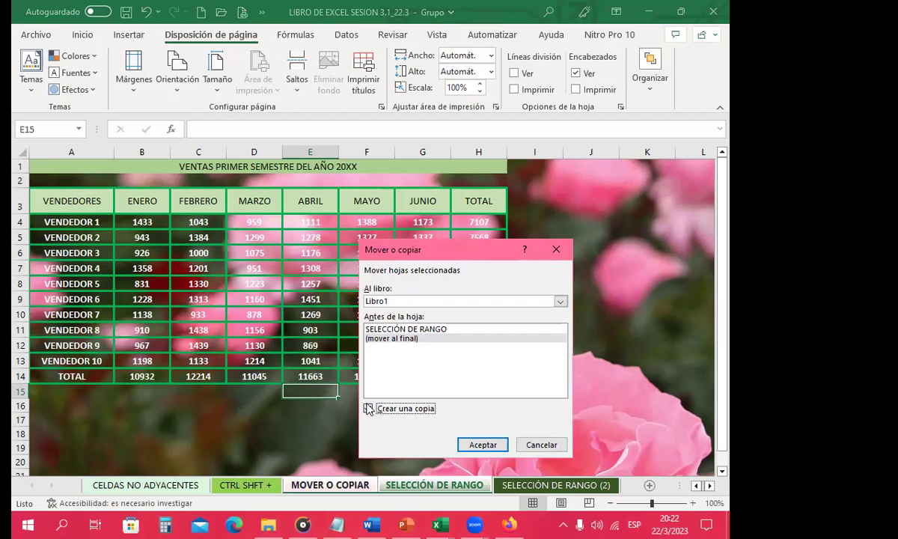
{"action": "left_click", "coordinate": [483, 444]}
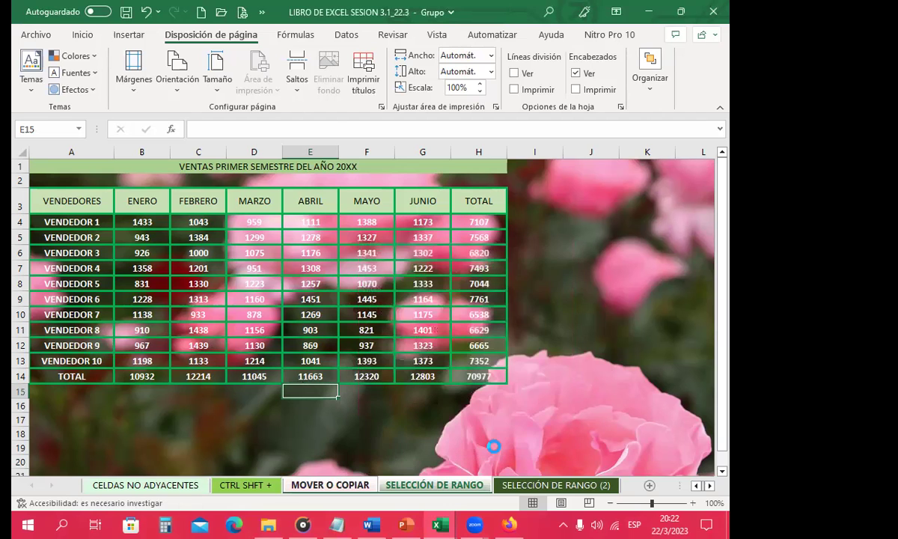
- Look over the copied sheets in Libro1, selecting cells D19 and D16
{"action": "left_click", "coordinate": [232, 417]}
{"action": "left_click", "coordinate": [138, 485]}
{"action": "left_click", "coordinate": [255, 405]}
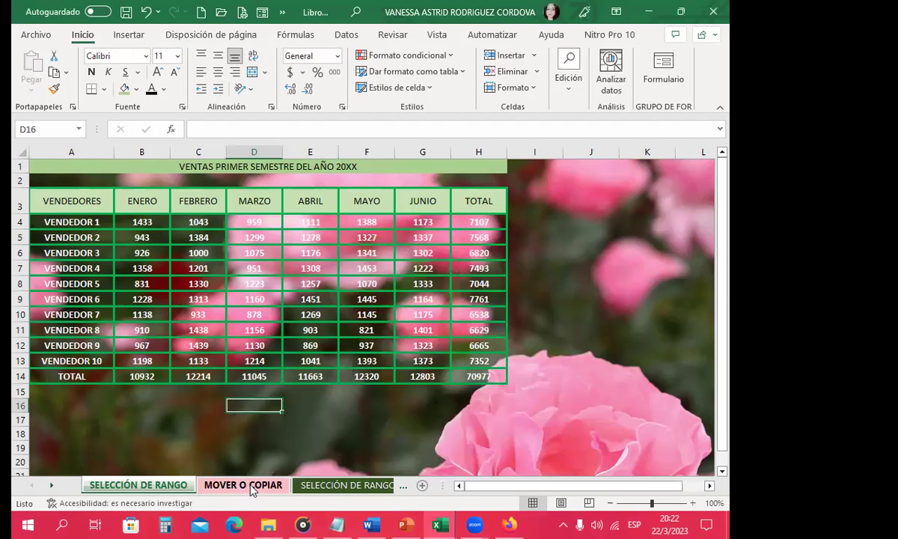
{"action": "left_click", "coordinate": [343, 485]}
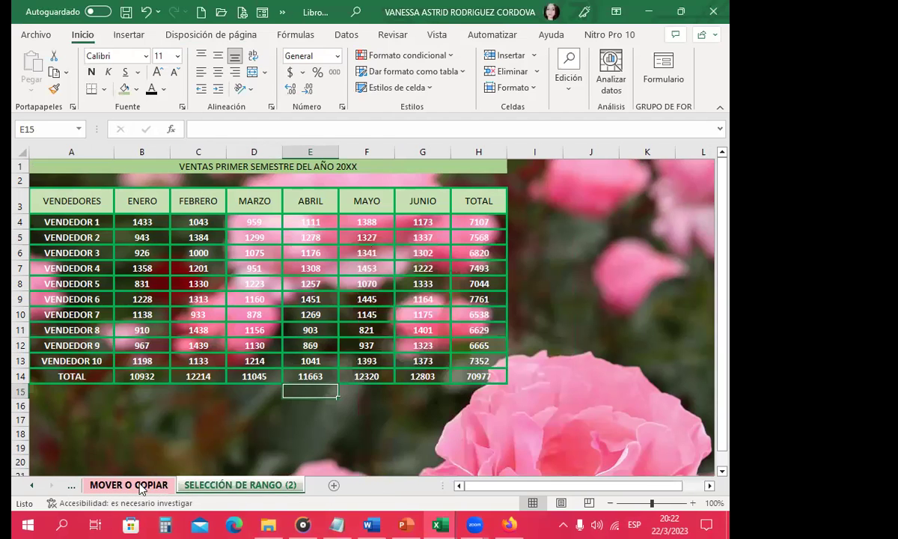
{"action": "left_click", "coordinate": [139, 485]}
{"action": "left_click", "coordinate": [32, 485]}
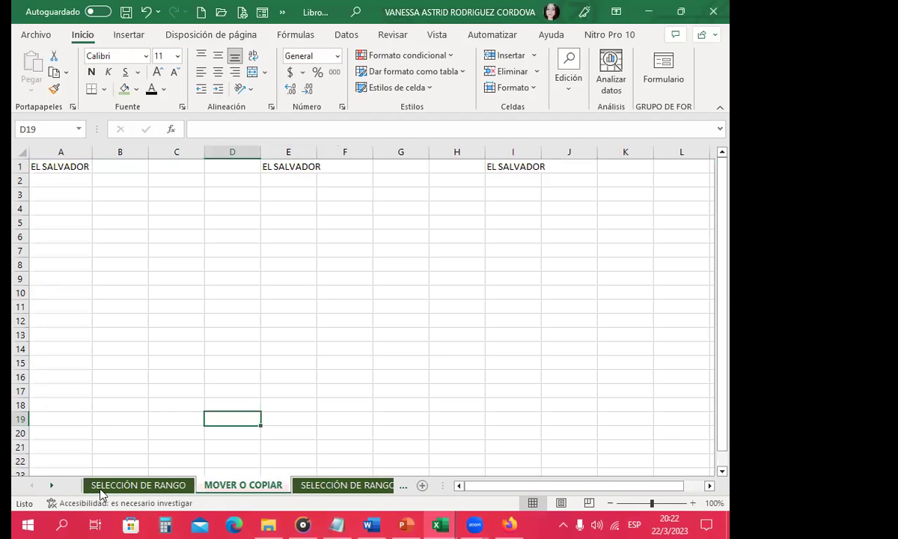
{"action": "left_click", "coordinate": [138, 485]}
{"action": "left_click", "coordinate": [249, 484]}
{"action": "left_click", "coordinate": [142, 485]}
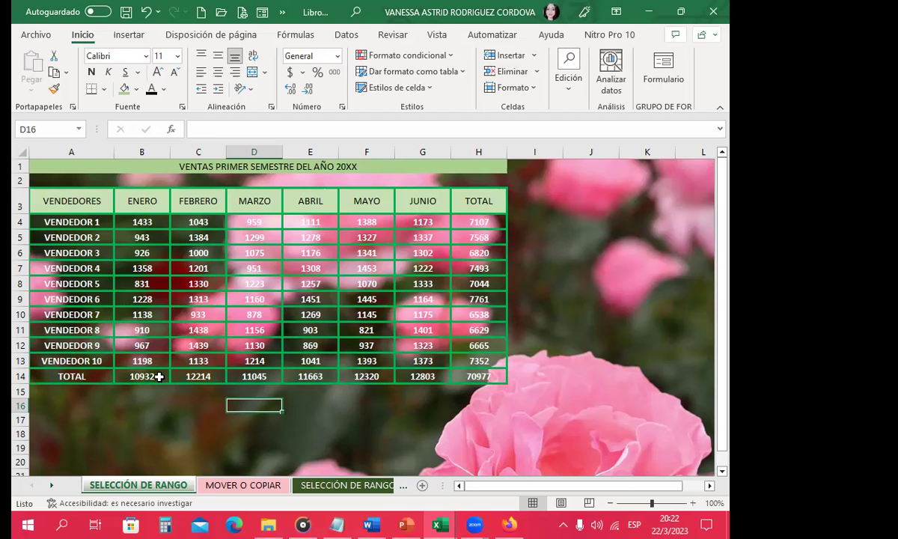
{"action": "left_click", "coordinate": [375, 407]}
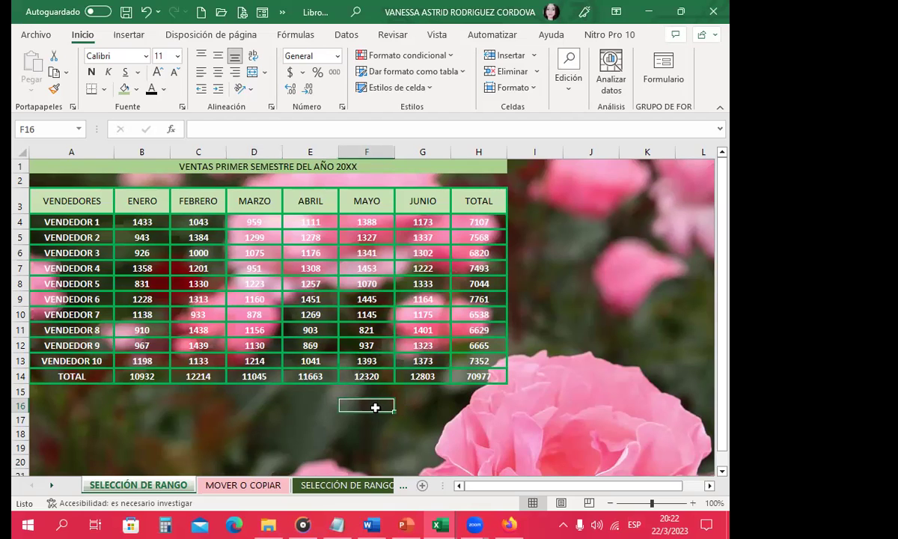
{"action": "left_click", "coordinate": [444, 418]}
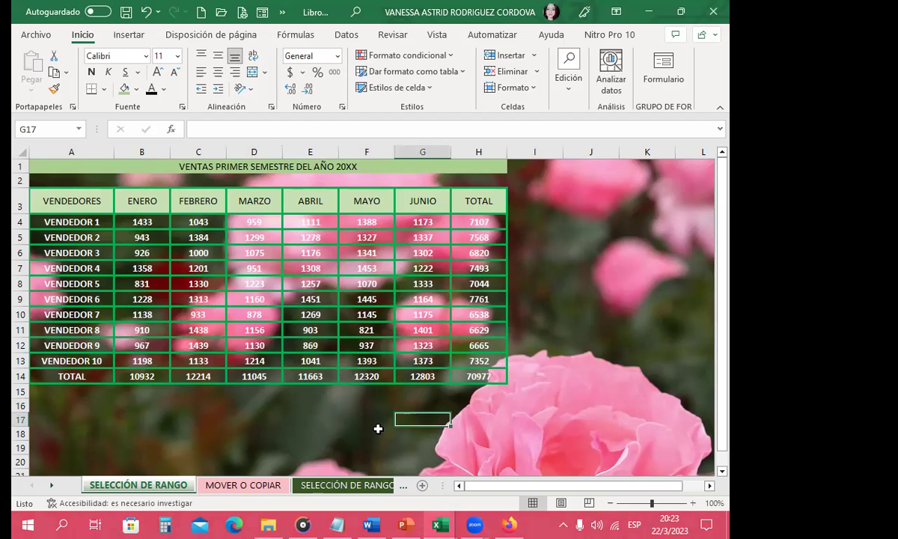
- Close Libro1 and choose No guardar
{"action": "left_click", "coordinate": [715, 12]}
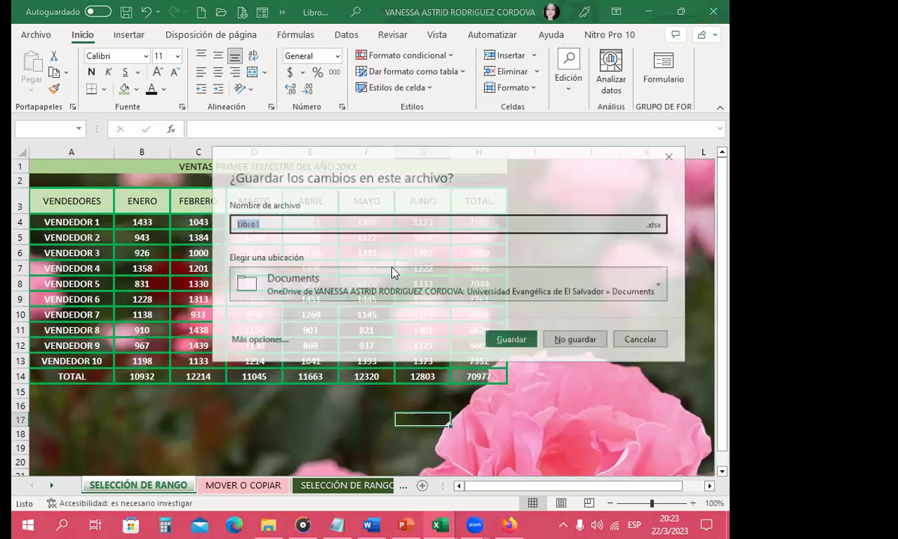
{"action": "left_click", "coordinate": [575, 342]}
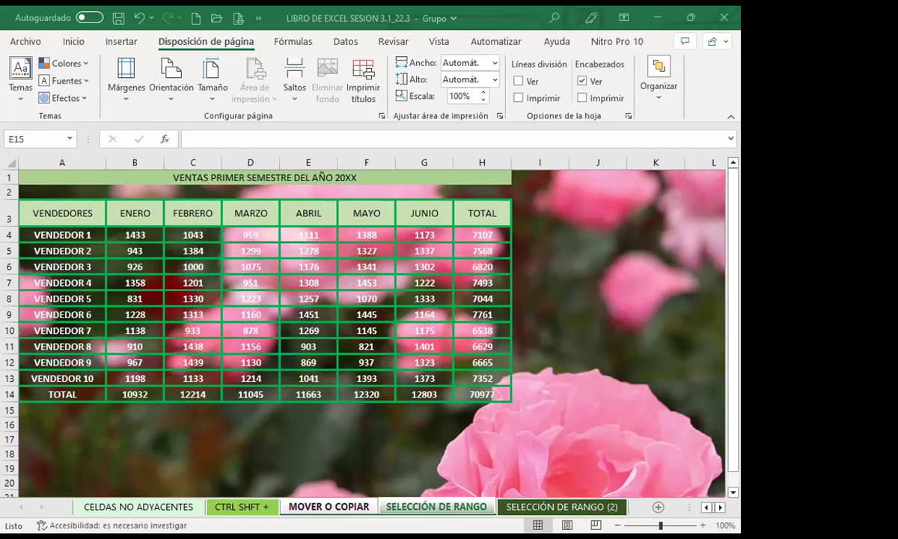
{"action": "left_click", "coordinate": [590, 332]}
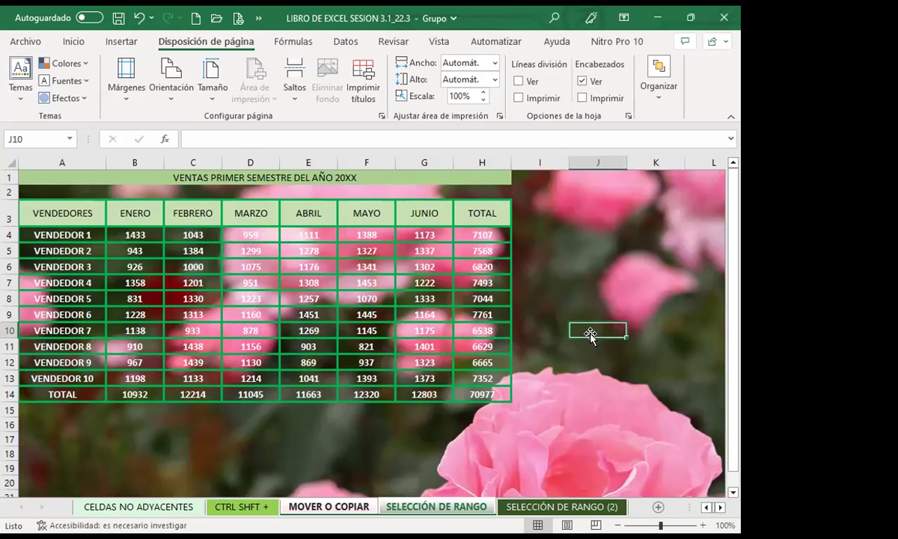
{"action": "left_click", "coordinate": [75, 41]}
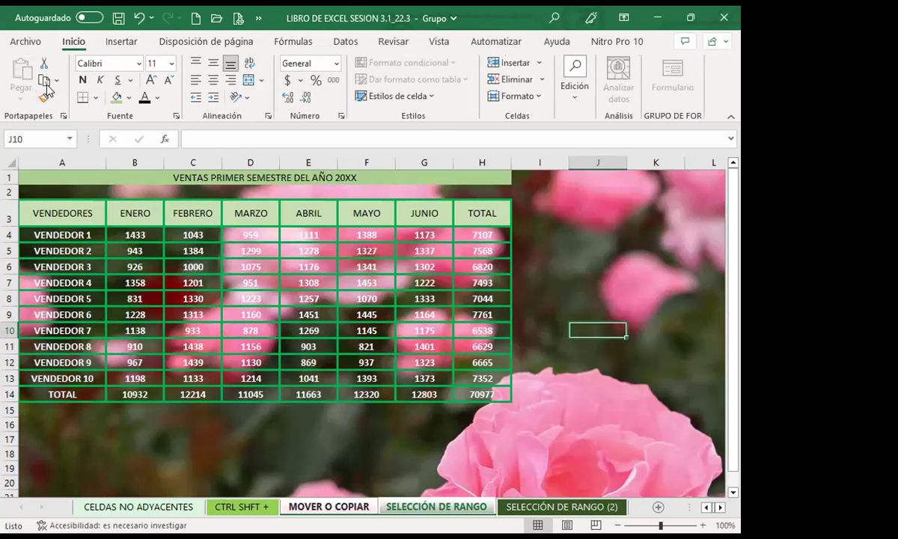
{"action": "left_click", "coordinate": [495, 281]}
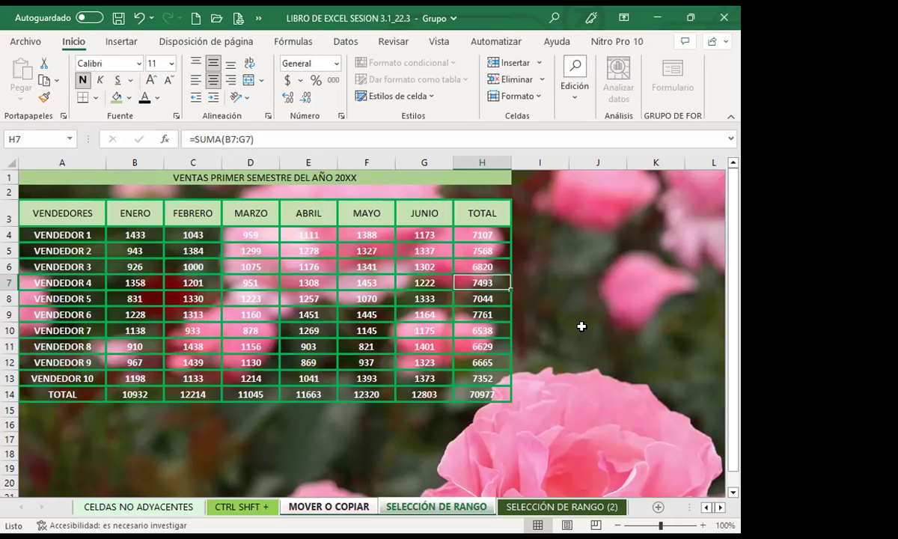
{"action": "left_click", "coordinate": [537, 423]}
{"action": "scroll", "coordinate": [555, 383], "scroll_direction": "down", "scroll_amount": 3}
{"action": "scroll", "coordinate": [555, 383], "scroll_direction": "up", "scroll_amount": 2}
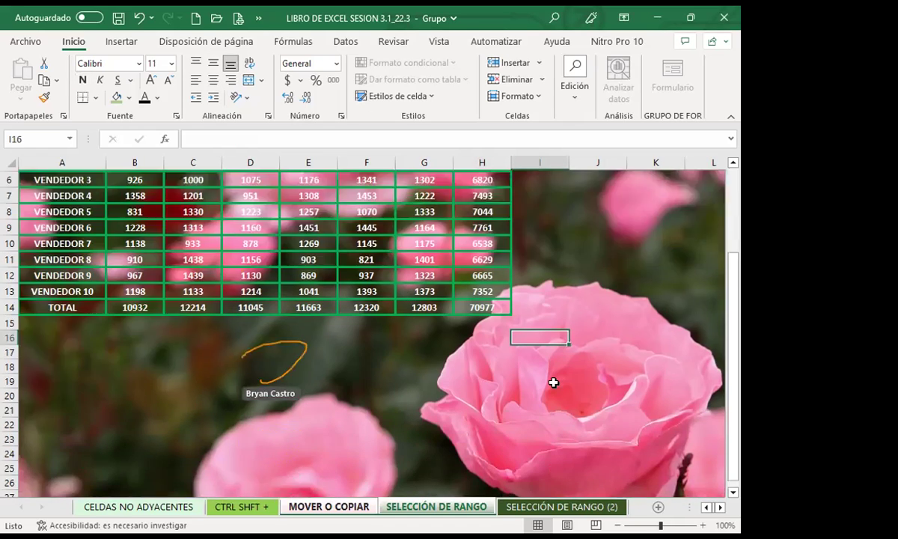
{"action": "scroll", "coordinate": [555, 383], "scroll_direction": "up", "scroll_amount": 2}
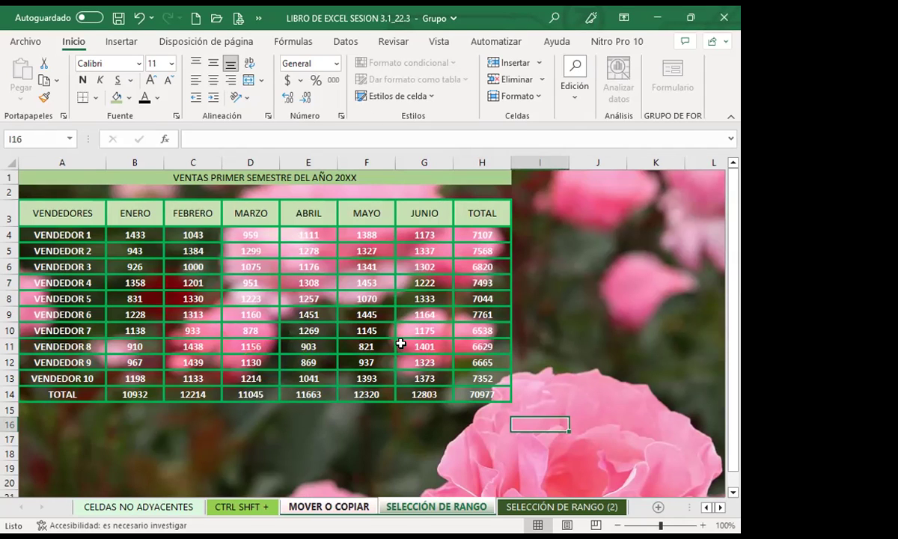
{"action": "left_click", "coordinate": [588, 325]}
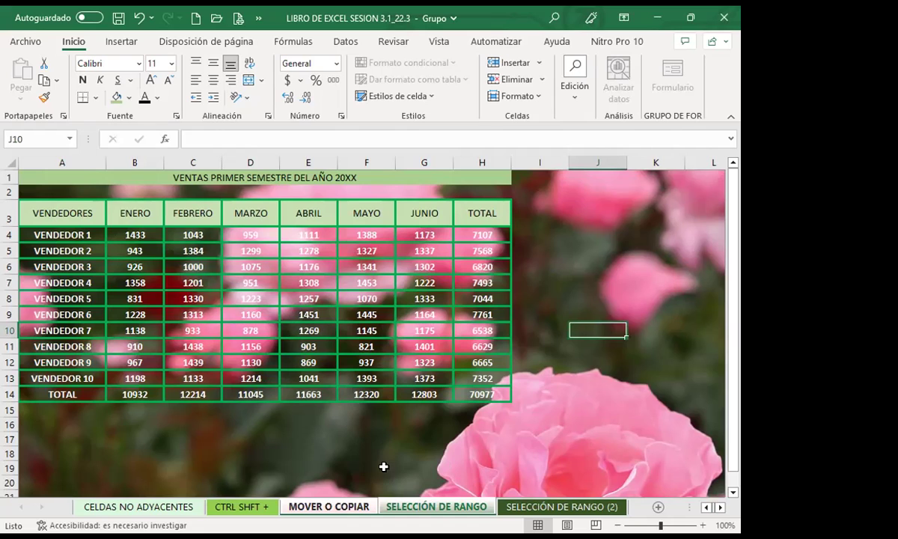
{"action": "left_click", "coordinate": [384, 441]}
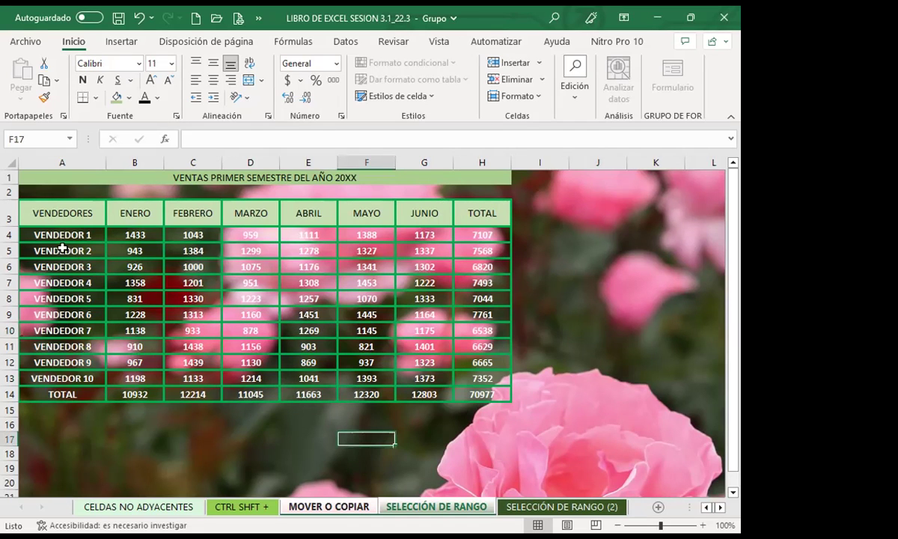
{"action": "left_click_drag", "start_coordinate": [72, 233], "coordinate": [70, 378]}
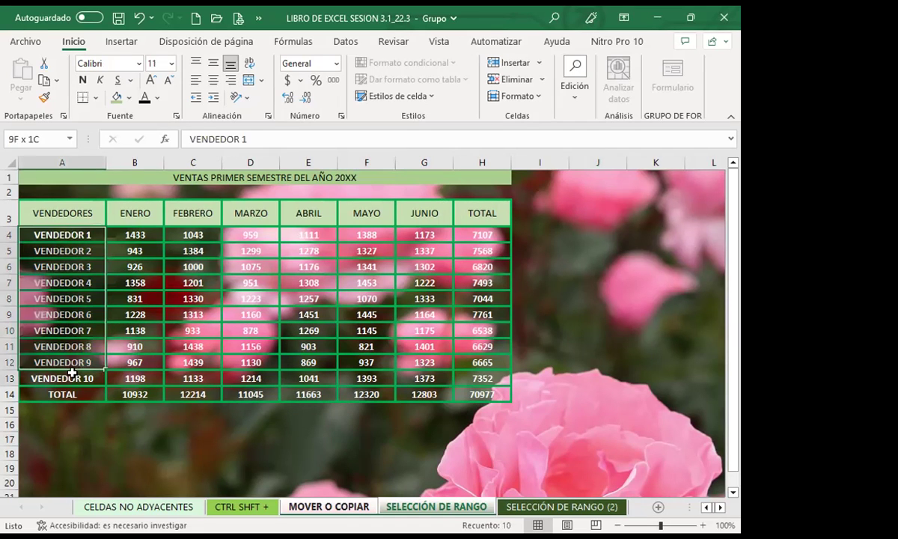
- Insert Hoja3 and paste the seller names from A4:A13 into D4:D13
{"action": "left_click", "coordinate": [42, 81]}
{"action": "left_click", "coordinate": [658, 507]}
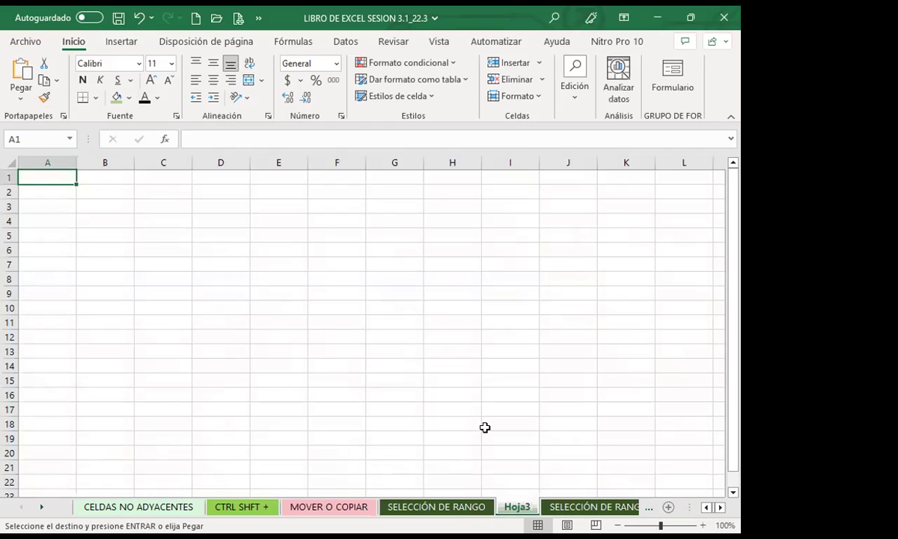
{"action": "left_click", "coordinate": [201, 221]}
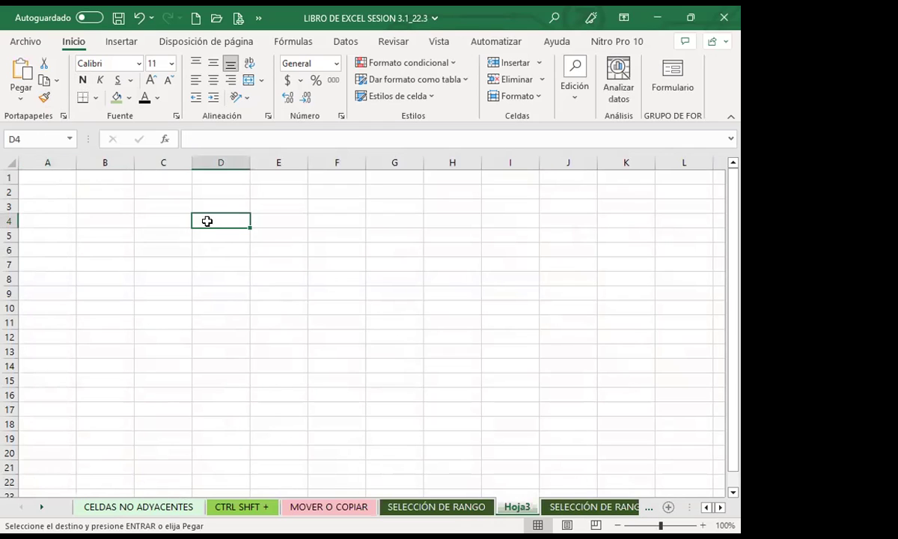
{"action": "left_click", "coordinate": [21, 75]}
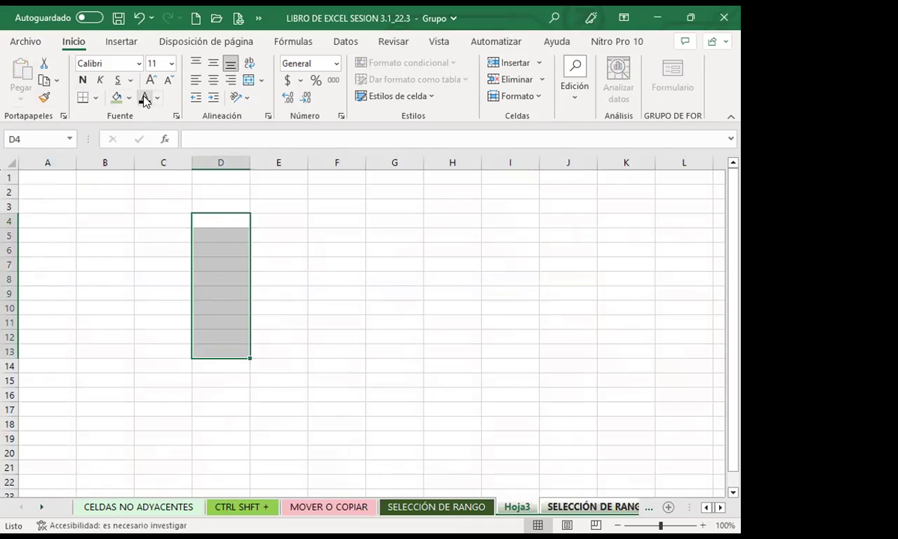
{"action": "left_click", "coordinate": [466, 506]}
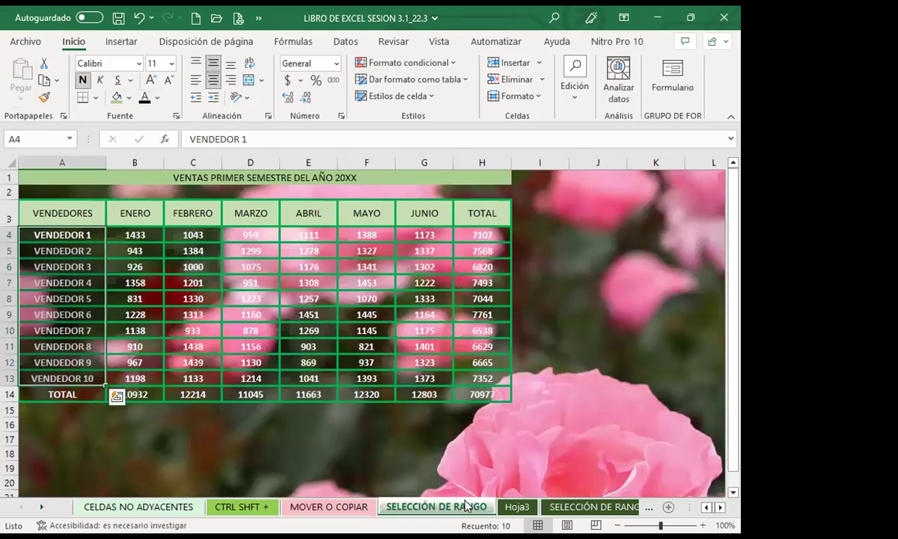
{"action": "left_click", "coordinate": [43, 80]}
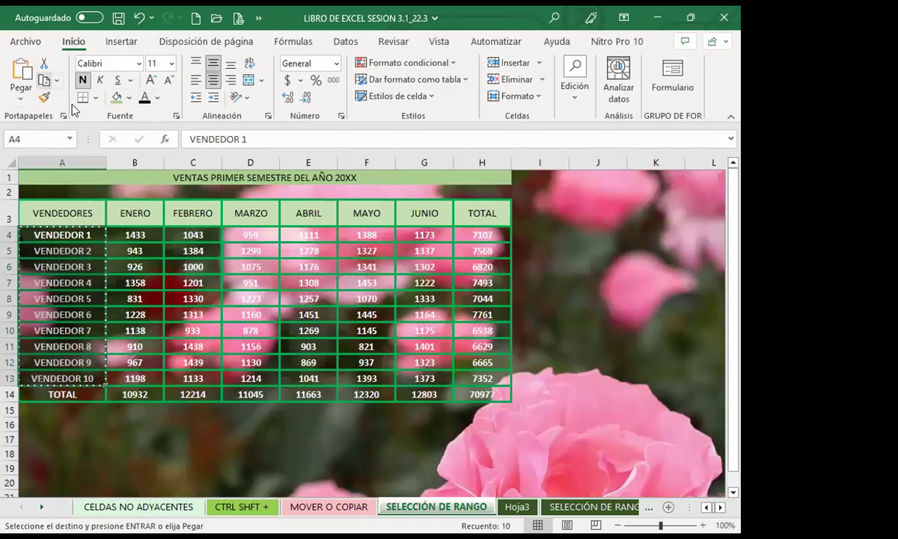
{"action": "left_click", "coordinate": [516, 506]}
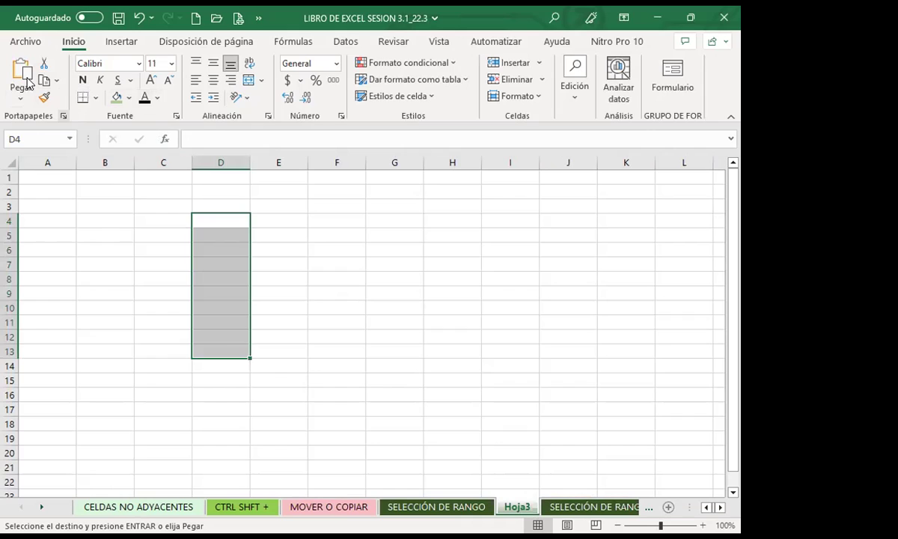
{"action": "left_click", "coordinate": [26, 81]}
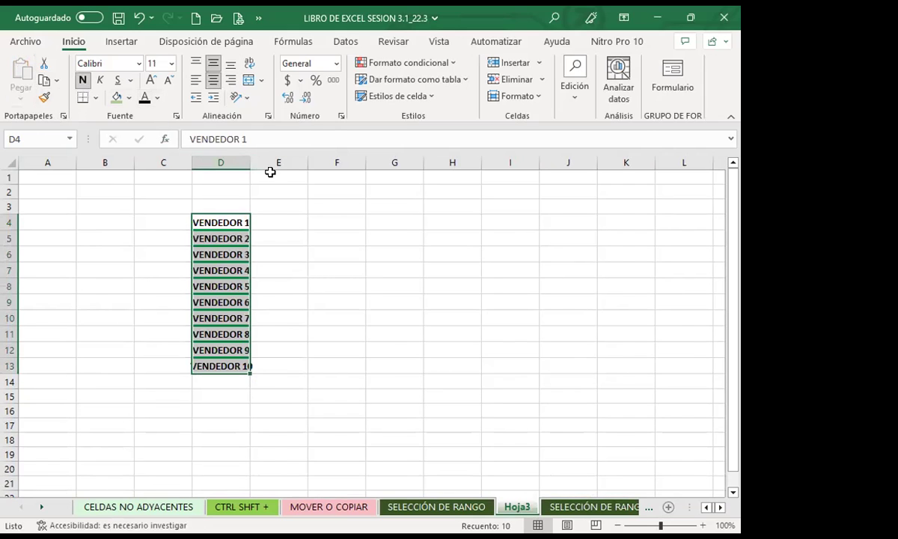
- Edit D4 to read VENDEDOR and fill it down through D13
{"action": "double_click", "coordinate": [270, 218]}
{"action": "key", "text": "BackSpace"}
{"action": "key", "text": "BackSpace"}
{"action": "left_click", "coordinate": [302, 251]}
{"action": "left_click", "coordinate": [256, 222]}
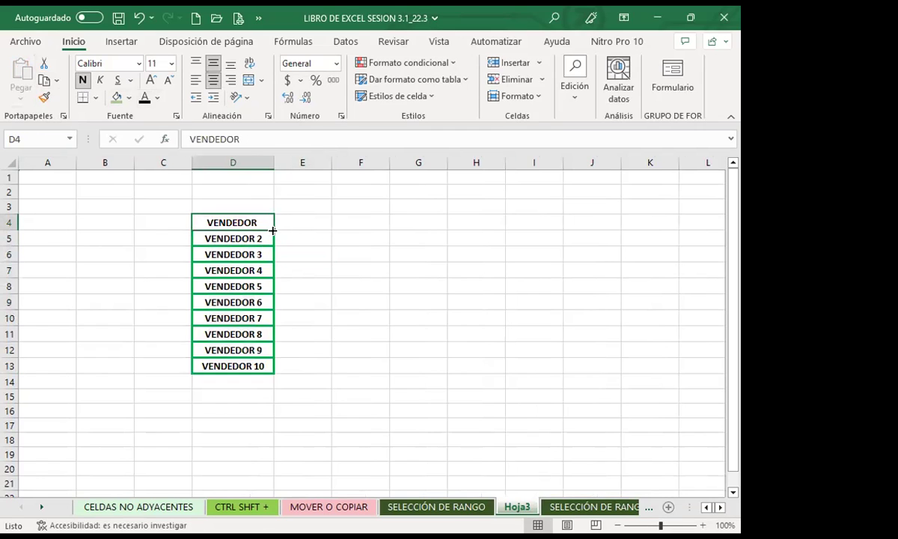
{"action": "left_click_drag", "start_coordinate": [273, 231], "coordinate": [274, 237]}
{"action": "left_click_drag", "start_coordinate": [256, 338], "coordinate": [258, 367]}
{"action": "left_click", "coordinate": [326, 217]}
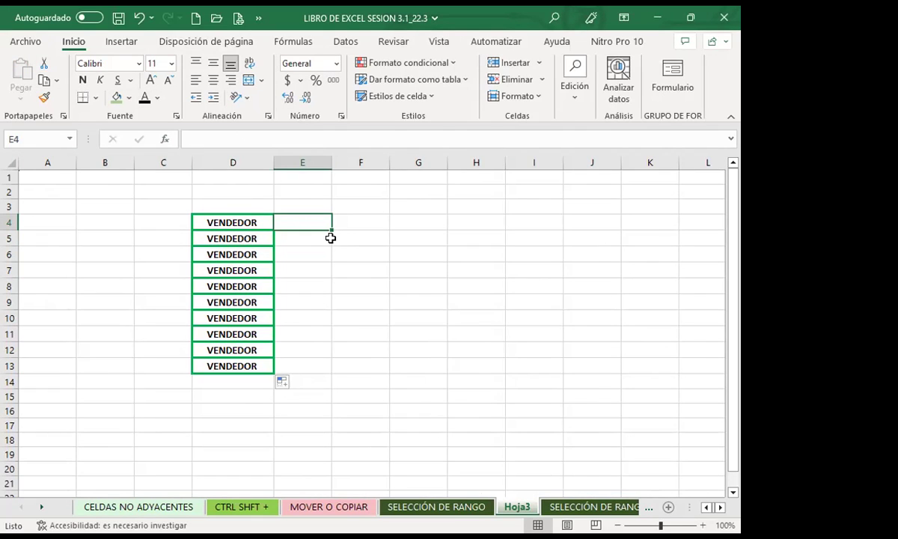
- Enter =MINUSC(D4) in E4 to show the VENDEDOR cell in lowercase
{"action": "left_click", "coordinate": [225, 224]}
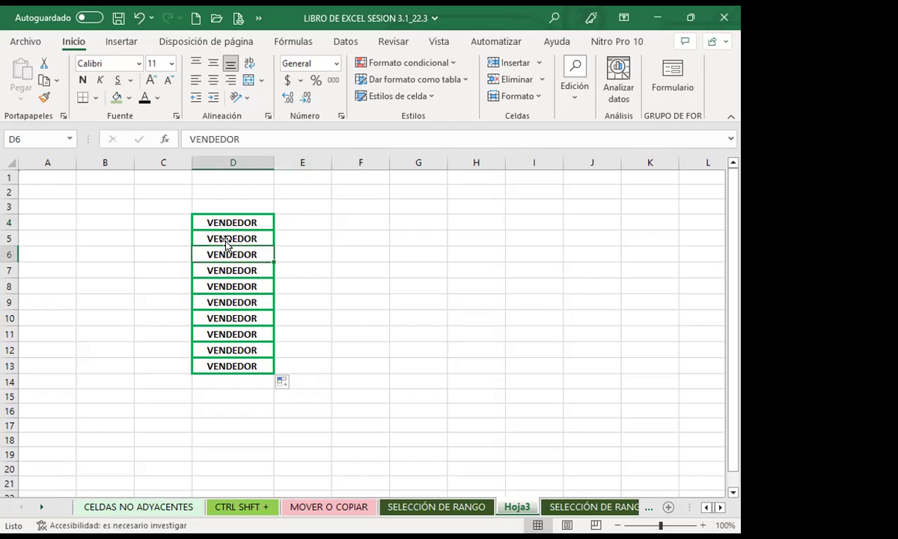
{"action": "left_click", "coordinate": [297, 218]}
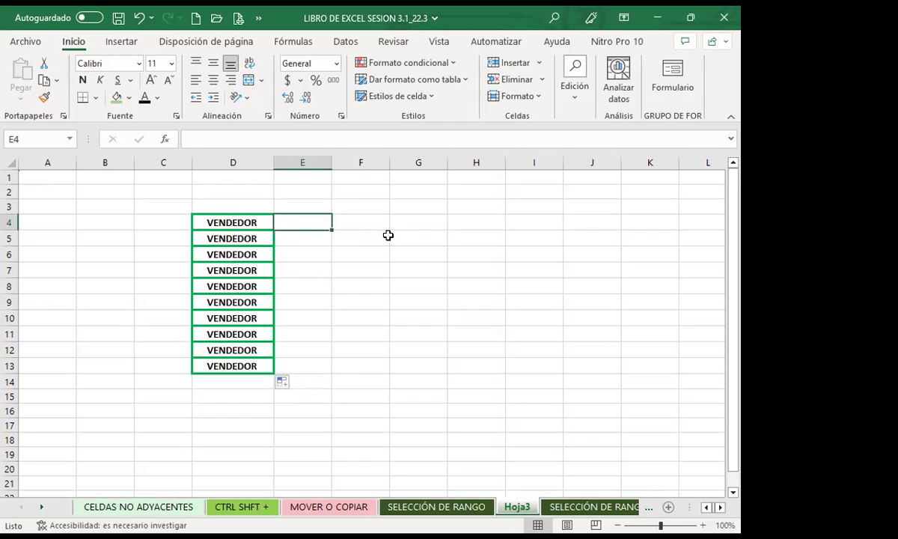
{"action": "type", "text": ")"}
{"action": "type", "text": "=n"}
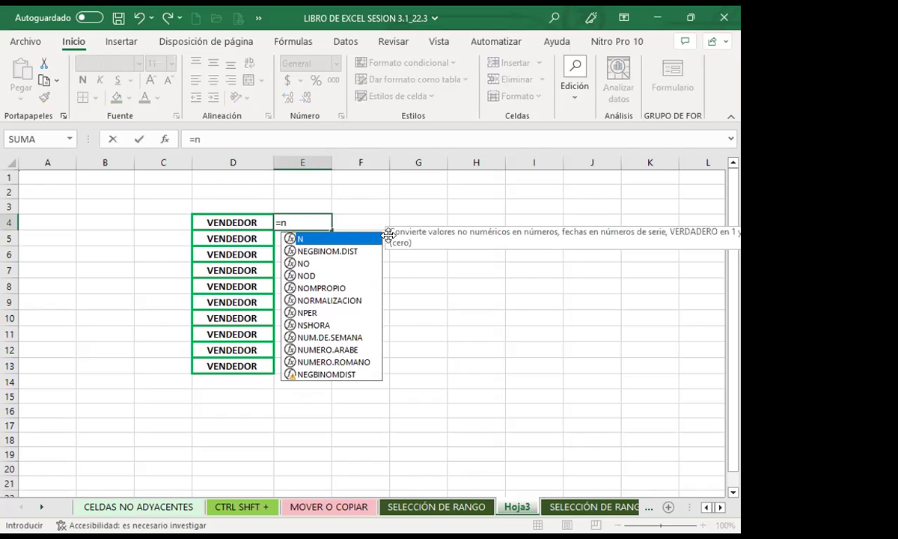
{"action": "key", "text": "BackSpace"}
{"action": "type", "text": "mi"}
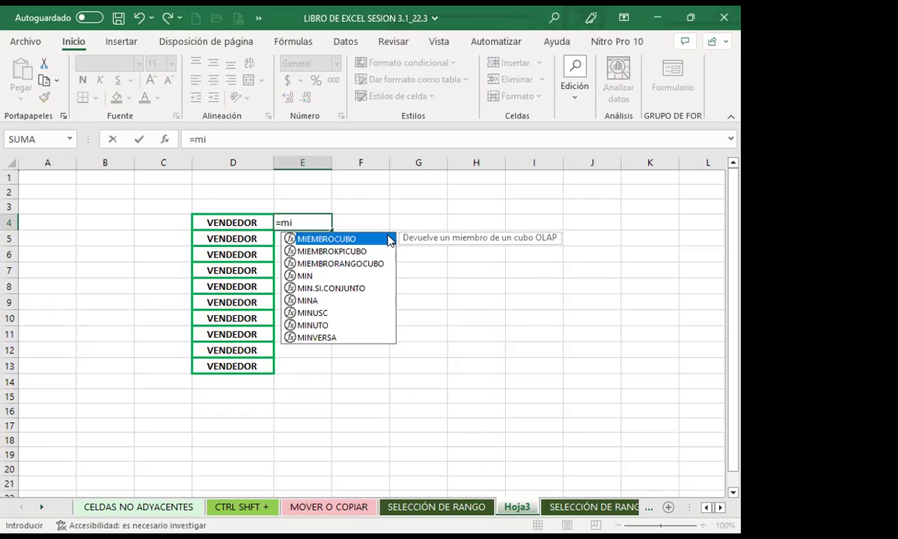
{"action": "left_click", "coordinate": [314, 313]}
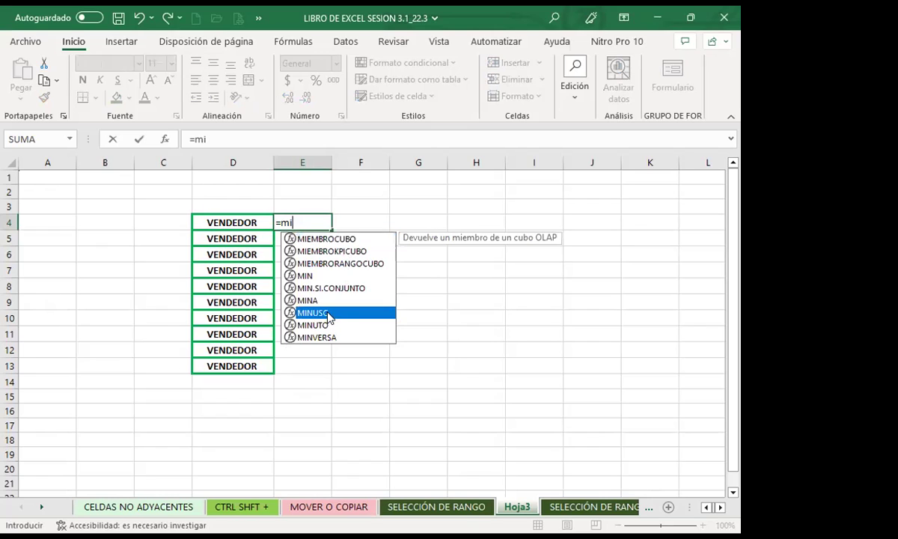
{"action": "key", "text": "Tab"}
{"action": "left_click", "coordinate": [247, 221]}
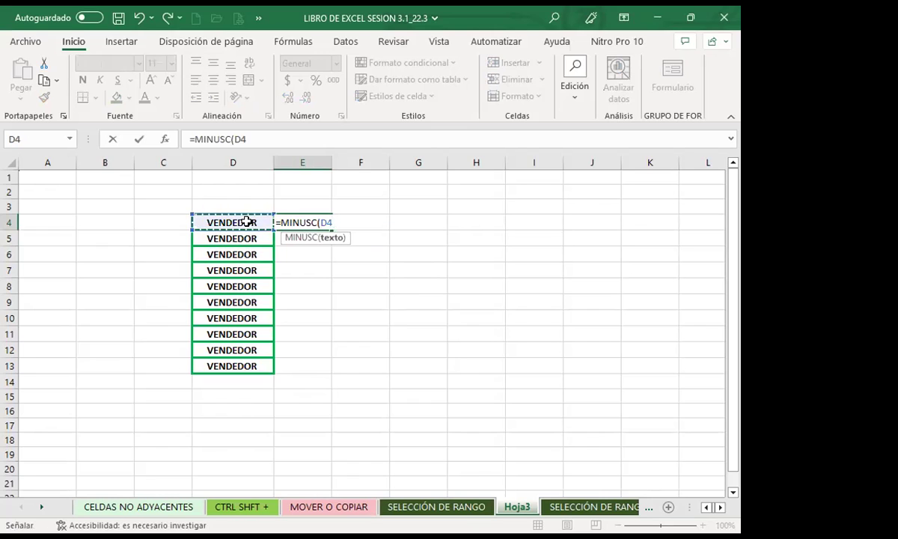
{"action": "key", "text": "ctrl+Return"}
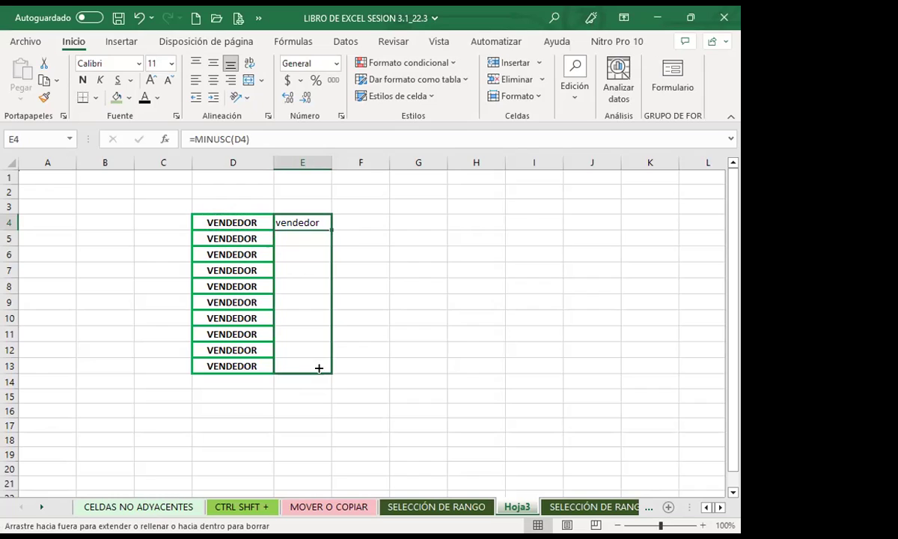
- Fill the MINUSC formula down to E13 and select the results E4:E13
{"action": "left_click_drag", "start_coordinate": [330, 255], "coordinate": [322, 368]}
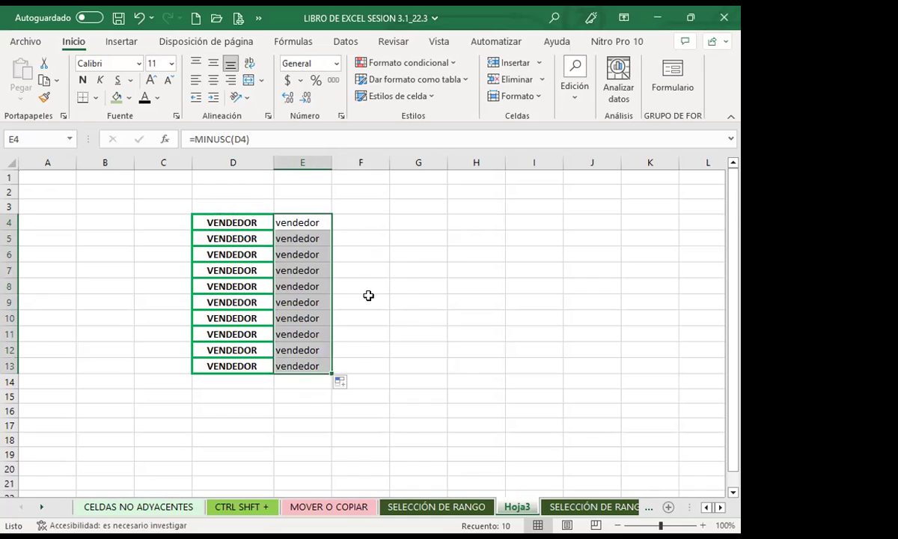
{"action": "left_click", "coordinate": [364, 219]}
{"action": "left_click", "coordinate": [320, 218]}
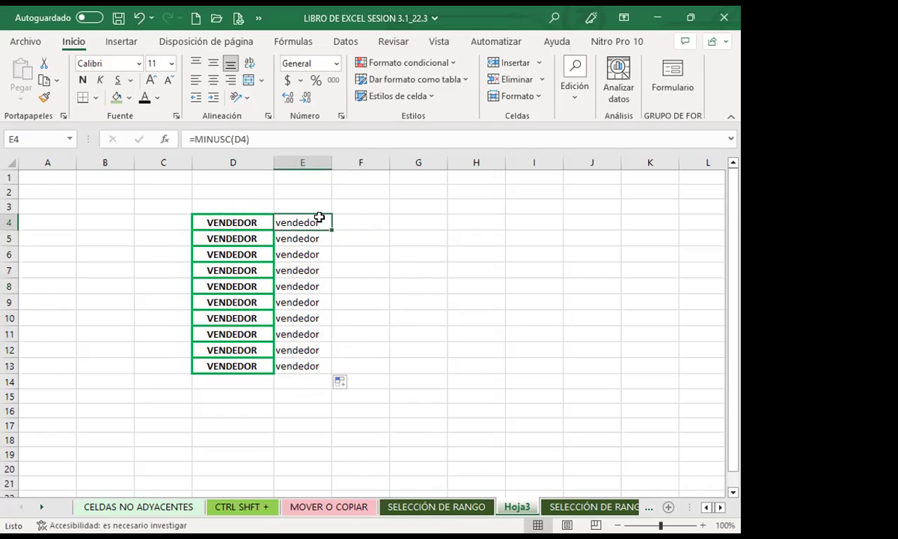
{"action": "left_click_drag", "start_coordinate": [304, 223], "coordinate": [303, 365]}
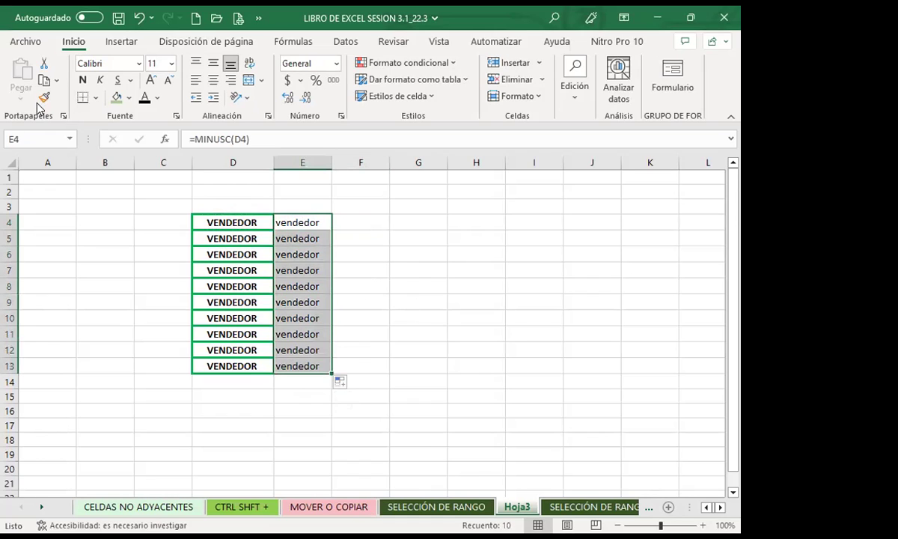
- Copy the lowercase results E4:E13 and paste them at B17
{"action": "left_click", "coordinate": [42, 78]}
{"action": "left_click", "coordinate": [83, 423]}
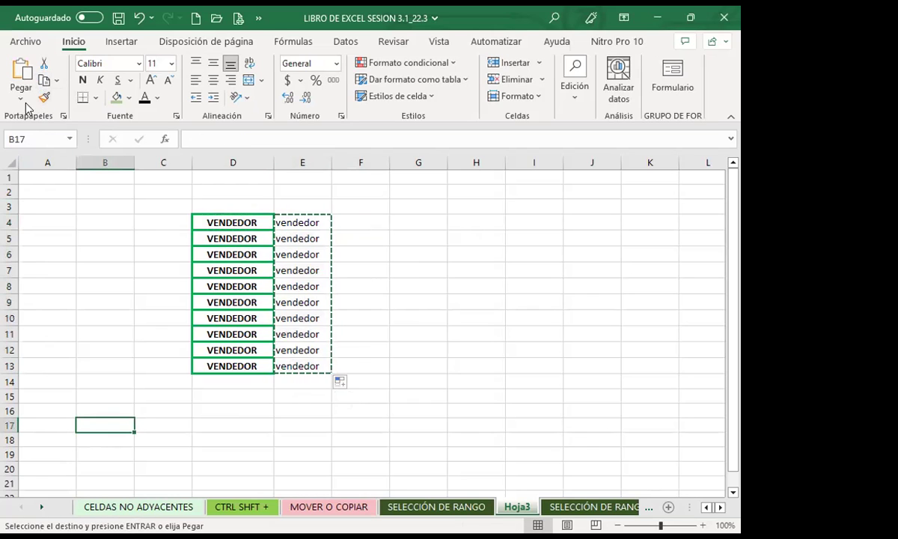
{"action": "left_click", "coordinate": [17, 67]}
{"action": "scroll", "coordinate": [135, 404], "scroll_direction": "down", "scroll_amount": 2}
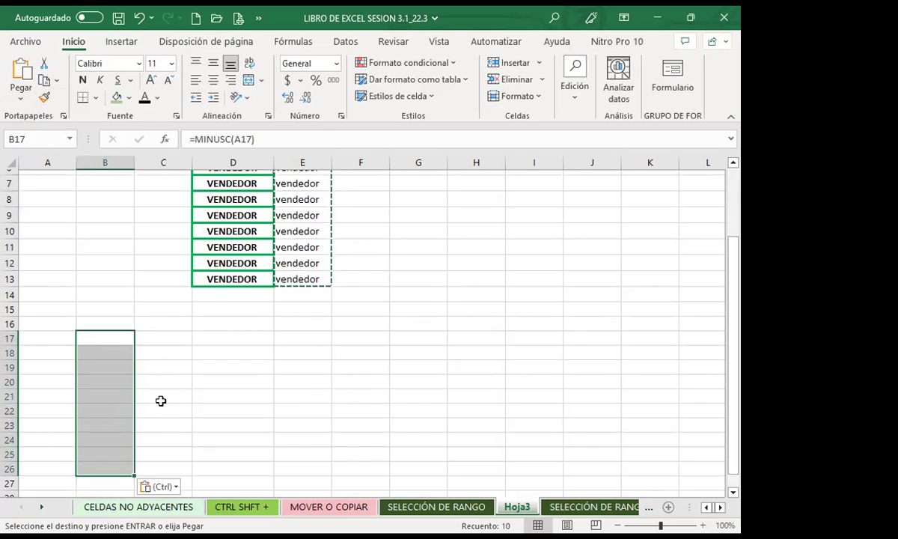
{"action": "scroll", "coordinate": [172, 389], "scroll_direction": "up", "scroll_amount": 2}
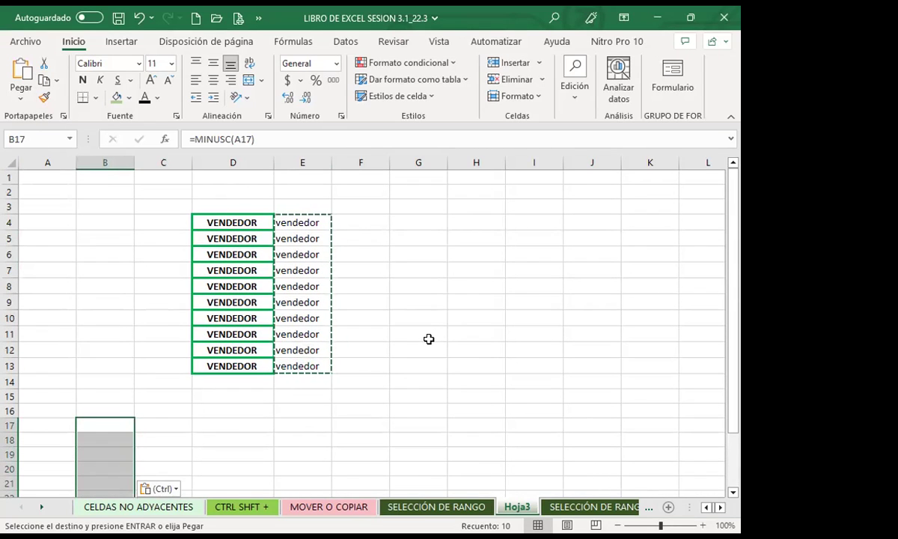
{"action": "scroll", "coordinate": [140, 359], "scroll_direction": "down", "scroll_amount": 3}
{"action": "scroll", "coordinate": [86, 224], "scroll_direction": "up", "scroll_amount": 2}
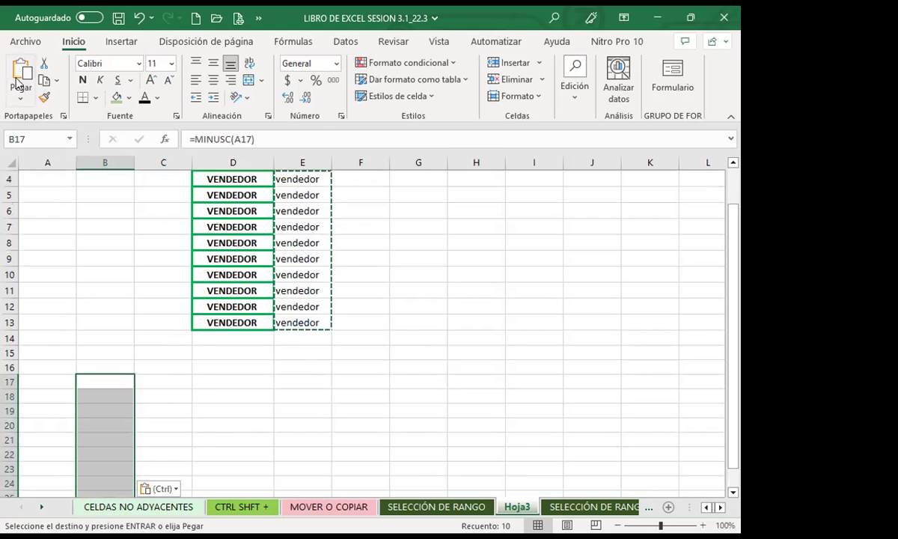
- Paste the copied cells into B17:B26 as values only and confirm B21 is plain text
{"action": "left_click", "coordinate": [82, 380]}
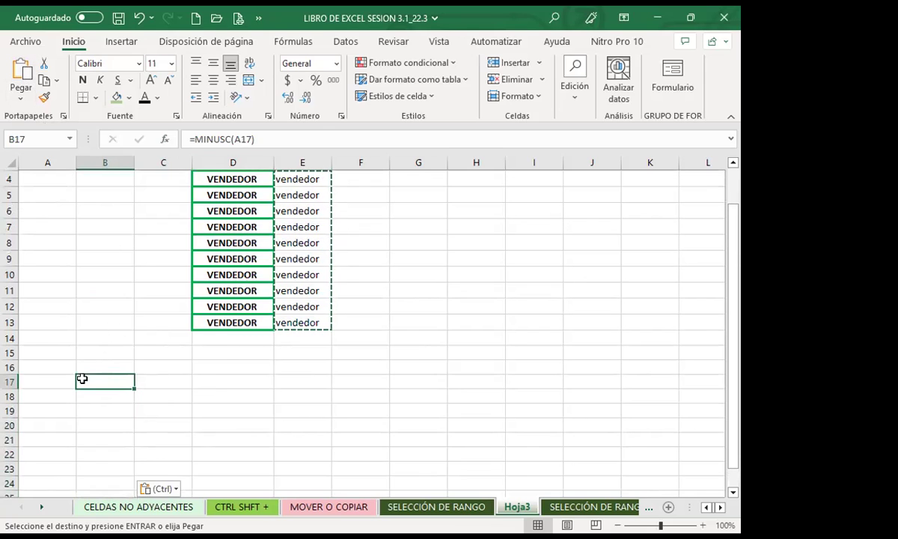
{"action": "left_click", "coordinate": [21, 95]}
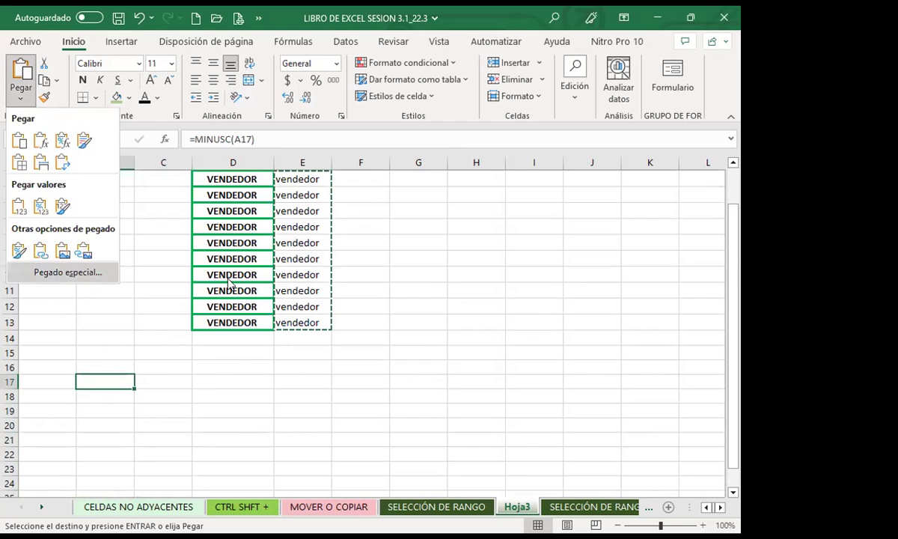
{"action": "left_click", "coordinate": [68, 271]}
{"action": "left_click", "coordinate": [326, 245]}
{"action": "left_click", "coordinate": [520, 385]}
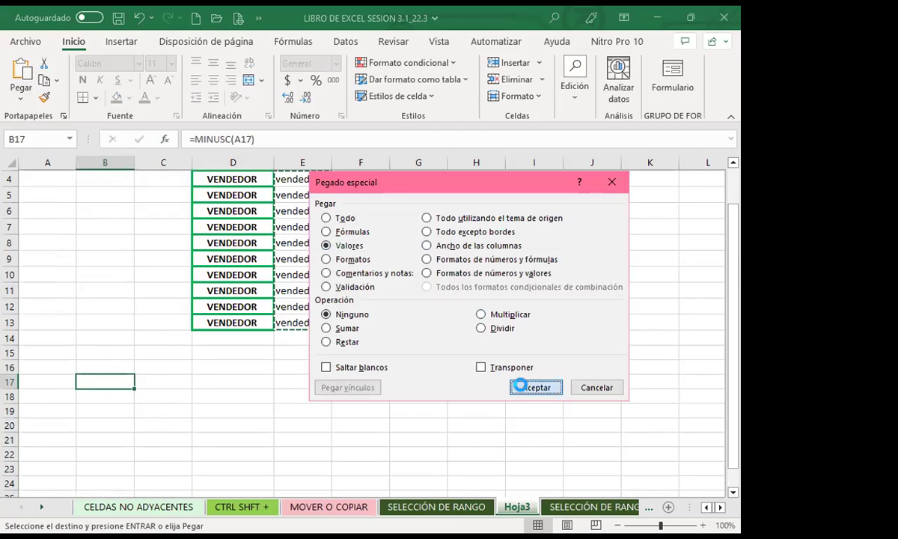
{"action": "left_click", "coordinate": [150, 367]}
{"action": "left_click", "coordinate": [98, 310]}
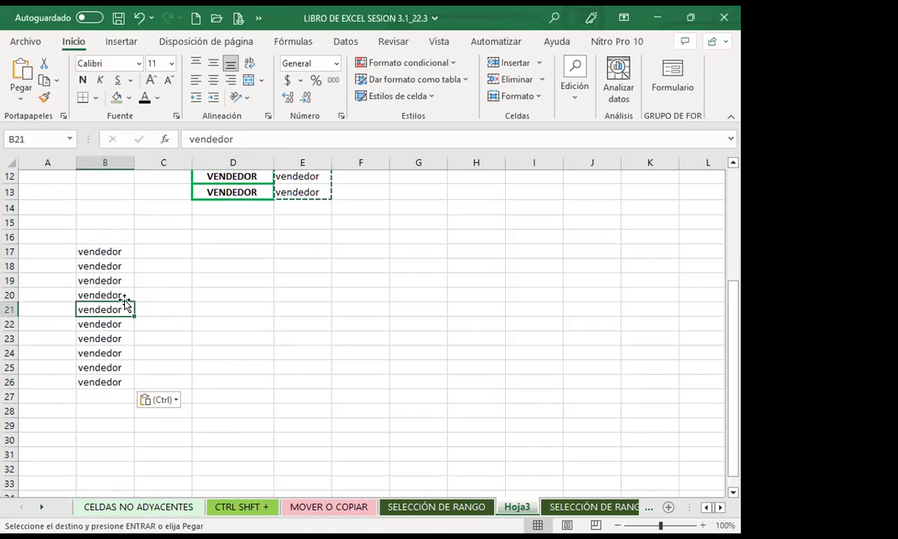
{"action": "left_click", "coordinate": [283, 326]}
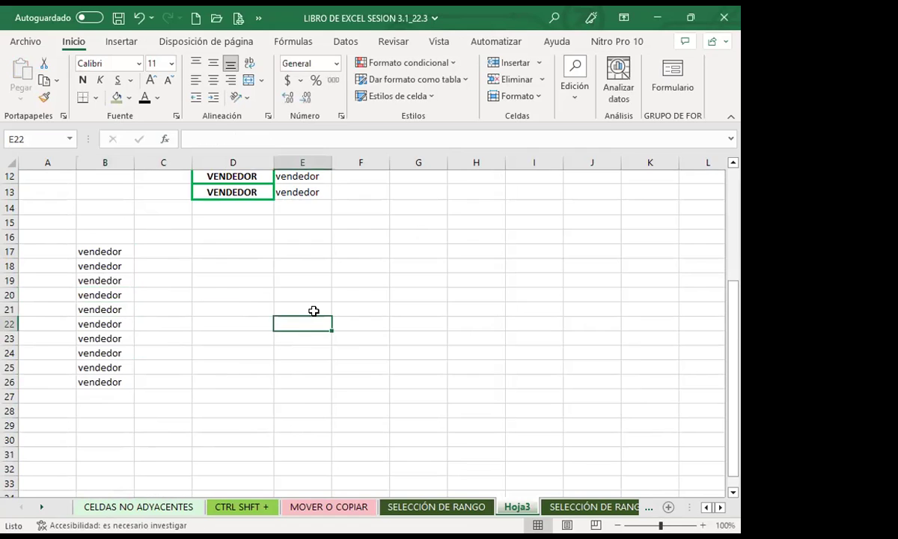
{"action": "scroll", "coordinate": [313, 310], "scroll_direction": "up", "scroll_amount": 4}
- Review the MINUSC formulas in column E and the pasted vendedor values in B17:B25
{"action": "left_click", "coordinate": [303, 285]}
{"action": "left_click", "coordinate": [248, 138]}
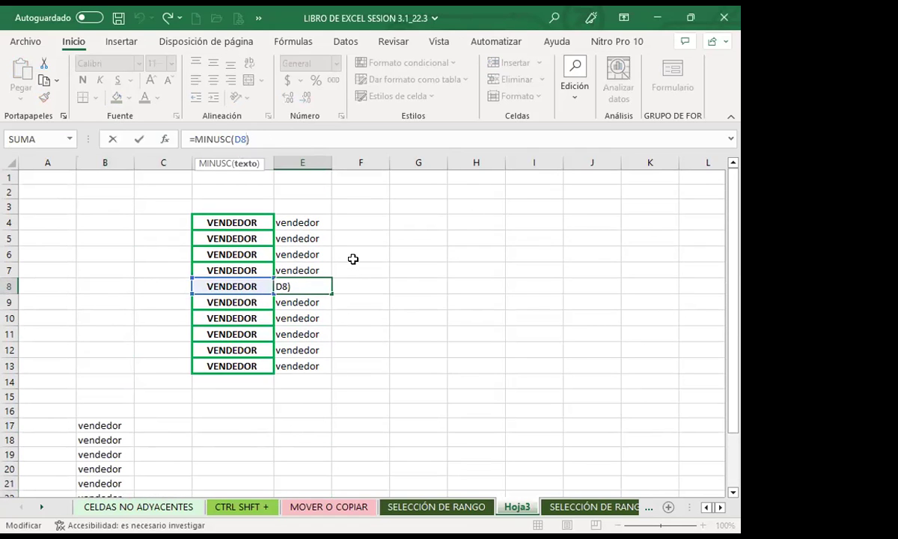
{"action": "left_click", "coordinate": [288, 270]}
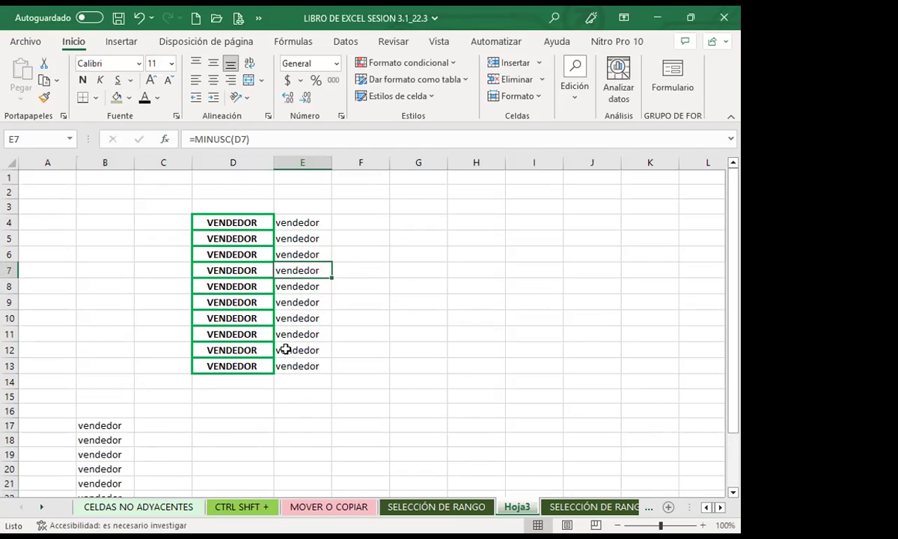
{"action": "scroll", "coordinate": [286, 349], "scroll_direction": "down", "scroll_amount": 2}
{"action": "left_click", "coordinate": [110, 333]}
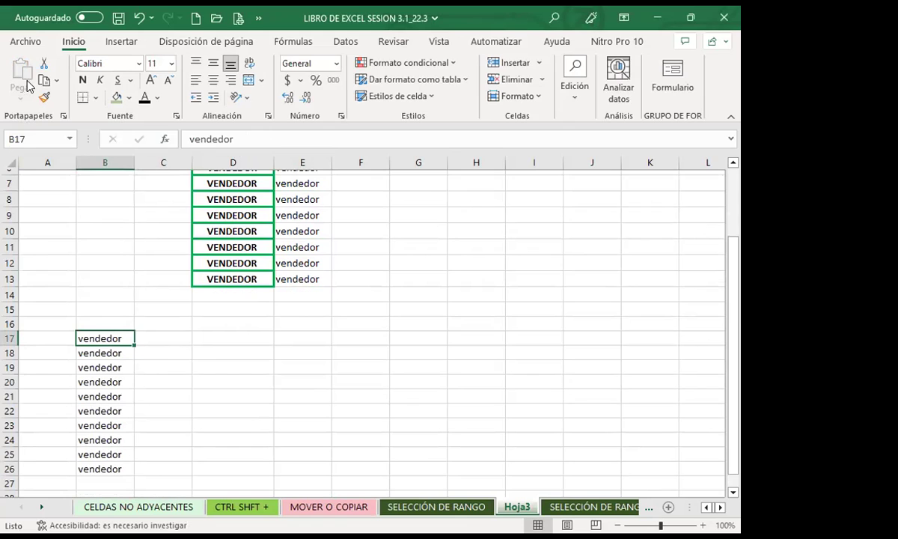
{"action": "left_click", "coordinate": [111, 353]}
{"action": "scroll", "coordinate": [111, 352], "scroll_direction": "down", "scroll_amount": 1}
{"action": "left_click_drag", "start_coordinate": [113, 291], "coordinate": [104, 411]}
{"action": "left_click", "coordinate": [101, 382]}
{"action": "left_click", "coordinate": [240, 139]}
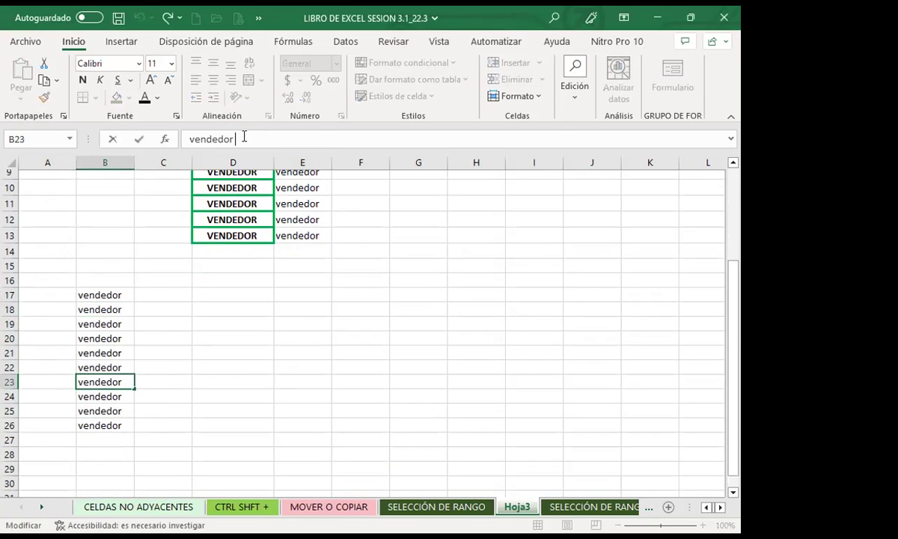
{"action": "left_click", "coordinate": [305, 219]}
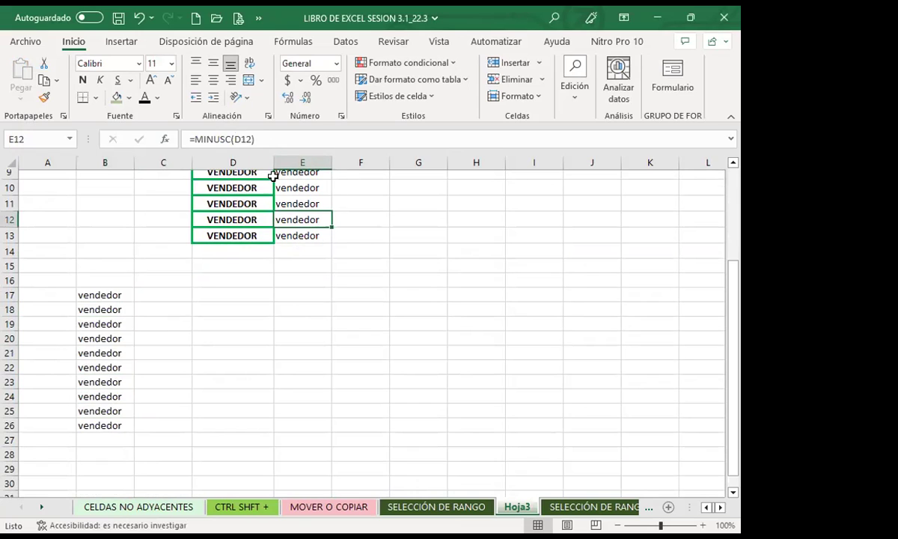
{"action": "left_click", "coordinate": [110, 340]}
{"action": "left_click", "coordinate": [101, 308]}
{"action": "scroll", "coordinate": [295, 304], "scroll_direction": "up", "scroll_amount": 2}
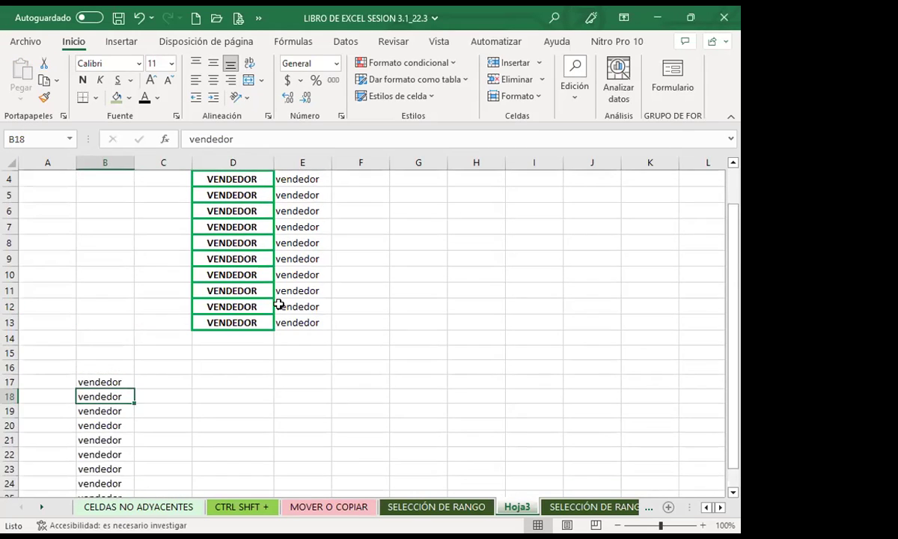
{"action": "scroll", "coordinate": [306, 262], "scroll_direction": "up", "scroll_amount": 1}
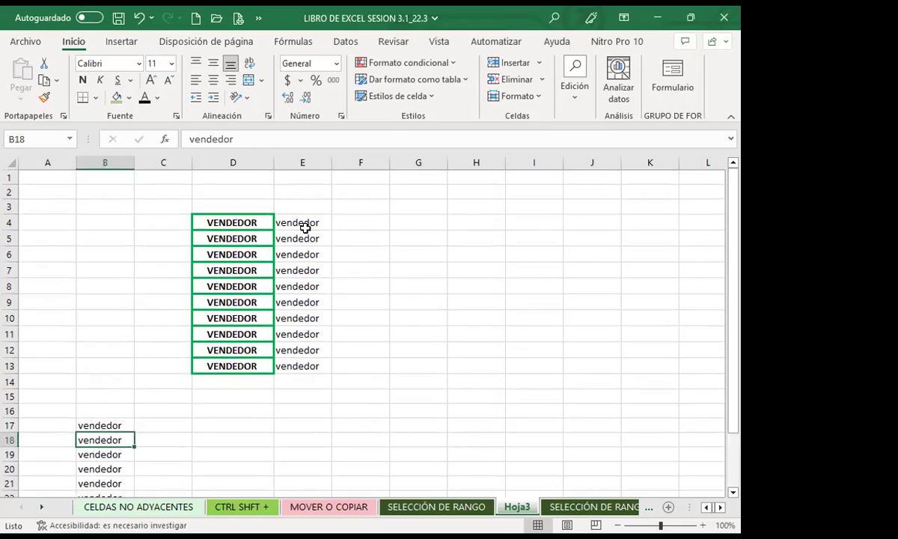
- Enter =MAYUSC(B17) in C17 and fill it down to C26
{"action": "left_click", "coordinate": [146, 423]}
{"action": "type", "text": "="}
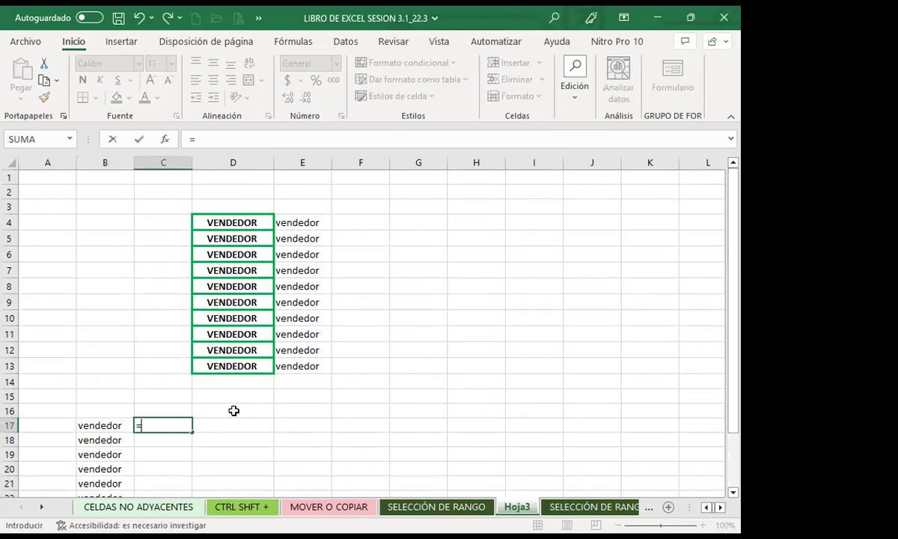
{"action": "type", "text": "may"}
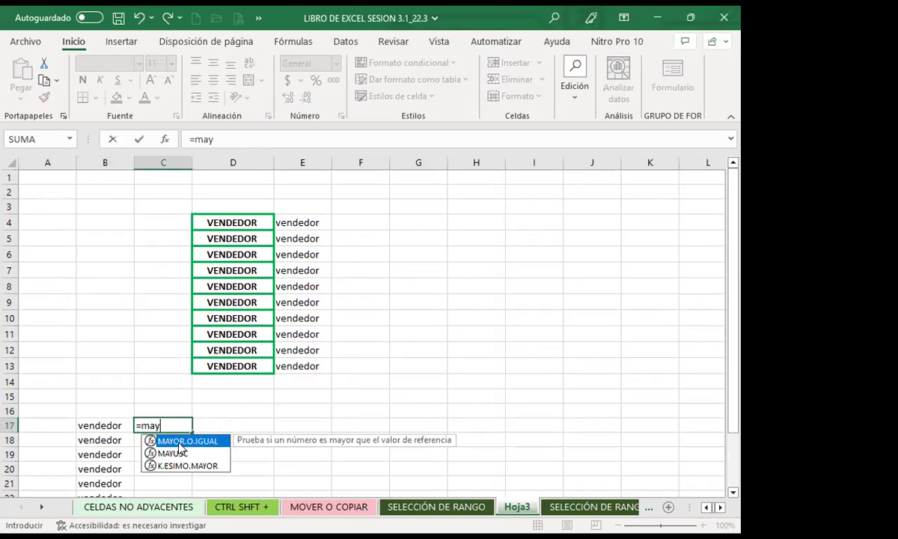
{"action": "key", "text": "Tab"}
{"action": "left_click", "coordinate": [104, 425]}
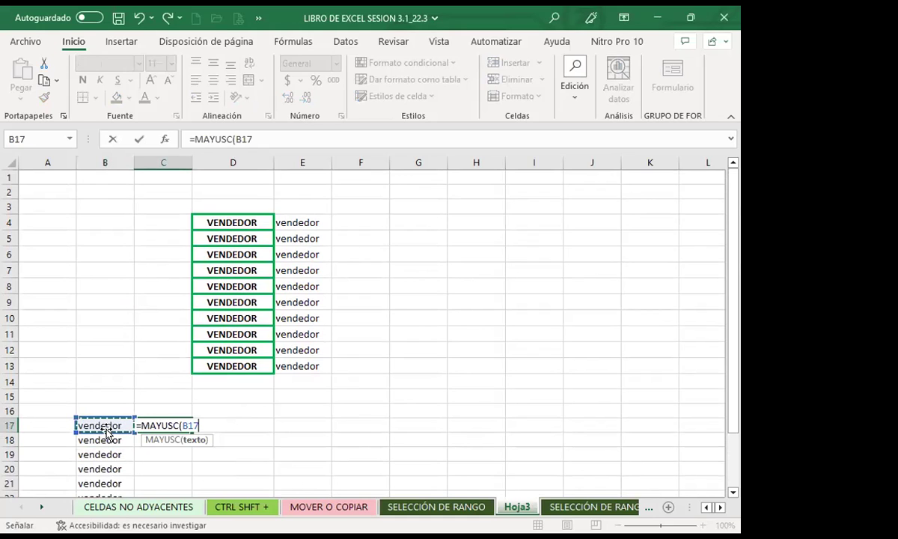
{"action": "key", "text": "Return"}
{"action": "scroll", "coordinate": [175, 407], "scroll_direction": "down", "scroll_amount": 2}
{"action": "left_click", "coordinate": [171, 339]}
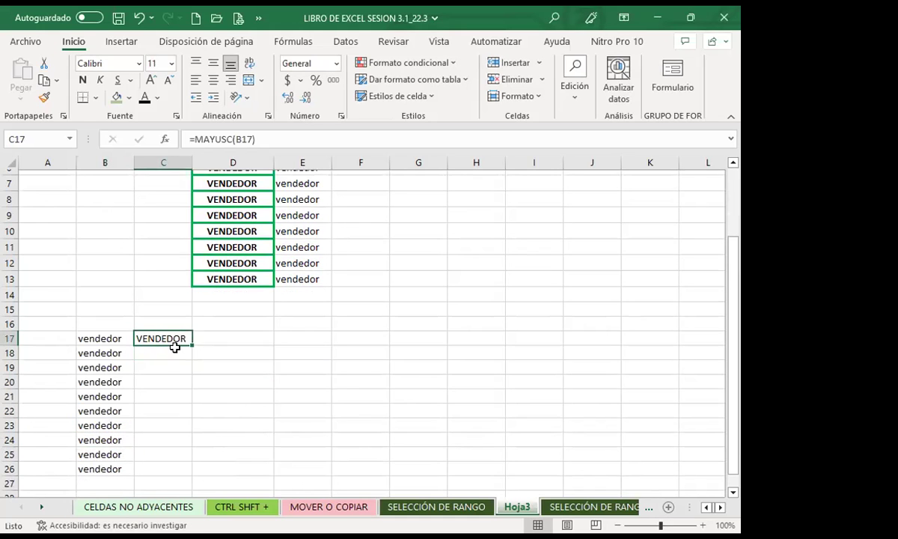
{"action": "left_click_drag", "start_coordinate": [191, 346], "coordinate": [181, 471]}
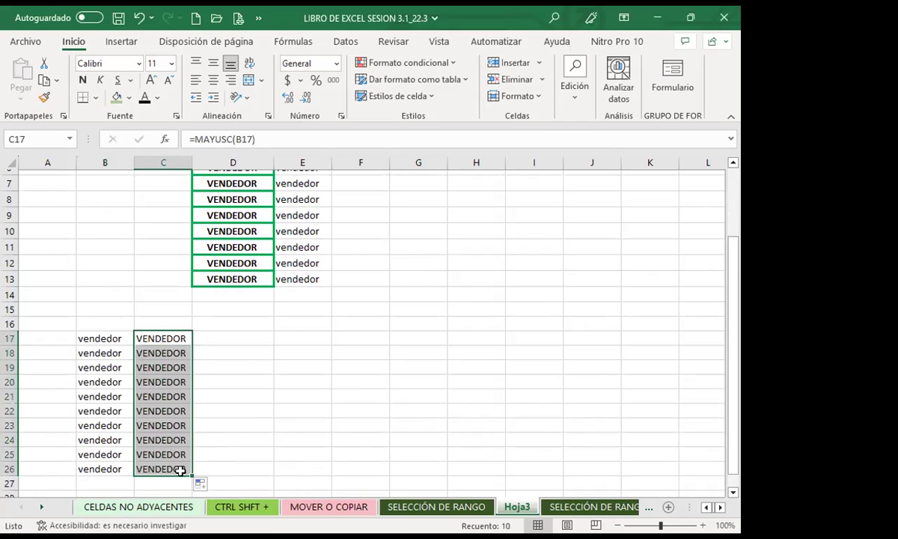
- Paste C17:C26 as plain values into F17:F26 and clear the copy marquee
{"action": "left_click", "coordinate": [44, 80]}
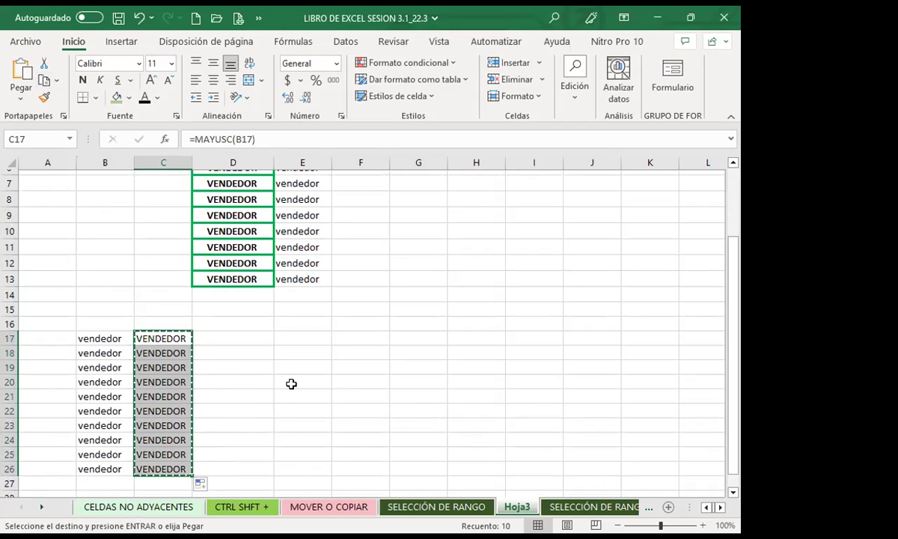
{"action": "left_click", "coordinate": [355, 338]}
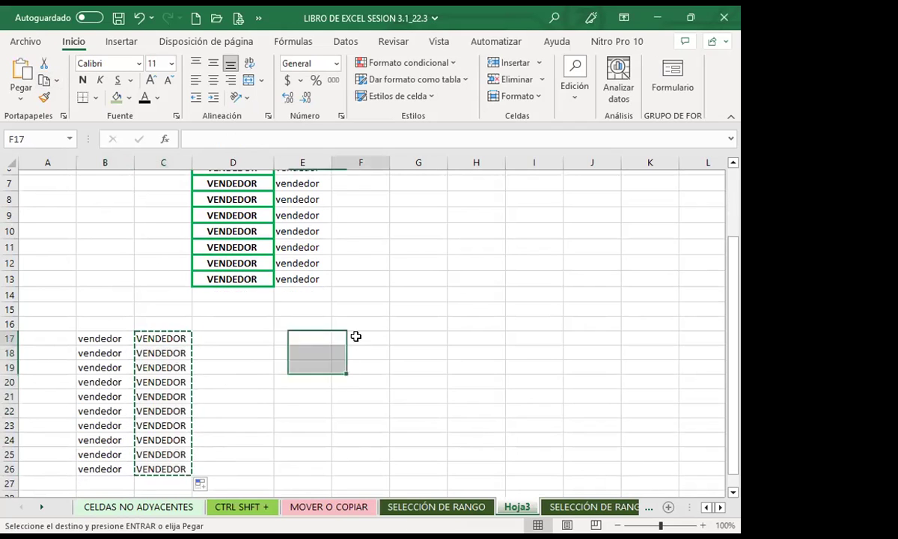
{"action": "left_click", "coordinate": [21, 97]}
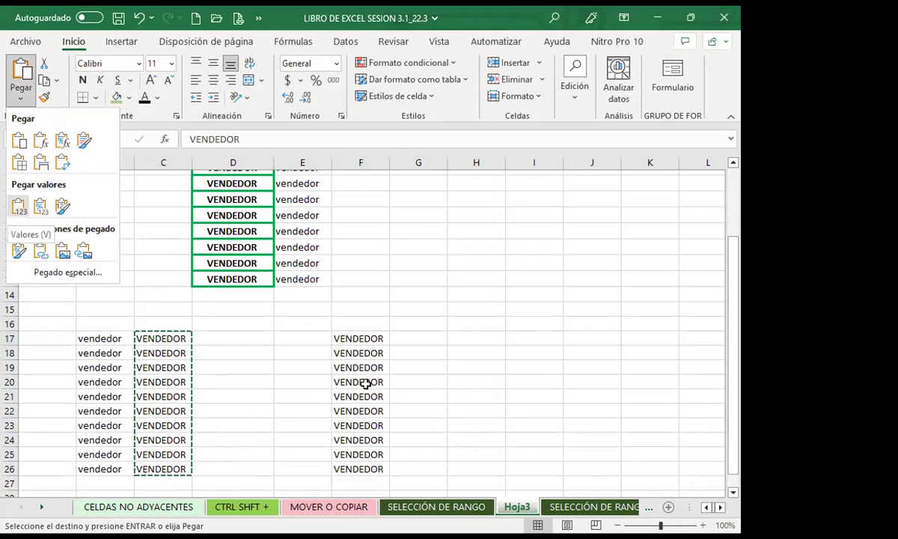
{"action": "left_click", "coordinate": [354, 381]}
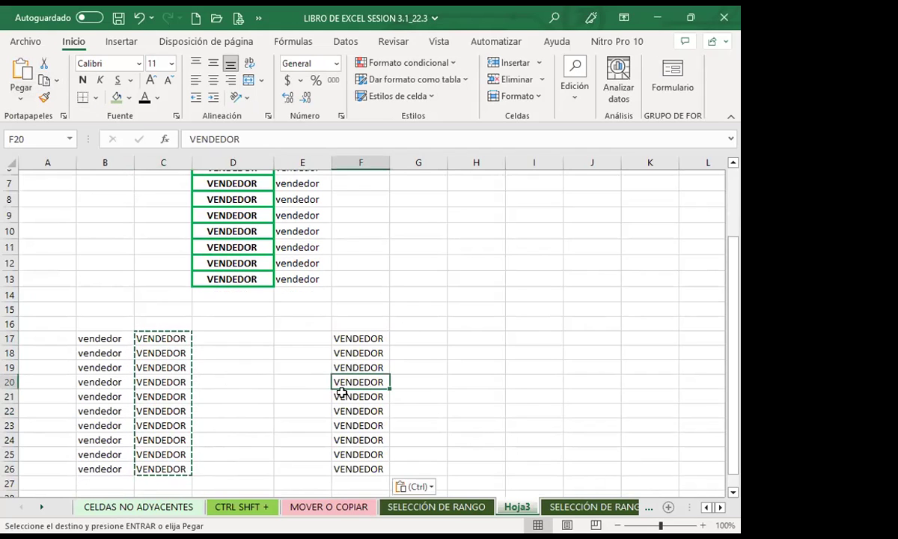
{"action": "left_click", "coordinate": [356, 339]}
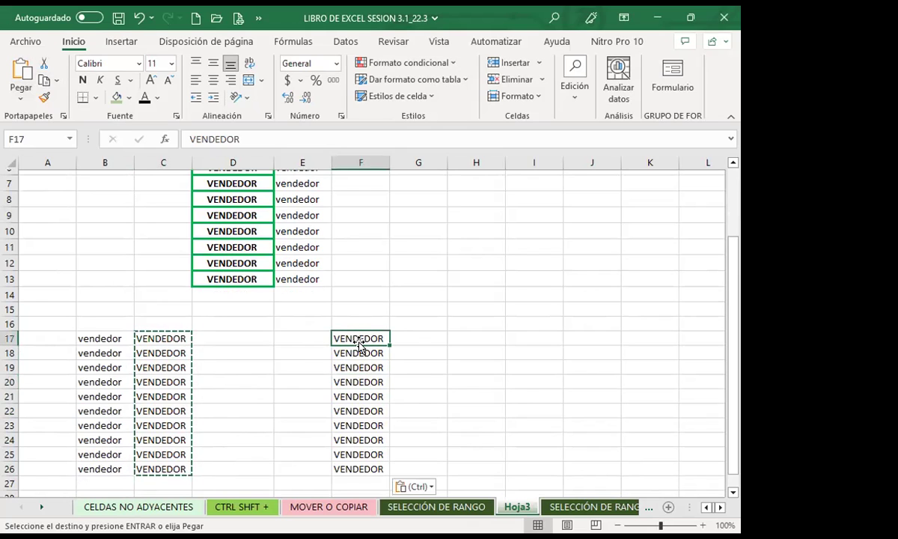
{"action": "key", "text": "Escape"}
- Check the MINUSC formula in E12 and the plain values in F17:F26
{"action": "left_click", "coordinate": [249, 380]}
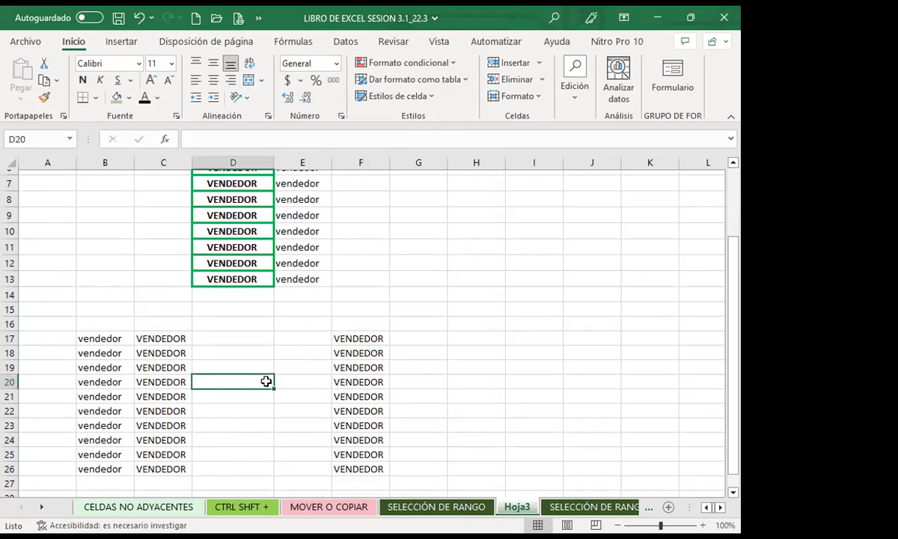
{"action": "left_click", "coordinate": [417, 366]}
{"action": "left_click_drag", "start_coordinate": [306, 266], "coordinate": [306, 279]}
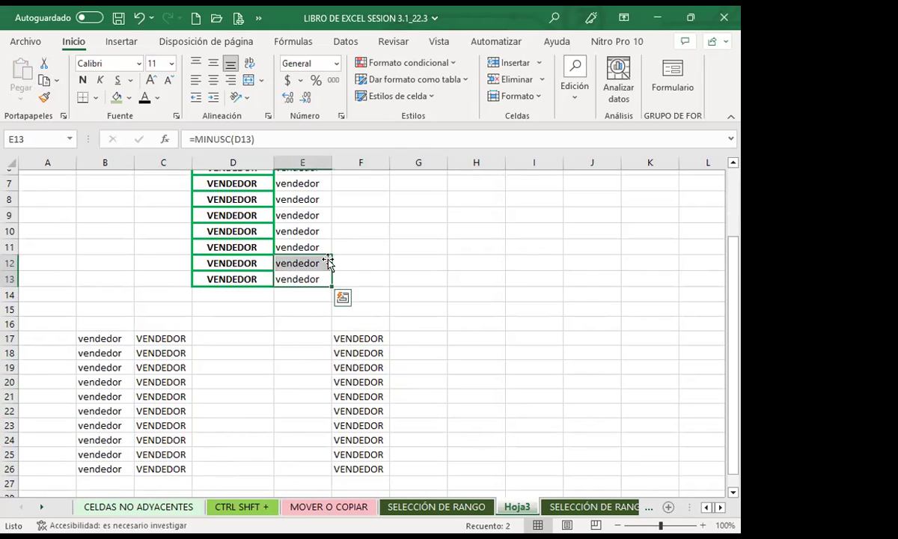
{"action": "left_click", "coordinate": [285, 263]}
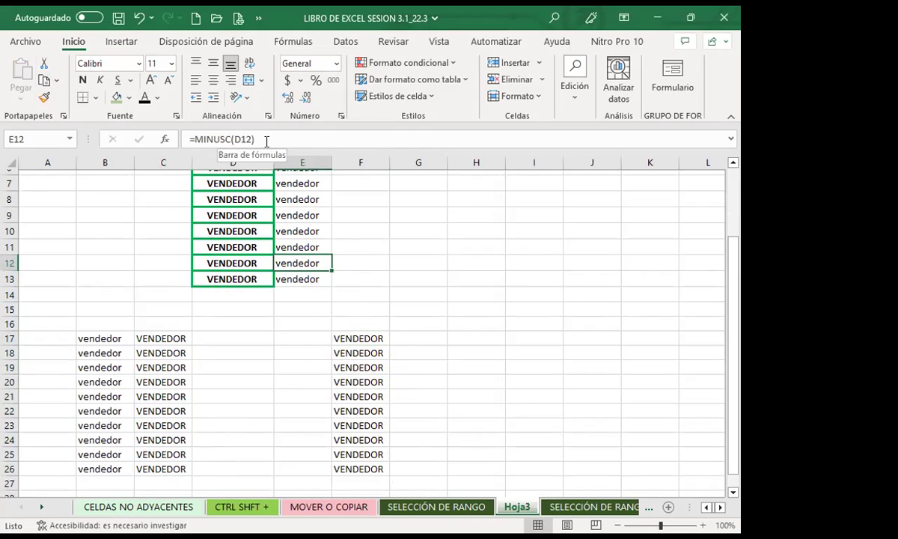
{"action": "left_click", "coordinate": [357, 381]}
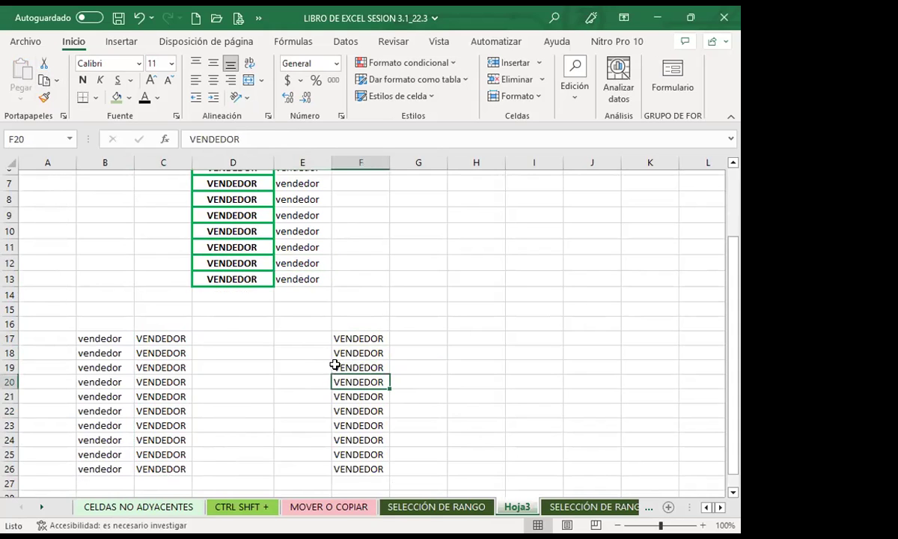
{"action": "left_click", "coordinate": [358, 368]}
{"action": "left_click_drag", "start_coordinate": [357, 339], "coordinate": [358, 469]}
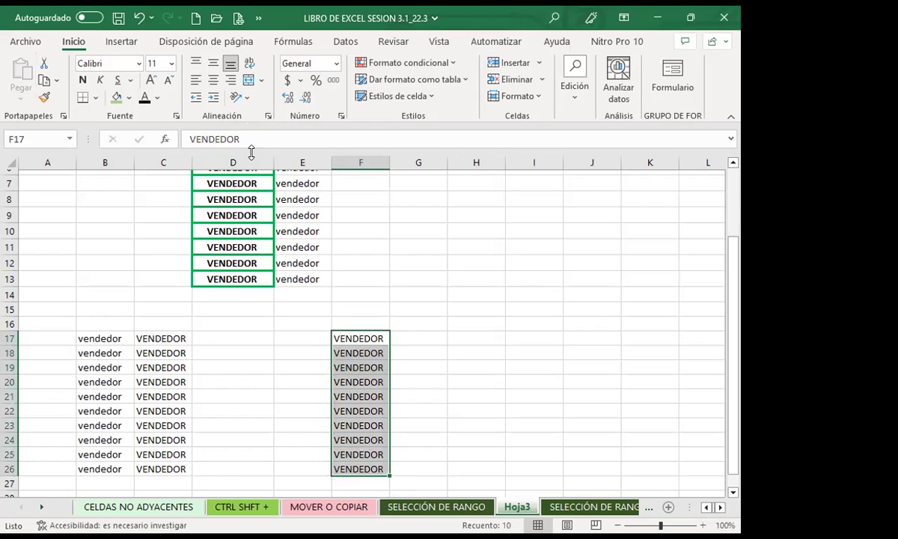
{"action": "left_click_drag", "start_coordinate": [341, 351], "coordinate": [354, 364]}
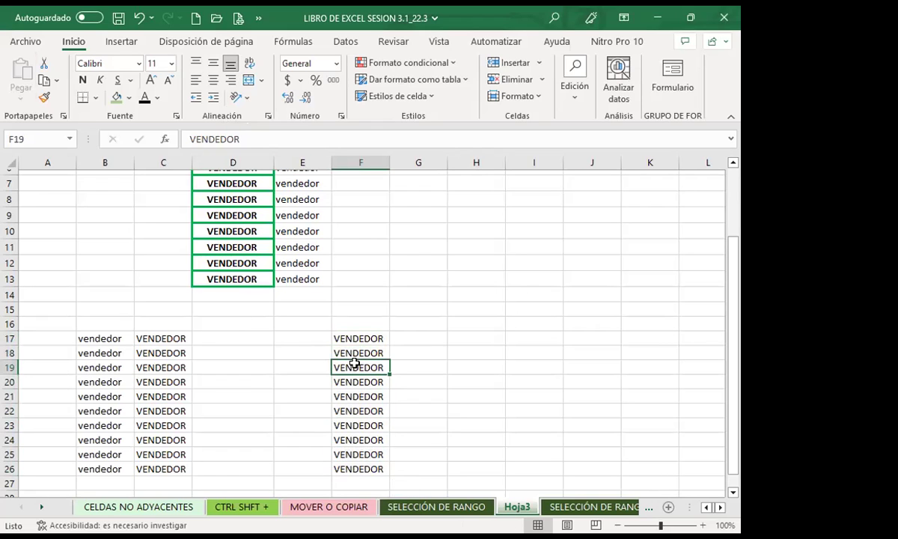
{"action": "left_click", "coordinate": [371, 352]}
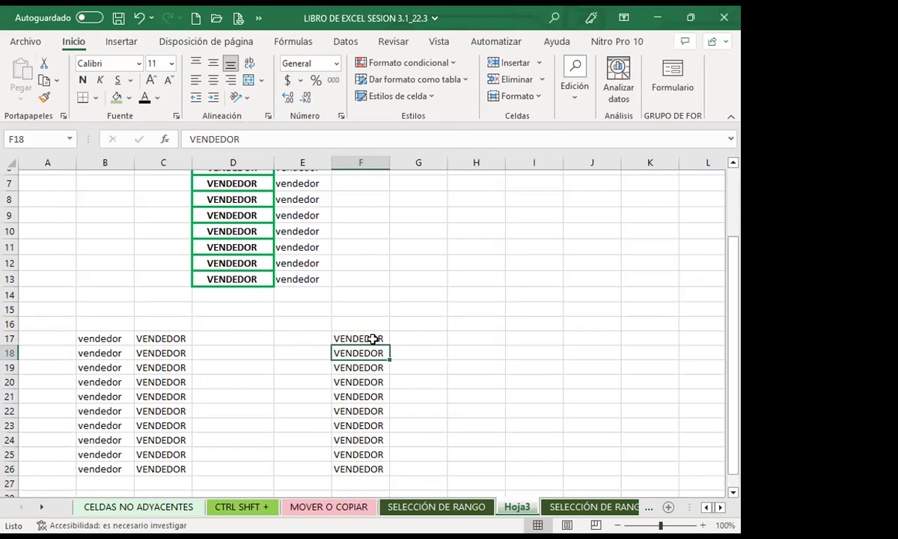
- Visit SELECCIÓN DE RANGO, return to Hoja3 and select E4:E13 to clear it
{"action": "left_click", "coordinate": [437, 506]}
{"action": "left_click", "coordinate": [533, 506]}
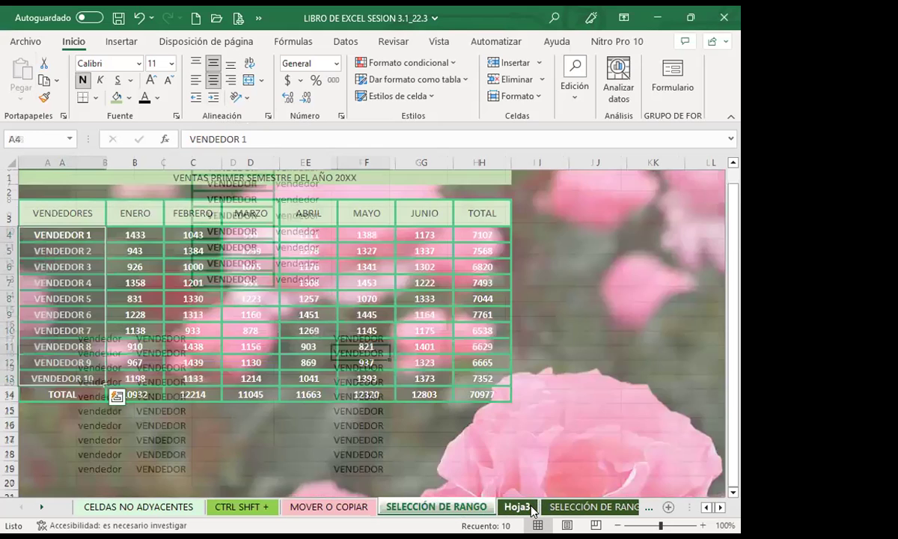
{"action": "scroll", "coordinate": [316, 265], "scroll_direction": "up", "scroll_amount": 2}
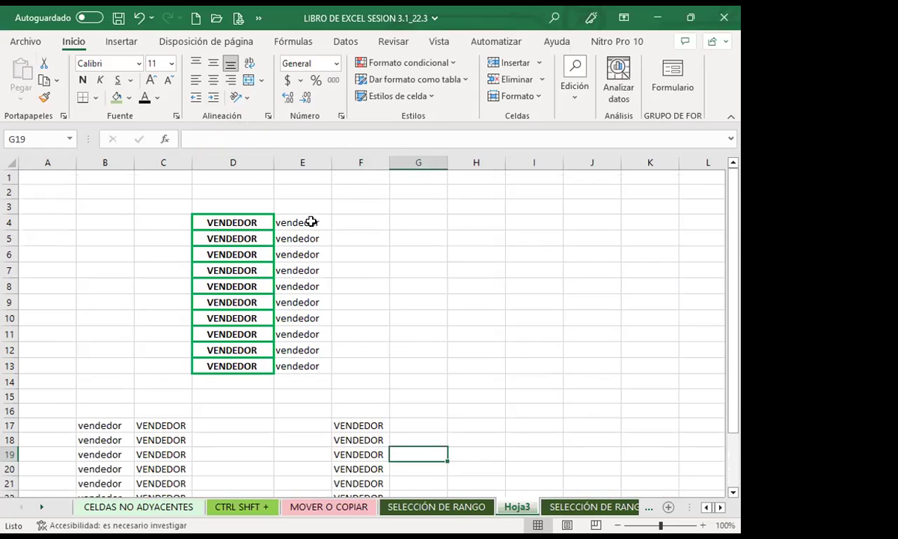
{"action": "left_click_drag", "start_coordinate": [311, 222], "coordinate": [307, 366]}
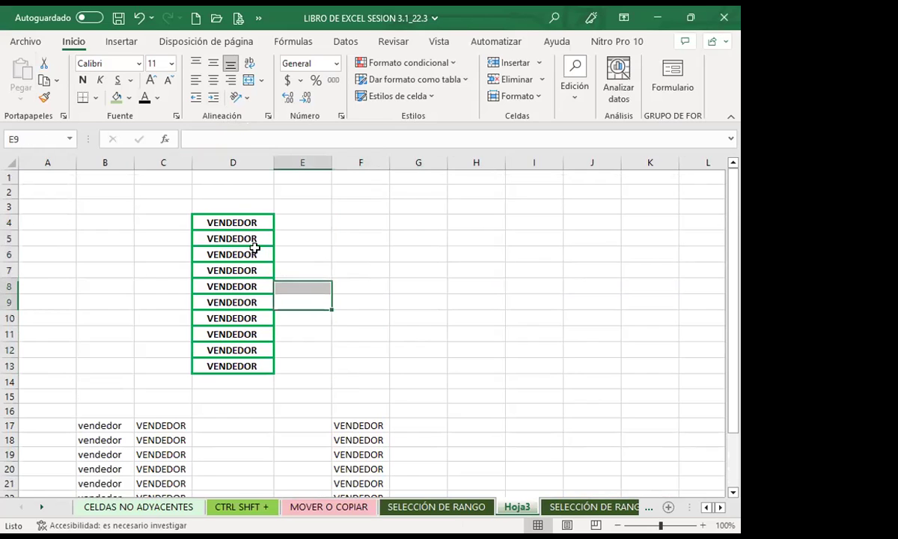
- Re-enter =MINUSC(D4) in E4
{"action": "left_click", "coordinate": [233, 220]}
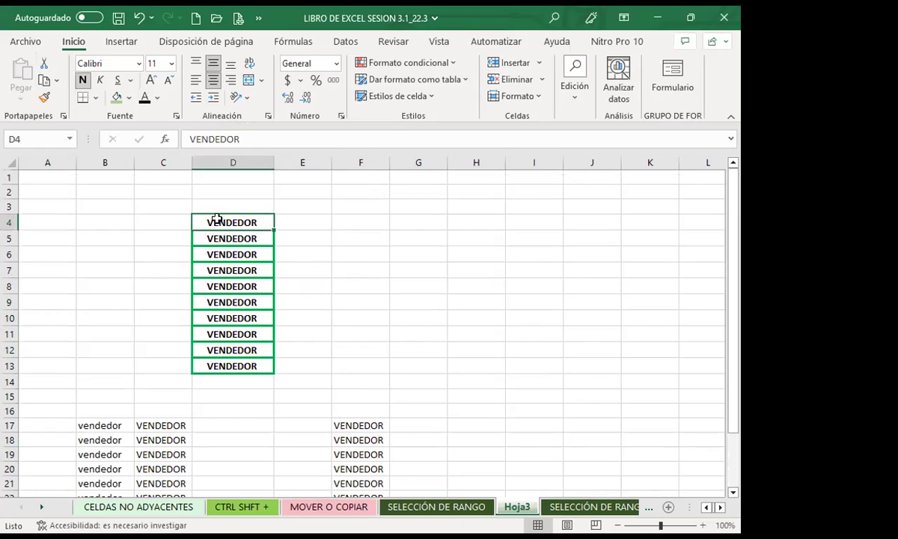
{"action": "left_click", "coordinate": [296, 222]}
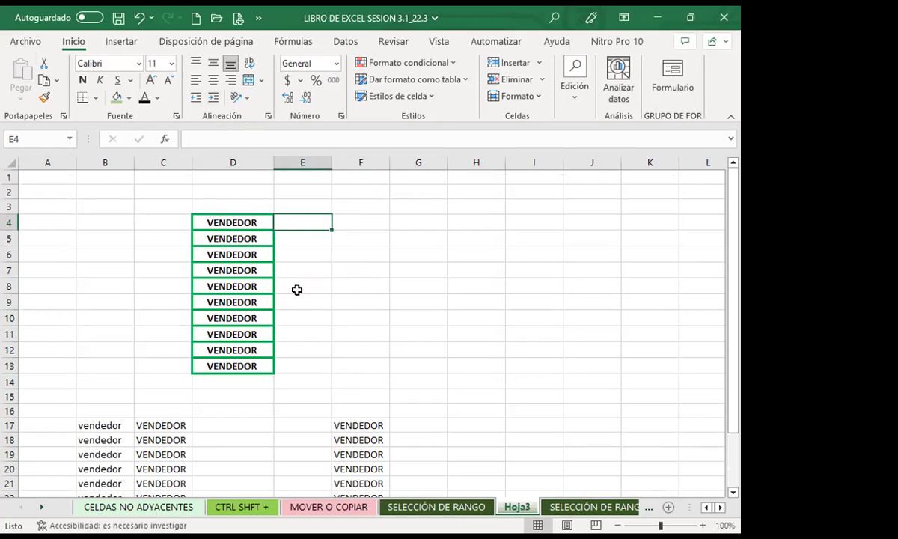
{"action": "type", "text": "="}
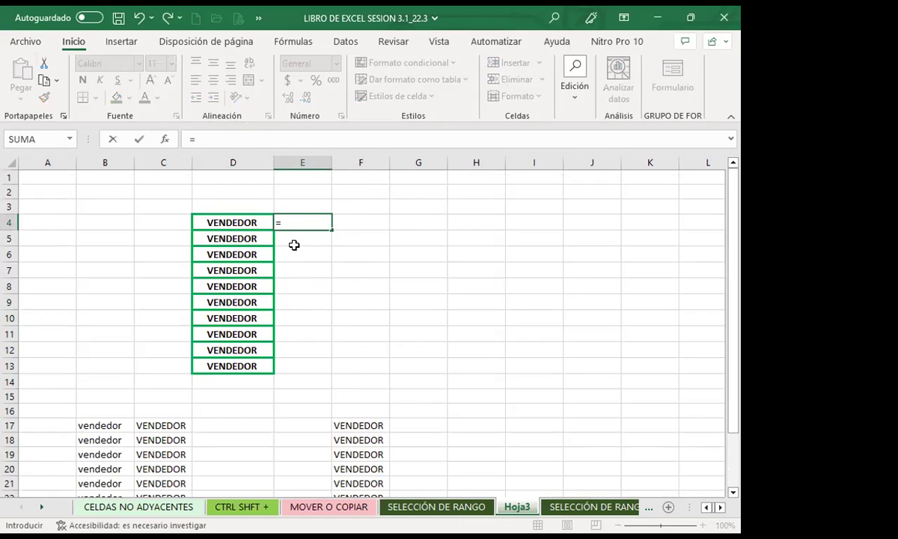
{"action": "type", "text": "mi"}
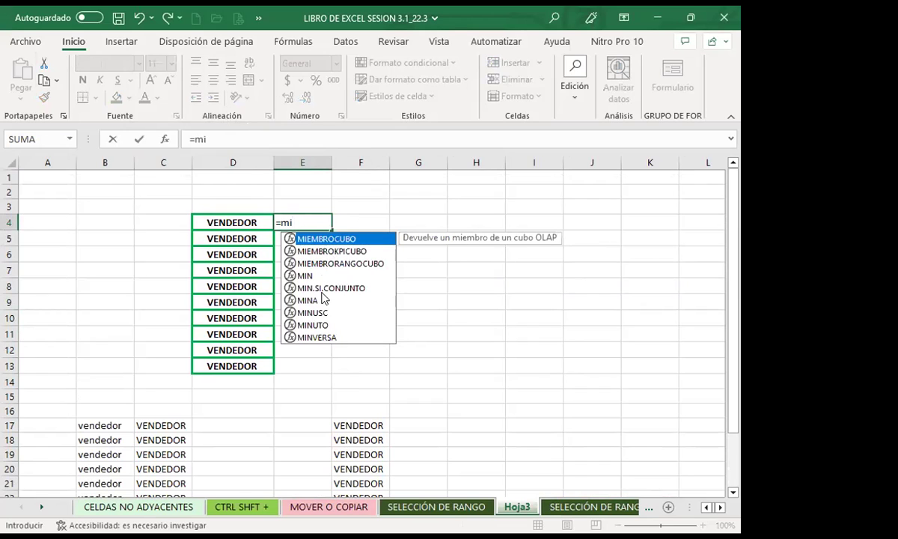
{"action": "left_click", "coordinate": [320, 312]}
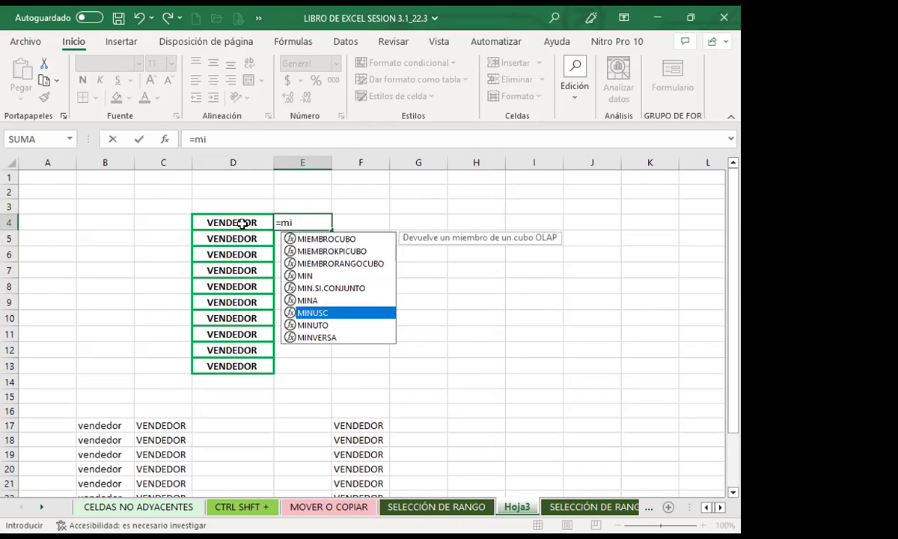
{"action": "key", "text": "Tab"}
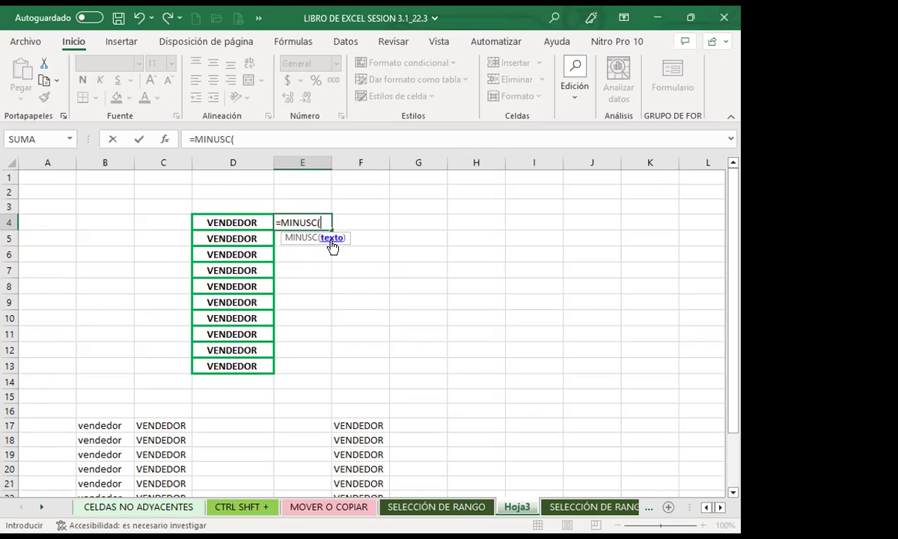
{"action": "left_click", "coordinate": [210, 221]}
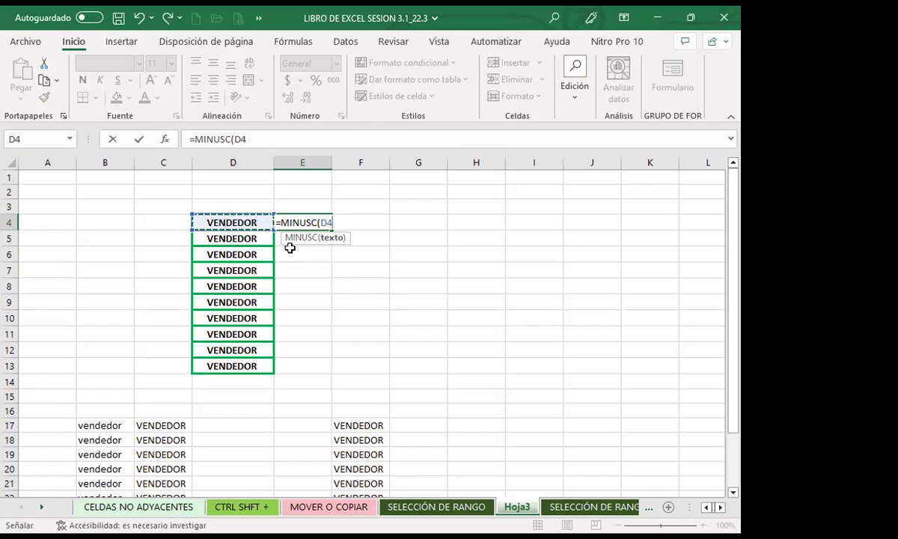
{"action": "key", "text": "Return"}
- Fill the formula down to E13 and spot-check E4, E5, E10 and E13 against column D
{"action": "left_click", "coordinate": [300, 222]}
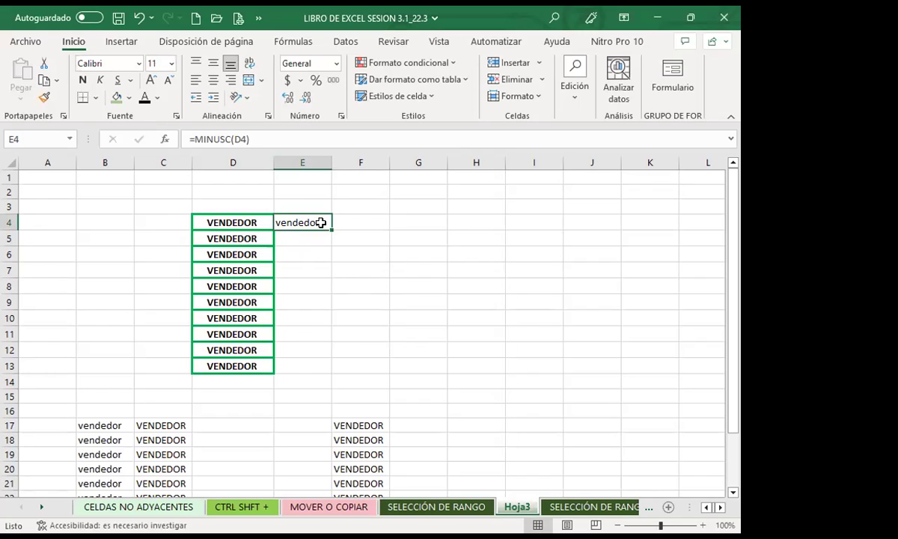
{"action": "left_click_drag", "start_coordinate": [330, 230], "coordinate": [320, 370]}
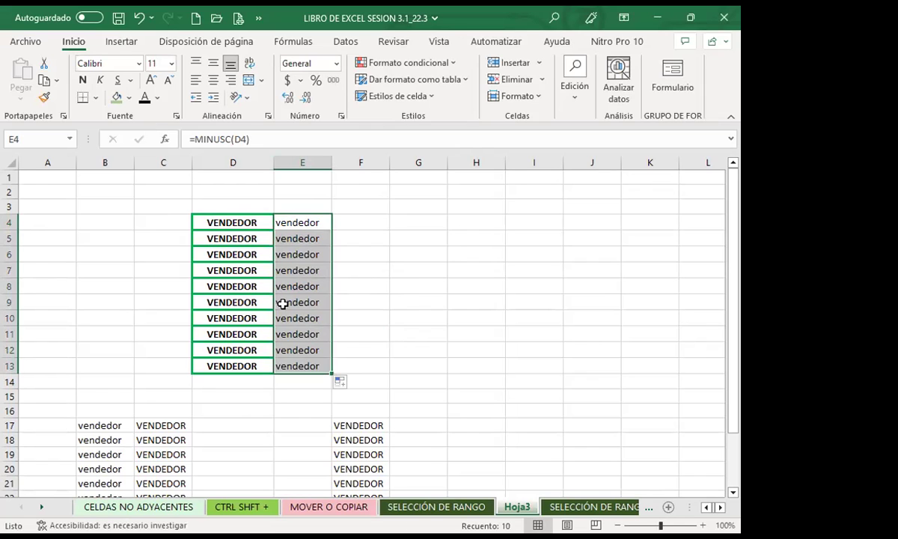
{"action": "left_click", "coordinate": [295, 315]}
{"action": "left_click", "coordinate": [238, 236]}
{"action": "left_click", "coordinate": [236, 254]}
{"action": "left_click", "coordinate": [238, 285]}
{"action": "left_click", "coordinate": [234, 304]}
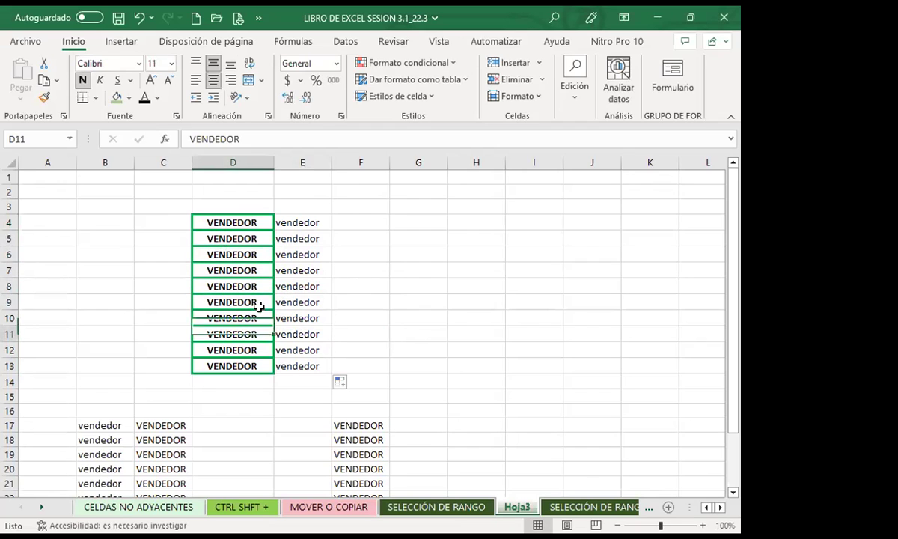
{"action": "left_click", "coordinate": [301, 238]}
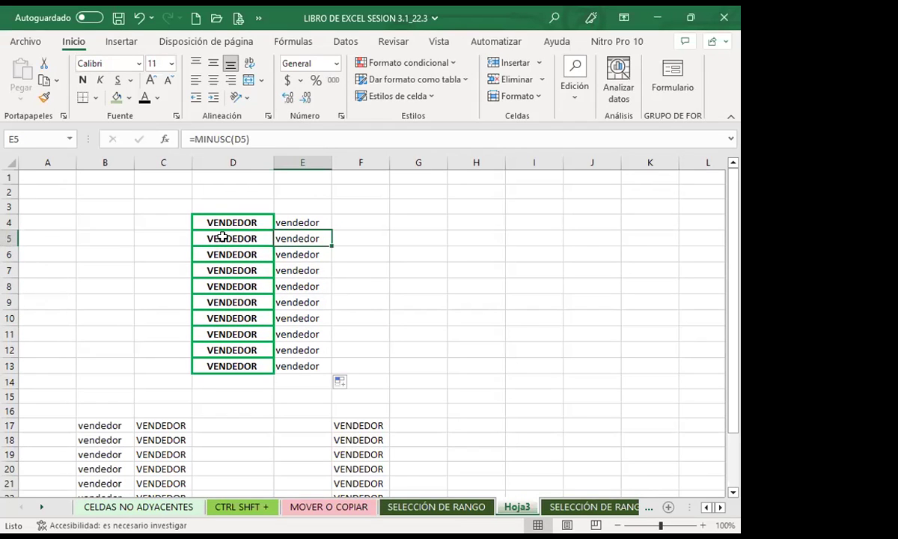
{"action": "left_click", "coordinate": [224, 237]}
{"action": "left_click", "coordinate": [314, 222]}
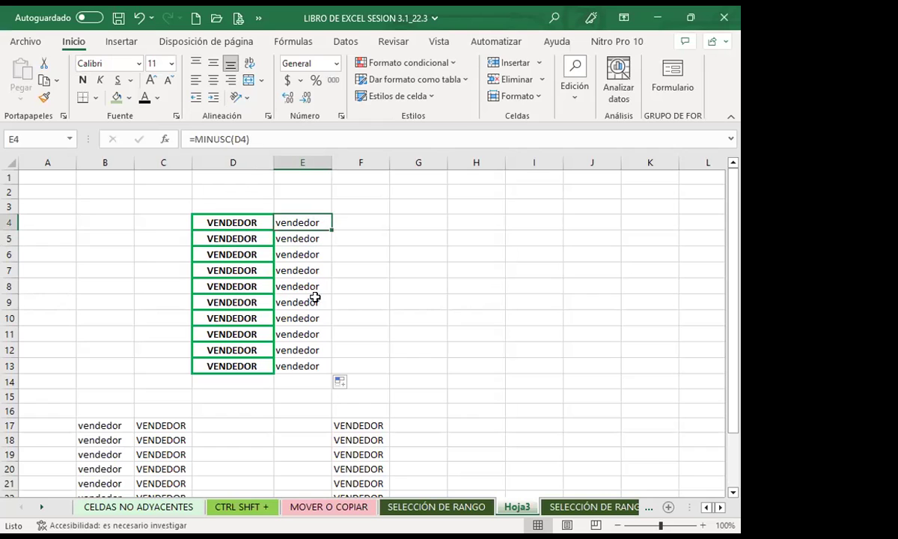
{"action": "left_click", "coordinate": [319, 363]}
{"action": "scroll", "coordinate": [81, 294], "scroll_direction": "down", "scroll_amount": 3}
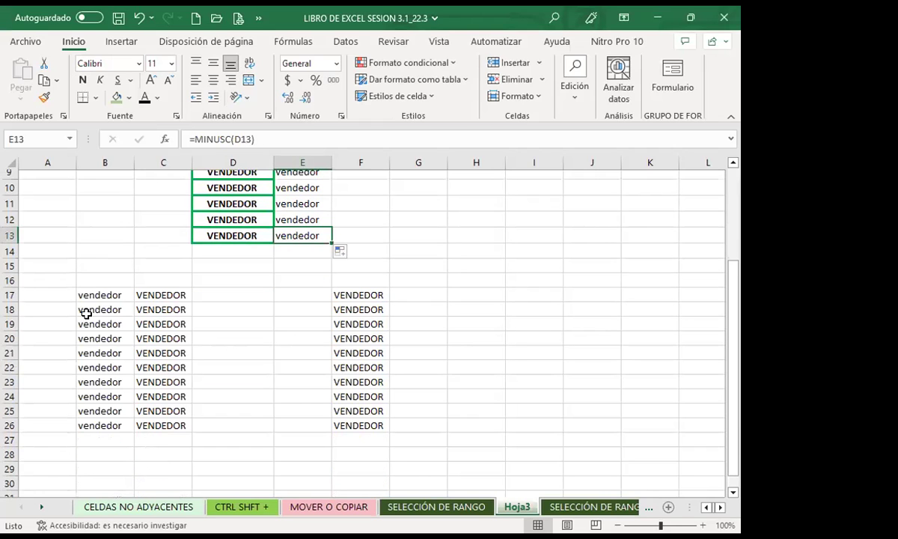
{"action": "scroll", "coordinate": [299, 254], "scroll_direction": "up", "scroll_amount": 2}
- Copy E4:E13 and paste it into B30:B39 as values only
{"action": "scroll", "coordinate": [329, 247], "scroll_direction": "up", "scroll_amount": 1}
{"action": "left_click_drag", "start_coordinate": [286, 222], "coordinate": [285, 364]}
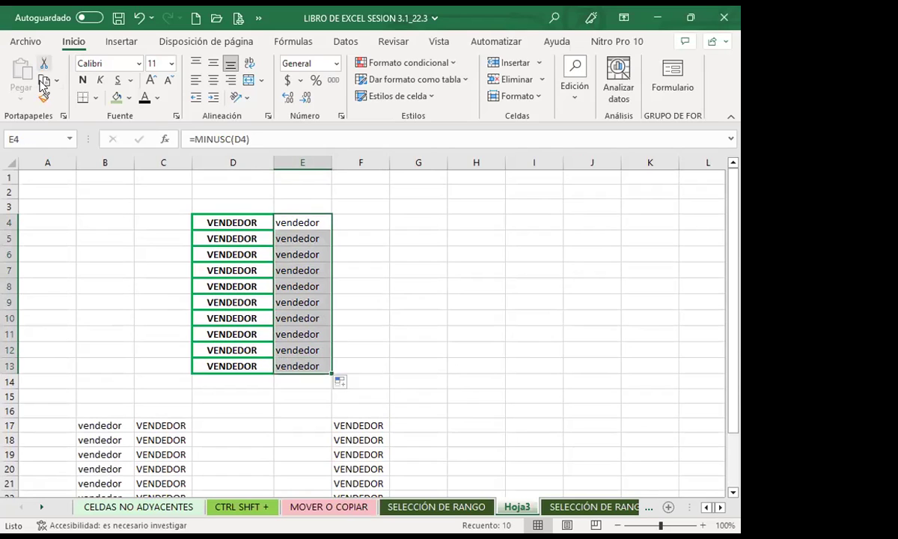
{"action": "key", "text": "ctrl+c"}
{"action": "scroll", "coordinate": [116, 365], "scroll_direction": "down", "scroll_amount": 5}
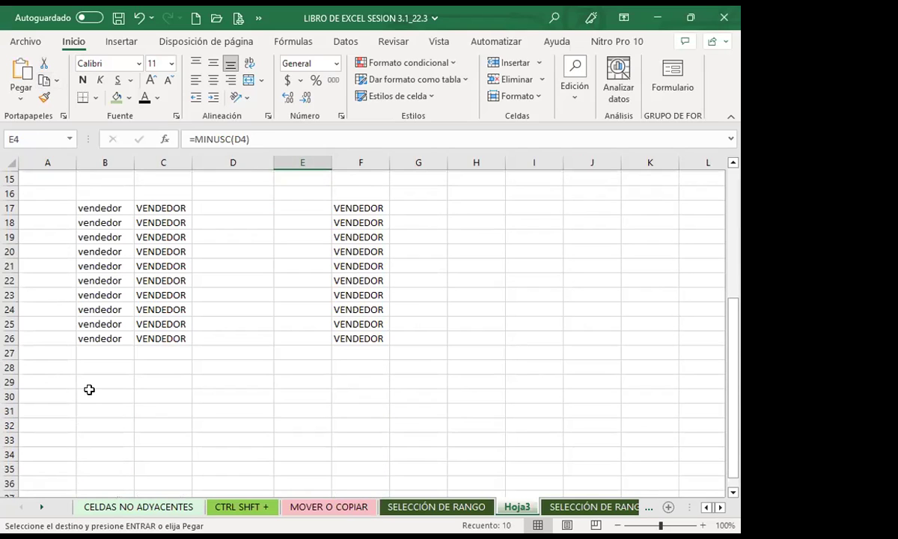
{"action": "left_click", "coordinate": [96, 394]}
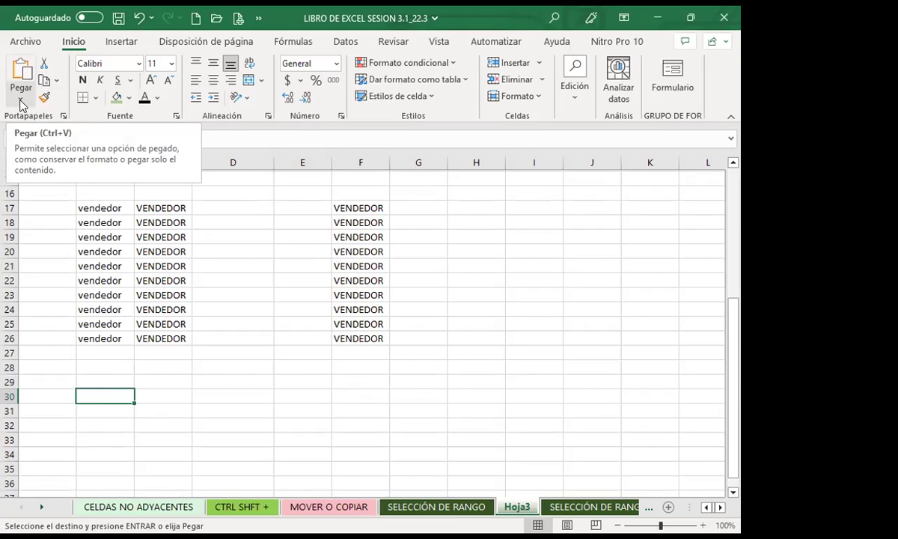
{"action": "left_click", "coordinate": [21, 105]}
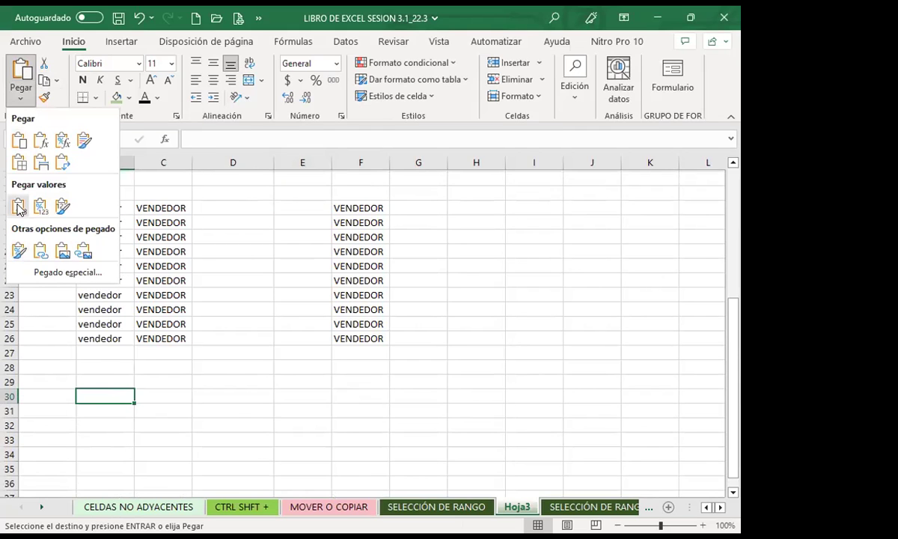
{"action": "left_click", "coordinate": [15, 200]}
- Check the pasted vendedor values in column B and the VENDEDOR values in column F
{"action": "left_click", "coordinate": [90, 339]}
{"action": "left_click", "coordinate": [102, 309]}
{"action": "left_click", "coordinate": [112, 281]}
{"action": "scroll", "coordinate": [272, 299], "scroll_direction": "up", "scroll_amount": 4}
{"action": "scroll", "coordinate": [272, 299], "scroll_direction": "up", "scroll_amount": 3}
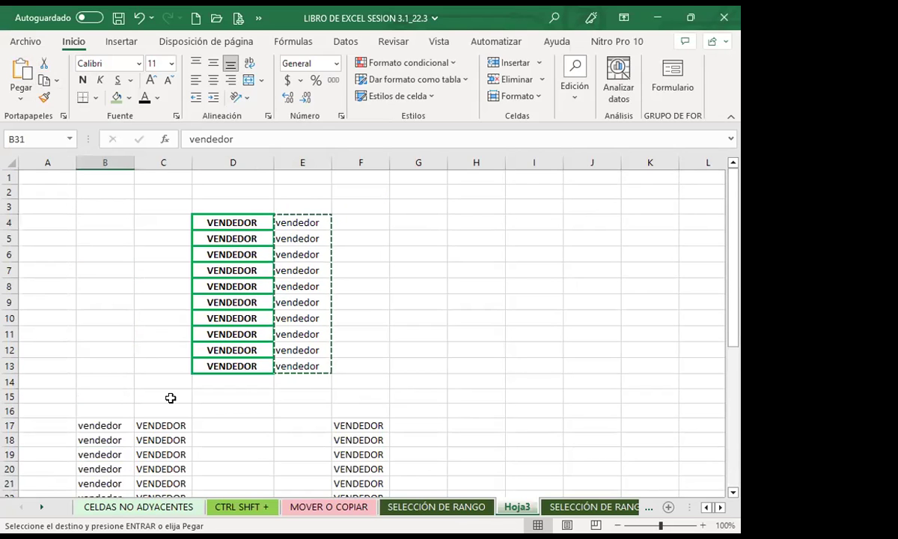
{"action": "scroll", "coordinate": [170, 397], "scroll_direction": "down", "scroll_amount": 6}
{"action": "left_click", "coordinate": [110, 367]}
{"action": "scroll", "coordinate": [215, 356], "scroll_direction": "up", "scroll_amount": 4}
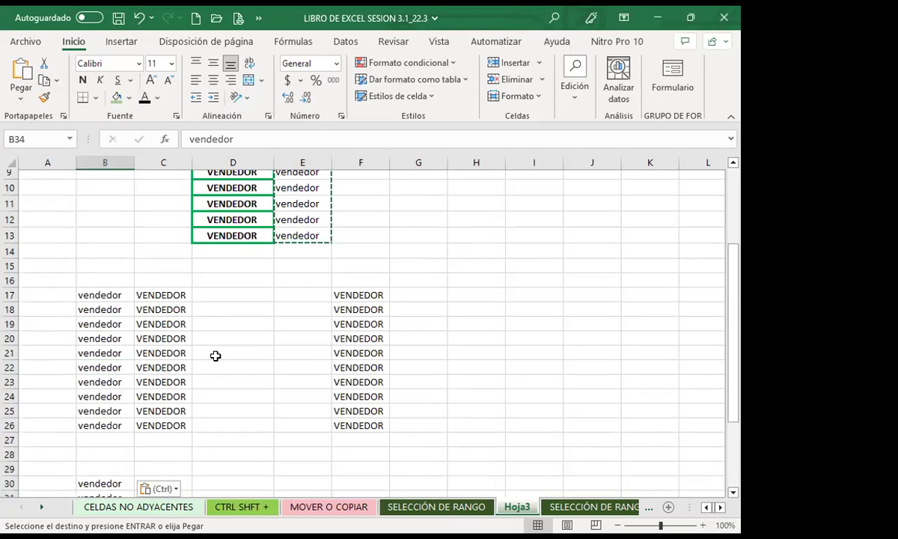
{"action": "scroll", "coordinate": [338, 317], "scroll_direction": "down", "scroll_amount": 1}
{"action": "scroll", "coordinate": [339, 317], "scroll_direction": "down", "scroll_amount": 1}
{"action": "left_click", "coordinate": [329, 295]}
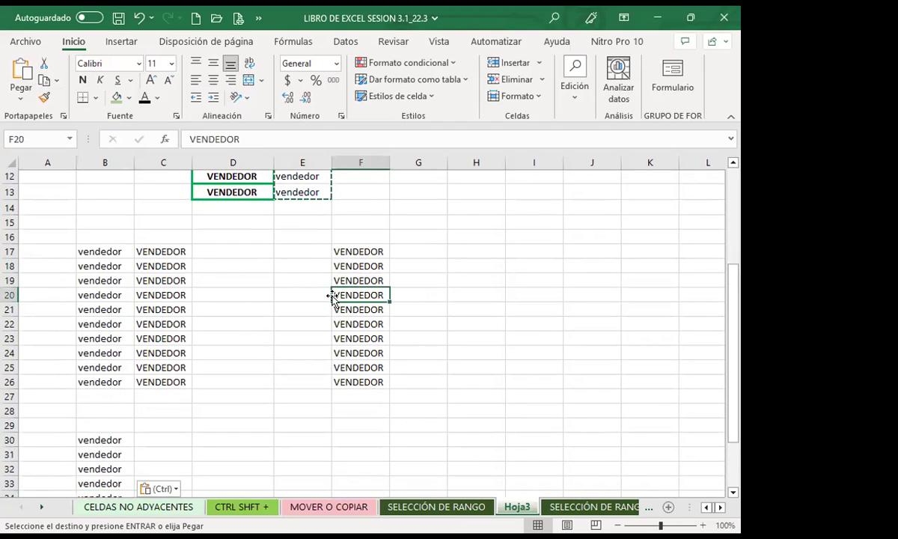
{"action": "left_click_drag", "start_coordinate": [352, 252], "coordinate": [351, 266]}
{"action": "left_click_drag", "start_coordinate": [344, 356], "coordinate": [332, 377]}
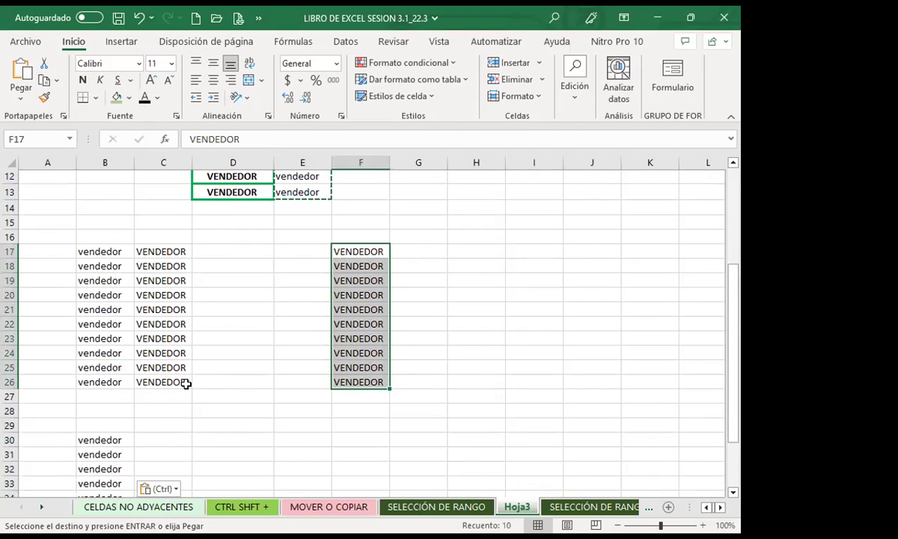
{"action": "scroll", "coordinate": [150, 337], "scroll_direction": "down", "scroll_amount": 3}
{"action": "left_click", "coordinate": [109, 294]}
{"action": "left_click", "coordinate": [158, 312]}
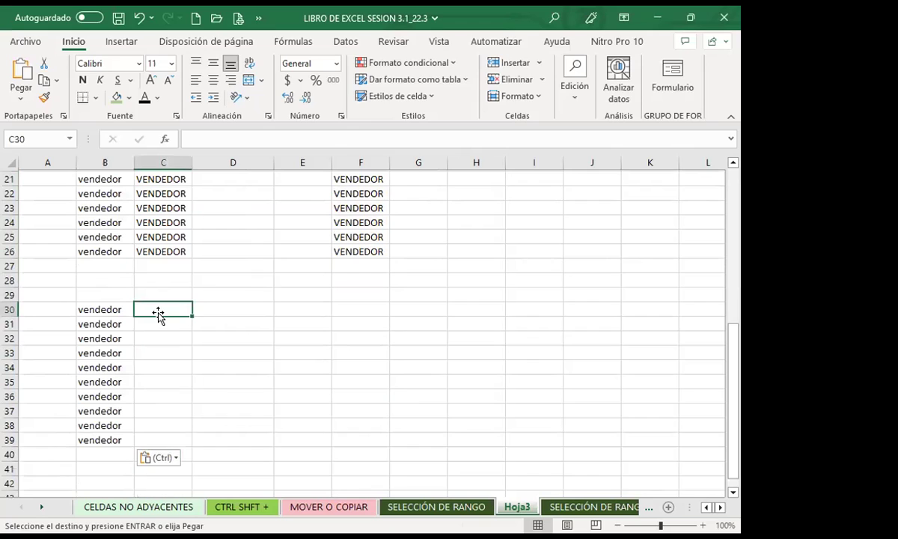
- Enter =MAYUSC(B30) in C30 and fill it down to C39
{"action": "type", "text": "="}
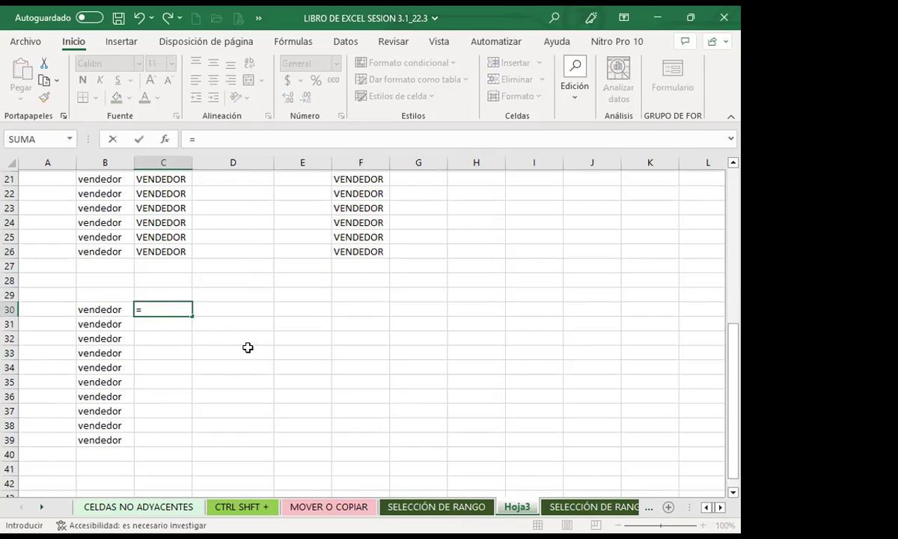
{"action": "type", "text": "mayu"}
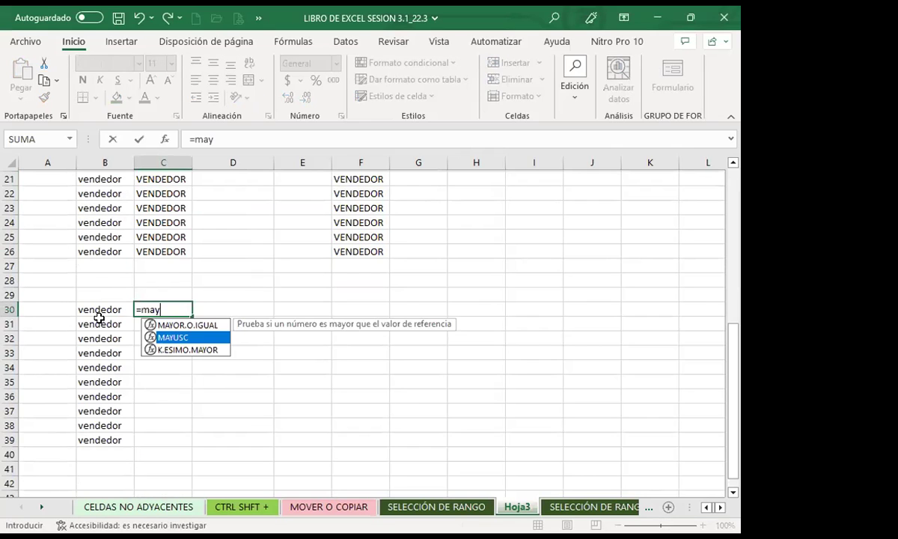
{"action": "key", "text": "Tab"}
{"action": "left_click", "coordinate": [99, 310]}
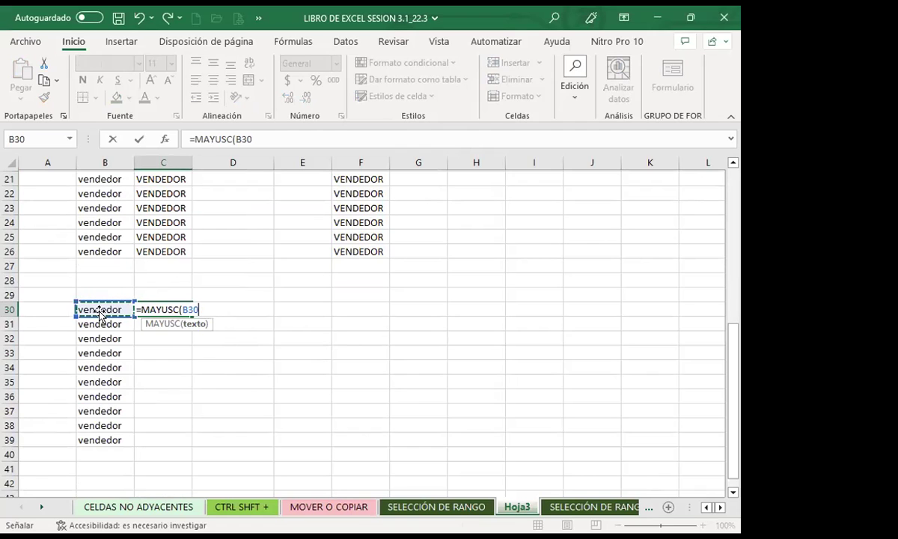
{"action": "key", "text": "ctrl+Return"}
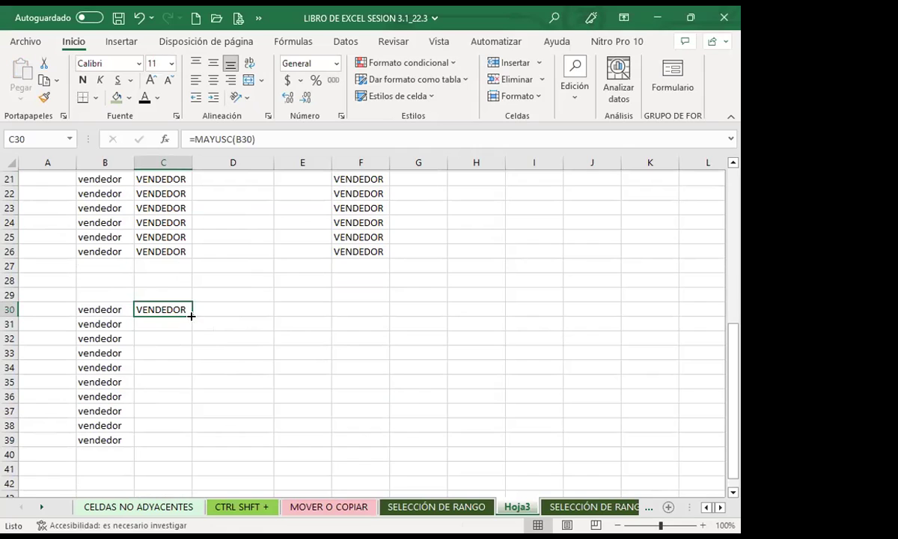
{"action": "left_click_drag", "start_coordinate": [192, 315], "coordinate": [178, 439]}
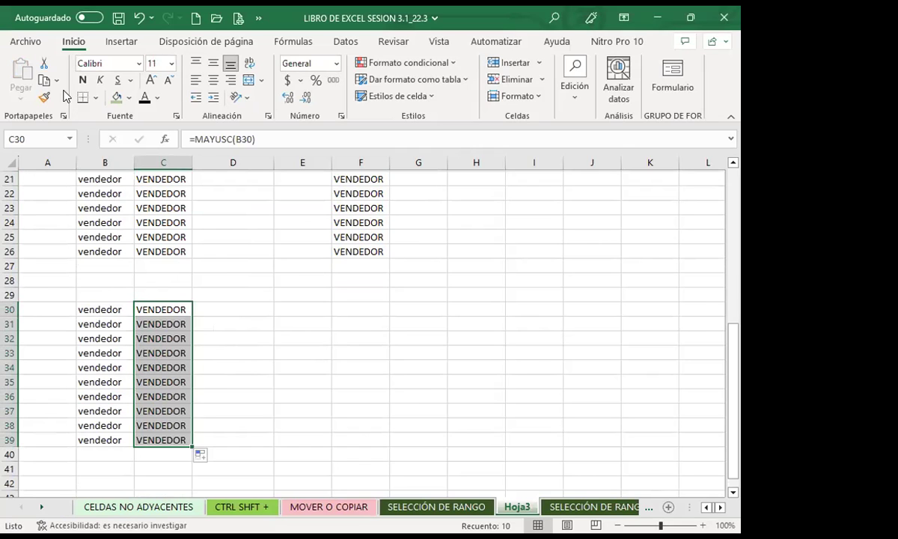
- Paste C30:C39 as plain values into F30:F39 and clear the copy marquee
{"action": "left_click", "coordinate": [44, 80]}
{"action": "left_click", "coordinate": [346, 307]}
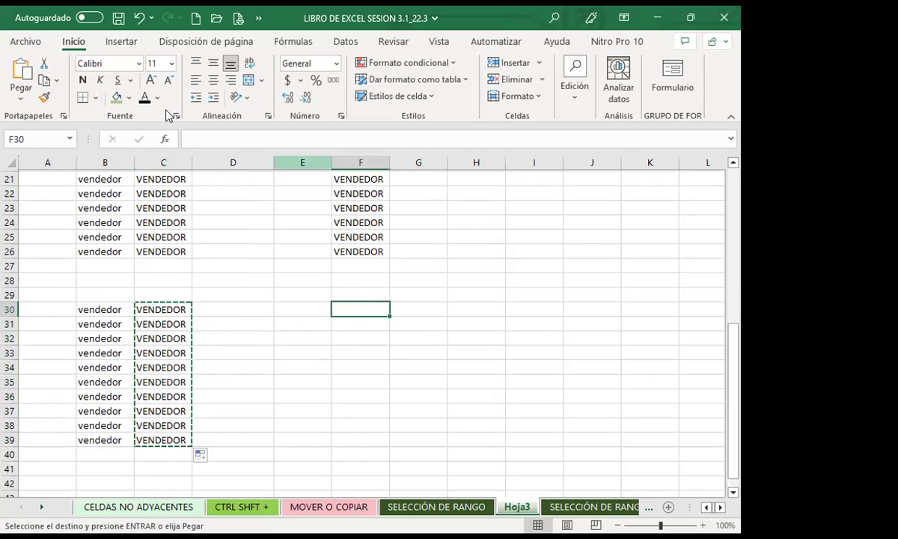
{"action": "left_click", "coordinate": [21, 93]}
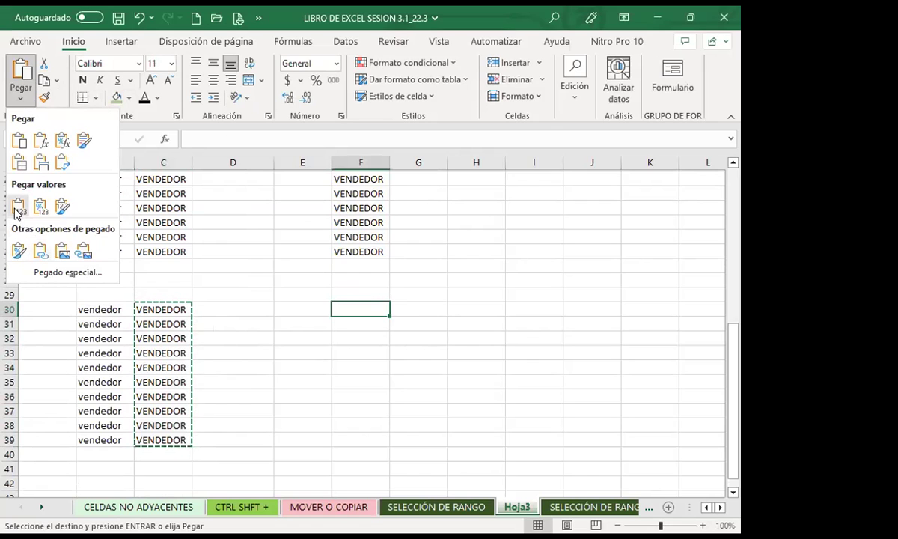
{"action": "left_click", "coordinate": [15, 212]}
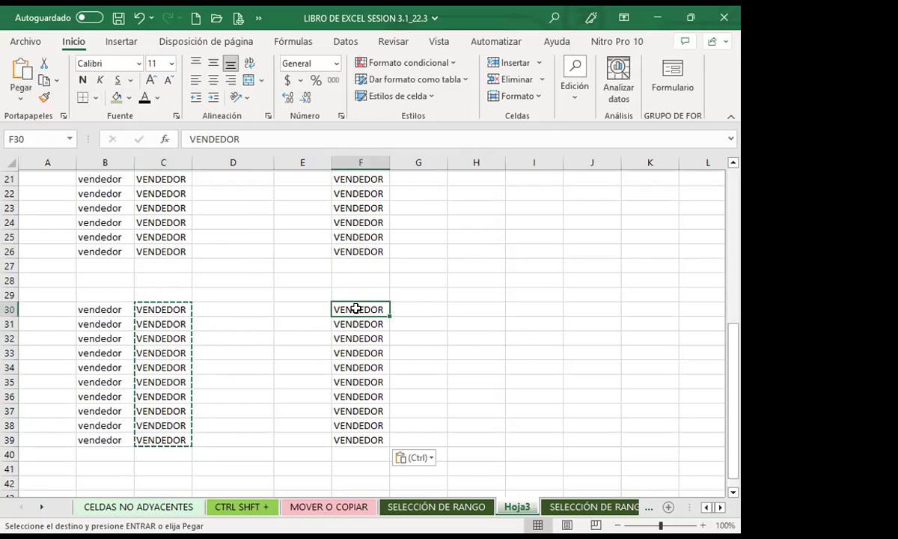
{"action": "key", "text": "Escape"}
- Check the MAYUSC formula in C30 and the pasted values in F30, F34 and F37
{"action": "left_click", "coordinate": [163, 309]}
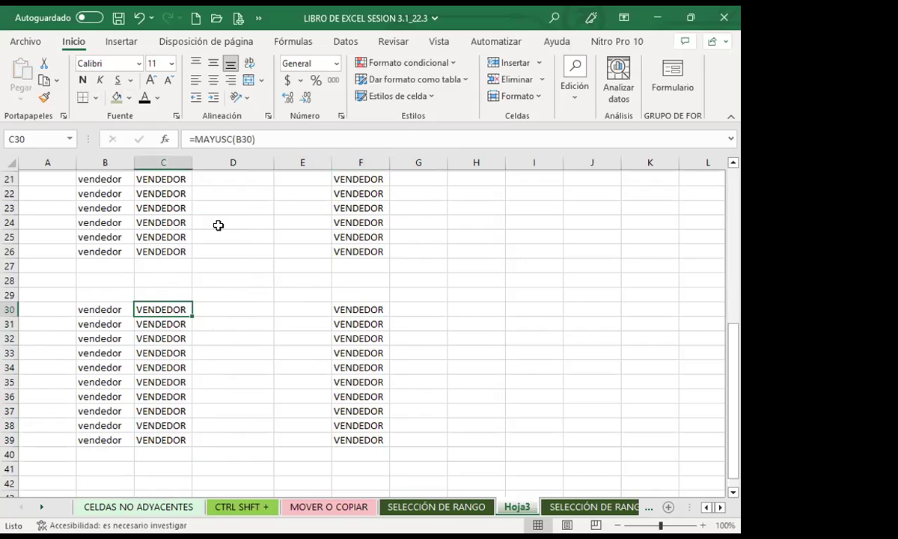
{"action": "key", "text": "F2"}
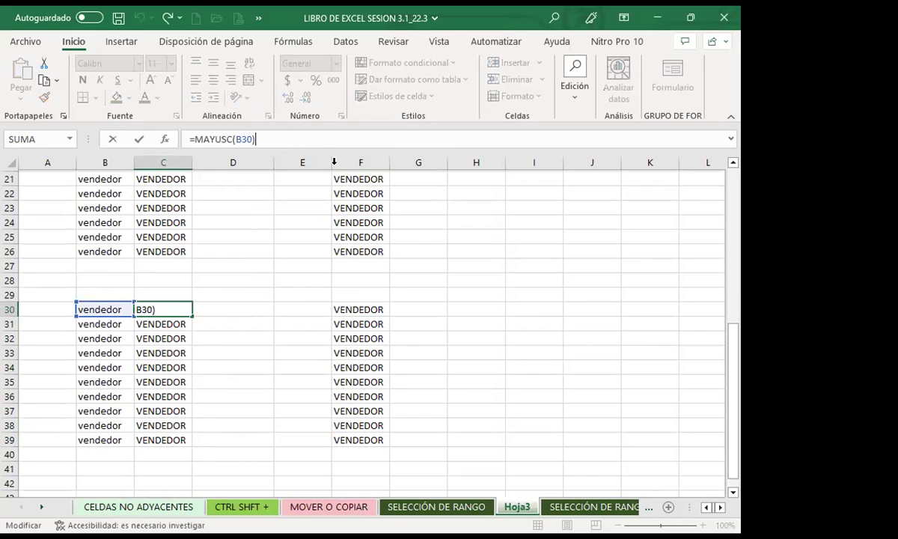
{"action": "key", "text": "Escape"}
{"action": "left_click", "coordinate": [351, 309]}
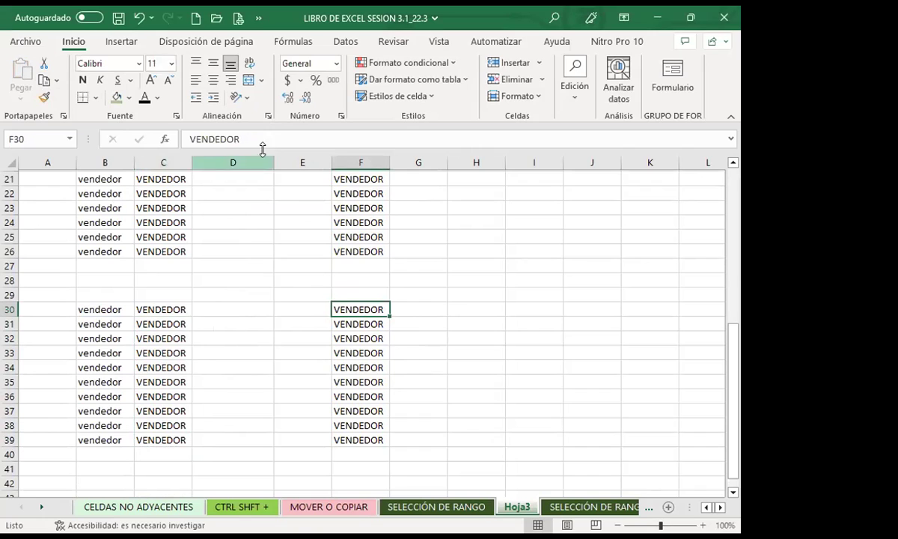
{"action": "left_click", "coordinate": [363, 404]}
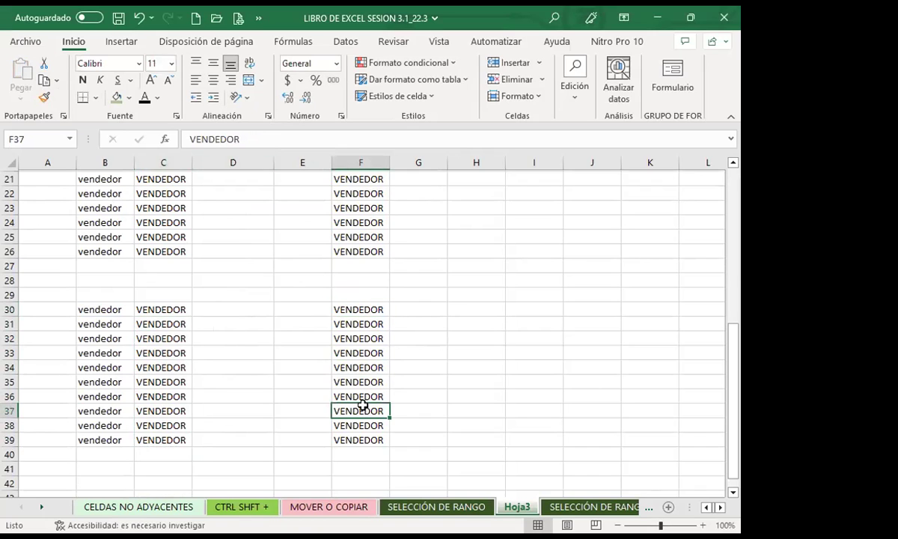
{"action": "left_click", "coordinate": [369, 377]}
{"action": "left_click", "coordinate": [372, 363]}
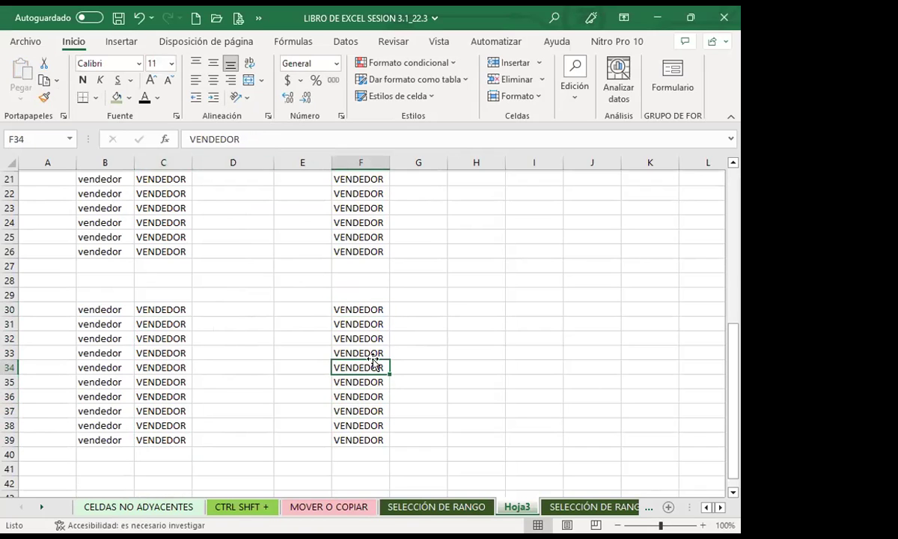
- Inspect the C32 formula and values in F31 and F33, then switch to MOVER O COPIAR
{"action": "left_click", "coordinate": [146, 338]}
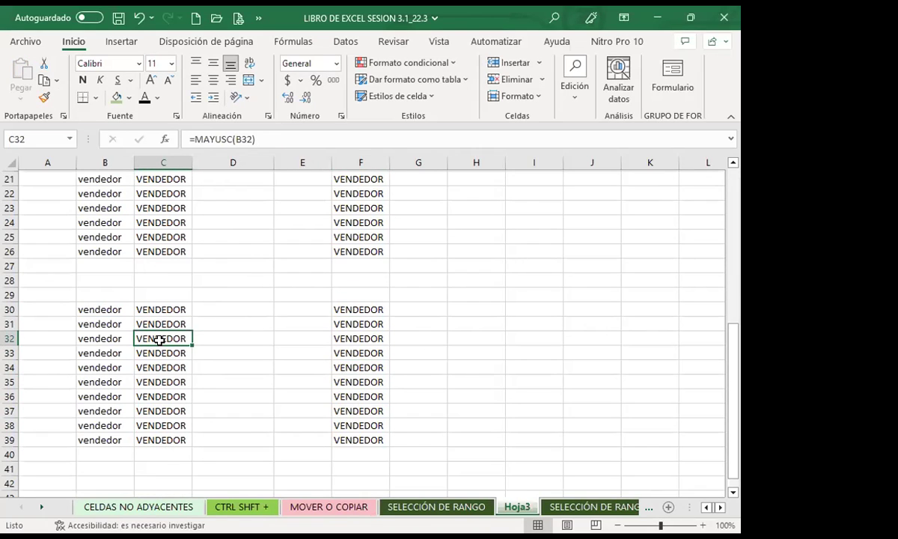
{"action": "left_click", "coordinate": [299, 138]}
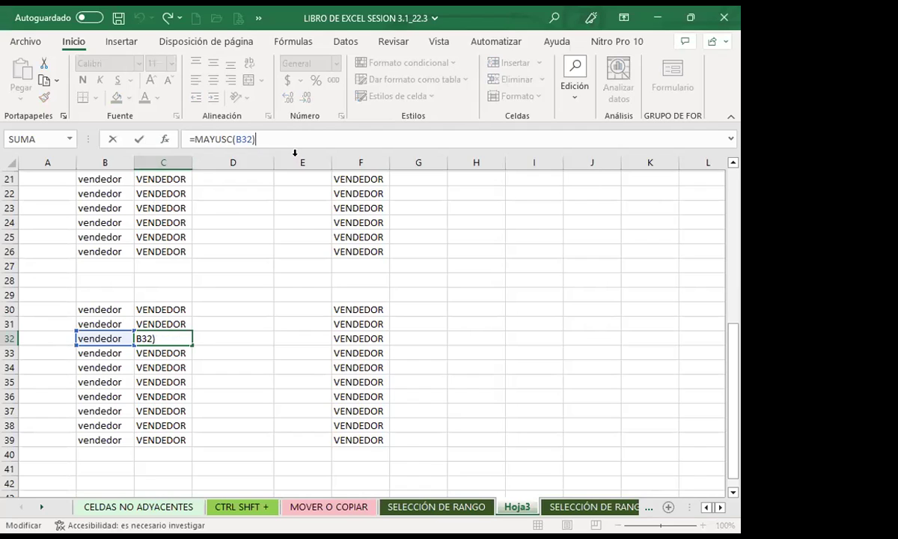
{"action": "key", "text": "Return"}
{"action": "left_click", "coordinate": [361, 350]}
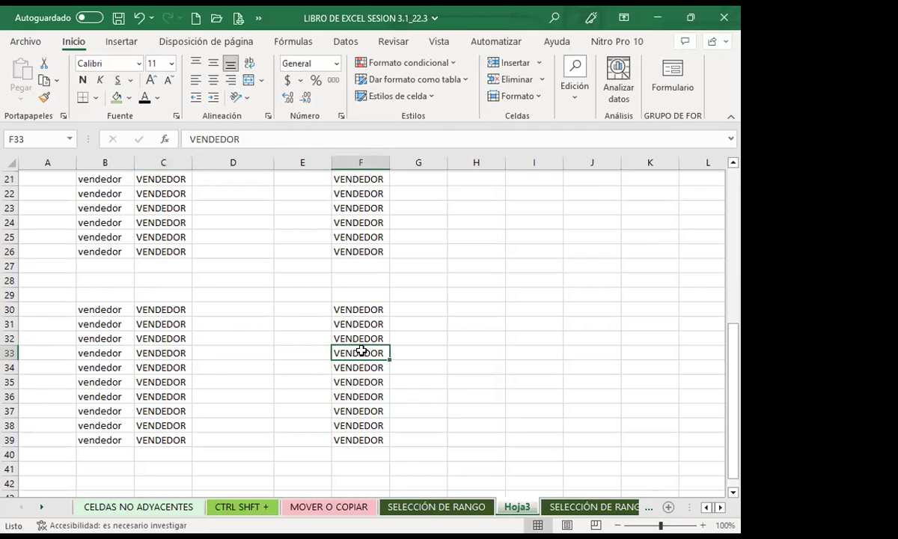
{"action": "left_click", "coordinate": [362, 324]}
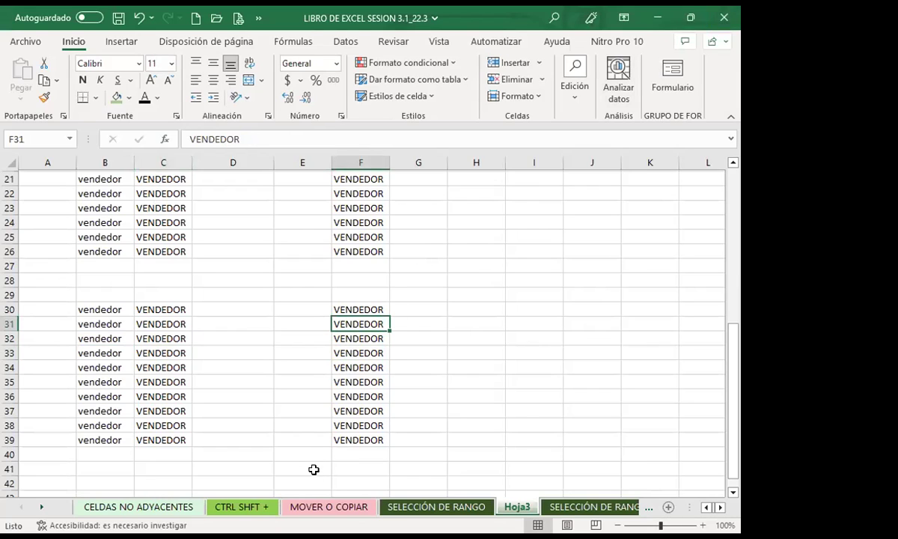
{"action": "left_click", "coordinate": [314, 511]}
{"action": "left_click", "coordinate": [271, 366]}
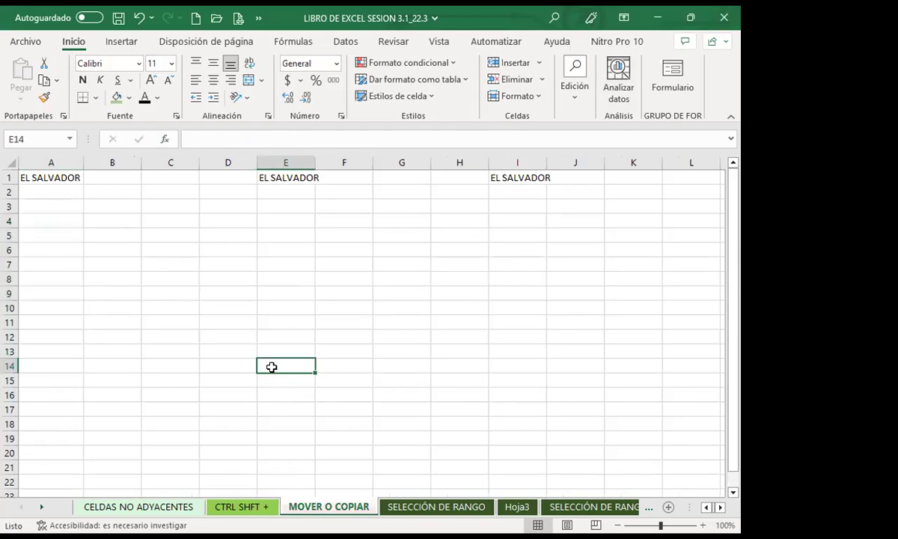
{"action": "left_click", "coordinate": [275, 301]}
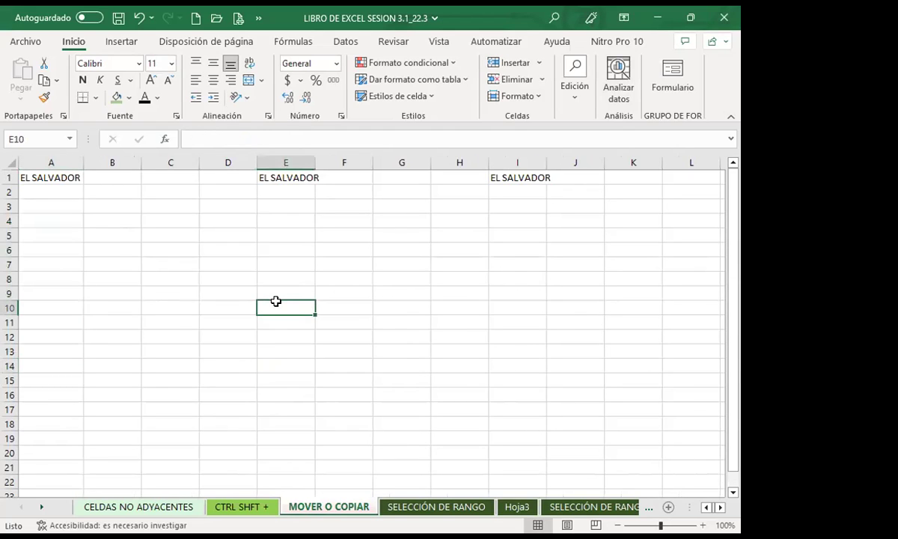
{"action": "left_click", "coordinate": [275, 273]}
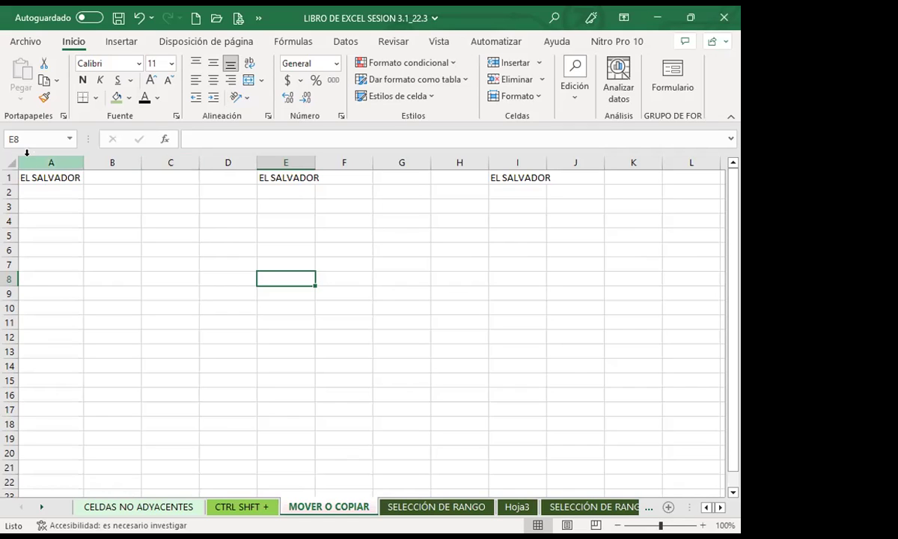
{"action": "left_click", "coordinate": [39, 178]}
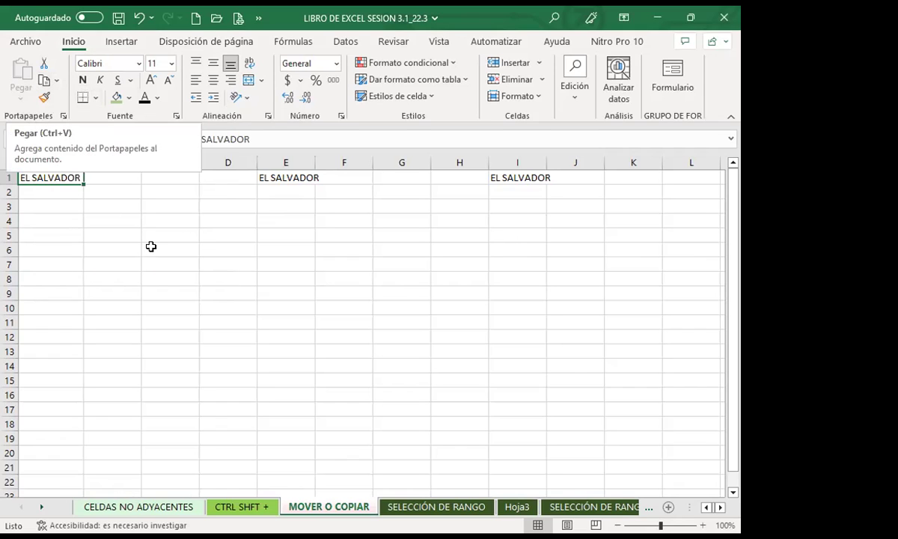
- Copy EL SALVADOR from cell A1
{"action": "right_click", "coordinate": [53, 179]}
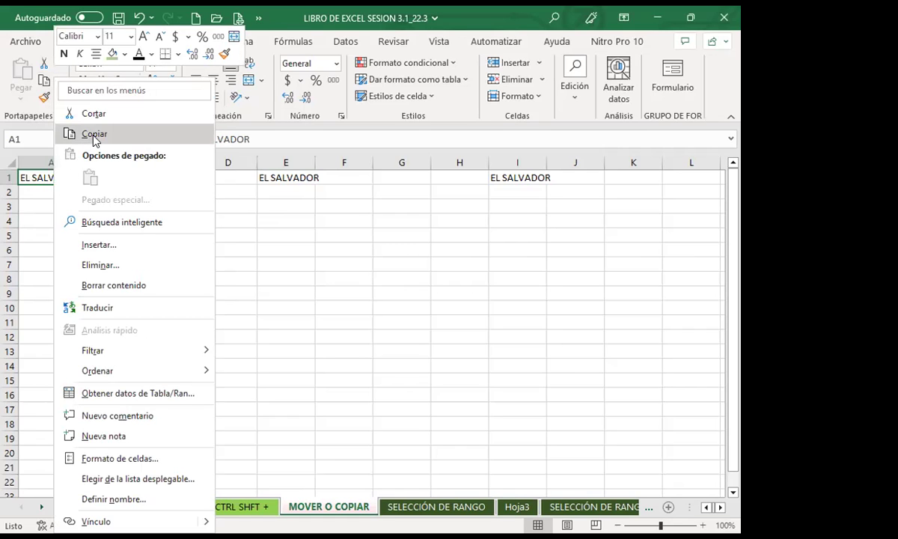
{"action": "right_click", "coordinate": [240, 283]}
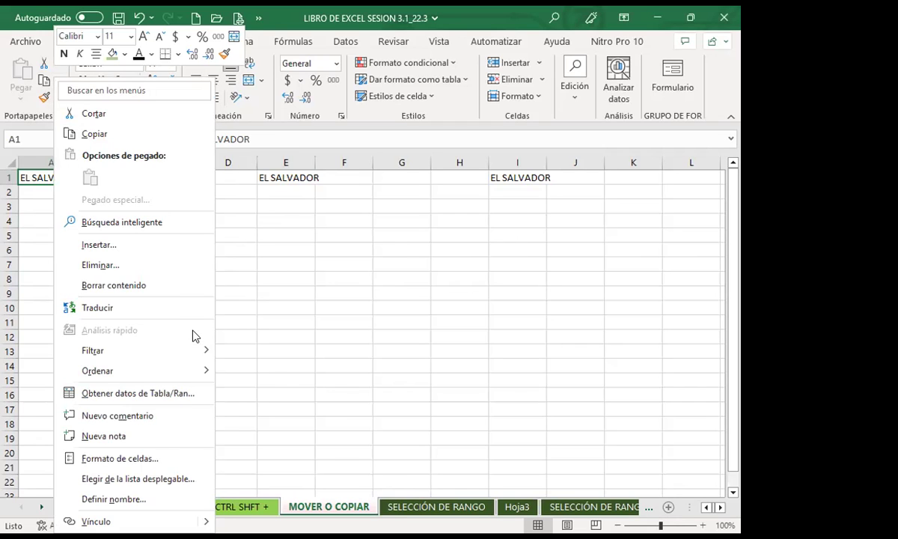
{"action": "key", "text": "Escape"}
{"action": "left_click", "coordinate": [62, 180]}
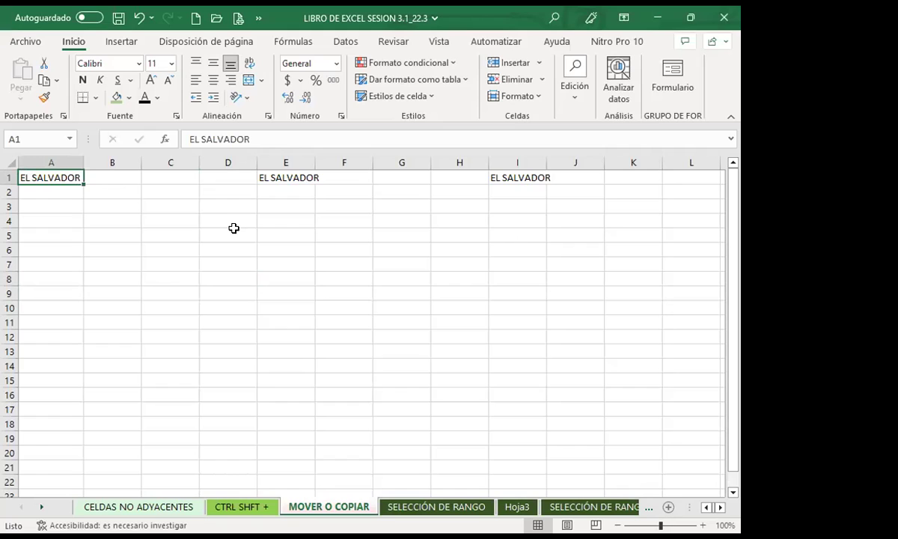
{"action": "key", "text": "ctrl+c"}
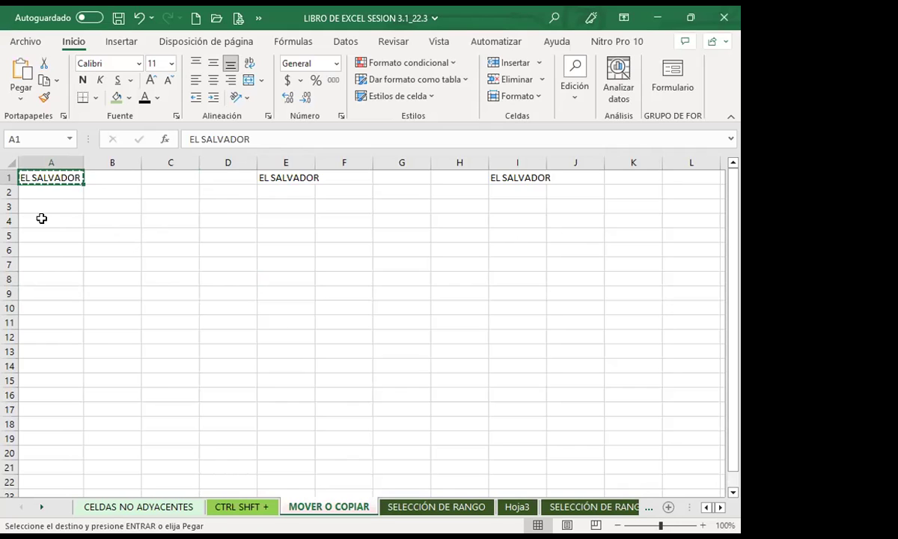
- Paste EL SALVADOR into C5:C13 and C16:C20
{"action": "left_click", "coordinate": [108, 233]}
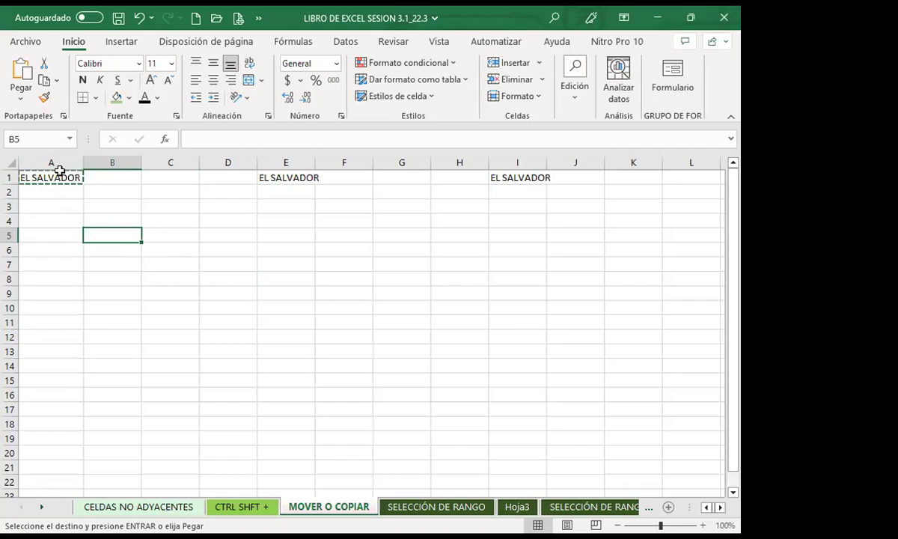
{"action": "left_click", "coordinate": [166, 234]}
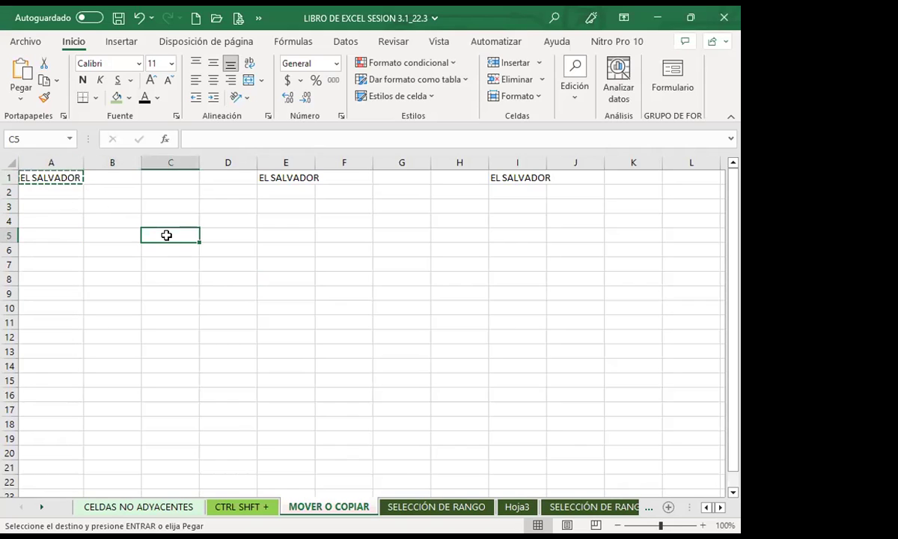
{"action": "left_click_drag", "start_coordinate": [172, 234], "coordinate": [183, 345]}
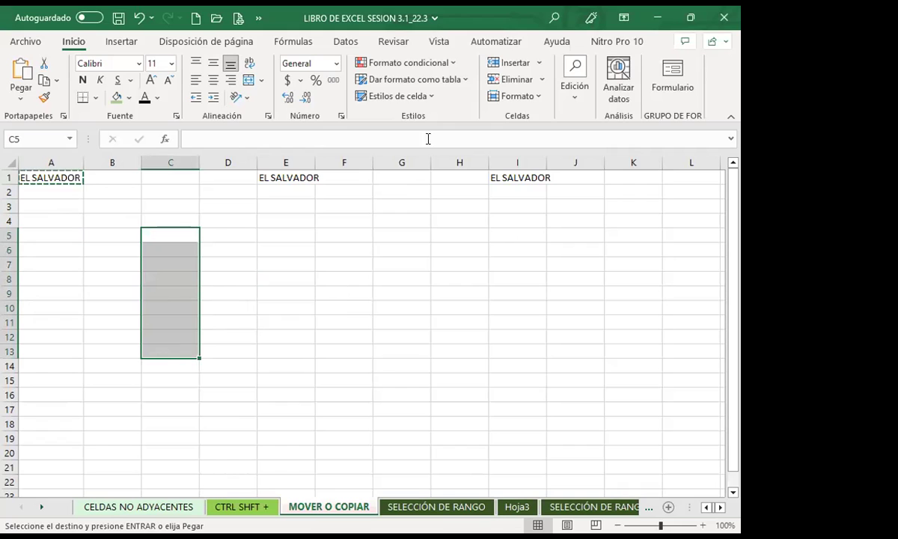
{"action": "left_click", "coordinate": [25, 70]}
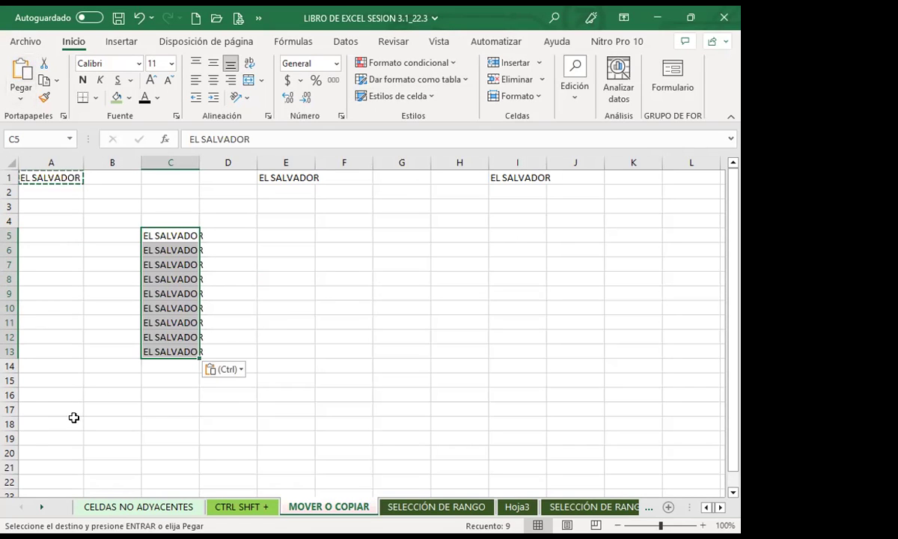
{"action": "left_click_drag", "start_coordinate": [172, 394], "coordinate": [173, 454]}
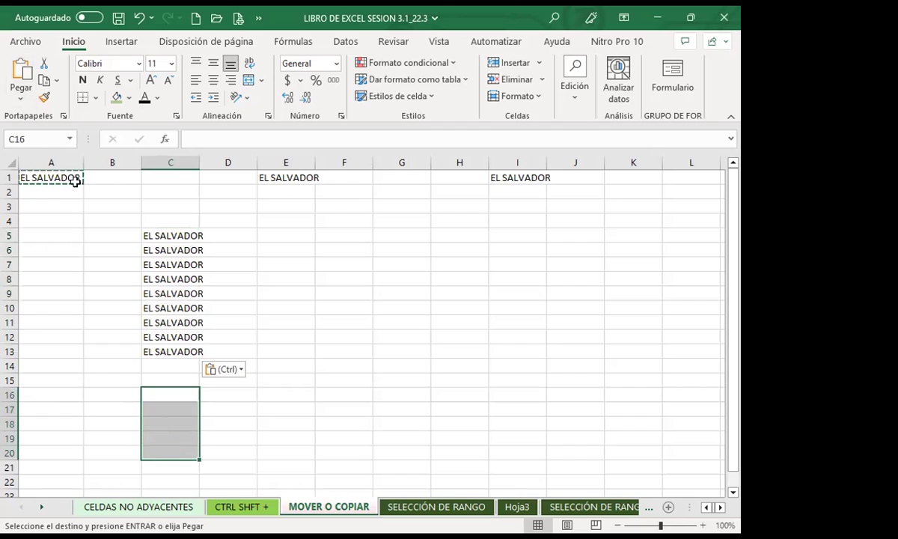
{"action": "left_click", "coordinate": [21, 69]}
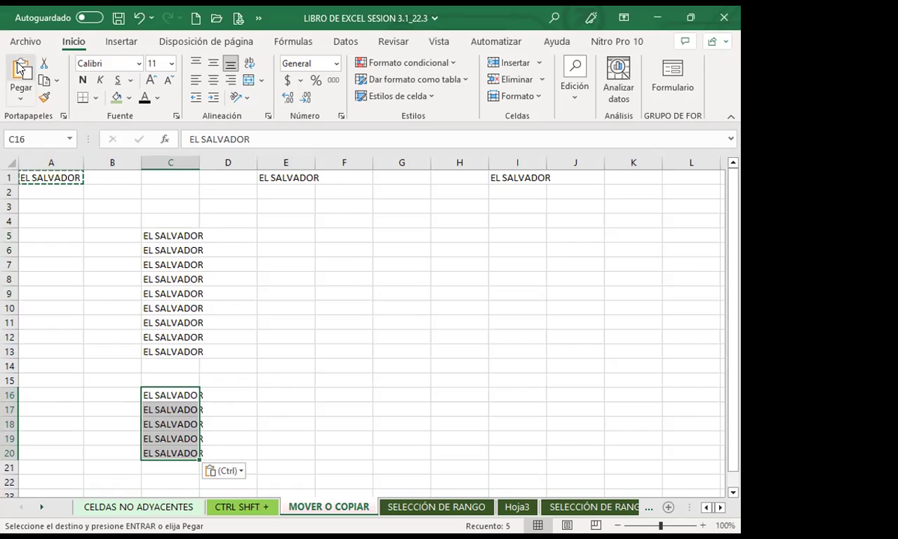
- Paste EL SALVADOR into E8:E12, G8:G16 and E15:E20, then end copy mode
{"action": "left_click_drag", "start_coordinate": [263, 278], "coordinate": [277, 332]}
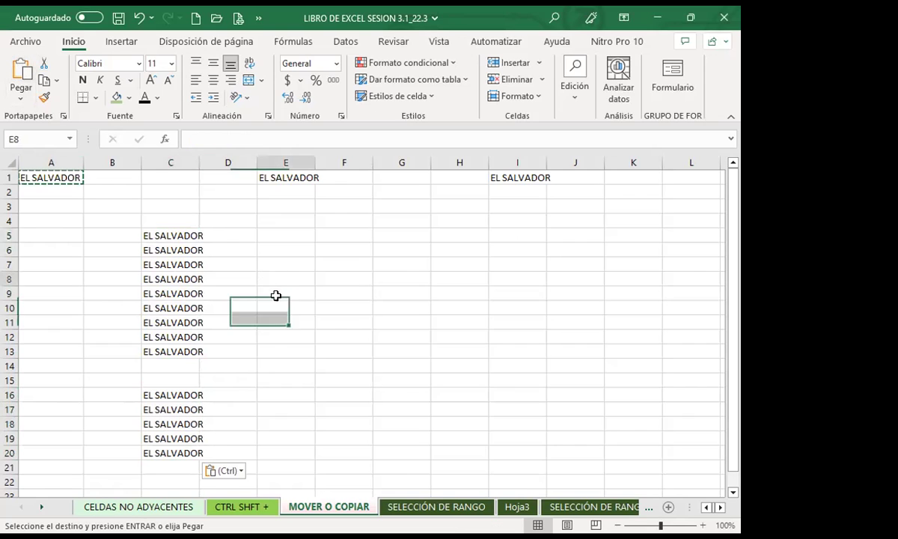
{"action": "left_click", "coordinate": [21, 75]}
{"action": "left_click_drag", "start_coordinate": [401, 279], "coordinate": [402, 394]}
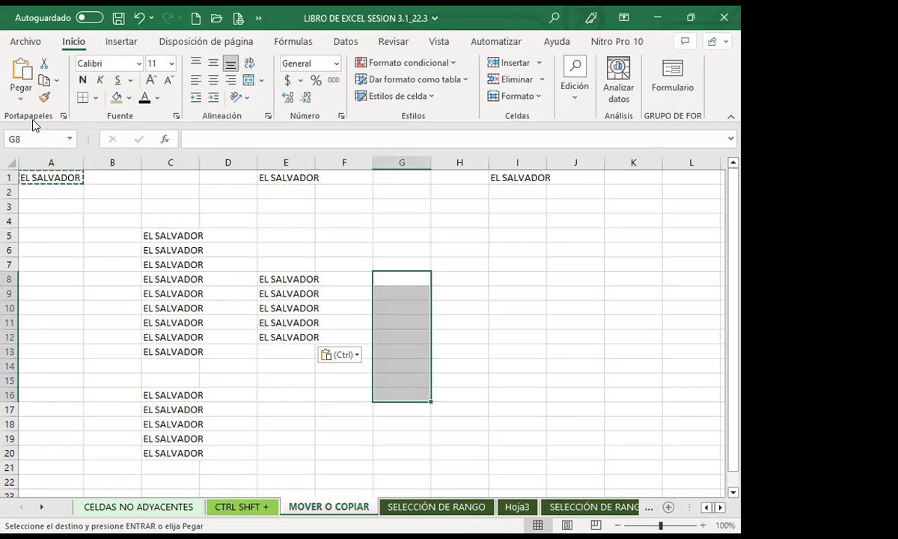
{"action": "left_click", "coordinate": [21, 75]}
{"action": "left_click_drag", "start_coordinate": [258, 381], "coordinate": [259, 448]}
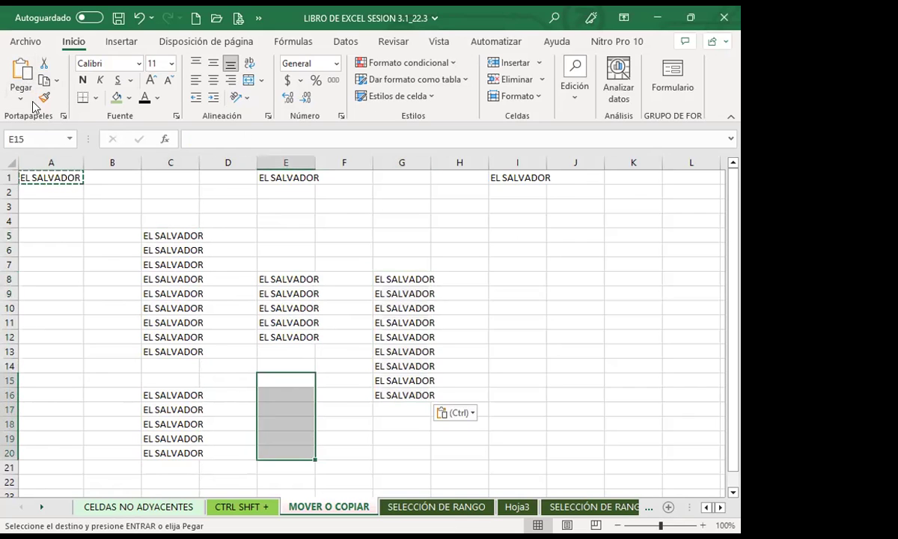
{"action": "left_click", "coordinate": [22, 72]}
{"action": "left_click", "coordinate": [202, 250]}
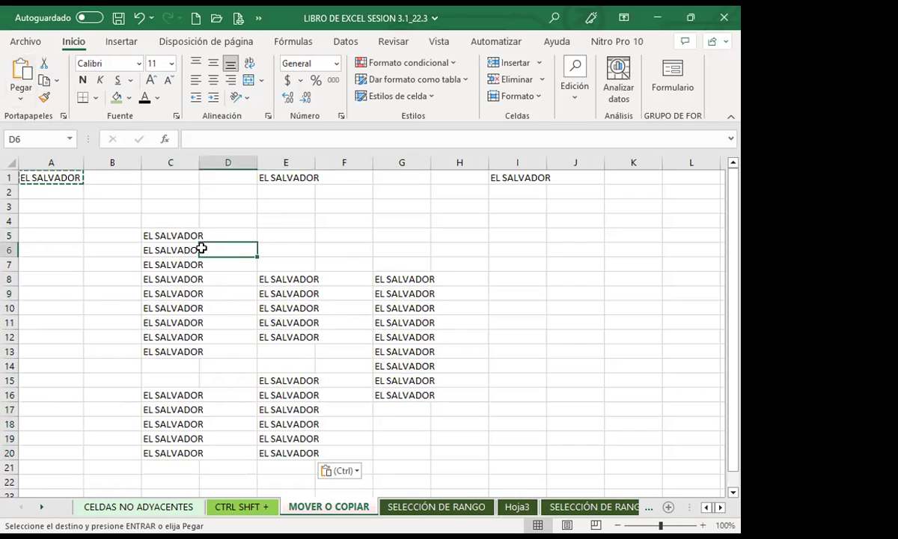
{"action": "key", "text": "Escape"}
- Cut EL SALVADOR from A1 and paste it into J9
{"action": "left_click", "coordinate": [46, 201]}
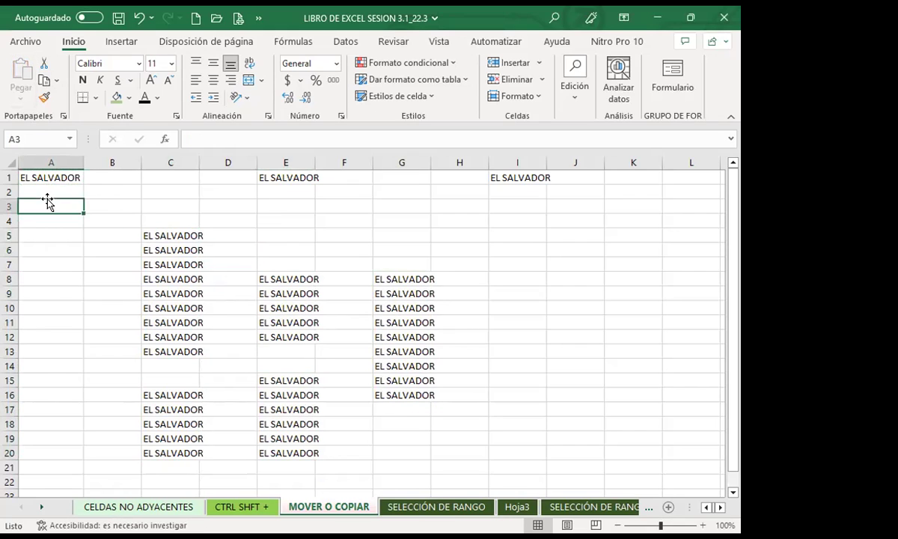
{"action": "left_click", "coordinate": [54, 175]}
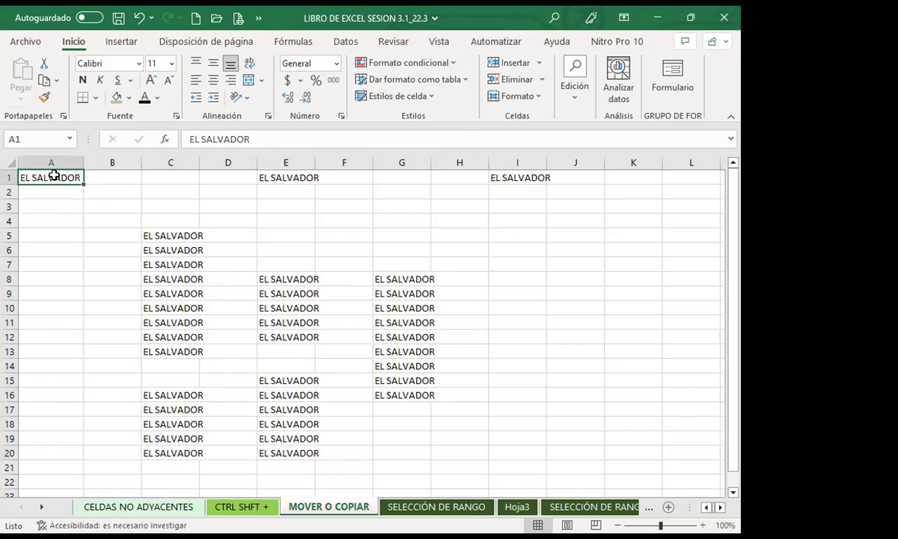
{"action": "left_click", "coordinate": [44, 65]}
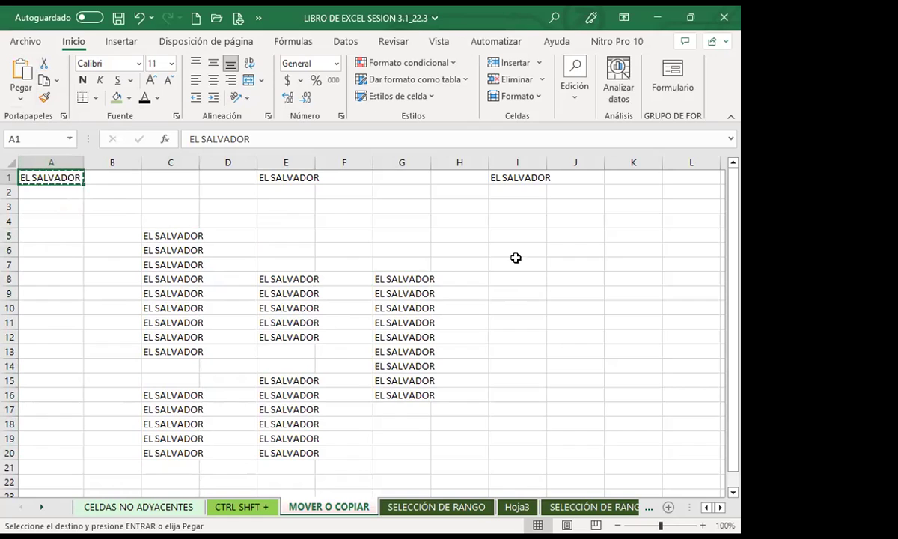
{"action": "left_click", "coordinate": [582, 293]}
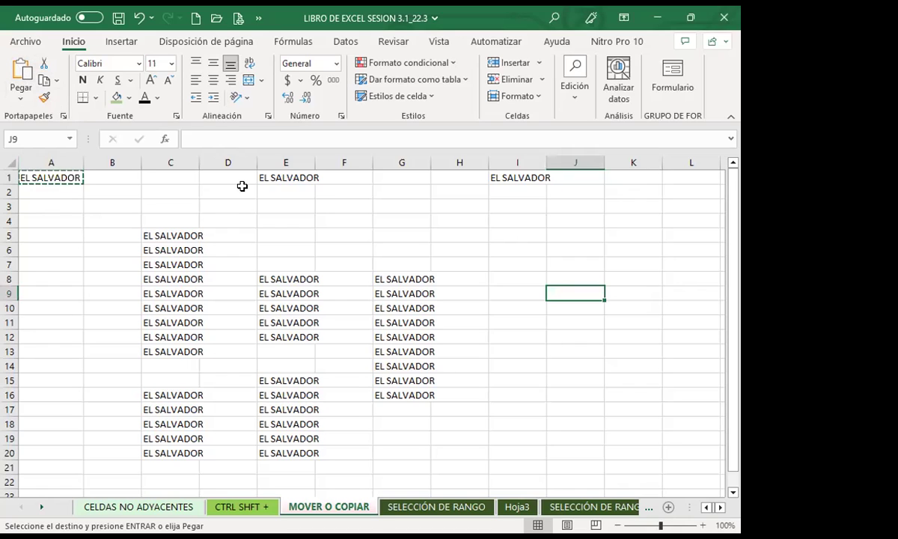
{"action": "key", "text": "ctrl+v"}
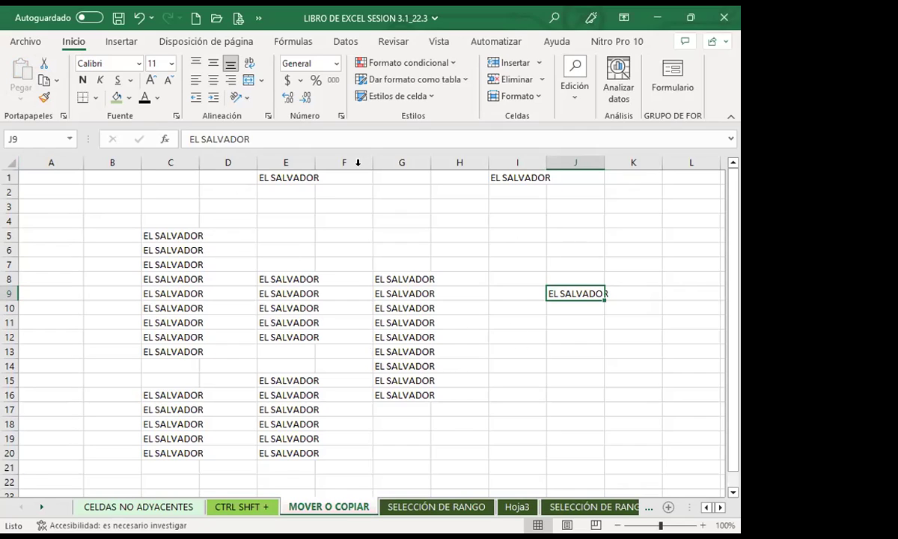
- Undo the last four edits, redo the C5:C13 paste, and reselect C5:C13
{"action": "left_click", "coordinate": [50, 183]}
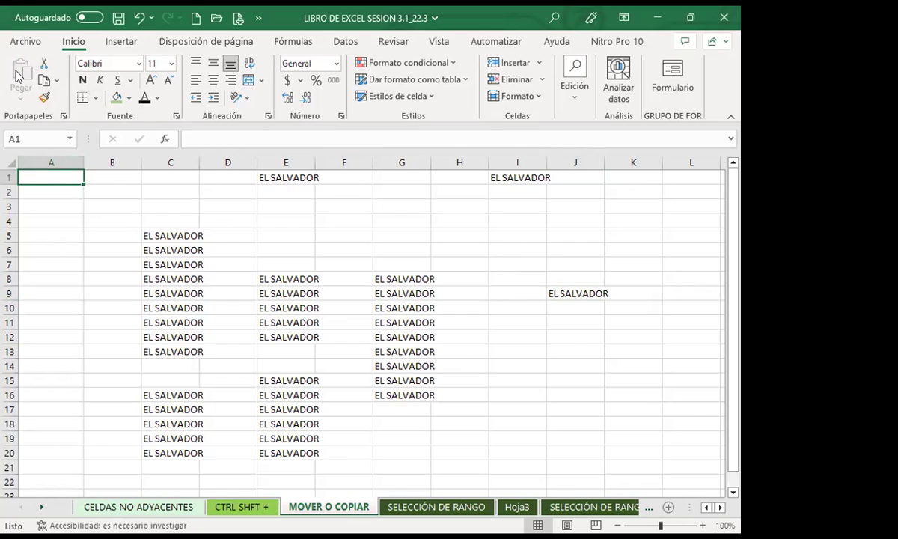
{"action": "left_click", "coordinate": [180, 235]}
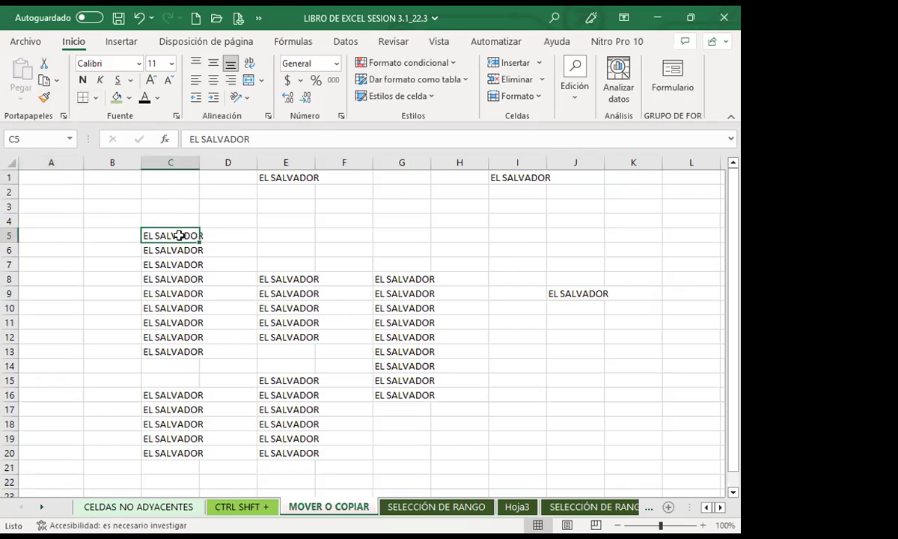
{"action": "left_click", "coordinate": [401, 294]}
{"action": "left_click", "coordinate": [407, 462]}
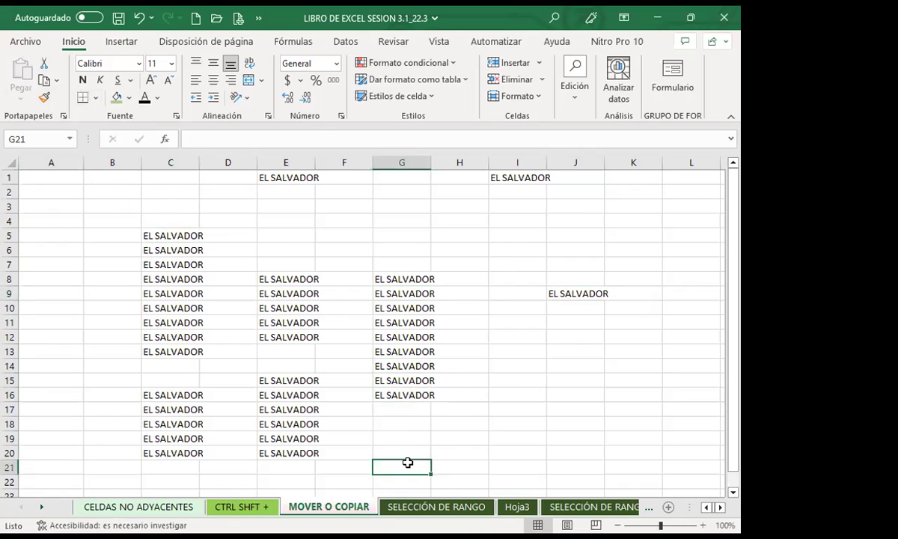
{"action": "left_click", "coordinate": [139, 18]}
{"action": "left_click", "coordinate": [139, 17]}
{"action": "left_click", "coordinate": [139, 17]}
{"action": "left_click", "coordinate": [139, 17]}
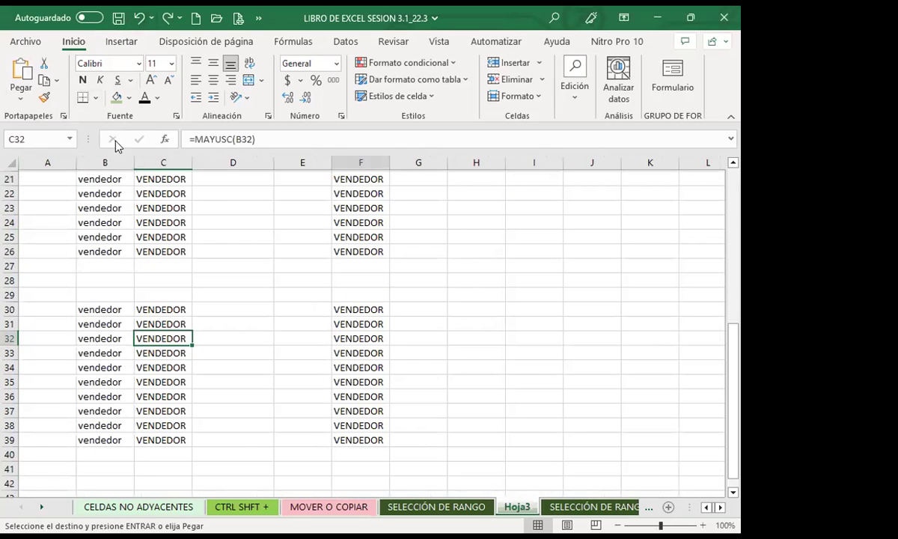
{"action": "left_click", "coordinate": [172, 18]}
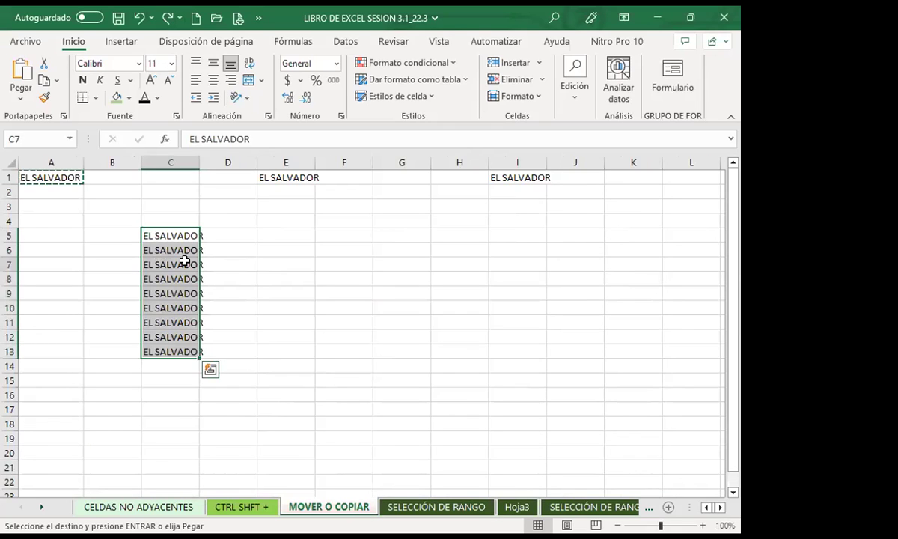
{"action": "left_click_drag", "start_coordinate": [172, 235], "coordinate": [181, 349]}
- Clear C5:C13, undo a trial fill down from A1, and move EL SALVADOR to F10
{"action": "key", "text": "Delete"}
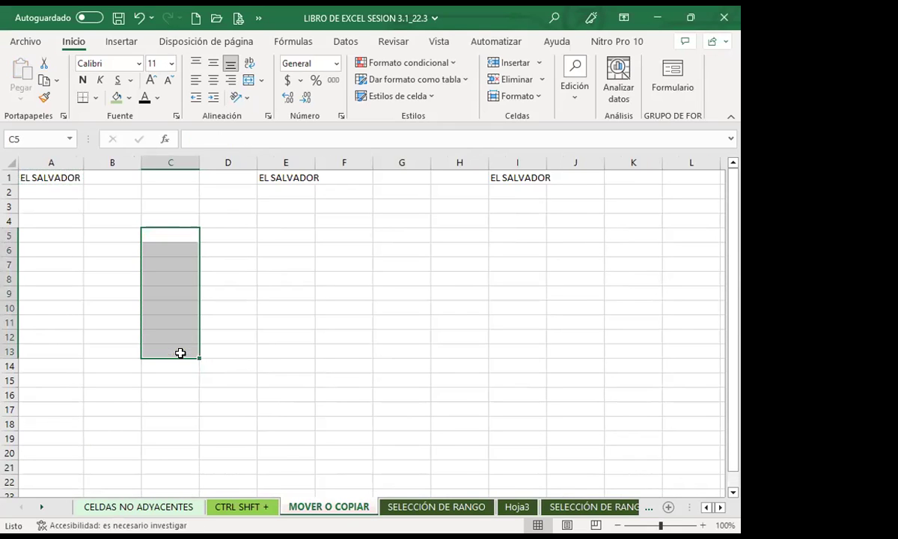
{"action": "left_click", "coordinate": [120, 293]}
{"action": "left_click", "coordinate": [47, 179]}
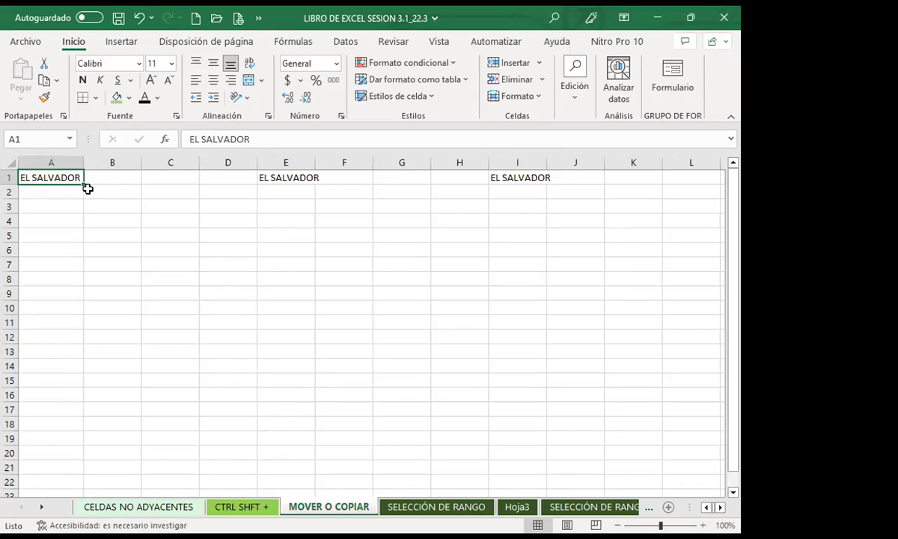
{"action": "left_click_drag", "start_coordinate": [84, 184], "coordinate": [79, 299]}
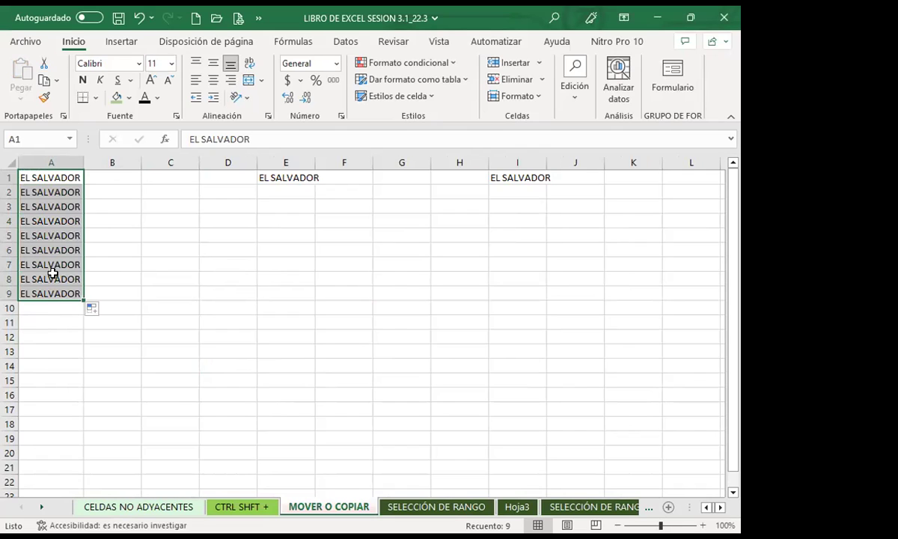
{"action": "key", "text": "ctrl+z"}
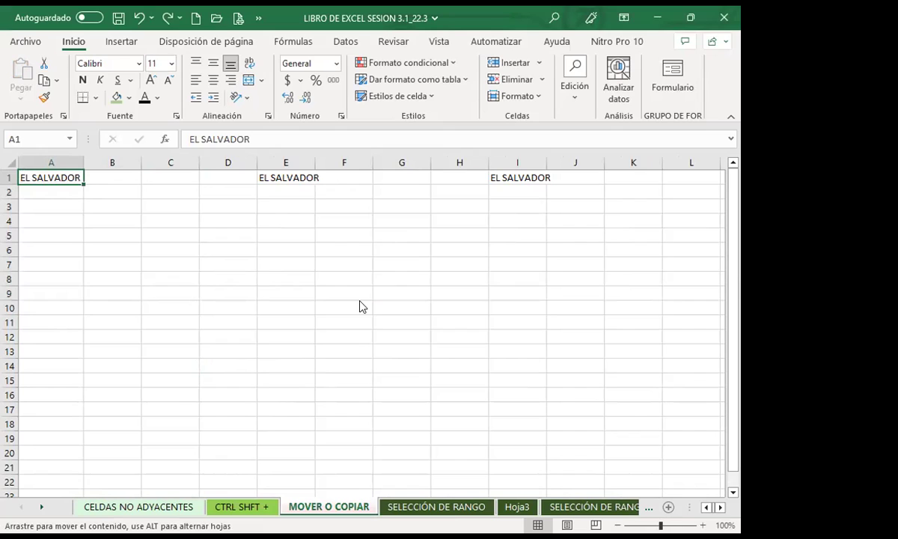
{"action": "left_click_drag", "start_coordinate": [360, 302], "coordinate": [360, 303]}
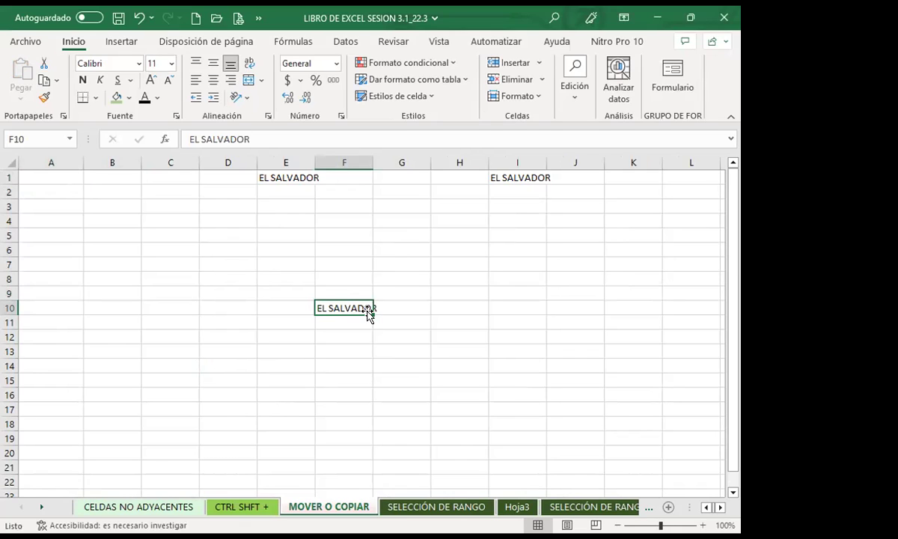
- Fill EL SALVADOR from F10 down to F15, then move that block to A1:A6
{"action": "left_click_drag", "start_coordinate": [372, 313], "coordinate": [365, 390]}
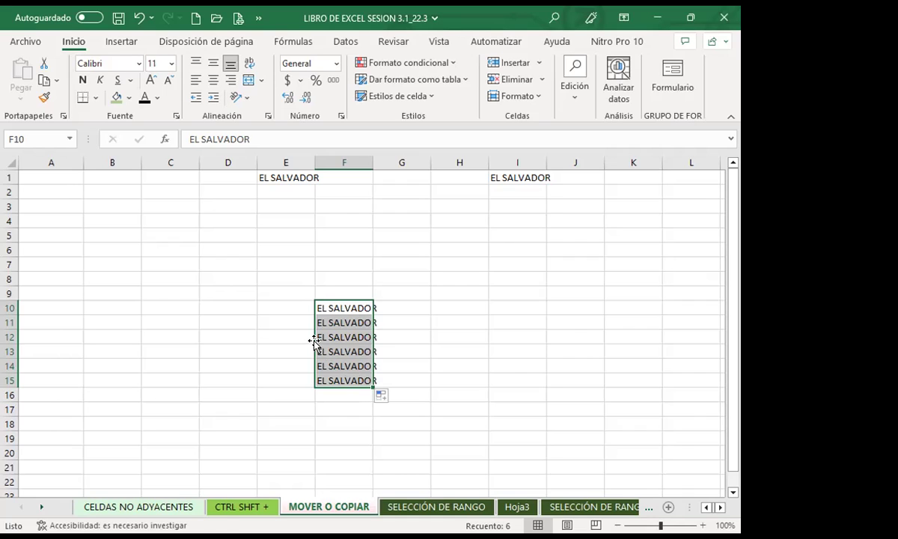
{"action": "left_click_drag", "start_coordinate": [314, 341], "coordinate": [38, 209]}
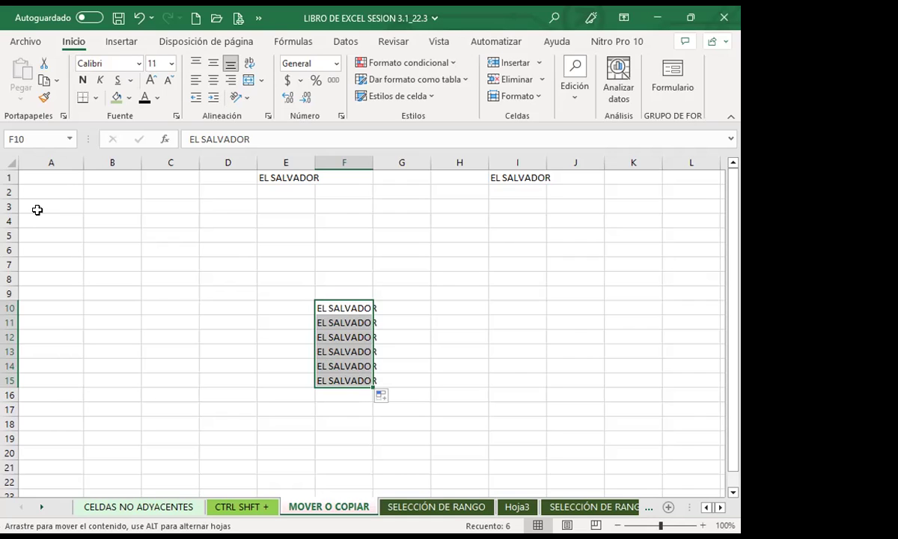
{"action": "left_click_drag", "start_coordinate": [37, 209], "coordinate": [38, 210]}
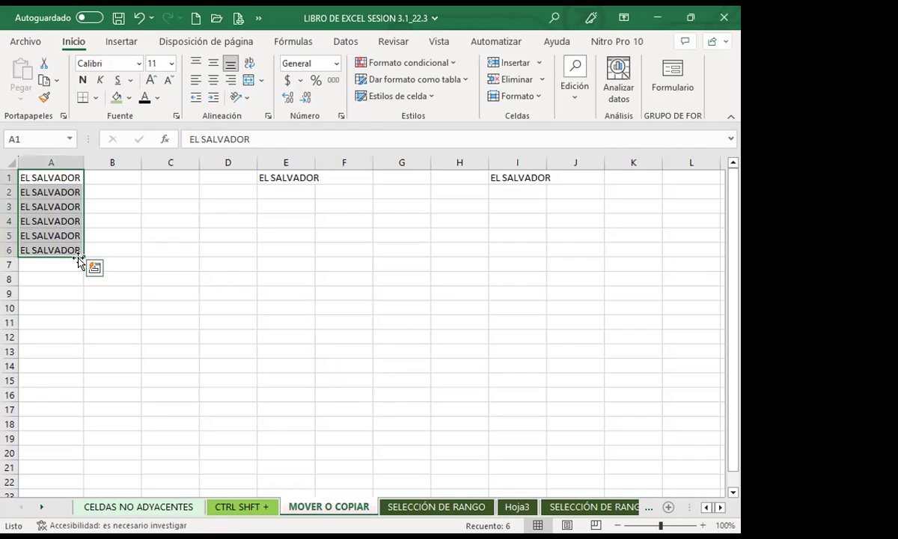
- Extend the A1:A6 entries across to column G and down to row 16
{"action": "left_click_drag", "start_coordinate": [247, 259], "coordinate": [250, 255]}
{"action": "left_click", "coordinate": [262, 265]}
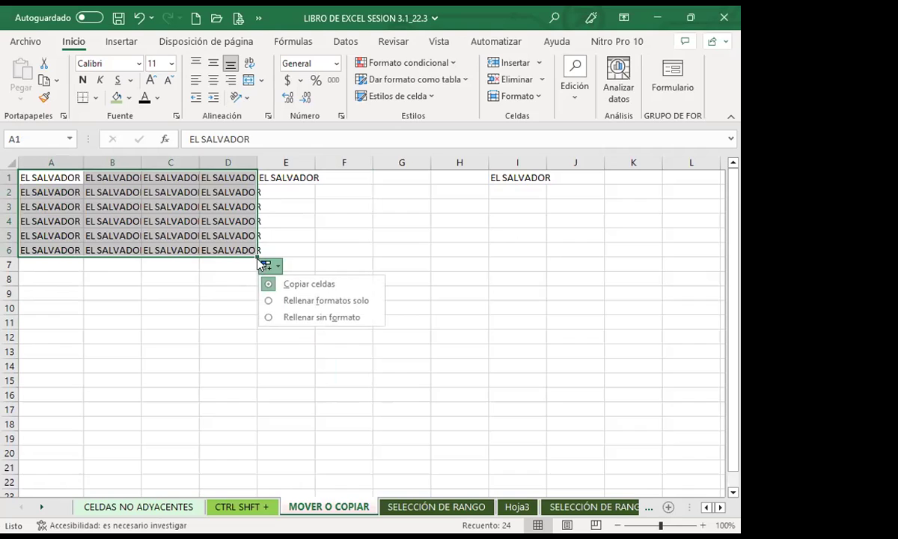
{"action": "mouse_move", "coordinate": [228, 250]}
{"action": "left_mouse_down"}
{"action": "mouse_move", "coordinate": [60, 176]}
{"action": "mouse_move", "coordinate": [255, 254]}
{"action": "left_mouse_up"}
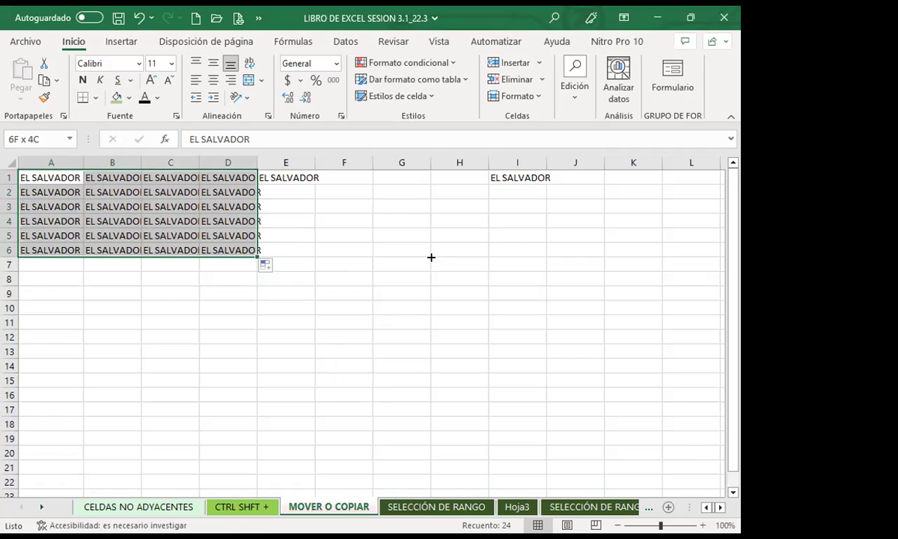
{"action": "left_click_drag", "start_coordinate": [431, 257], "coordinate": [432, 258]}
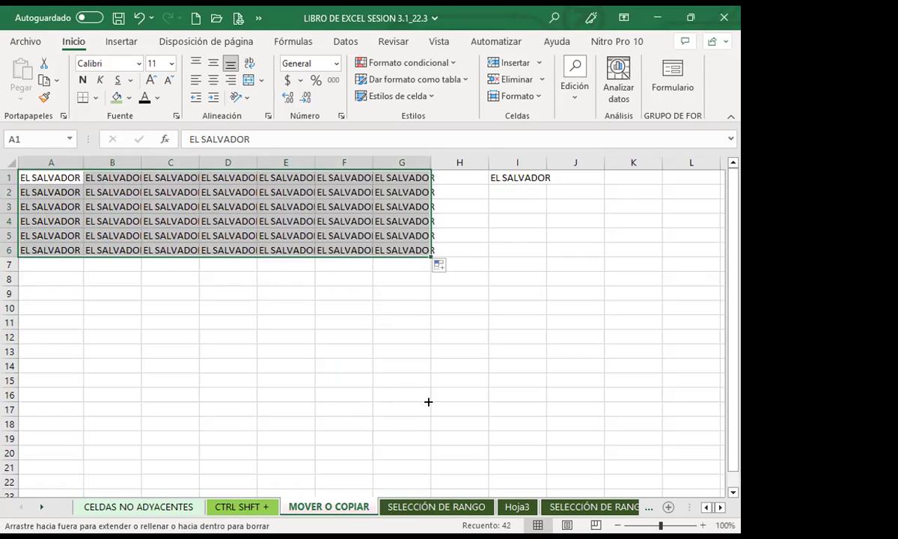
{"action": "left_click_drag", "start_coordinate": [428, 402], "coordinate": [428, 402]}
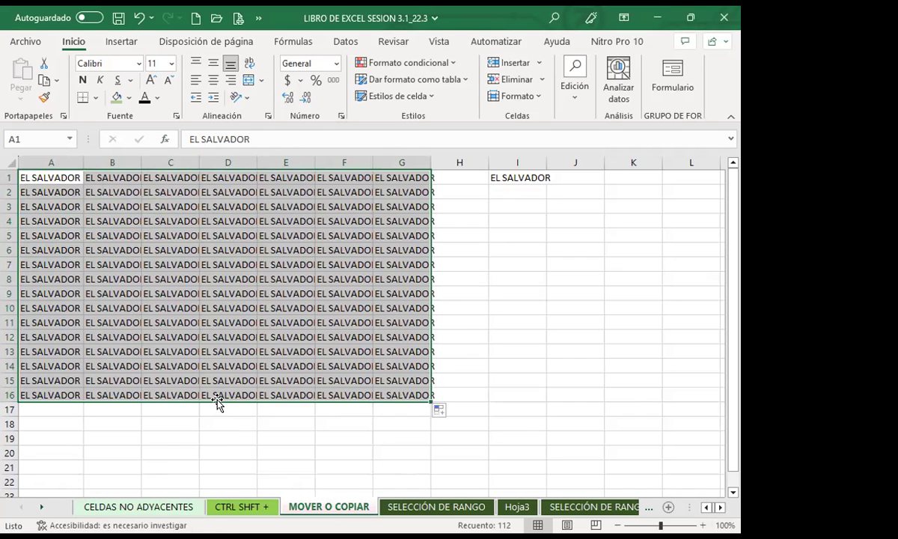
- Drag the A1:G16 block toward another sheet, then drop it back at A1
{"action": "left_click_drag", "start_coordinate": [217, 401], "coordinate": [218, 408]}
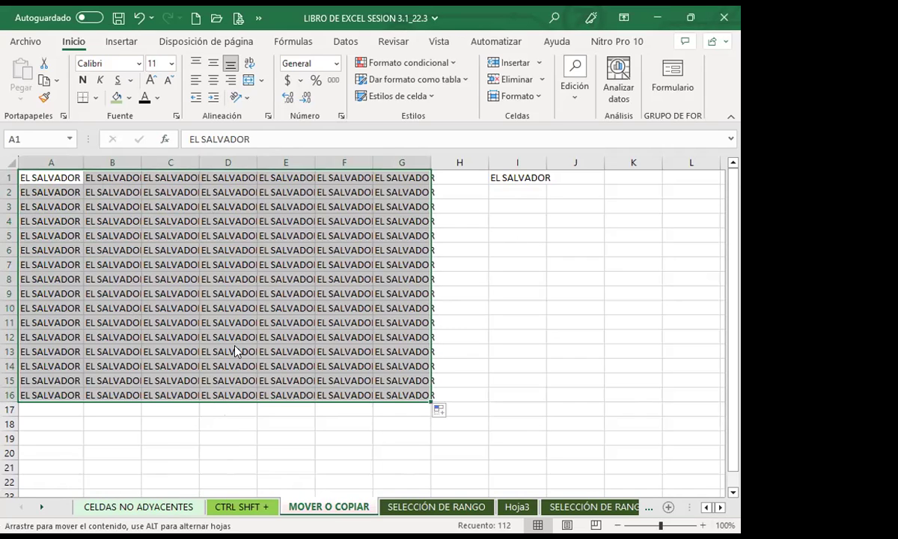
{"action": "left_click_drag", "start_coordinate": [229, 412], "coordinate": [229, 508]}
{"action": "mouse_move", "coordinate": [232, 505]}
{"action": "left_mouse_down"}
{"action": "mouse_move", "coordinate": [233, 447]}
{"action": "mouse_move", "coordinate": [248, 468]}
{"action": "left_mouse_up"}
{"action": "mouse_move", "coordinate": [262, 501]}
{"action": "left_mouse_down"}
{"action": "mouse_move", "coordinate": [219, 423]}
{"action": "mouse_move", "coordinate": [192, 464]}
{"action": "mouse_move", "coordinate": [185, 425]}
{"action": "mouse_move", "coordinate": [181, 452]}
{"action": "left_mouse_up"}
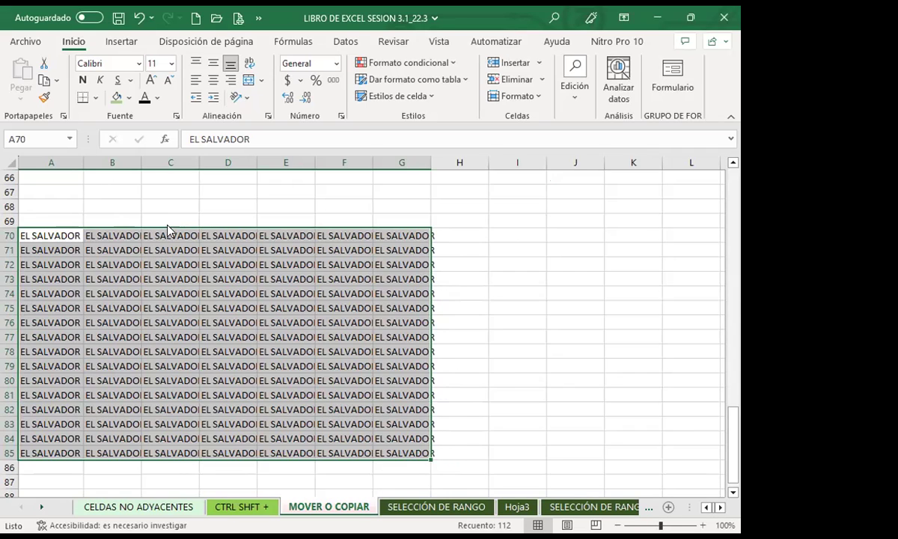
{"action": "left_click_drag", "start_coordinate": [180, 122], "coordinate": [112, 182]}
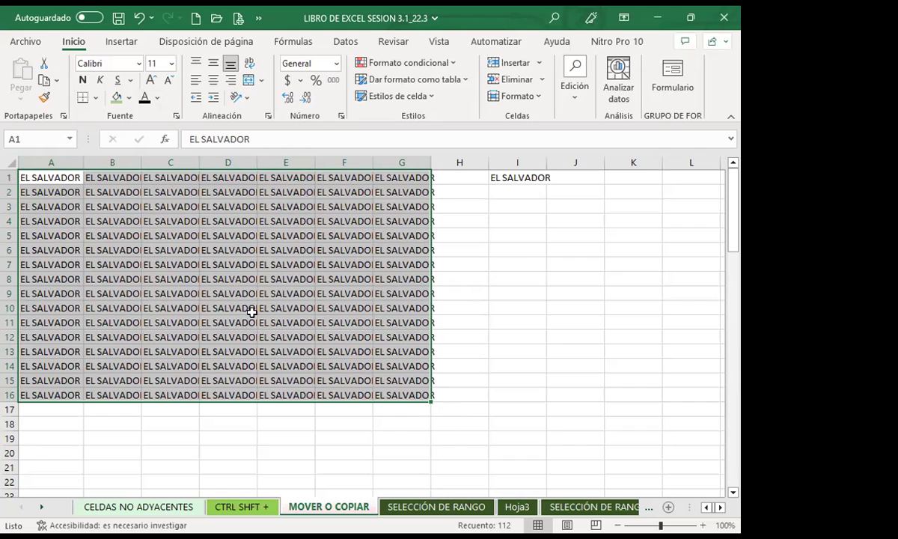
- Copy the A1:G16 block and clear all of Hoja3's contents
{"action": "key", "text": "ctrl+c"}
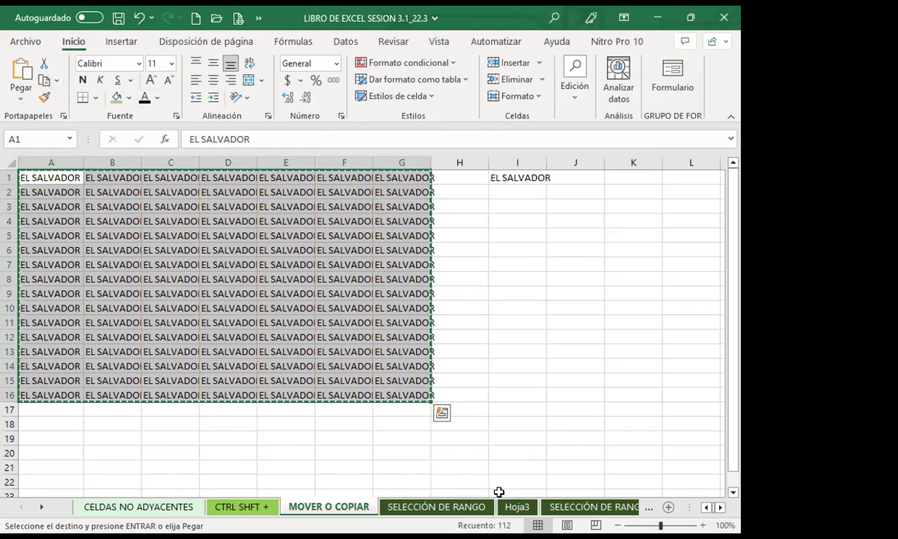
{"action": "left_click", "coordinate": [516, 508]}
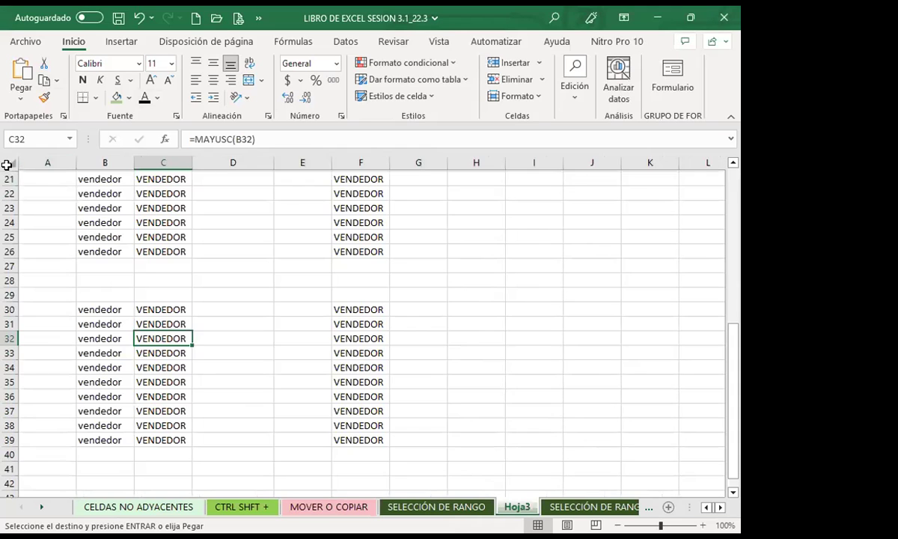
{"action": "left_click", "coordinate": [9, 163]}
{"action": "left_click", "coordinate": [494, 78]}
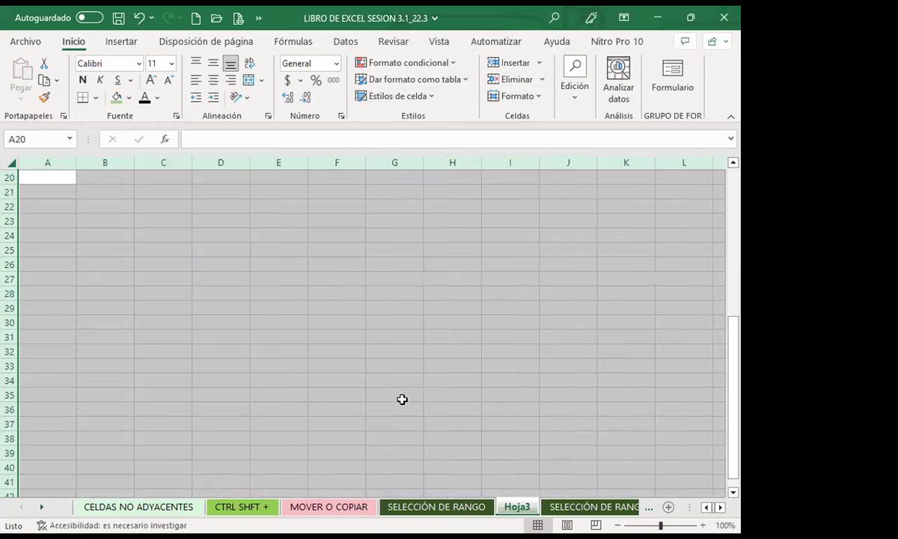
{"action": "left_click", "coordinate": [348, 332]}
- Paste the block into Hoja3 at A1, then return to MOVER O COPIAR and narrow column D
{"action": "left_click", "coordinate": [408, 348]}
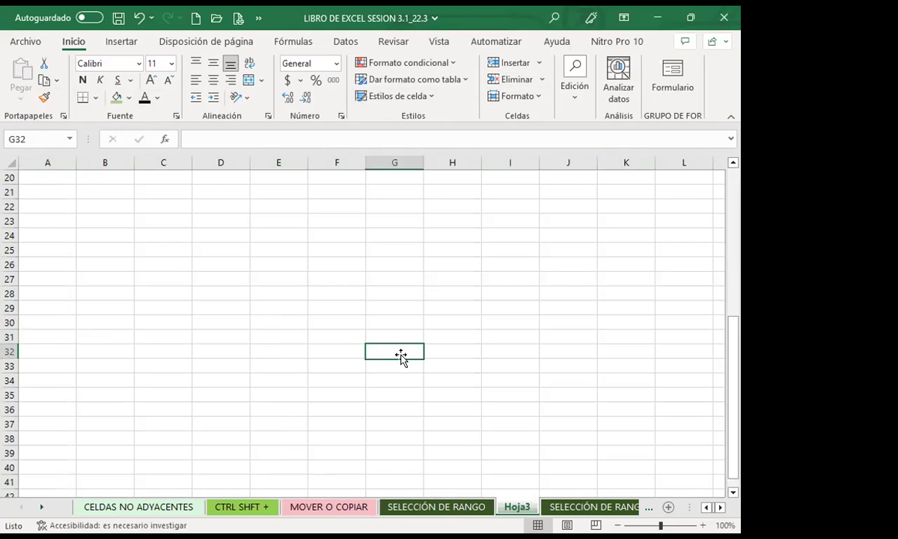
{"action": "left_click", "coordinate": [391, 505]}
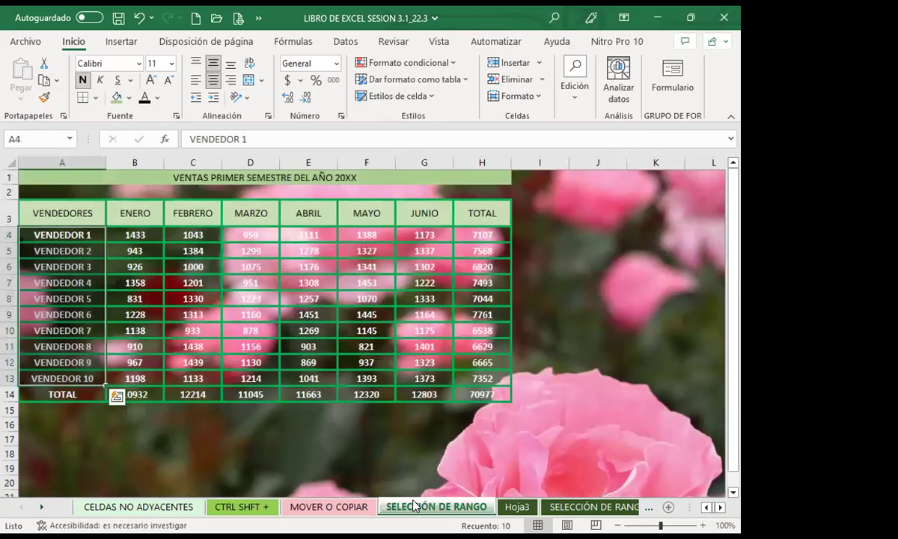
{"action": "left_click", "coordinate": [346, 508]}
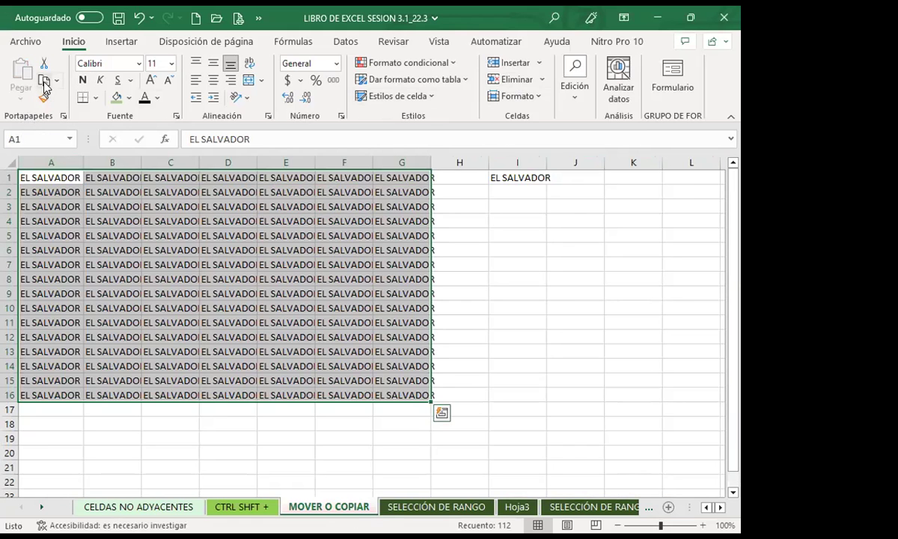
{"action": "left_click", "coordinate": [517, 506]}
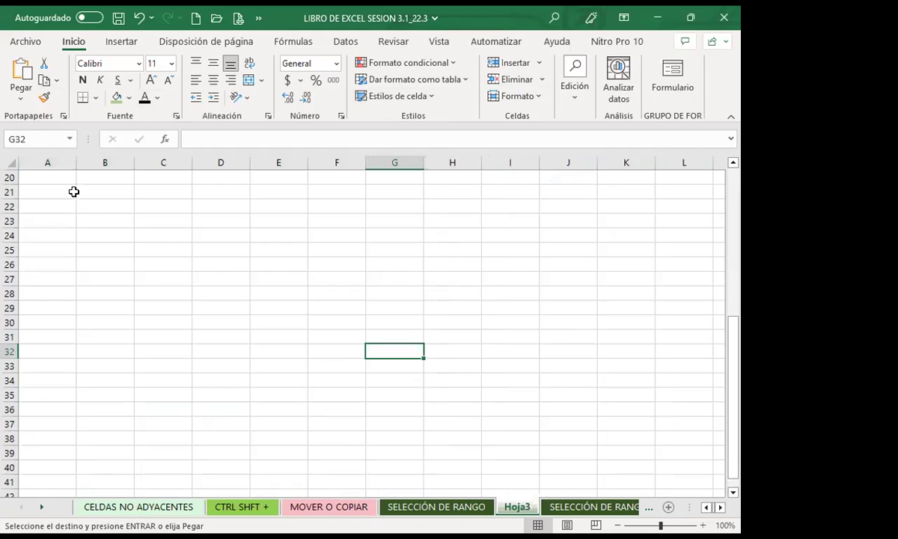
{"action": "scroll", "coordinate": [129, 225], "scroll_direction": "up", "scroll_amount": 6}
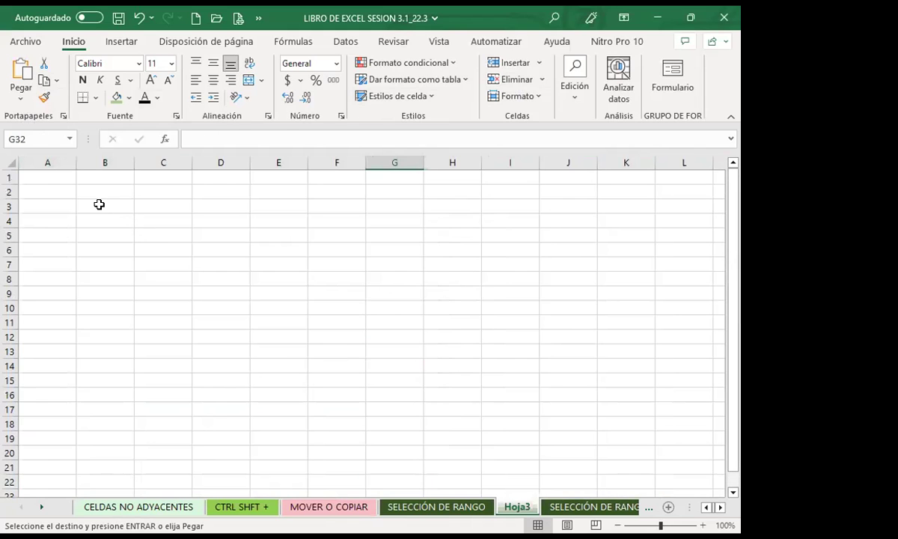
{"action": "left_click", "coordinate": [47, 183]}
{"action": "left_click", "coordinate": [21, 73]}
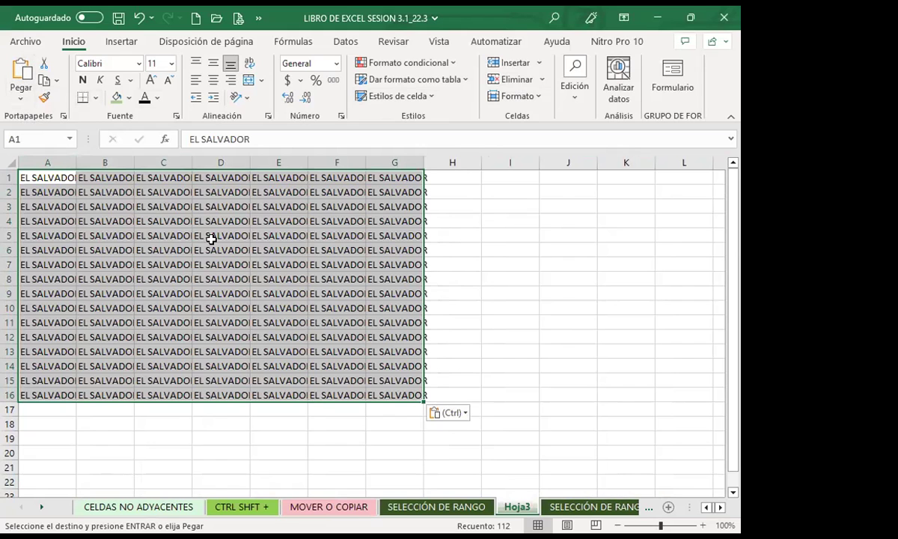
{"action": "left_click", "coordinate": [354, 509]}
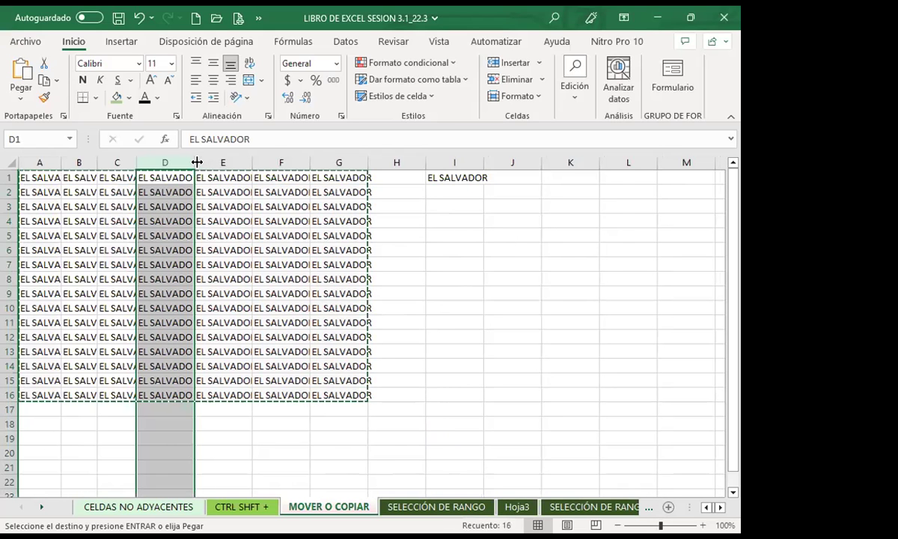
{"action": "left_click_drag", "start_coordinate": [196, 162], "coordinate": [155, 162]}
- Copy A1:G16, add a new sheet Hoja4, and paste the EL SALVADOR block at A1
{"action": "left_click", "coordinate": [415, 279]}
{"action": "left_click", "coordinate": [43, 82]}
{"action": "mouse_move", "coordinate": [37, 177]}
{"action": "left_mouse_down"}
{"action": "mouse_move", "coordinate": [318, 377]}
{"action": "mouse_move", "coordinate": [318, 395]}
{"action": "left_mouse_up"}
{"action": "left_click", "coordinate": [44, 80]}
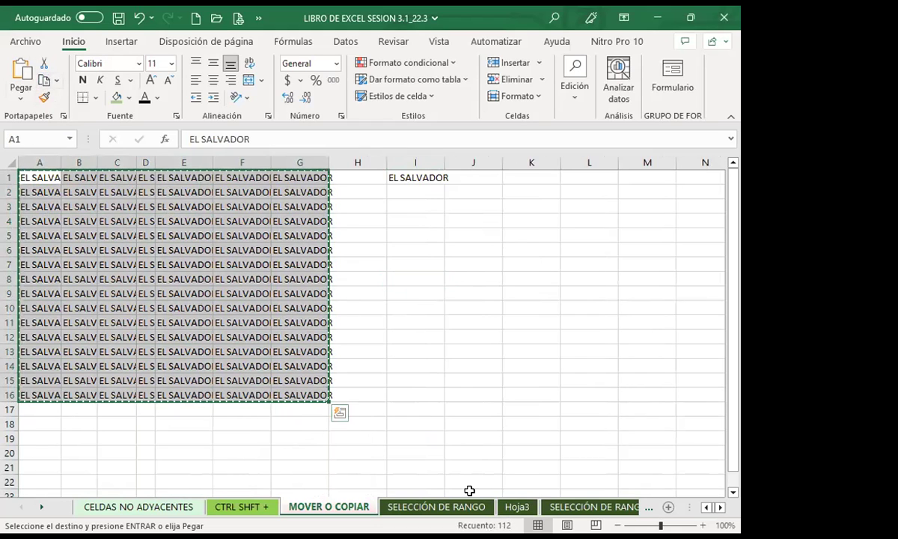
{"action": "left_click", "coordinate": [668, 507]}
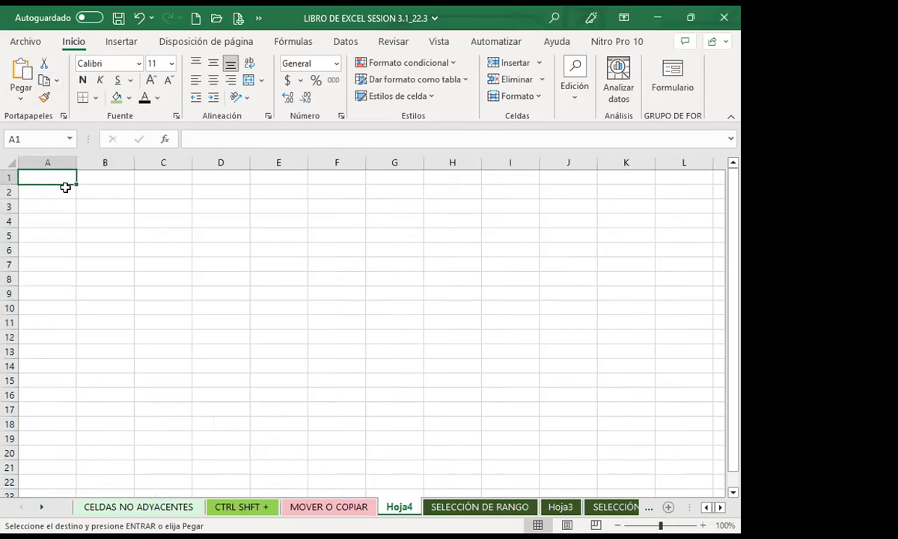
{"action": "left_click", "coordinate": [20, 71]}
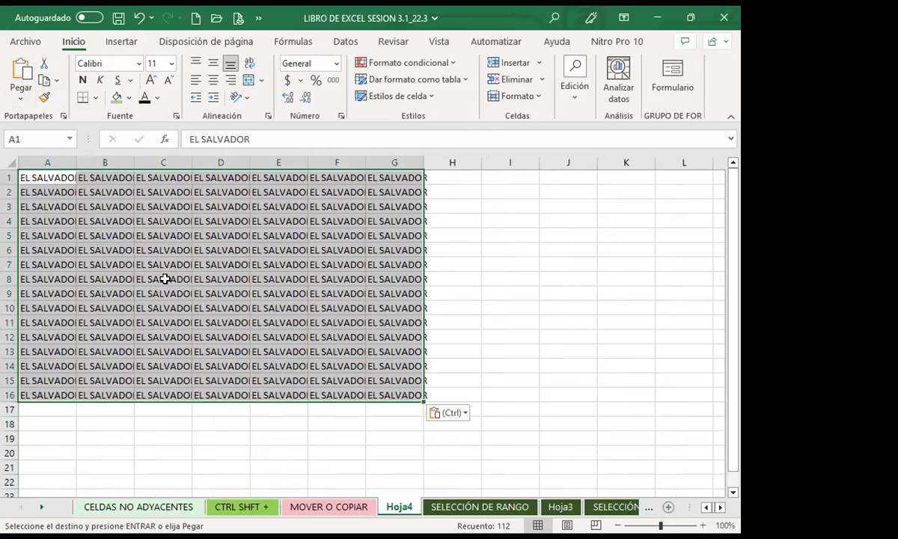
{"action": "left_click", "coordinate": [164, 278]}
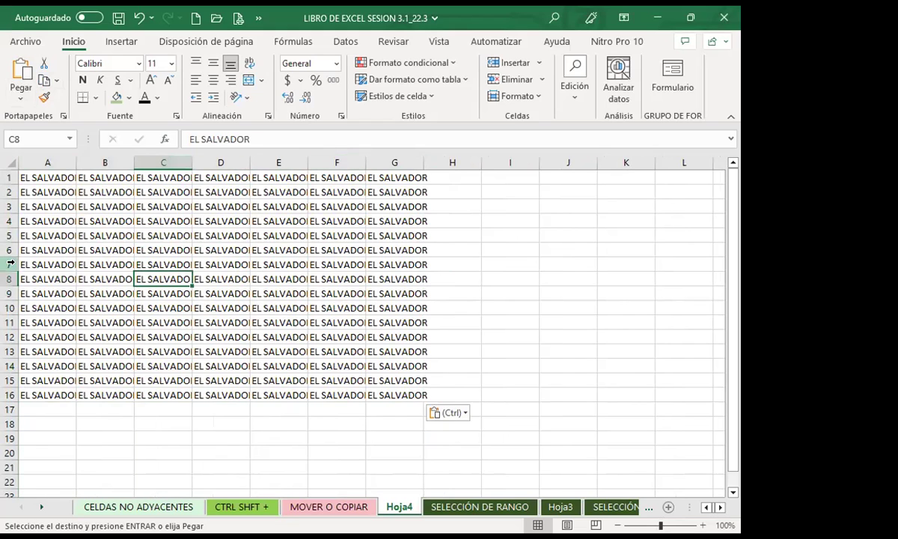
{"action": "left_click", "coordinate": [232, 232]}
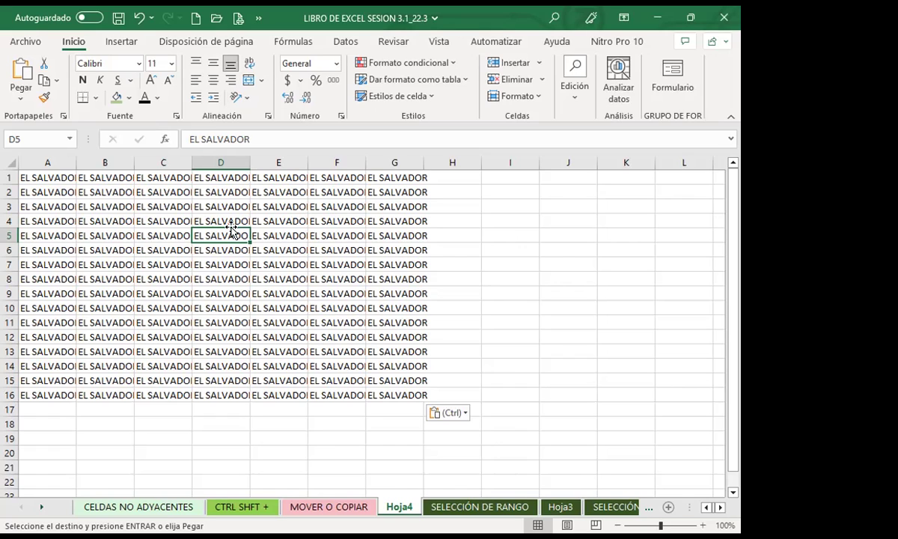
- Select a few cells (D7:D9, E19, G15), then switch to the EJERCICIO DE EXCEL_CLASE 2 workbook
{"action": "left_click_drag", "start_coordinate": [217, 294], "coordinate": [216, 280]}
{"action": "left_click", "coordinate": [217, 267]}
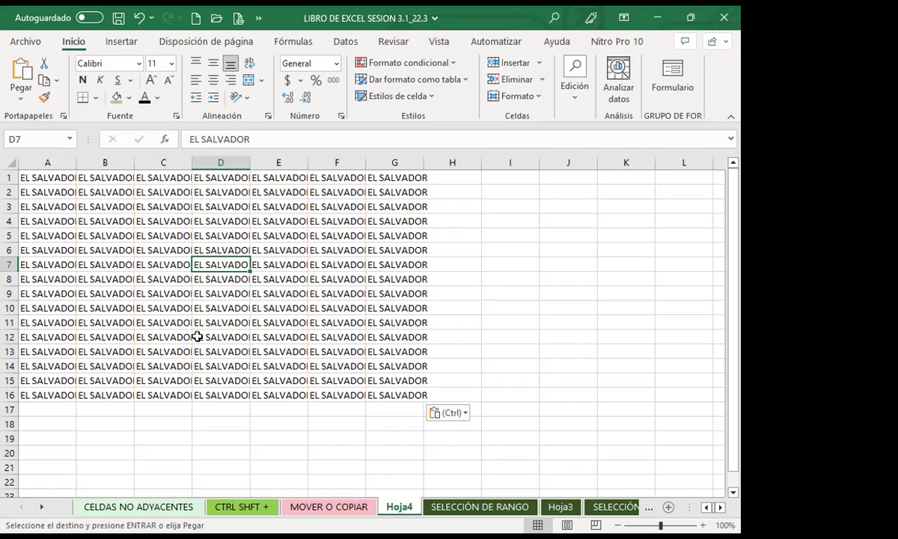
{"action": "left_click", "coordinate": [279, 437]}
{"action": "left_click", "coordinate": [413, 376]}
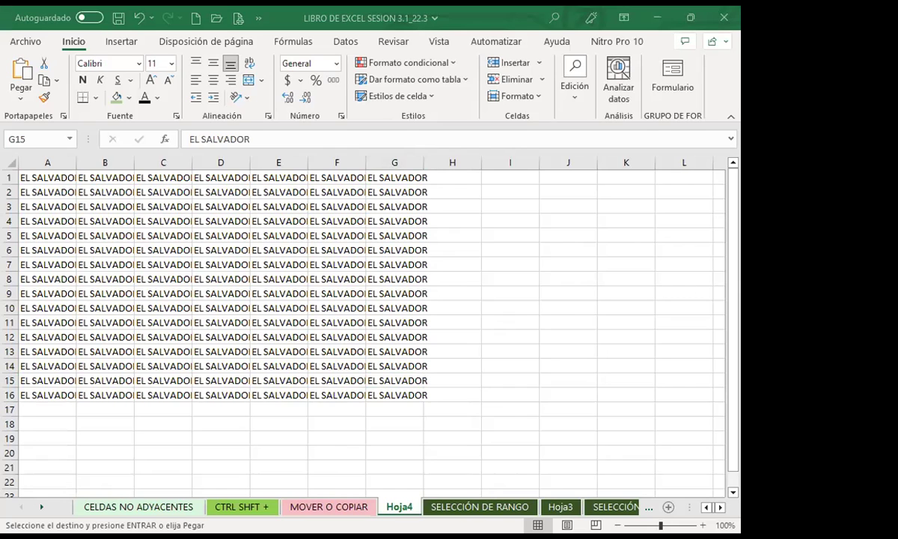
{"action": "key", "text": "alt+Tab"}
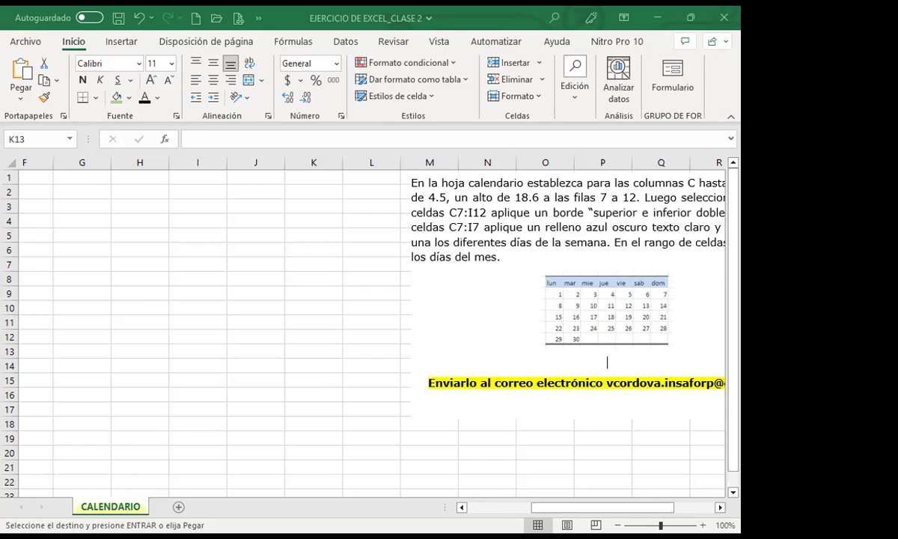
- Move the calendar instructions picture down so it starts near cell J4
{"action": "left_click", "coordinate": [497, 336]}
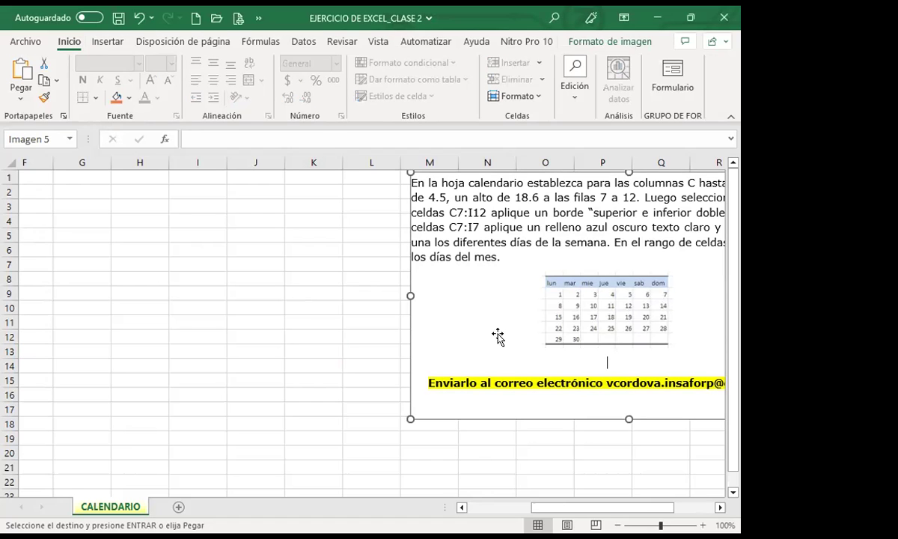
{"action": "left_click", "coordinate": [304, 338]}
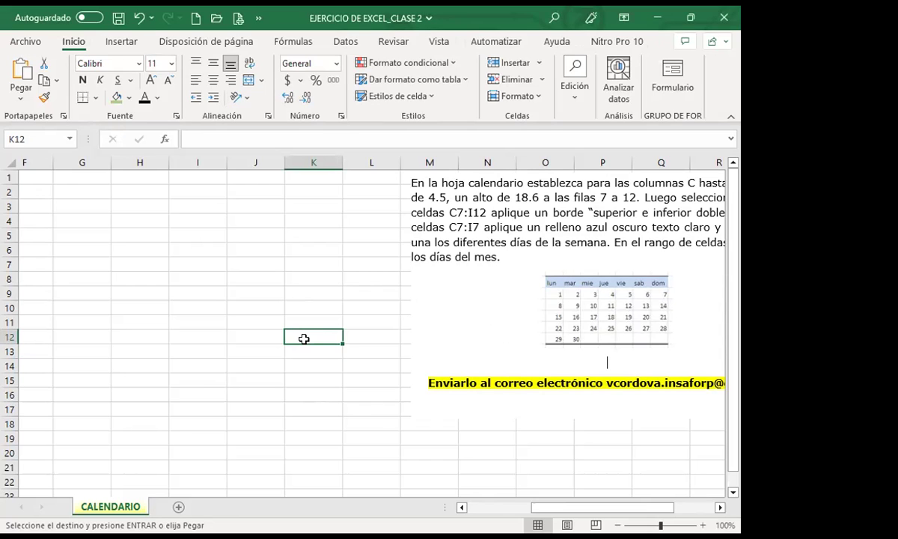
{"action": "left_click", "coordinate": [509, 337]}
{"action": "left_click", "coordinate": [314, 349]}
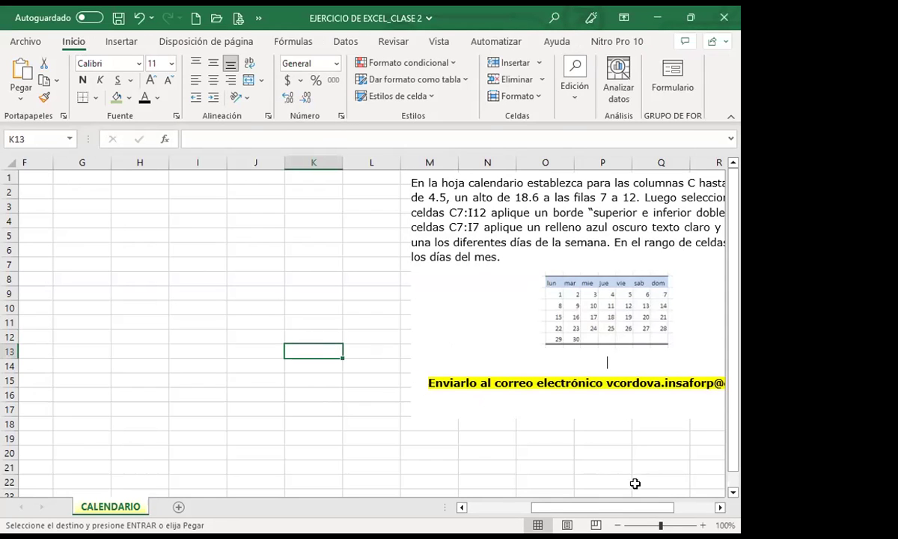
{"action": "left_click_drag", "start_coordinate": [595, 360], "coordinate": [447, 431]}
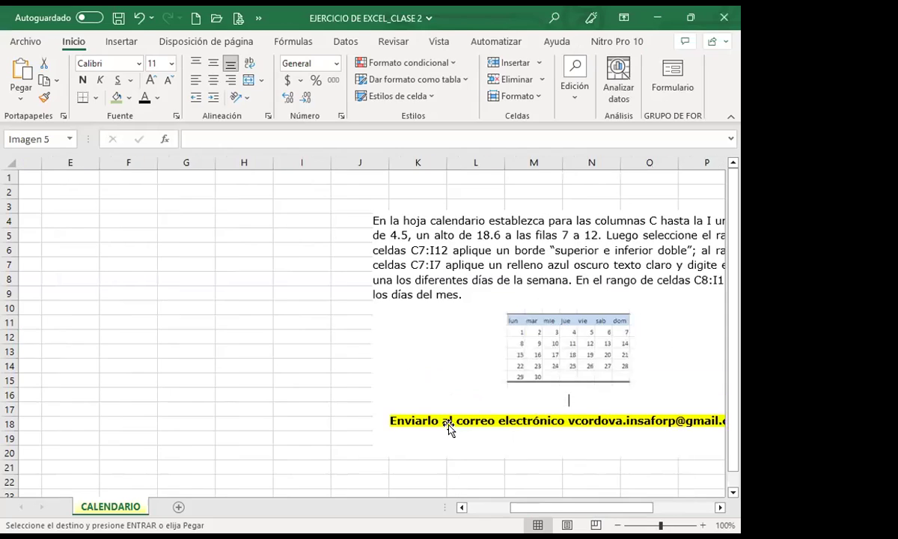
{"action": "key", "text": "Escape"}
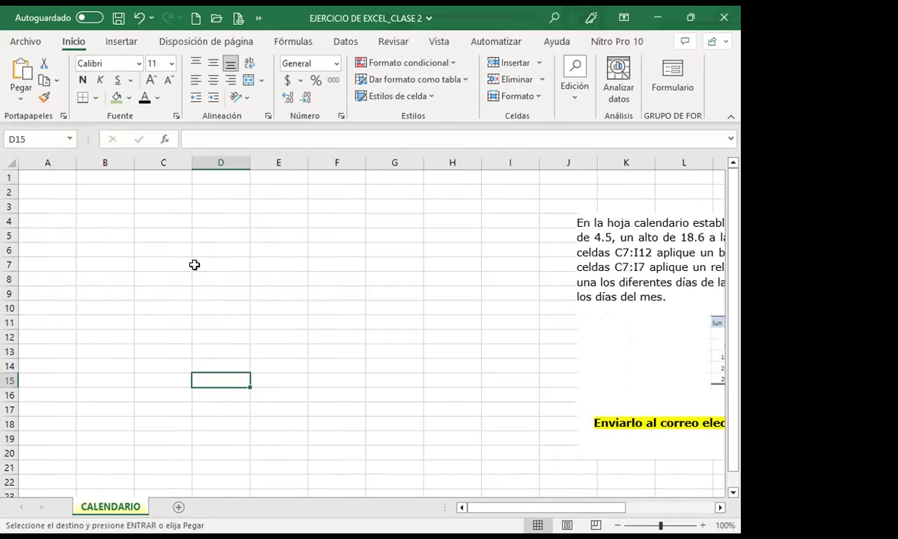
- Try resizing column D and row 1, undoing the row 1 height change
{"action": "left_click", "coordinate": [194, 263]}
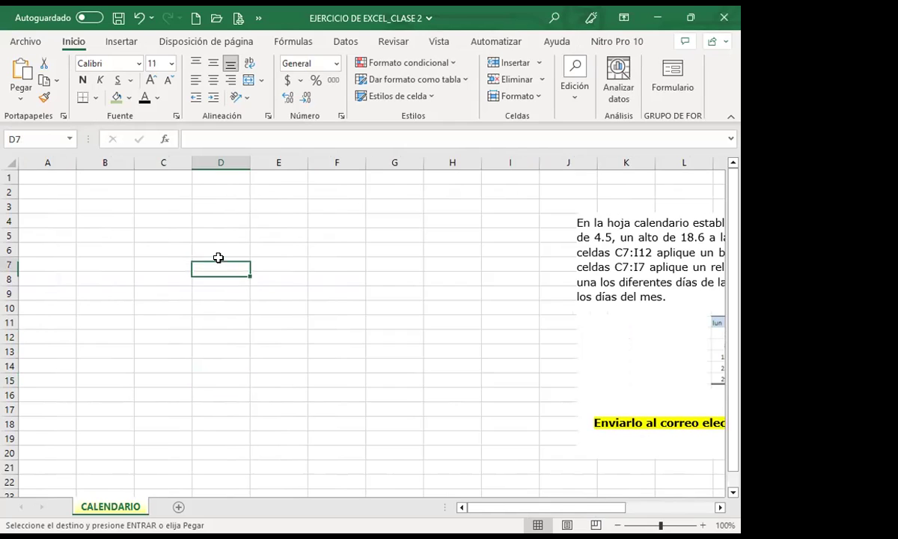
{"action": "left_click_drag", "start_coordinate": [248, 165], "coordinate": [250, 176]}
{"action": "left_click", "coordinate": [249, 189]}
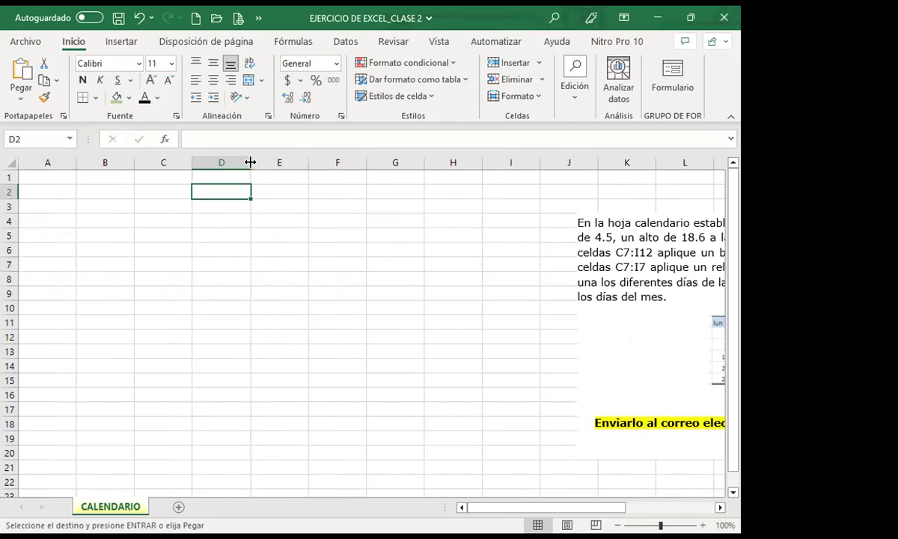
{"action": "left_click", "coordinate": [216, 179]}
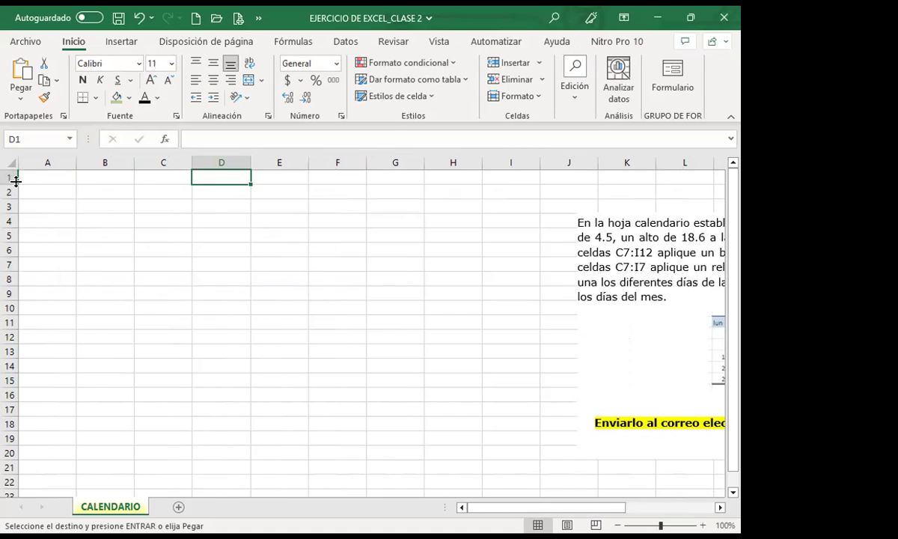
{"action": "left_click_drag", "start_coordinate": [16, 180], "coordinate": [11, 245]}
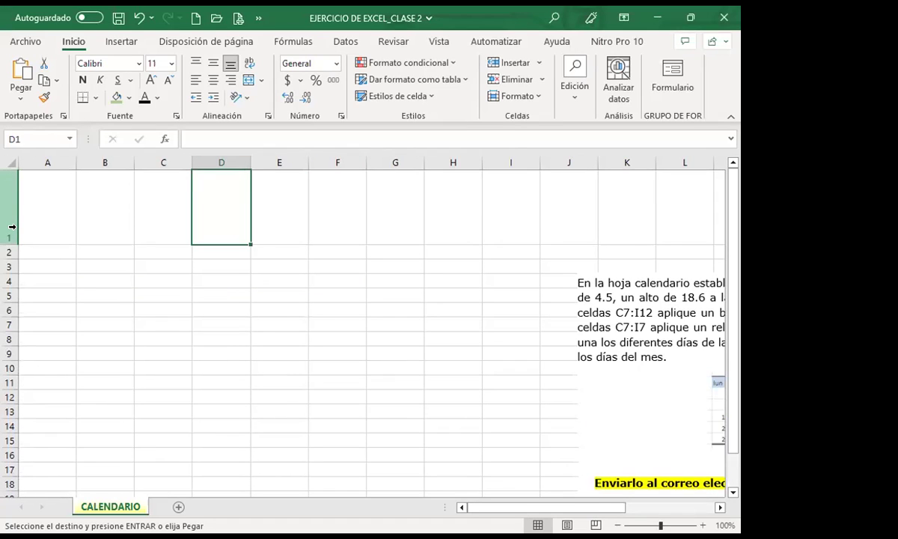
{"action": "key", "text": "ctrl+z"}
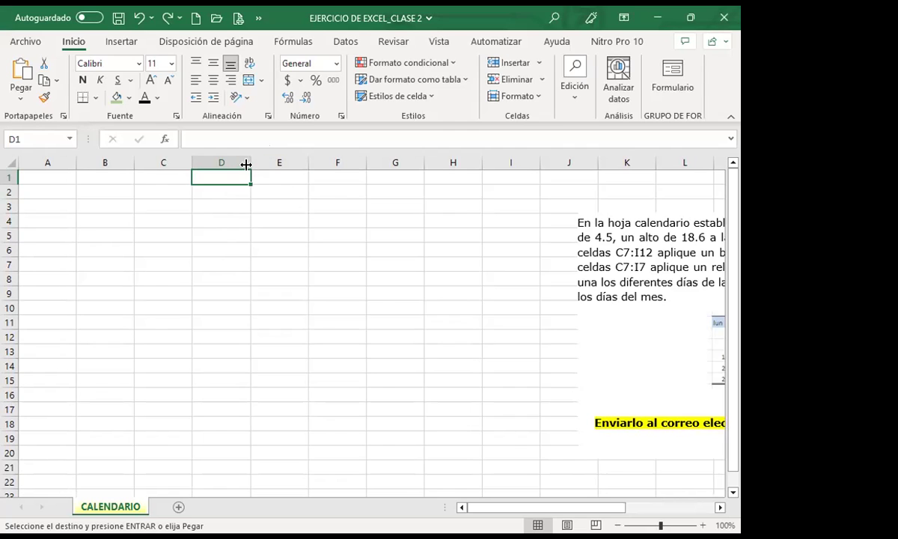
- Readjust column D's width and drag the instructions picture over columns E–L
{"action": "left_click_drag", "start_coordinate": [251, 162], "coordinate": [226, 161]}
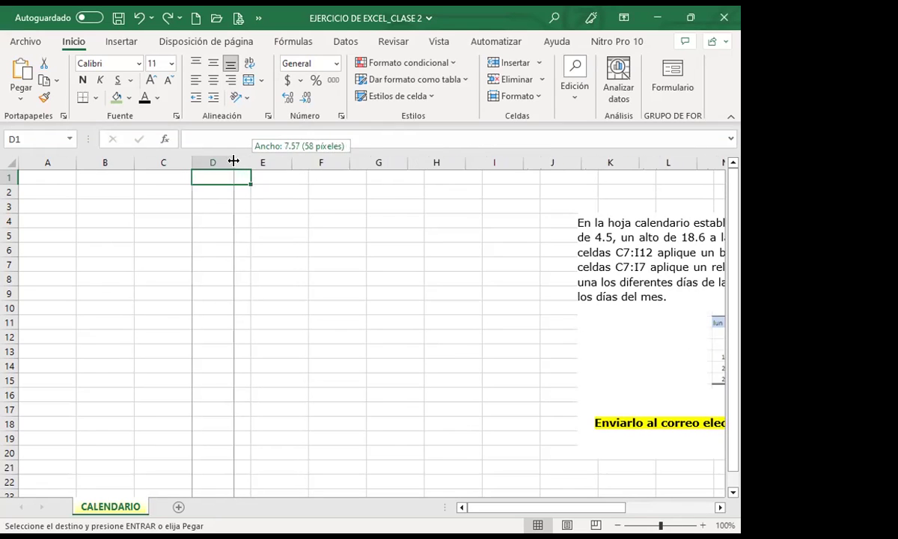
{"action": "left_click_drag", "start_coordinate": [226, 161], "coordinate": [218, 161]}
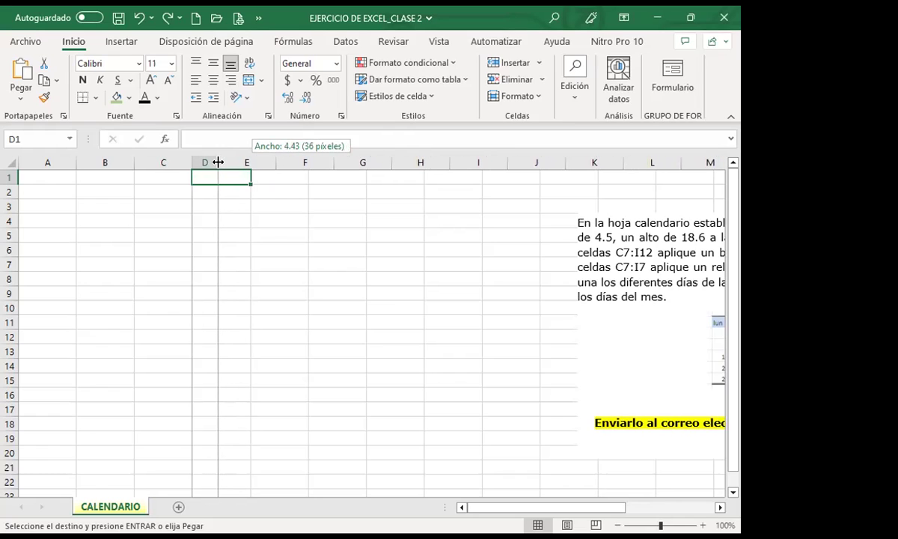
{"action": "left_click_drag", "start_coordinate": [218, 162], "coordinate": [256, 162]}
{"action": "left_click", "coordinate": [219, 201]}
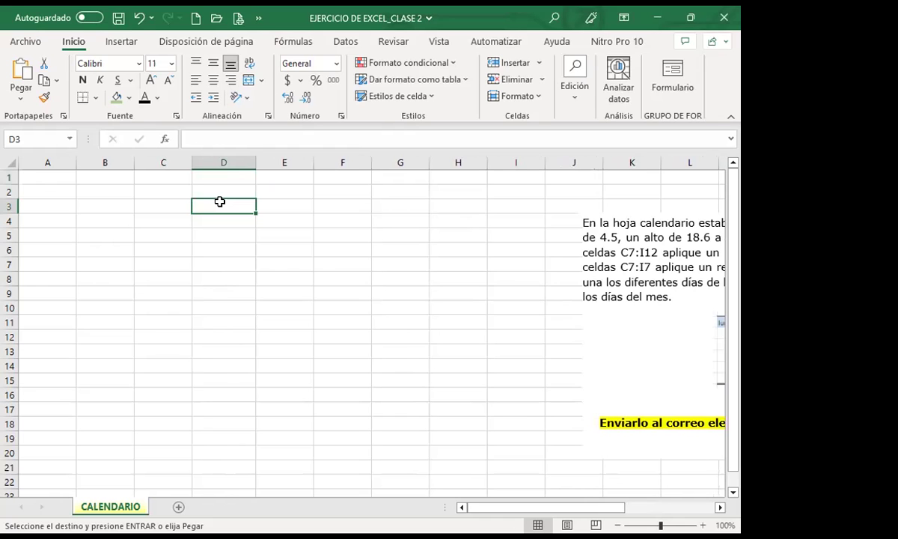
{"action": "left_click_drag", "start_coordinate": [631, 313], "coordinate": [326, 306]}
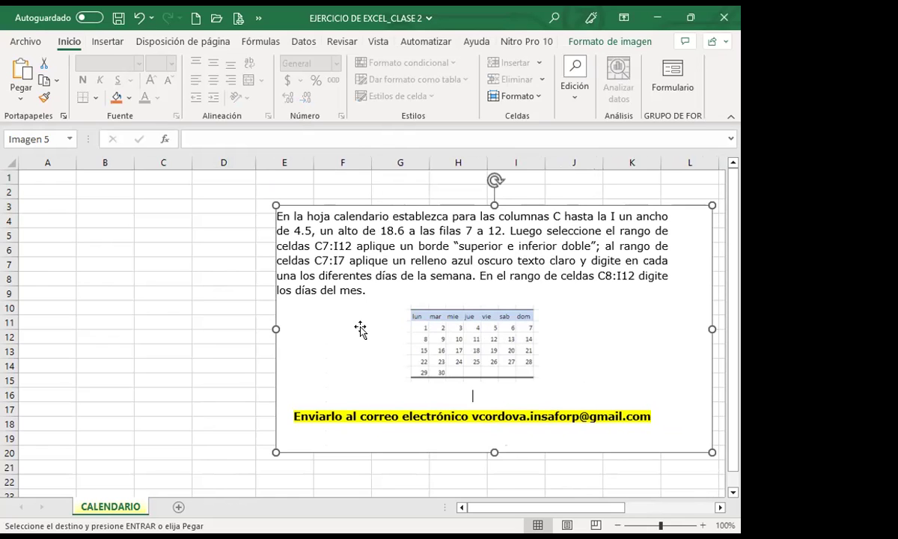
- Set columns C through I to width 4.5 and move the picture to start near J2
{"action": "left_click_drag", "start_coordinate": [341, 337], "coordinate": [532, 359]}
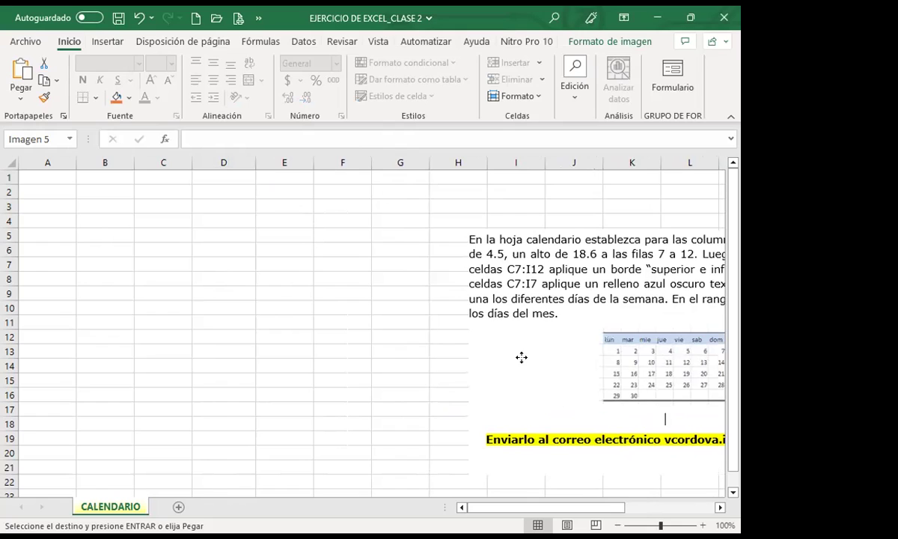
{"action": "left_click", "coordinate": [166, 162]}
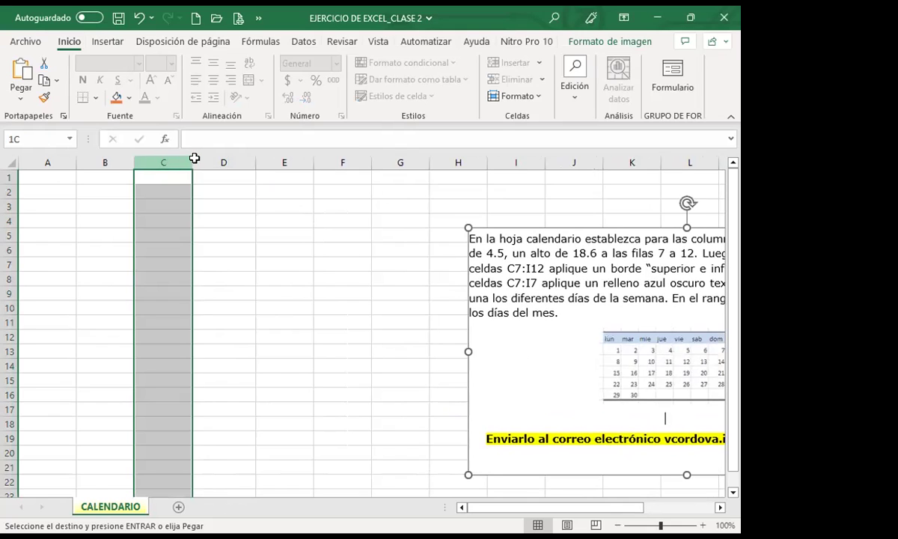
{"action": "left_click_drag", "start_coordinate": [466, 161], "coordinate": [502, 163]}
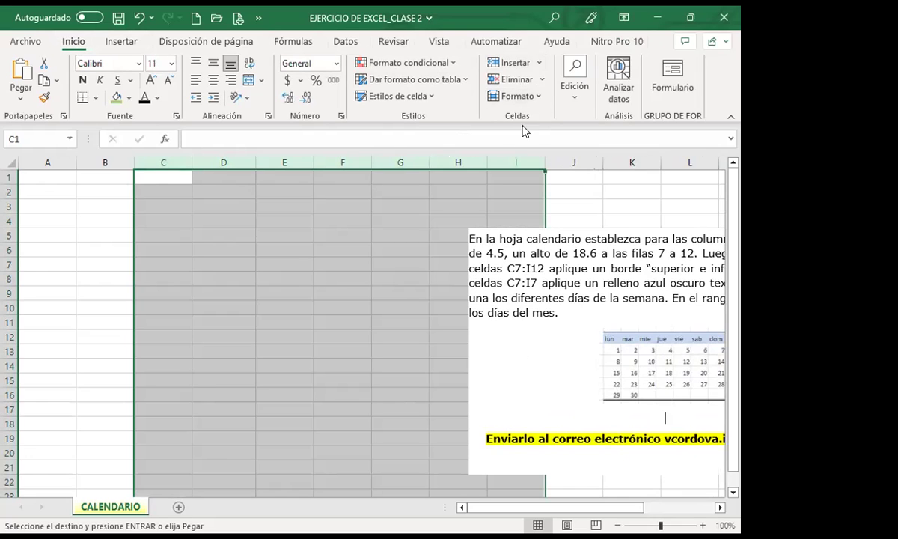
{"action": "left_click", "coordinate": [540, 97]}
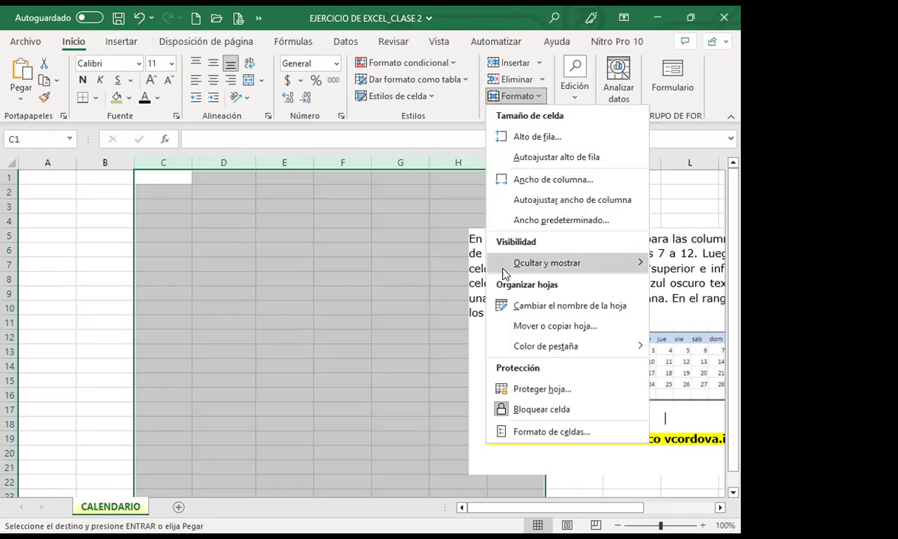
{"action": "mouse_move", "coordinate": [546, 262]}
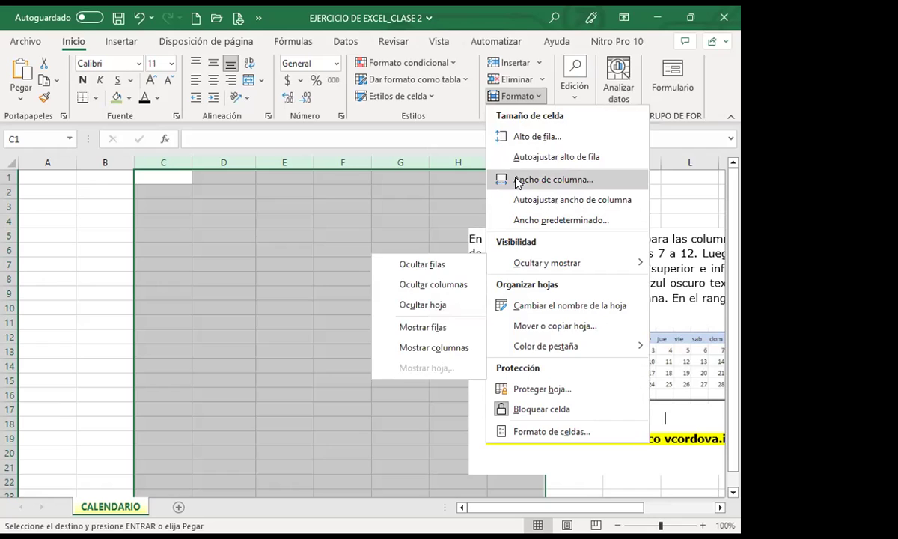
{"action": "left_click", "coordinate": [518, 180]}
{"action": "type", "text": "4.5"}
{"action": "left_click", "coordinate": [445, 309]}
{"action": "mouse_move", "coordinate": [436, 249]}
{"action": "left_mouse_down"}
{"action": "mouse_move", "coordinate": [505, 211]}
{"action": "mouse_move", "coordinate": [494, 212]}
{"action": "left_mouse_up"}
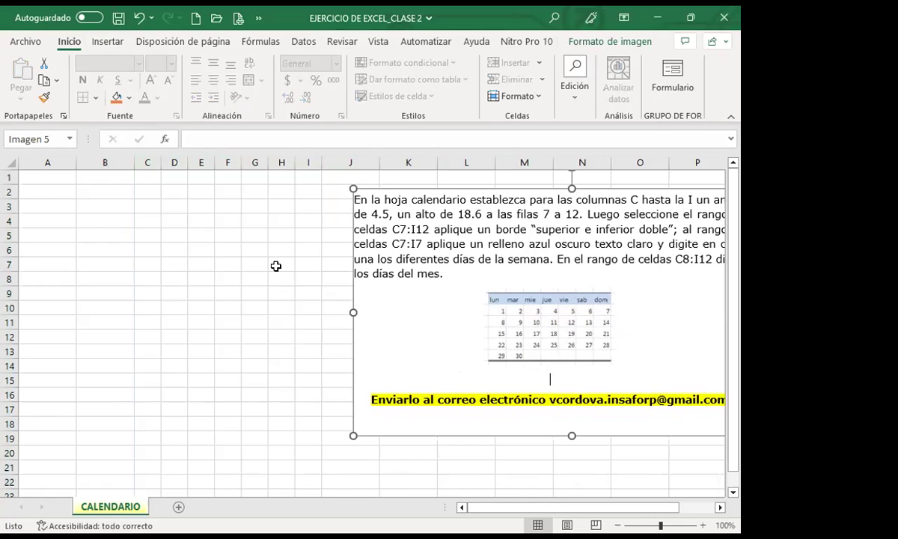
- Set rows 7 through 12 to a height of 18.6
{"action": "left_click", "coordinate": [221, 278]}
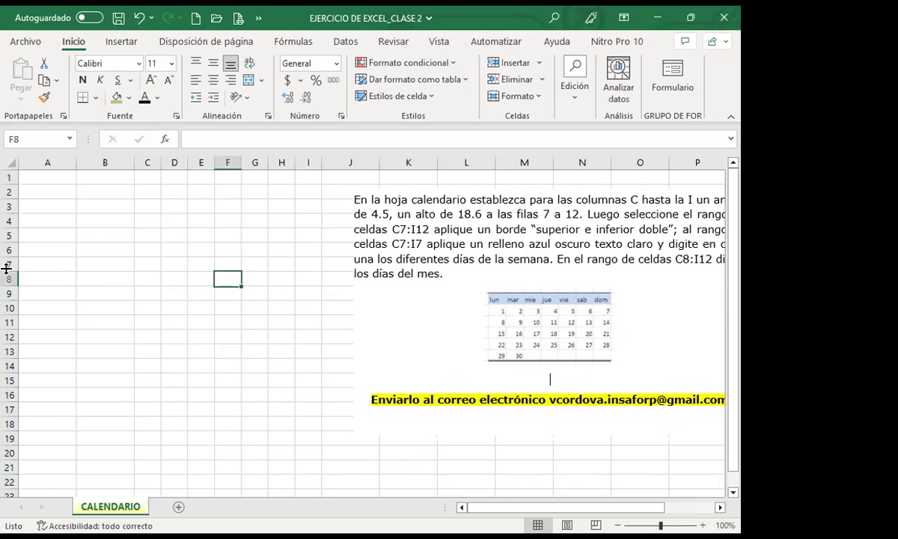
{"action": "left_click", "coordinate": [9, 266]}
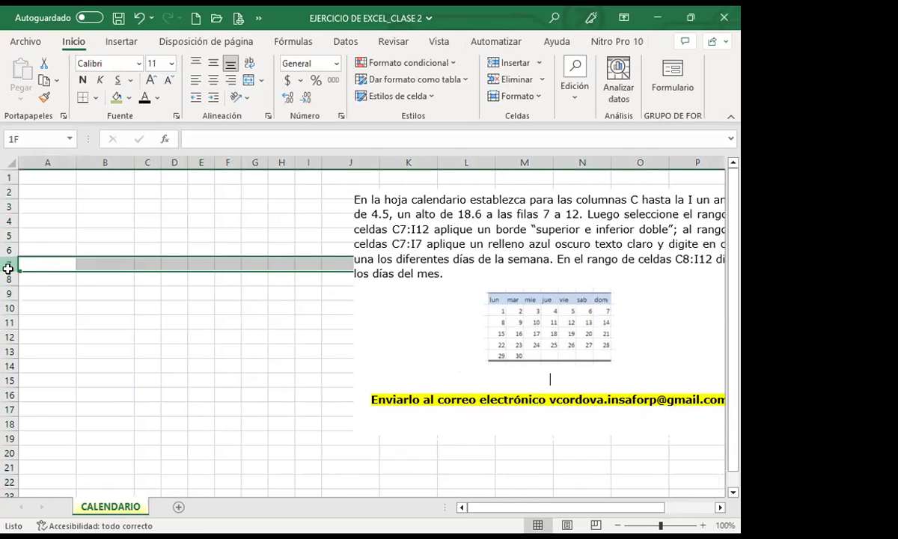
{"action": "left_click_drag", "start_coordinate": [9, 265], "coordinate": [5, 336]}
{"action": "left_click", "coordinate": [539, 101]}
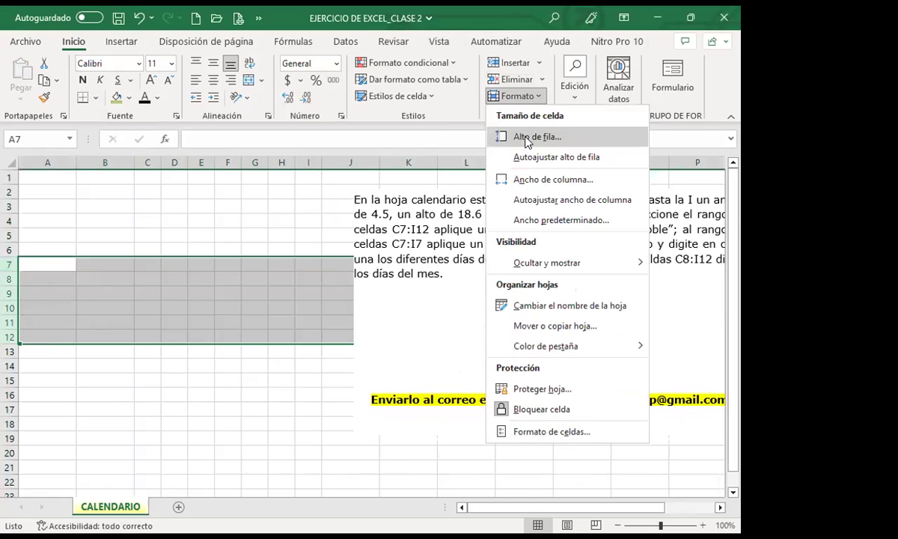
{"action": "key", "text": "Return"}
{"action": "type", "text": "18.6"}
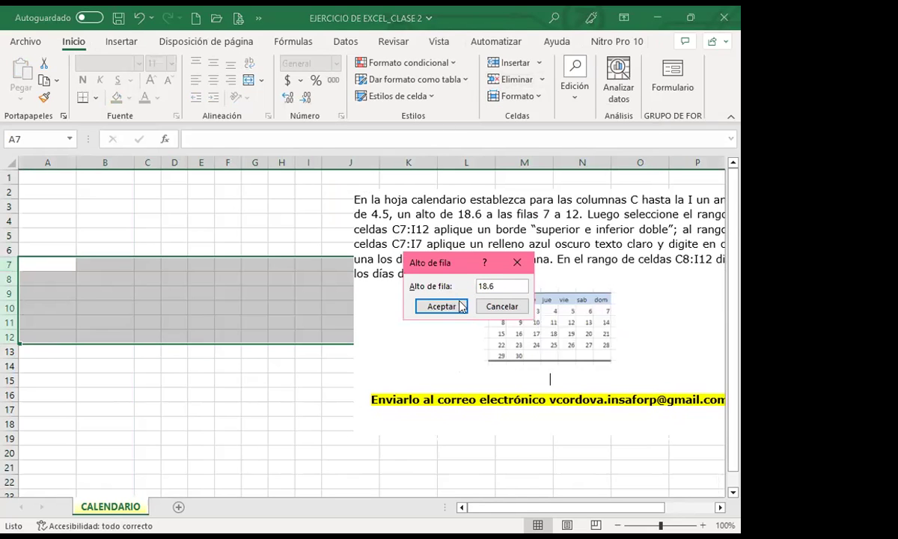
{"action": "left_click", "coordinate": [443, 307]}
- Shift the instructions picture further right and select the calendar range C7:I12
{"action": "left_click", "coordinate": [281, 318]}
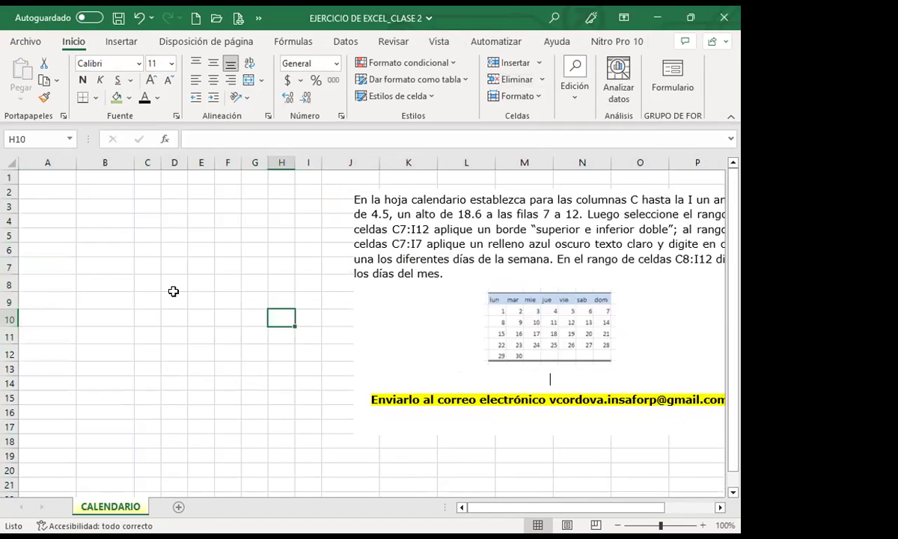
{"action": "left_click", "coordinate": [149, 266]}
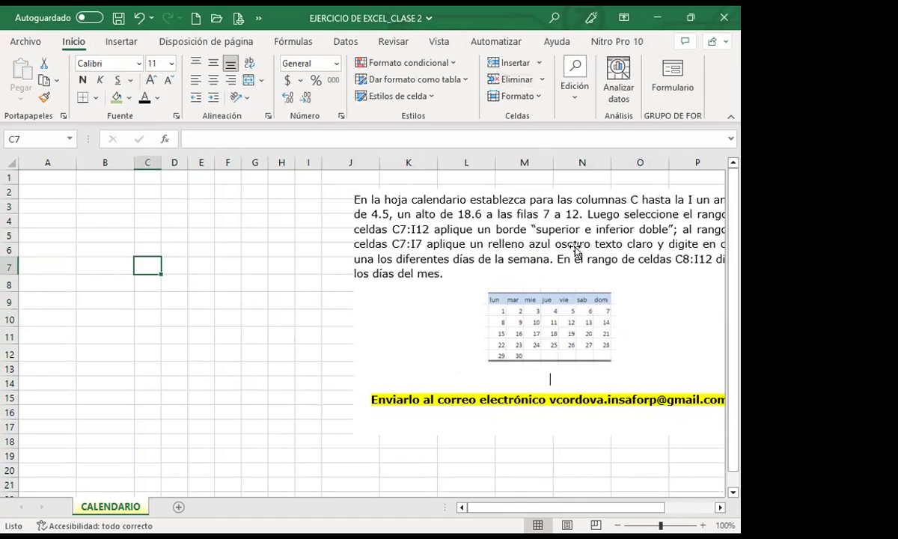
{"action": "left_click_drag", "start_coordinate": [572, 229], "coordinate": [475, 244]}
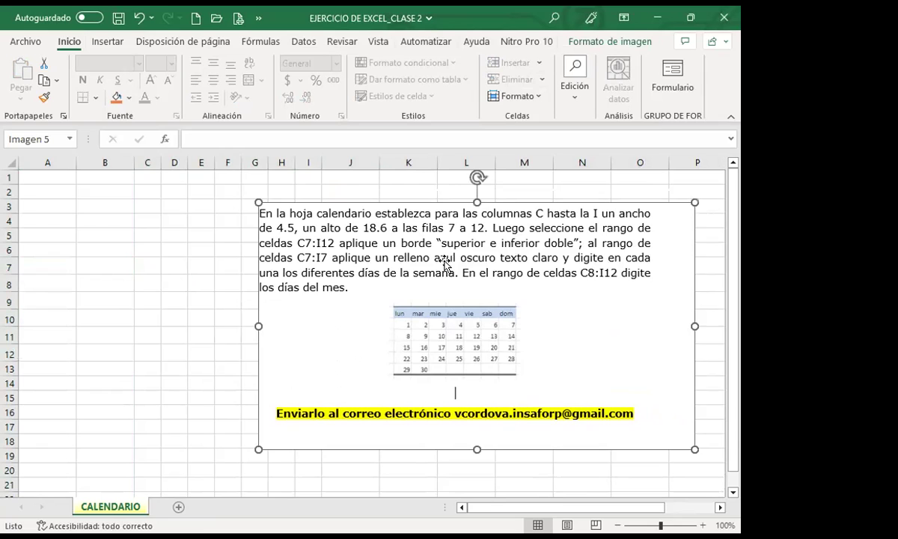
{"action": "left_click_drag", "start_coordinate": [418, 247], "coordinate": [534, 243]}
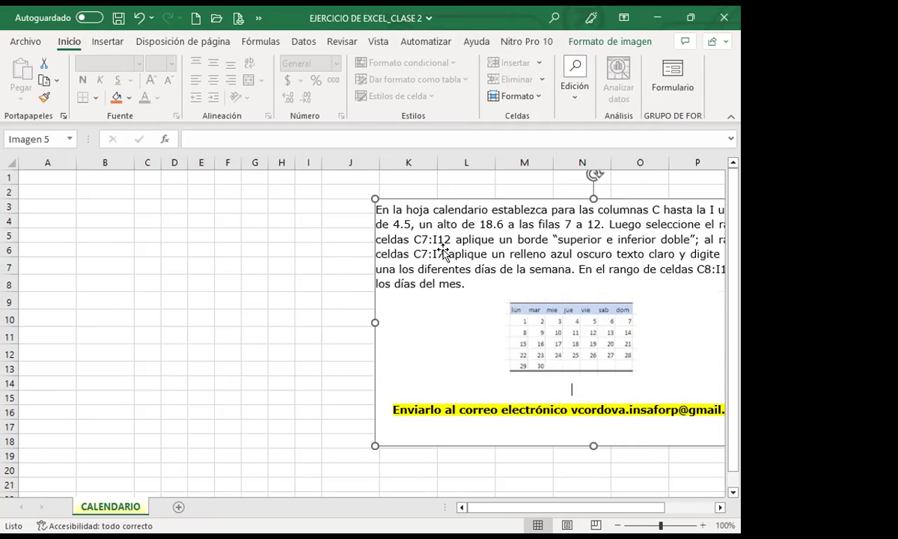
{"action": "left_click_drag", "start_coordinate": [439, 262], "coordinate": [465, 261]}
{"action": "left_click", "coordinate": [146, 278]}
{"action": "mouse_move", "coordinate": [149, 266]}
{"action": "left_mouse_down"}
{"action": "mouse_move", "coordinate": [306, 316]}
{"action": "mouse_move", "coordinate": [306, 351]}
{"action": "left_mouse_up"}
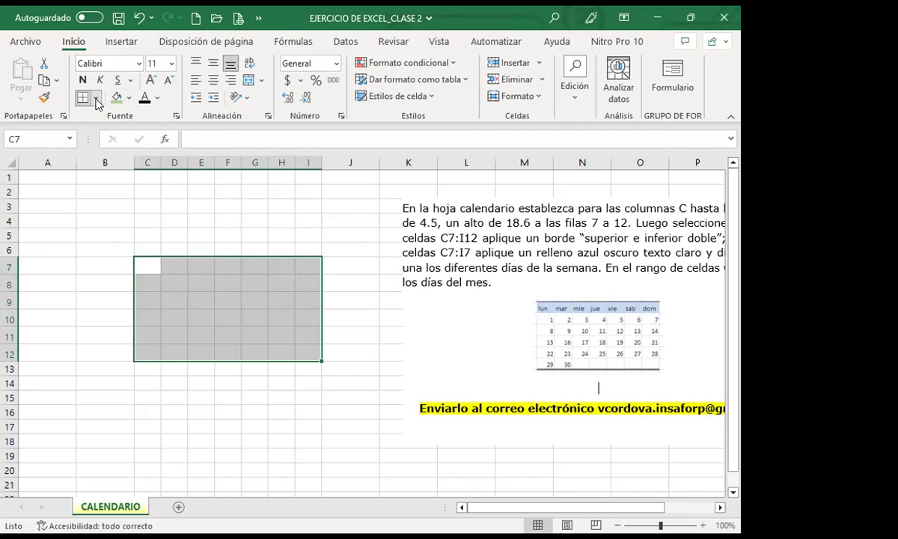
- Give C7:I12 a top border and a double bottom border
{"action": "left_click", "coordinate": [97, 98]}
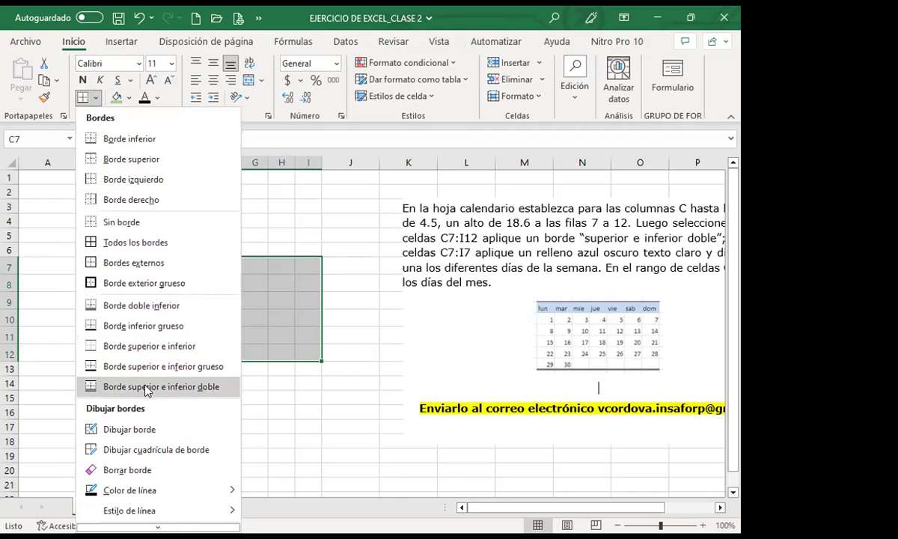
{"action": "left_click", "coordinate": [199, 386]}
{"action": "left_click", "coordinate": [194, 393]}
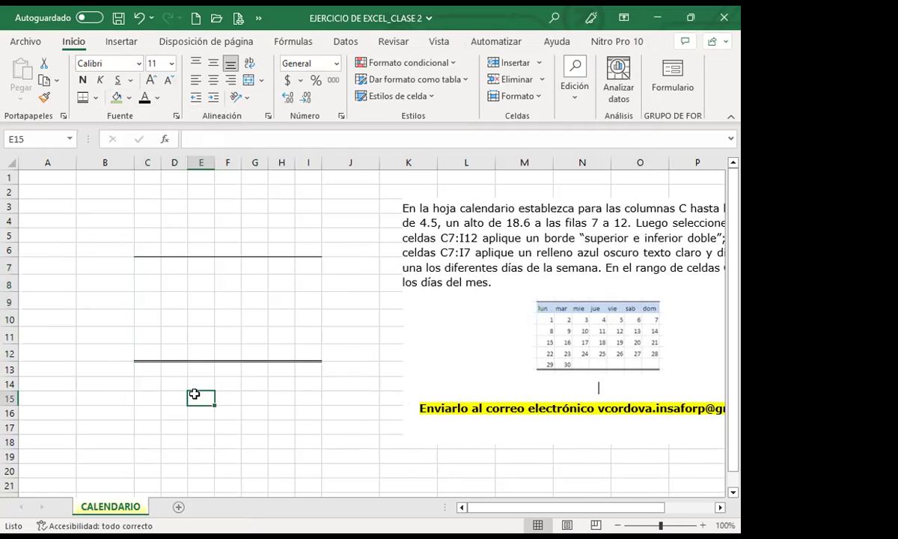
- Reposition the instructions picture at column J and select header row C7:I7
{"action": "mouse_move", "coordinate": [597, 359]}
{"action": "left_mouse_down"}
{"action": "mouse_move", "coordinate": [477, 367]}
{"action": "mouse_move", "coordinate": [490, 370]}
{"action": "left_mouse_up"}
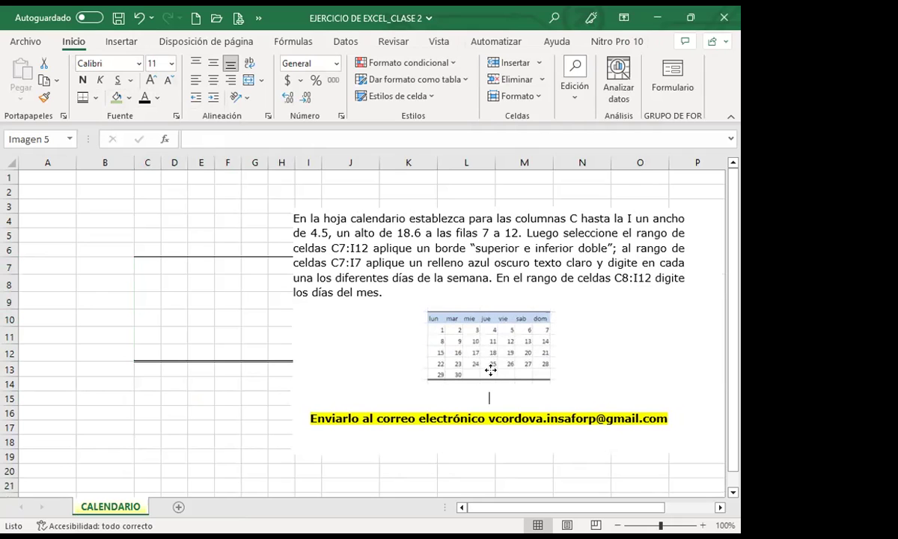
{"action": "left_click_drag", "start_coordinate": [490, 370], "coordinate": [547, 361]}
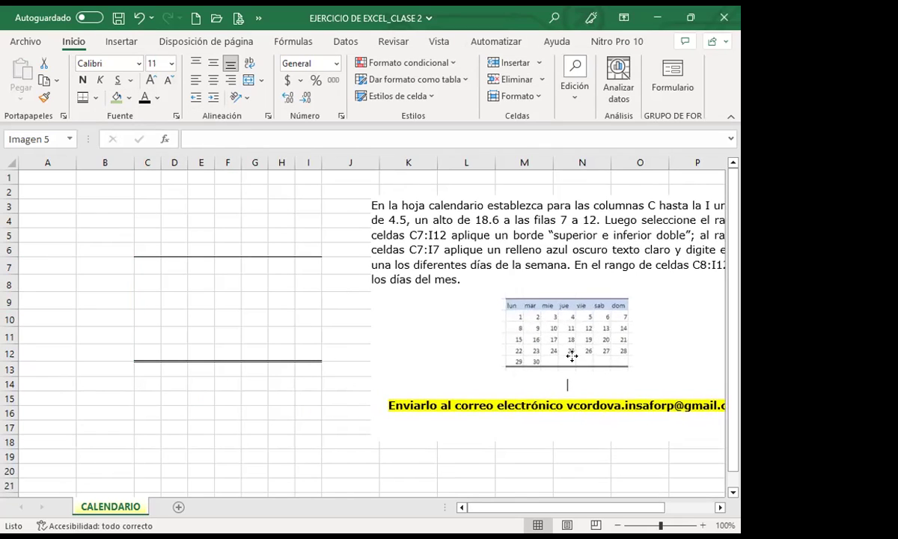
{"action": "left_click_drag", "start_coordinate": [148, 262], "coordinate": [301, 266]}
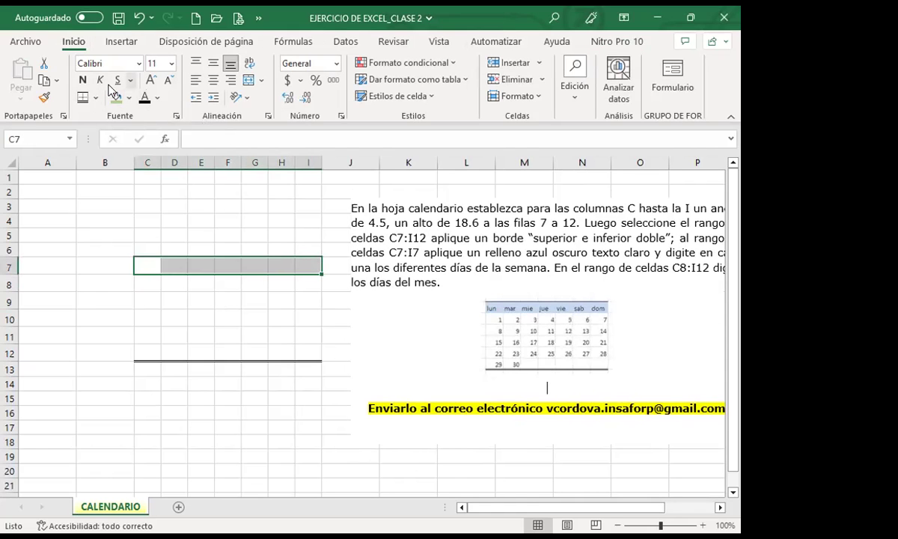
- Fill header row C7:I7 with light blue (Azul, Énfasis 5, Claro 80%)
{"action": "left_click", "coordinate": [177, 117]}
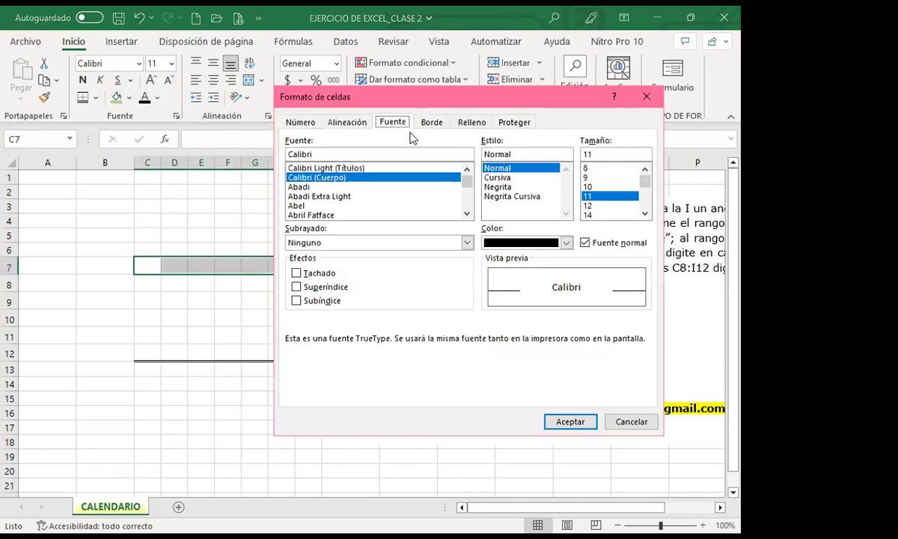
{"action": "left_click", "coordinate": [430, 122]}
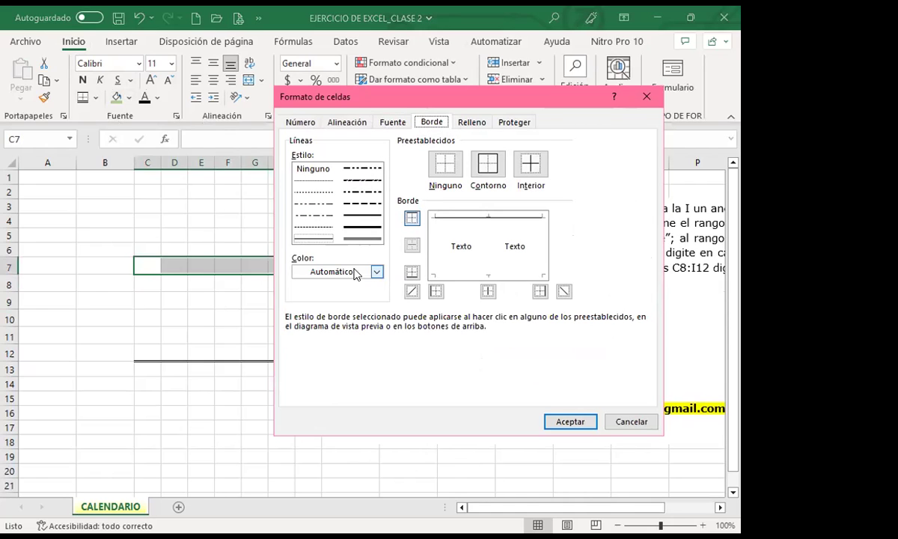
{"action": "left_click", "coordinate": [377, 272]}
{"action": "left_click", "coordinate": [377, 273]}
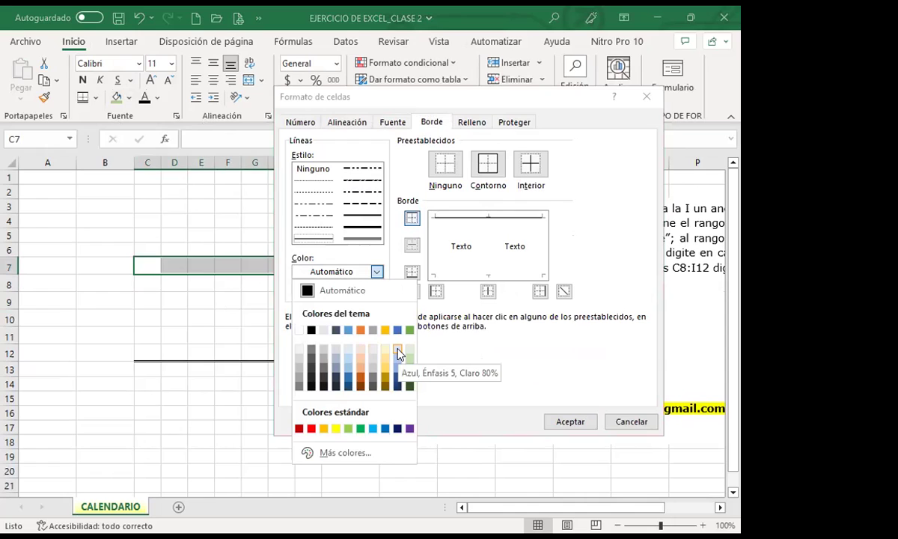
{"action": "left_click", "coordinate": [621, 411]}
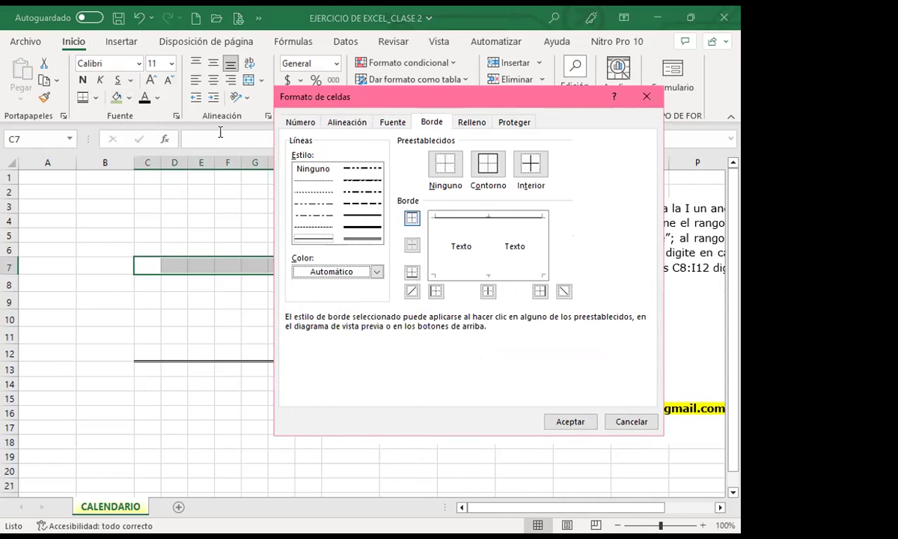
{"action": "key", "text": "Escape"}
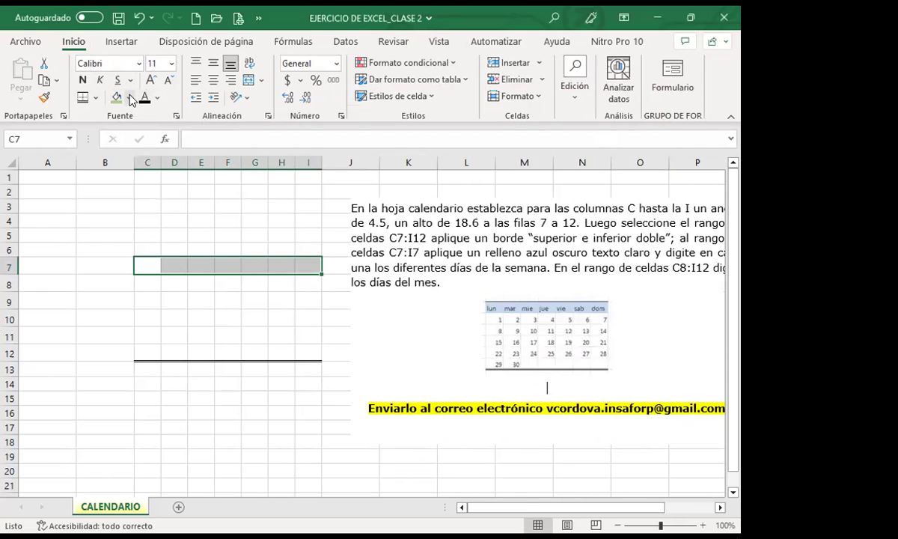
{"action": "left_click", "coordinate": [130, 99]}
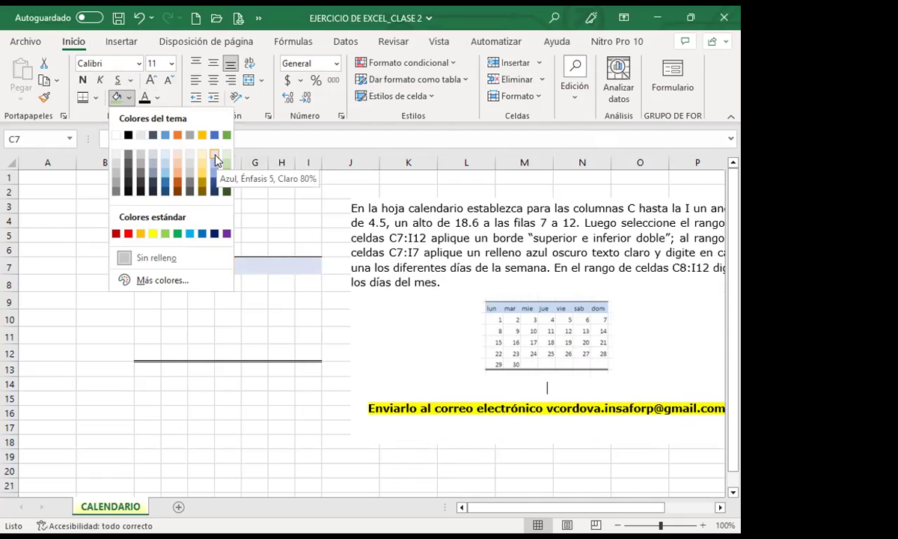
{"action": "left_click", "coordinate": [170, 299]}
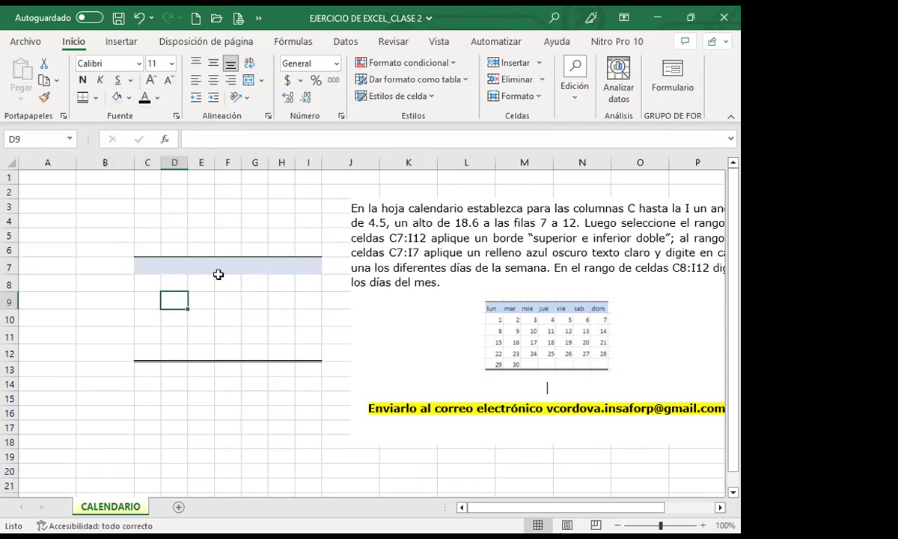
- Nudge the instructions picture left and down, clear of the calendar
{"action": "left_click_drag", "start_coordinate": [529, 308], "coordinate": [497, 306]}
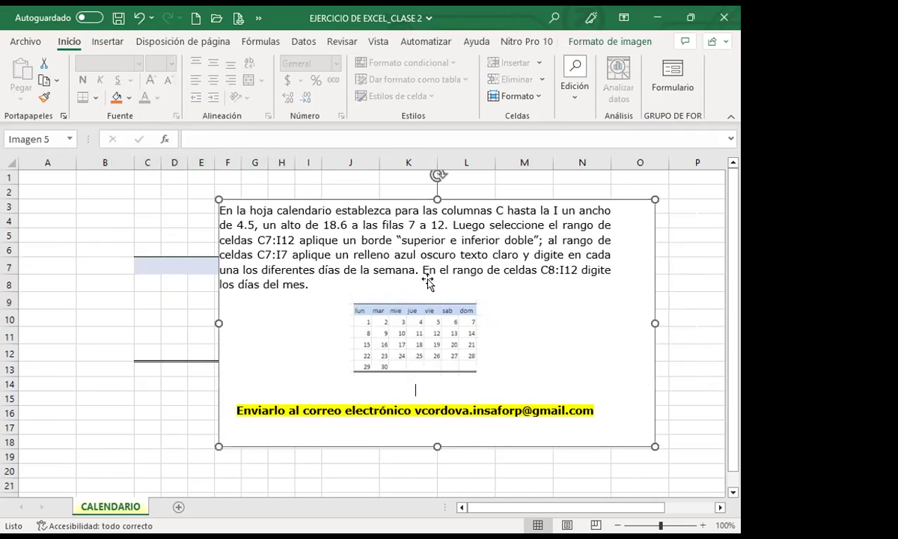
{"action": "key", "text": "Right"}
{"action": "key", "text": "Right"}
{"action": "key", "text": "Right"}
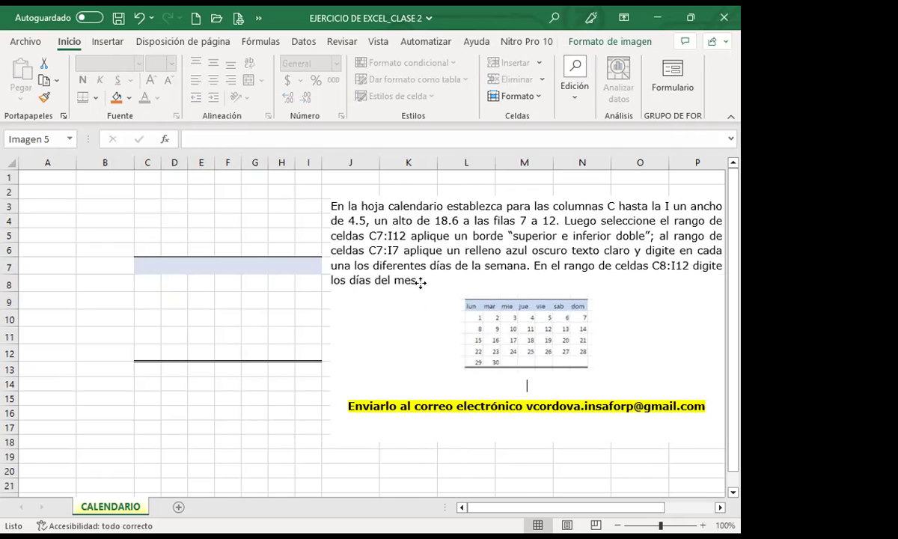
{"action": "mouse_move", "coordinate": [420, 282]}
{"action": "left_mouse_down"}
{"action": "mouse_move", "coordinate": [372, 293]}
{"action": "mouse_move", "coordinate": [473, 291]}
{"action": "left_mouse_up"}
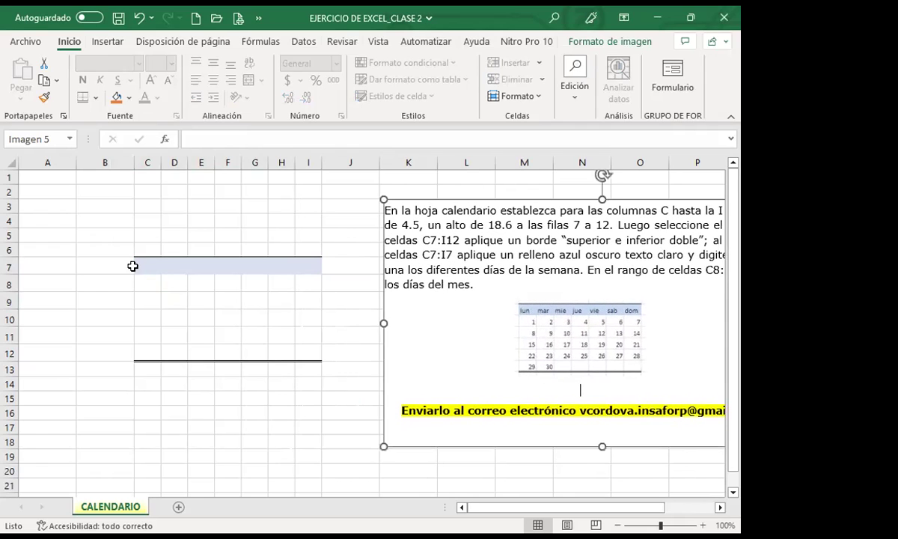
{"action": "left_click", "coordinate": [155, 265]}
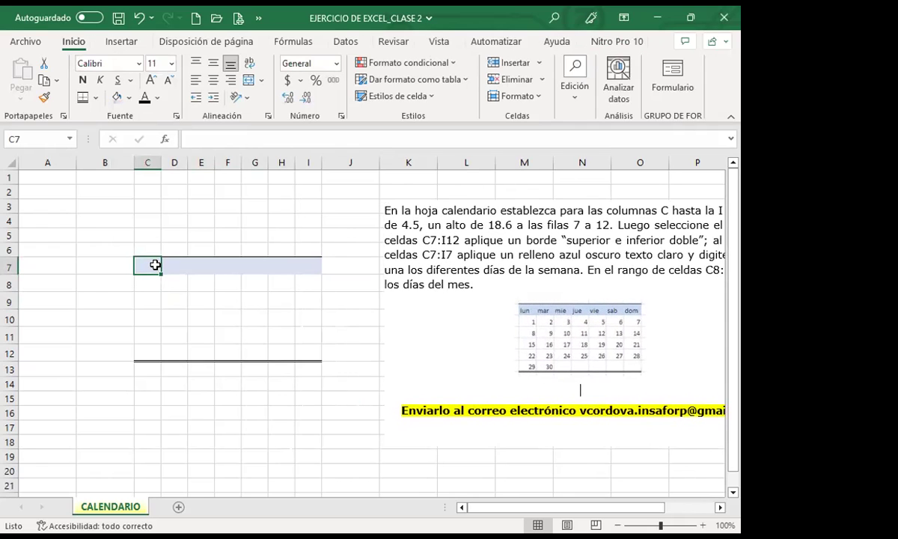
- Enter Lun. in C7 and fill the weekday names across to Dom. in I7
{"action": "type", "text": "Lun."}
{"action": "key", "text": "Return"}
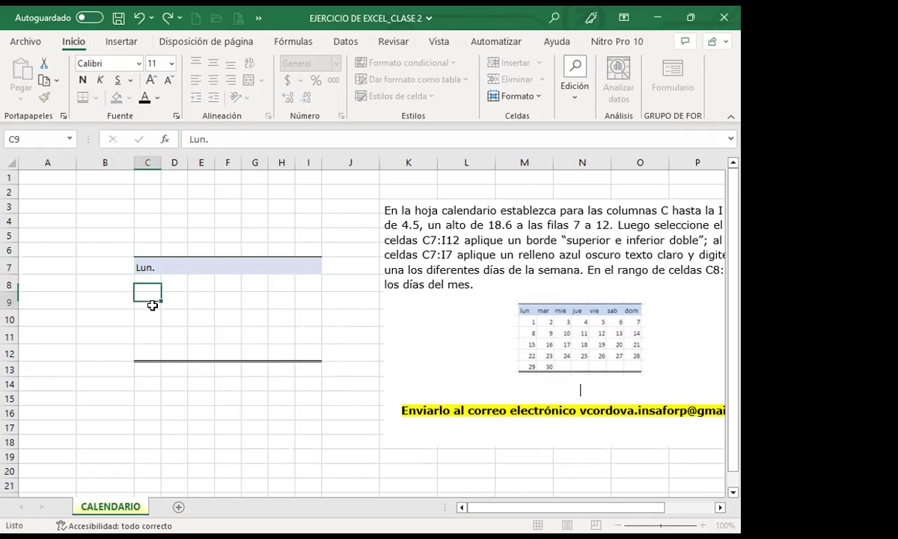
{"action": "left_click", "coordinate": [147, 267]}
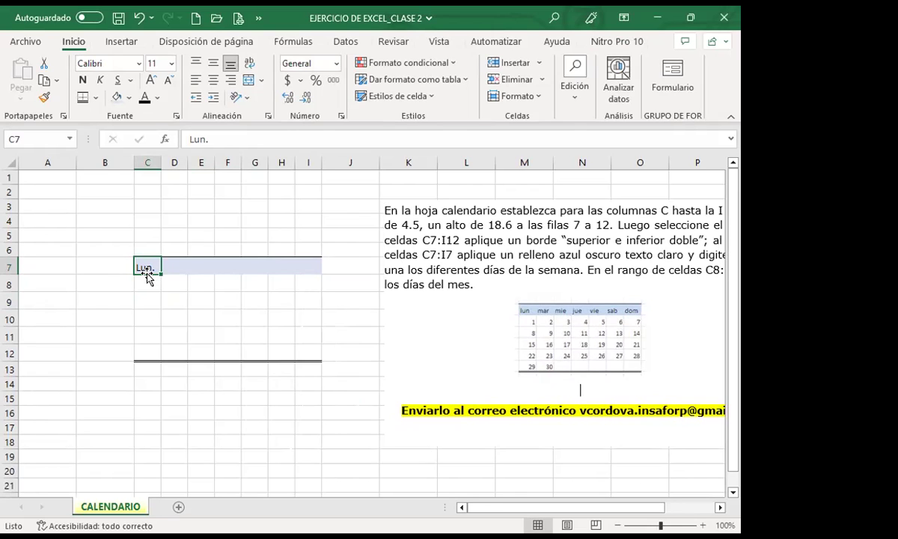
{"action": "left_click_drag", "start_coordinate": [160, 272], "coordinate": [313, 273]}
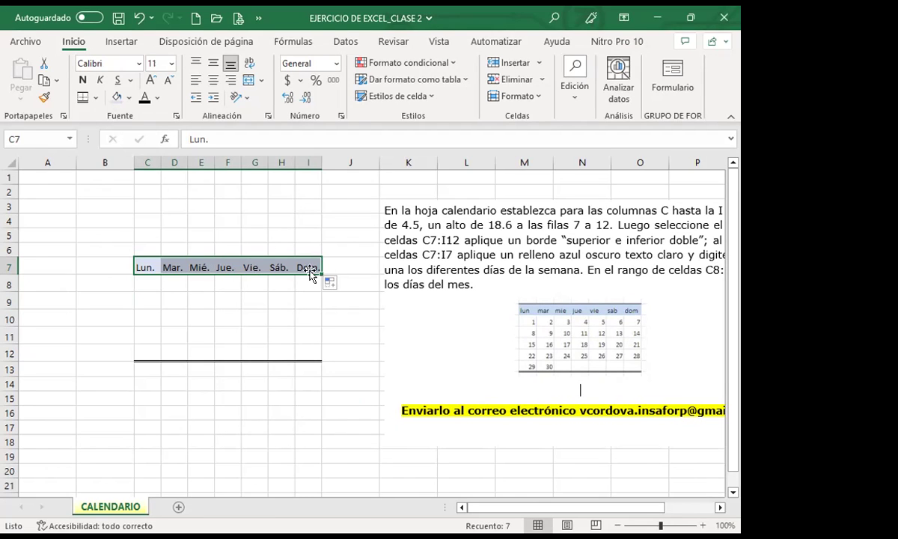
{"action": "left_click", "coordinate": [145, 284]}
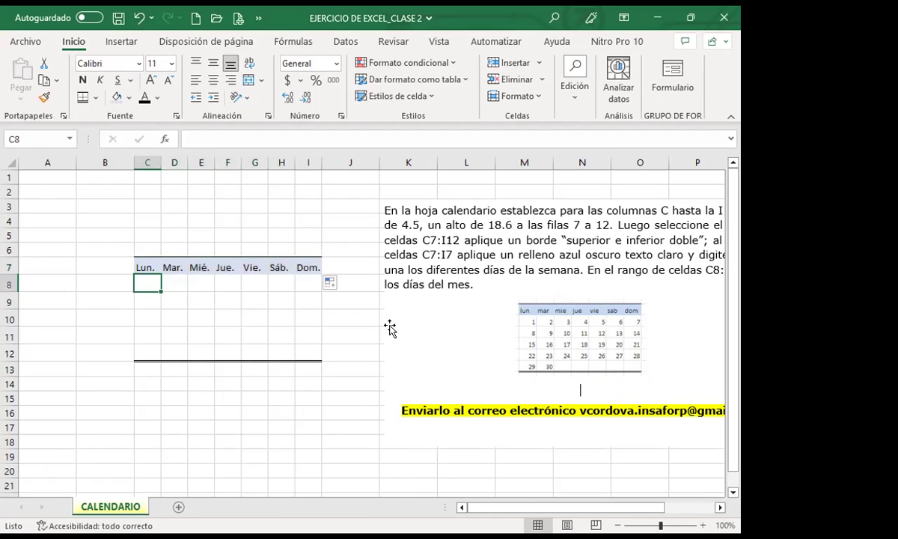
- Type 1, 8, 15, 22 and 29 down cells C8 through C12
{"action": "type", "text": "1+"}
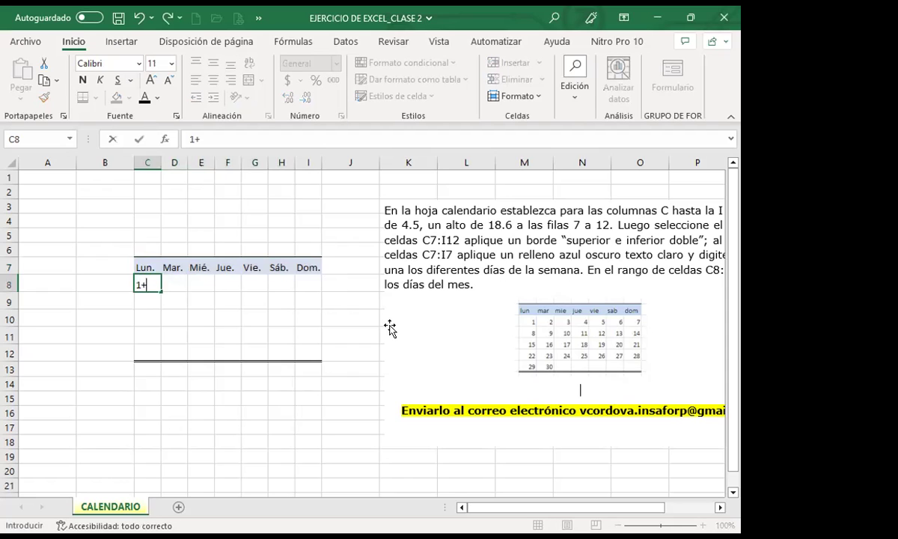
{"action": "key", "text": "BackSpace"}
{"action": "key", "text": "Return"}
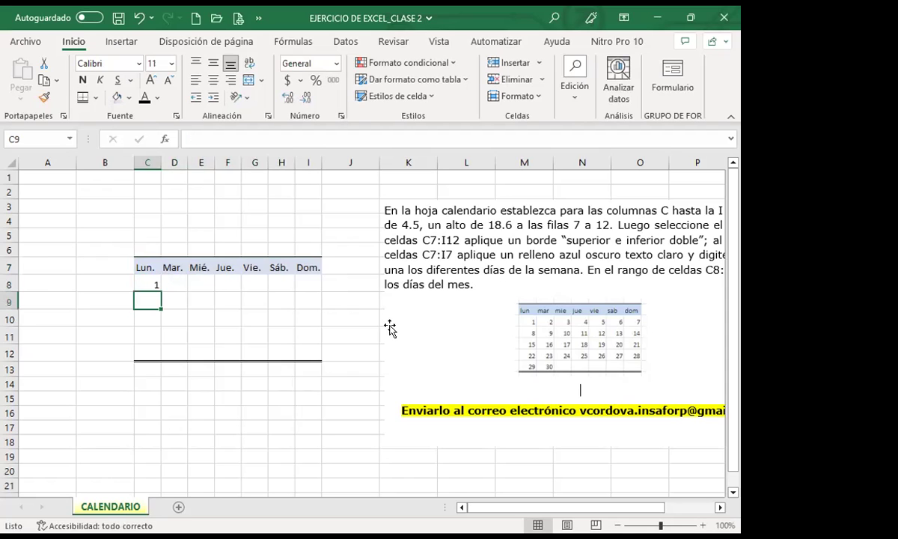
{"action": "type", "text": "8"}
{"action": "key", "text": "Return"}
{"action": "type", "text": "15"}
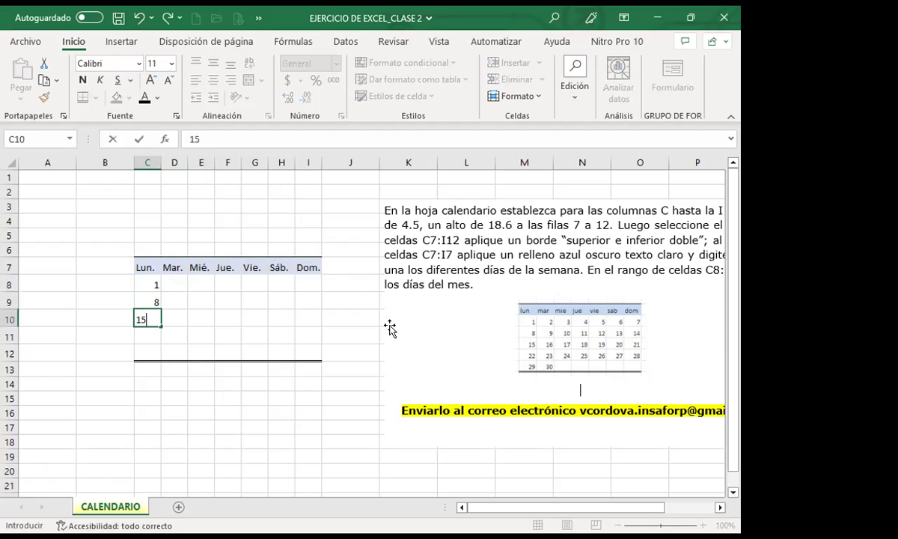
{"action": "key", "text": "Return"}
{"action": "type", "text": "22"}
{"action": "key", "text": "Return"}
{"action": "type", "text": "29"}
{"action": "left_click", "coordinate": [201, 336]}
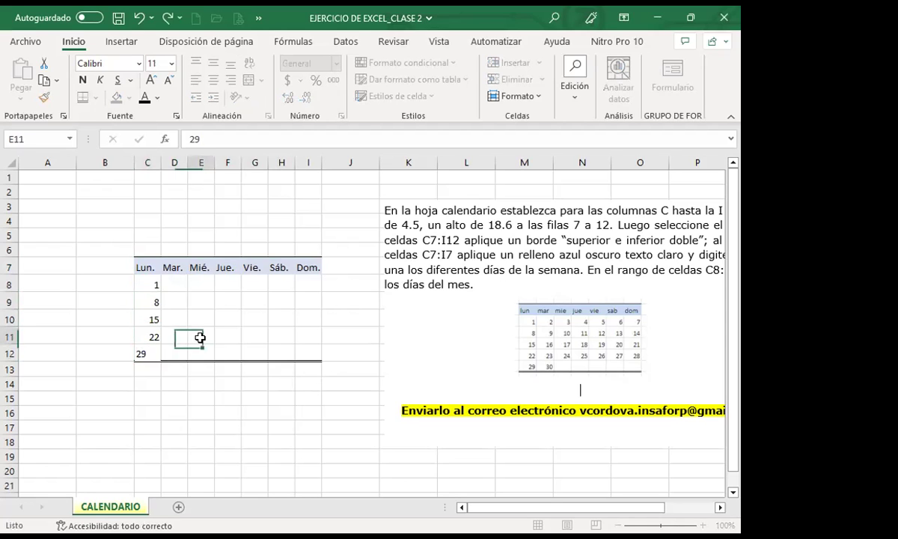
{"action": "left_click", "coordinate": [141, 285]}
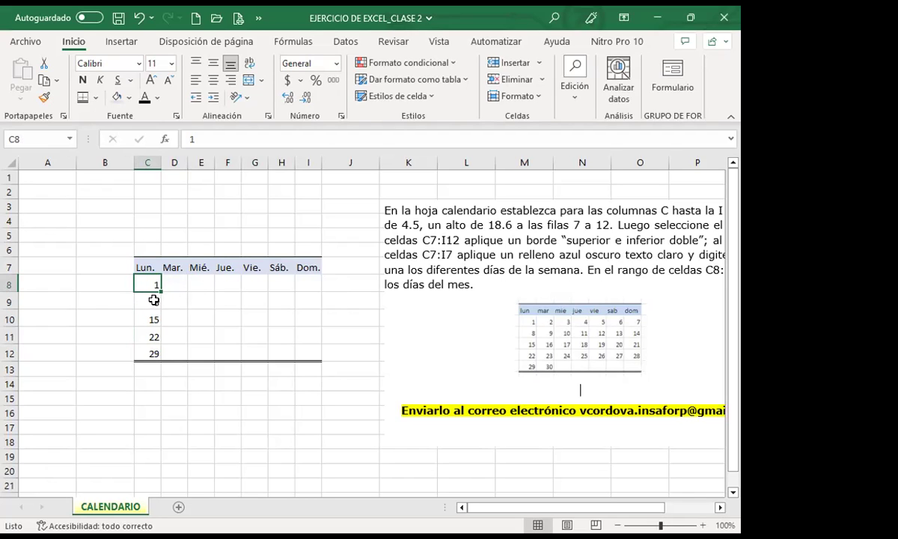
- Fill row 8 across to I8 as a series, giving days 1 to 7
{"action": "left_click_drag", "start_coordinate": [159, 290], "coordinate": [317, 291]}
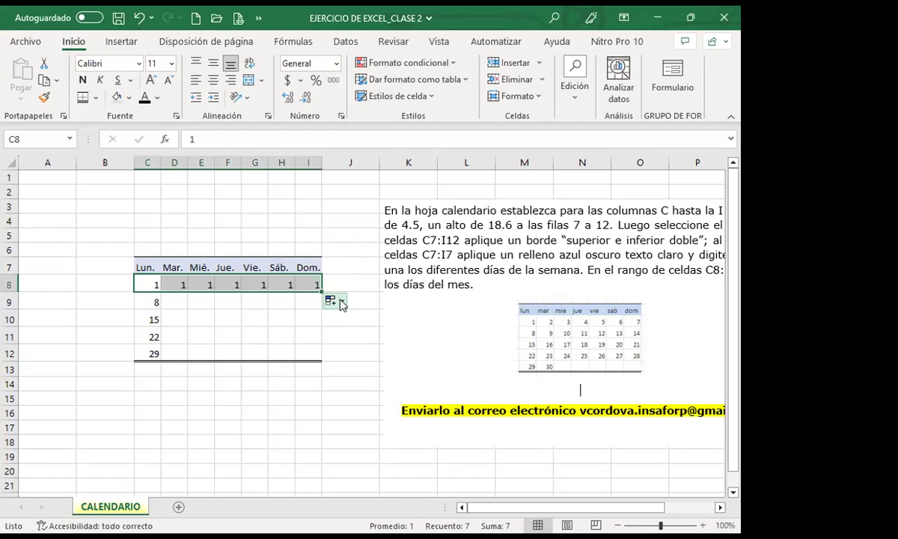
{"action": "left_click", "coordinate": [342, 302]}
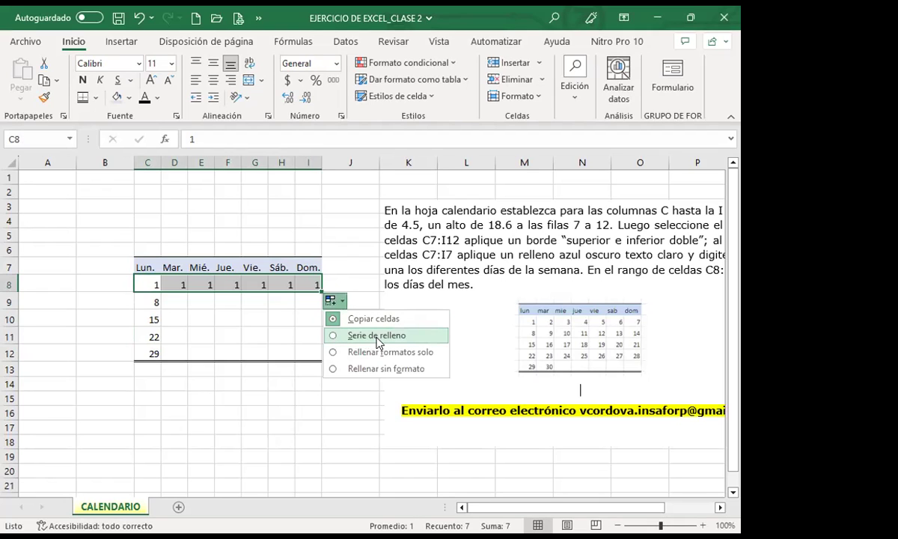
{"action": "left_click", "coordinate": [377, 335]}
- Fill rows 9–11 from column C across to I as running day series
{"action": "left_click", "coordinate": [152, 303]}
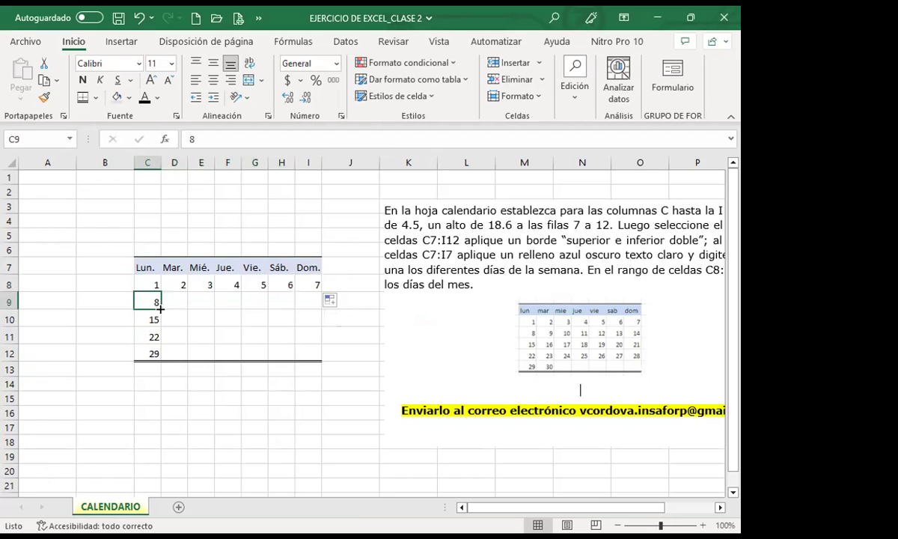
{"action": "left_click_drag", "start_coordinate": [161, 309], "coordinate": [164, 342]}
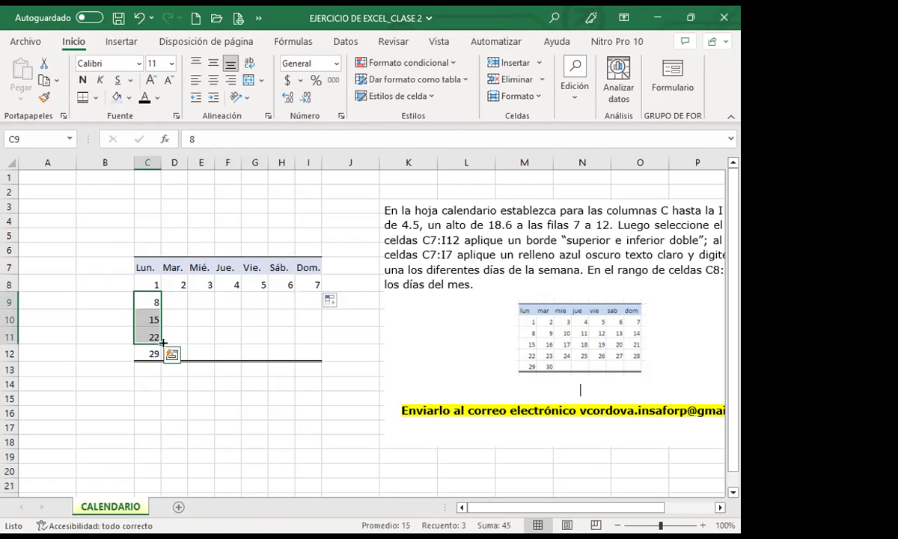
{"action": "left_click_drag", "start_coordinate": [163, 342], "coordinate": [322, 343]}
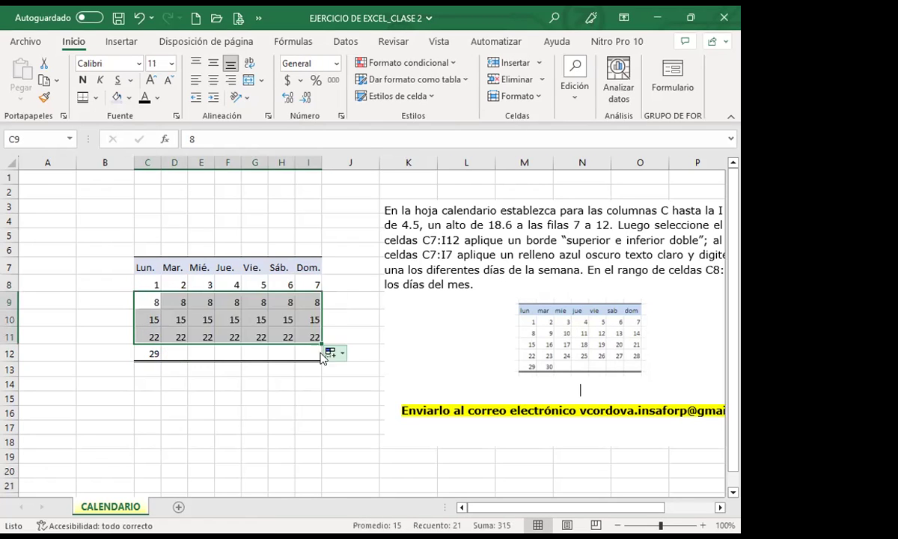
{"action": "left_click", "coordinate": [330, 353]}
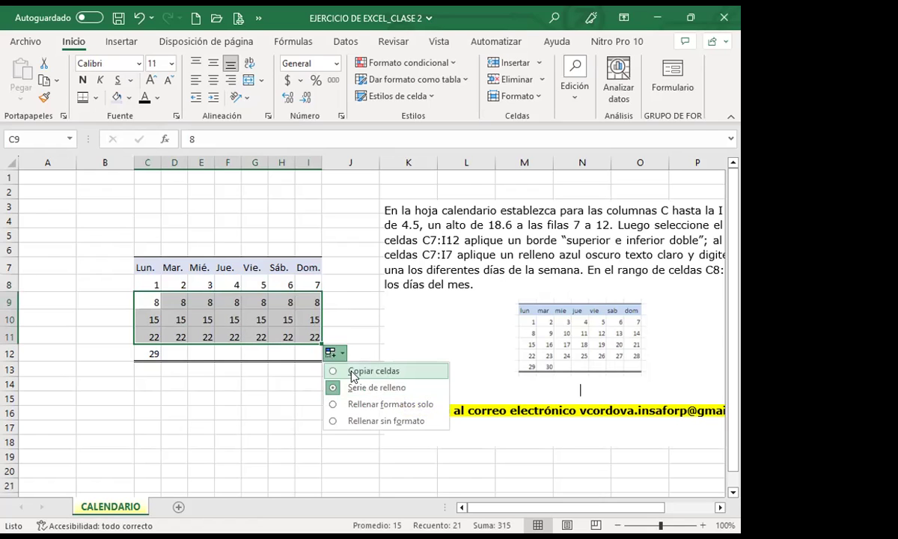
{"action": "left_click", "coordinate": [352, 371]}
{"action": "left_click", "coordinate": [330, 353]}
{"action": "left_click", "coordinate": [334, 386]}
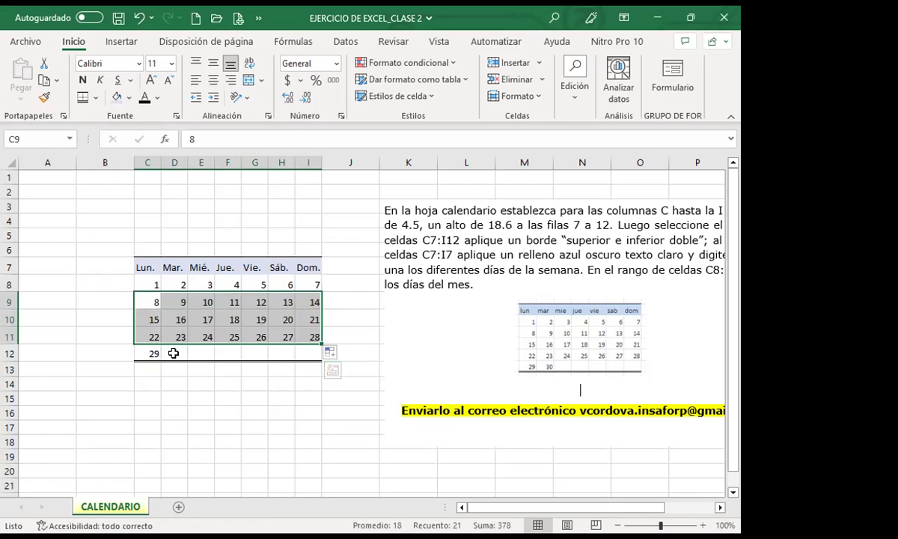
{"action": "left_click", "coordinate": [151, 353]}
- Enter 30 in D12 and slide the instructions picture left over the calendar
{"action": "left_click", "coordinate": [180, 353]}
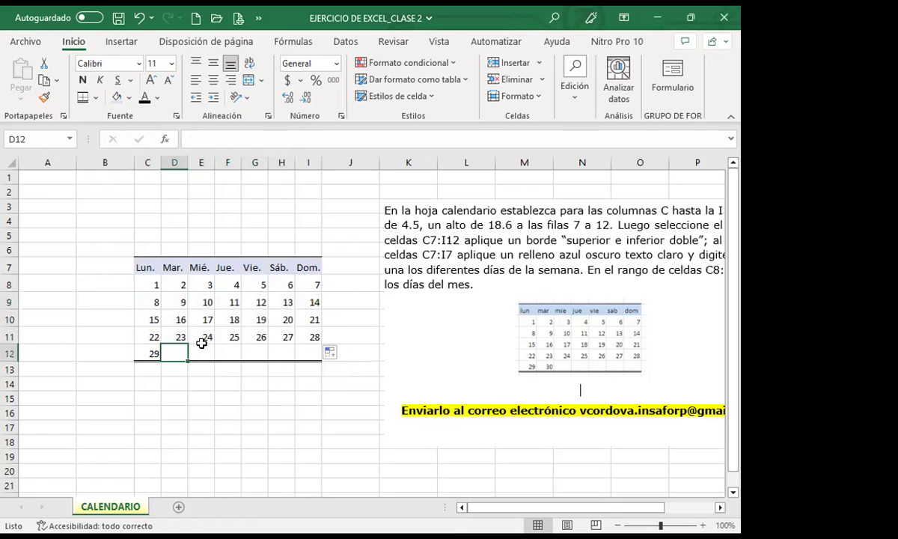
{"action": "type", "text": "30"}
{"action": "left_click", "coordinate": [204, 398]}
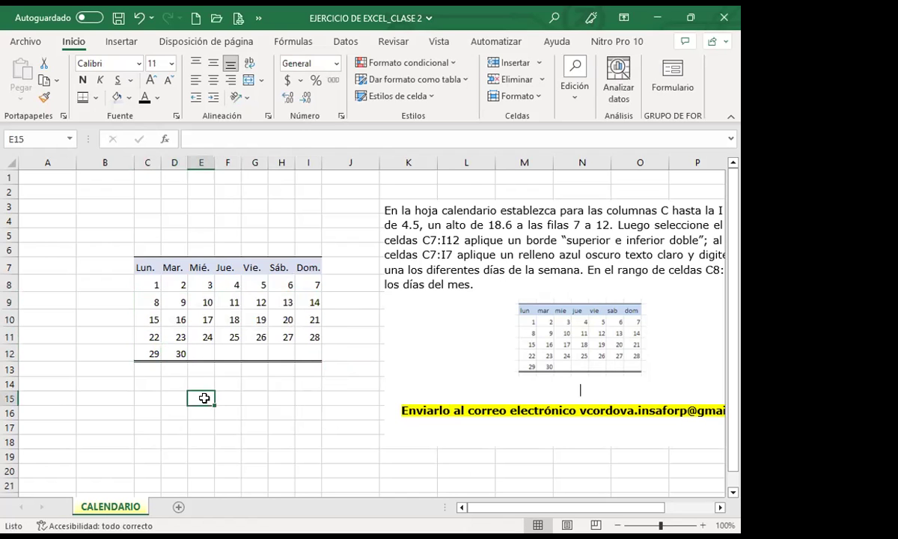
{"action": "left_click_drag", "start_coordinate": [517, 346], "coordinate": [330, 346]}
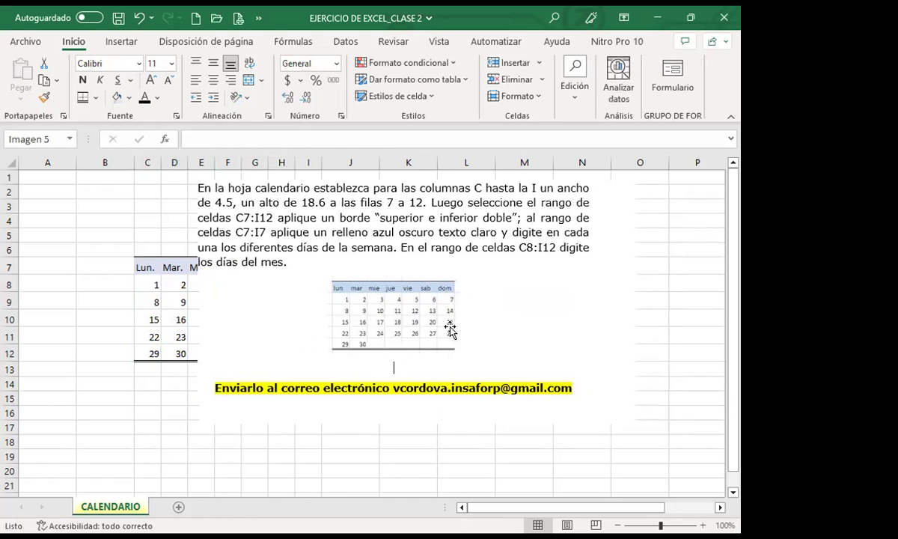
- Move the instruction picture back right to column K and deselect it
{"action": "left_click", "coordinate": [450, 328]}
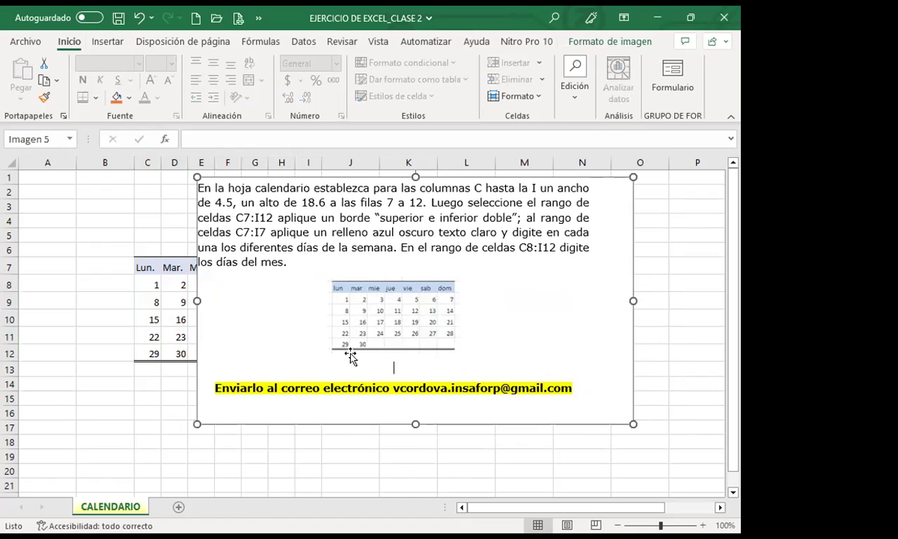
{"action": "left_click_drag", "start_coordinate": [350, 357], "coordinate": [440, 350]}
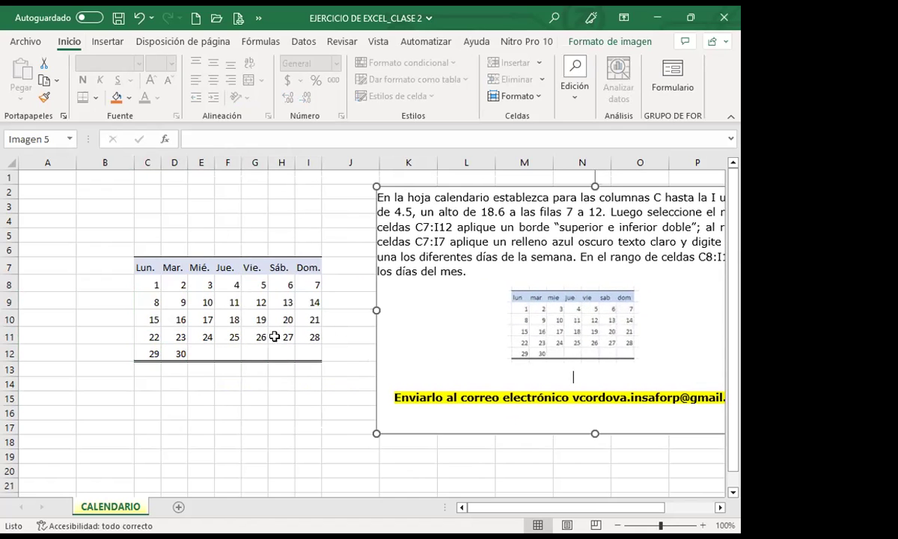
{"action": "left_click", "coordinate": [247, 312]}
- Click cells around the calendar: the day 10 cell, H12, F2 and H3
{"action": "left_click", "coordinate": [196, 250]}
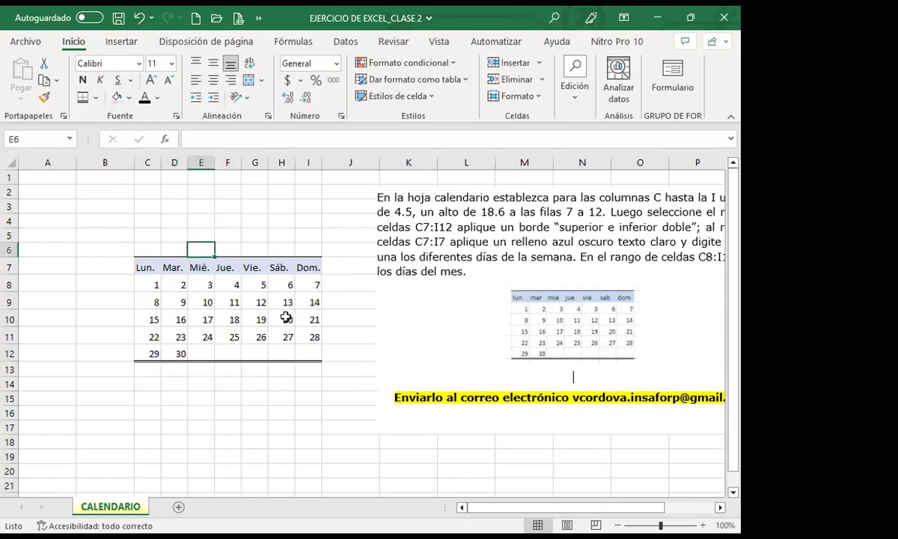
{"action": "left_click", "coordinate": [206, 305]}
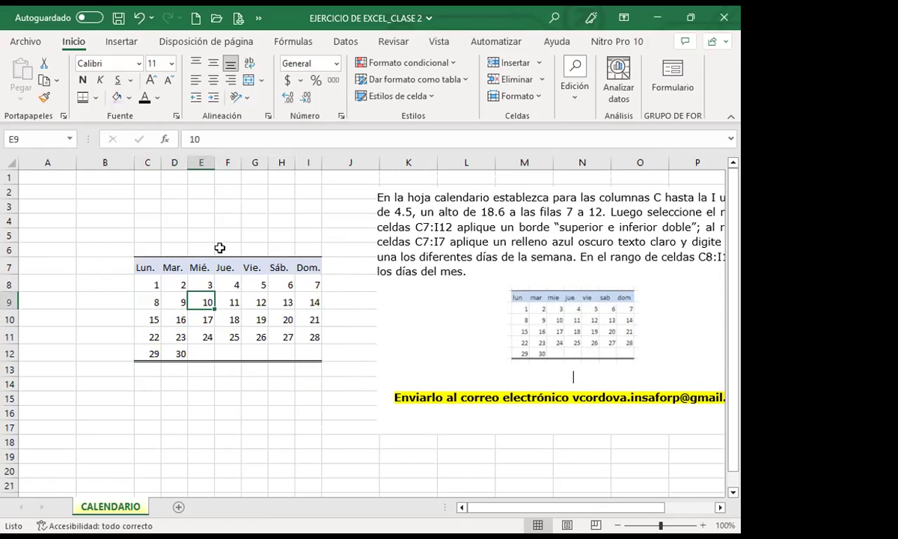
{"action": "left_click", "coordinate": [268, 353]}
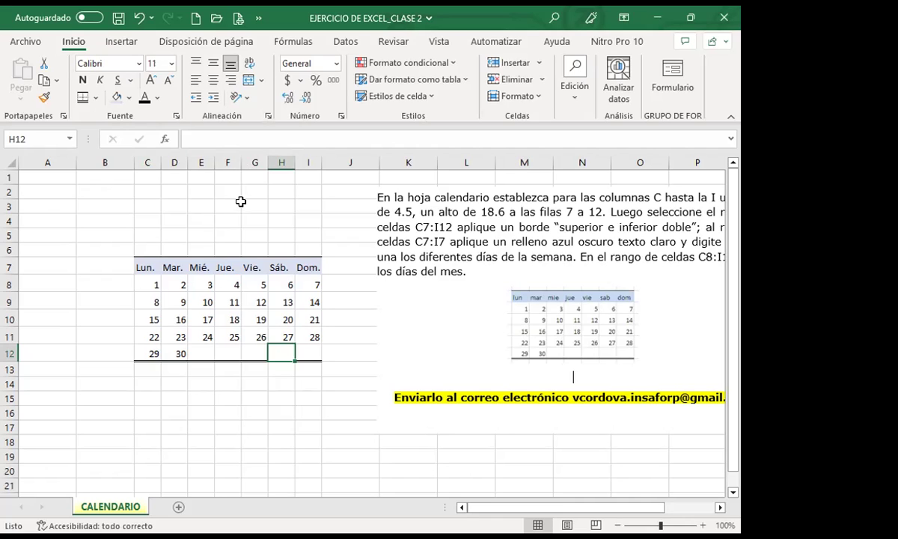
{"action": "left_click", "coordinate": [229, 192]}
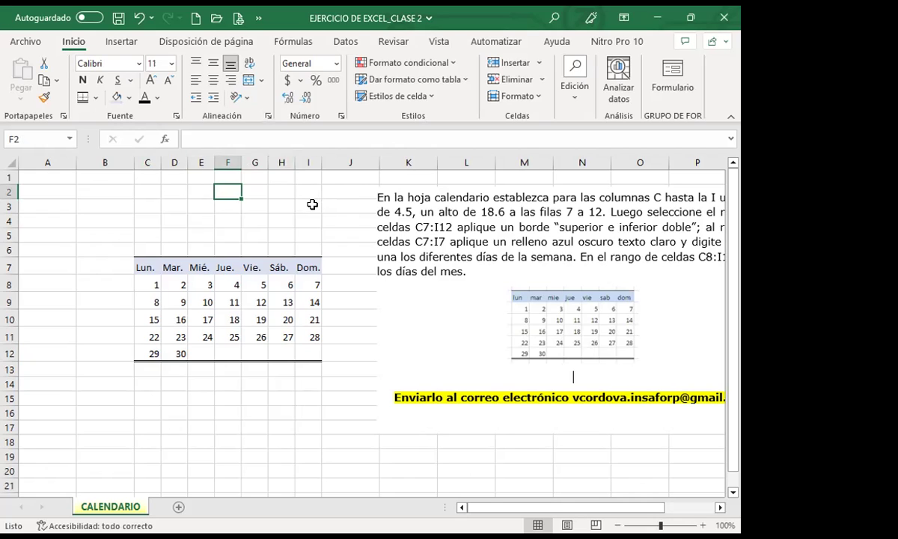
{"action": "left_click", "coordinate": [271, 204]}
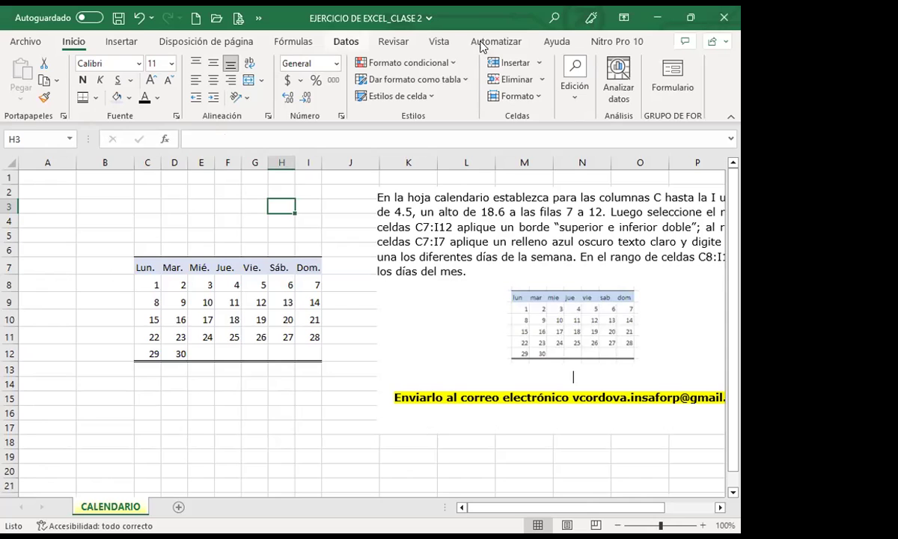
{"action": "left_click", "coordinate": [517, 97]}
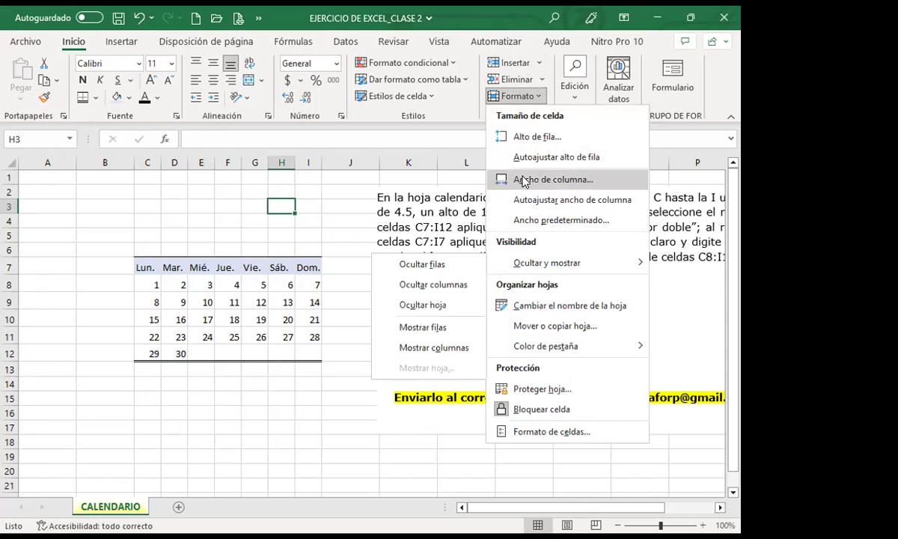
{"action": "left_click", "coordinate": [275, 230]}
{"action": "mouse_move", "coordinate": [146, 267]}
{"action": "left_mouse_down"}
{"action": "mouse_move", "coordinate": [302, 331]}
{"action": "mouse_move", "coordinate": [306, 342]}
{"action": "left_mouse_up"}
{"action": "left_click", "coordinate": [258, 365]}
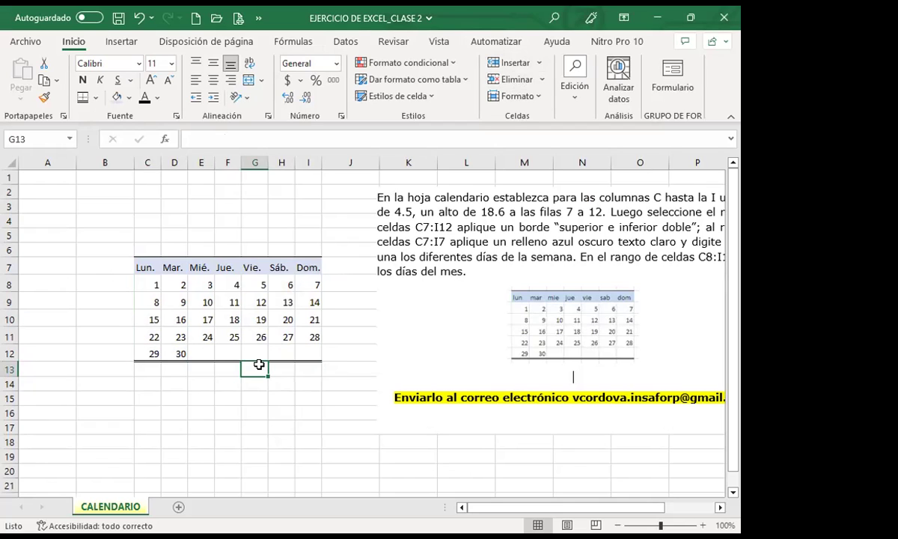
{"action": "left_click", "coordinate": [234, 311]}
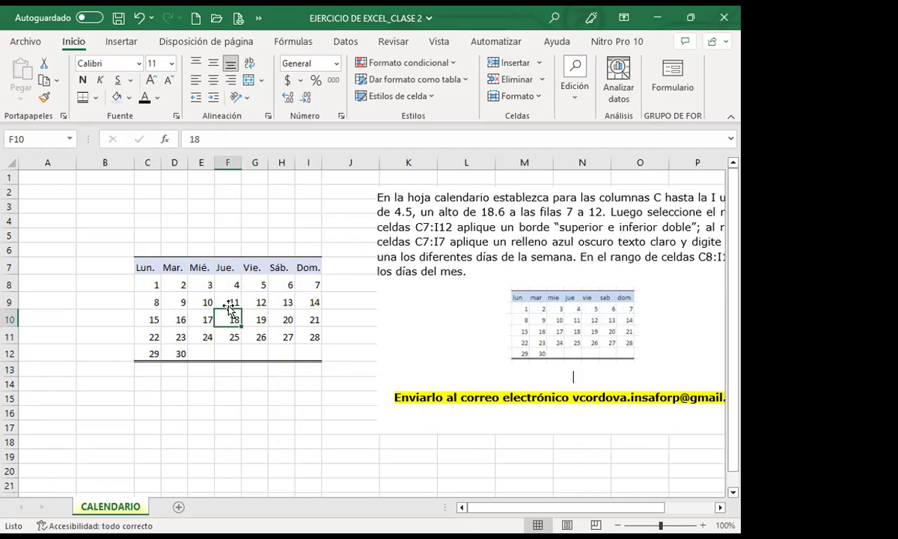
{"action": "left_click", "coordinate": [228, 300]}
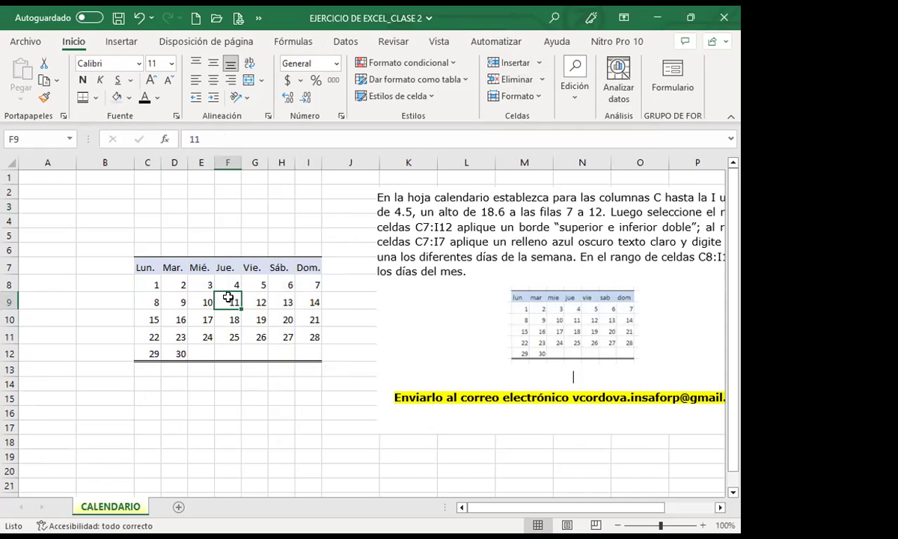
{"action": "left_click", "coordinate": [203, 335]}
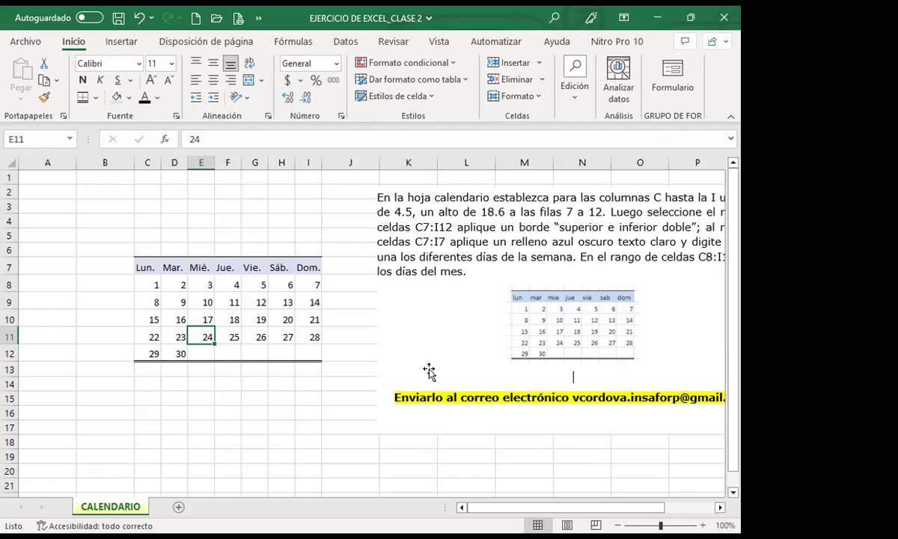
{"action": "left_click", "coordinate": [337, 409]}
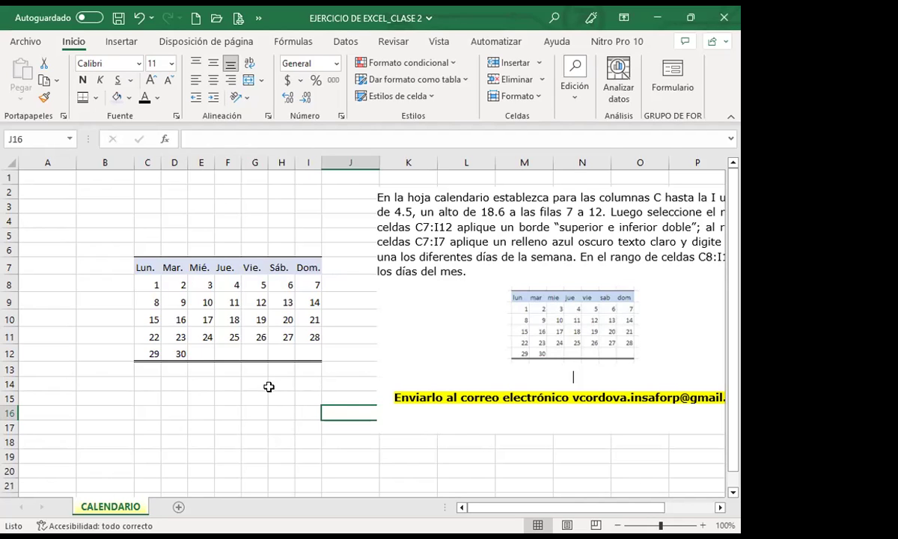
{"action": "left_click", "coordinate": [269, 386]}
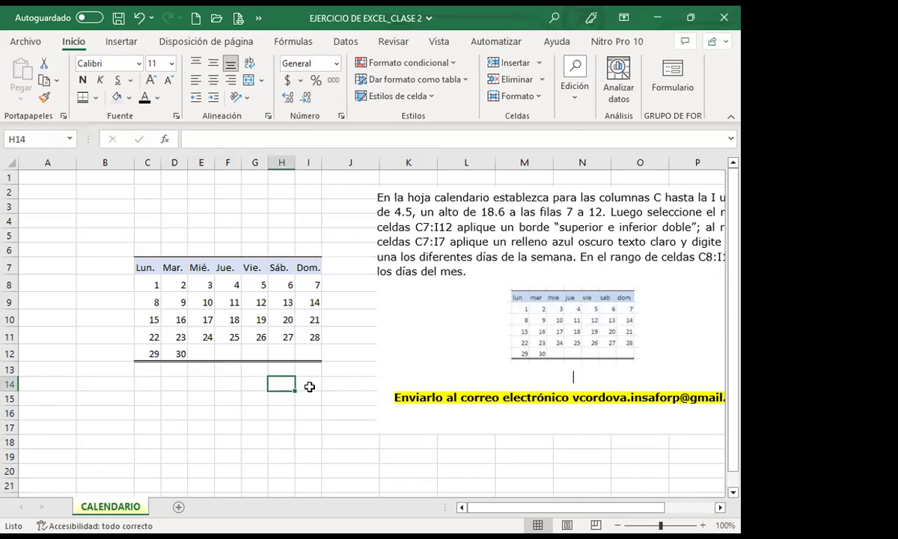
- Select cell I14 below the finished calendar
{"action": "left_click", "coordinate": [309, 386]}
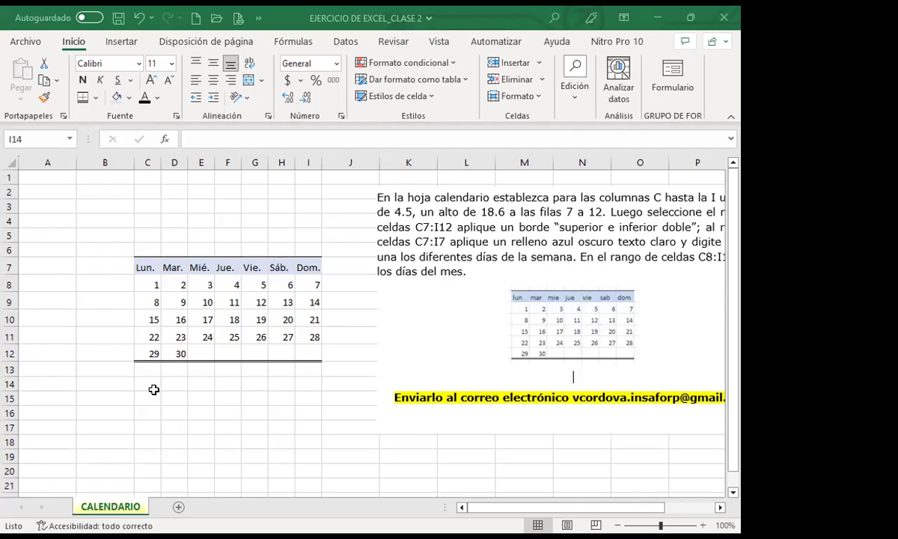
- Ctrl-select C25:C32, D29 and E25:E32 so the grey cells spell an H
{"action": "scroll", "coordinate": [162, 428], "scroll_direction": "down", "scroll_amount": 5}
{"action": "left_click_drag", "start_coordinate": [147, 326], "coordinate": [147, 426]}
{"action": "left_click", "coordinate": [173, 380], "text": "ctrl"}
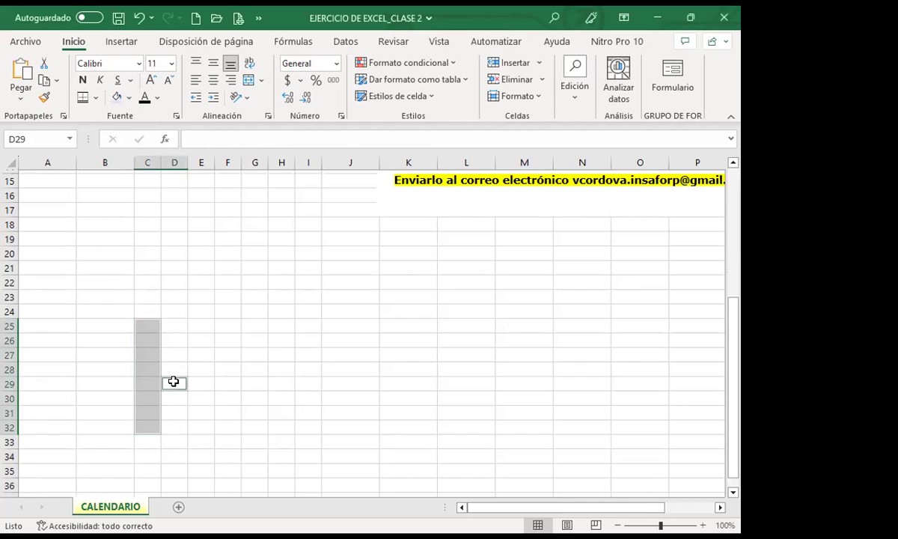
{"action": "left_click", "coordinate": [173, 325], "text": "ctrl"}
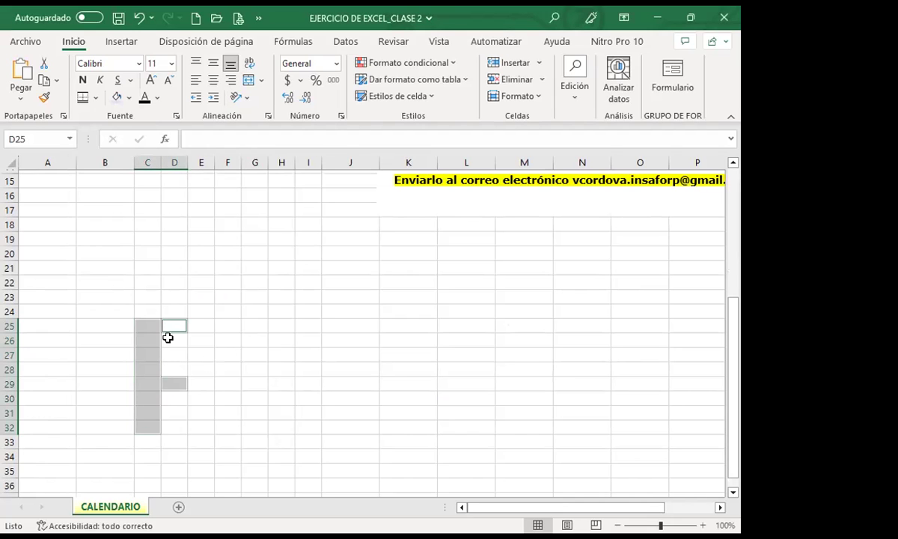
{"action": "left_click_drag", "start_coordinate": [201, 326], "coordinate": [194, 419]}
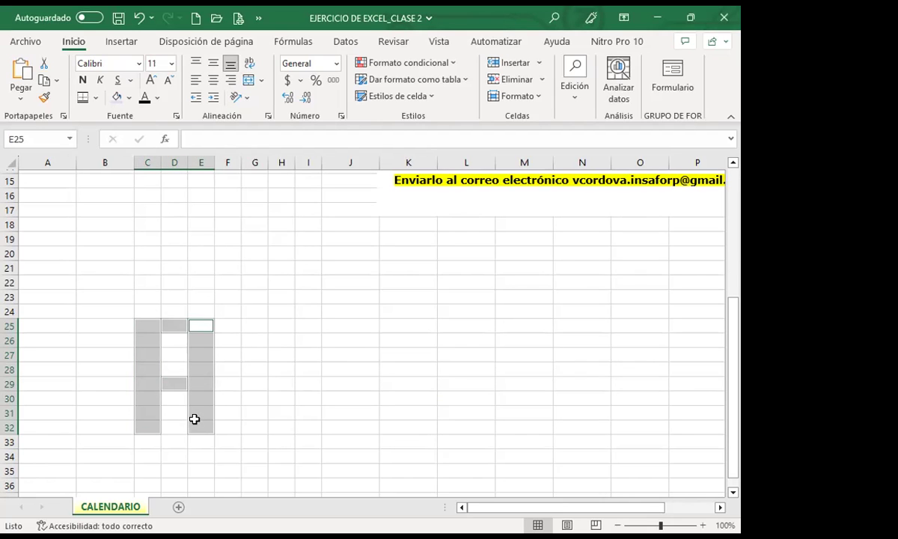
{"action": "left_click", "coordinate": [176, 326], "text": "ctrl"}
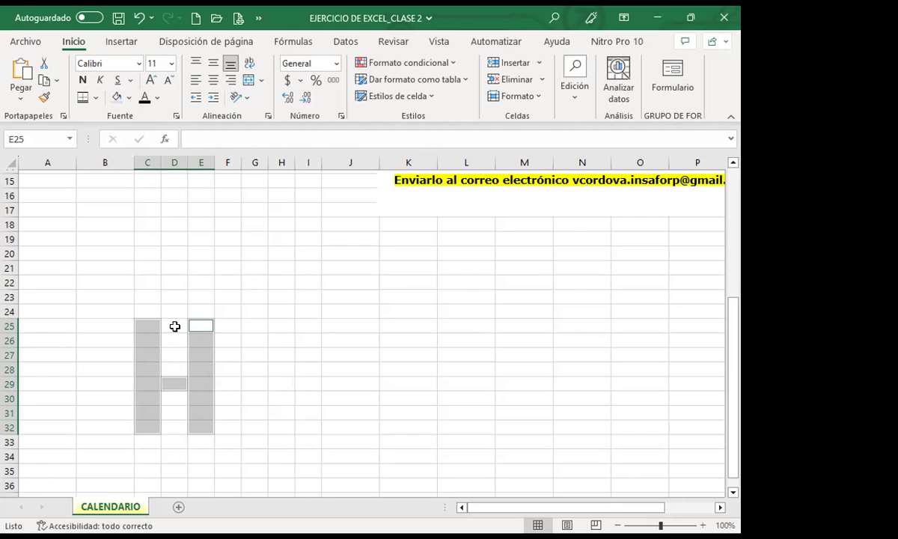
- Add grey strokes in columns G and I joined by a G28:H29 block as a second letter
{"action": "left_click_drag", "start_coordinate": [254, 325], "coordinate": [254, 457], "text": "ctrl"}
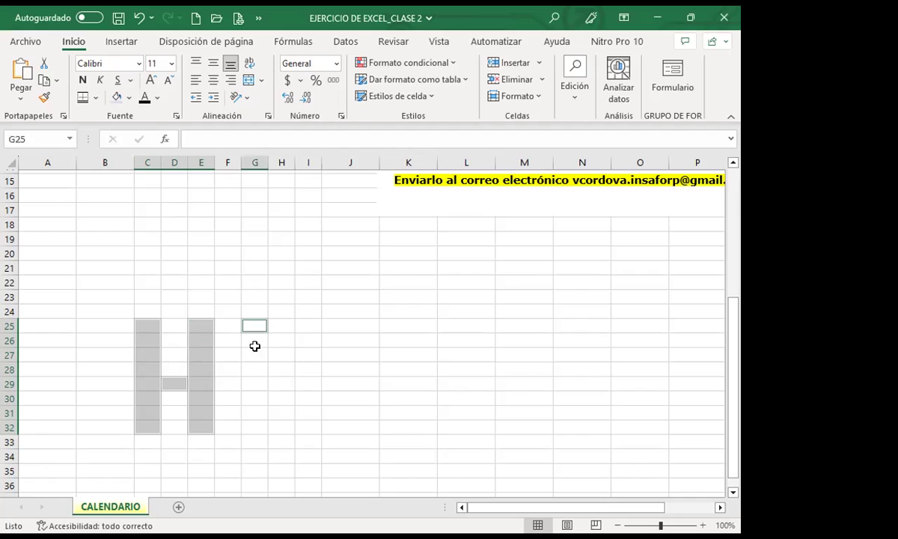
{"action": "left_click_drag", "start_coordinate": [280, 328], "coordinate": [278, 442], "text": "ctrl"}
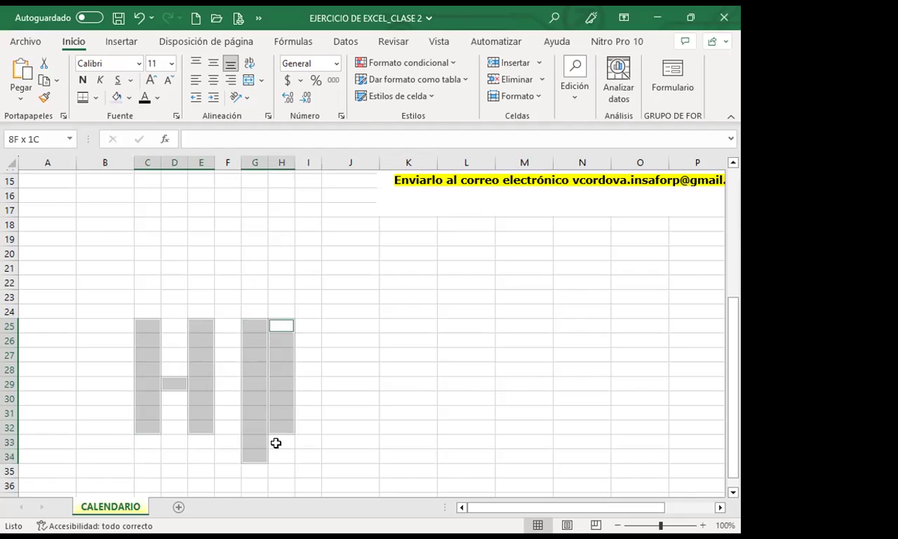
{"action": "left_click_drag", "start_coordinate": [278, 327], "coordinate": [275, 443], "text": "ctrl"}
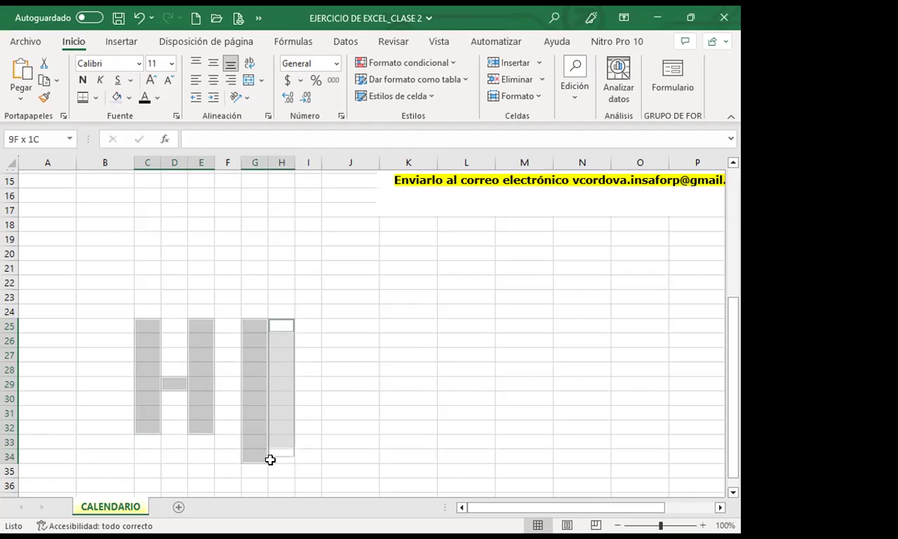
{"action": "left_click_drag", "start_coordinate": [307, 325], "coordinate": [307, 485], "text": "ctrl"}
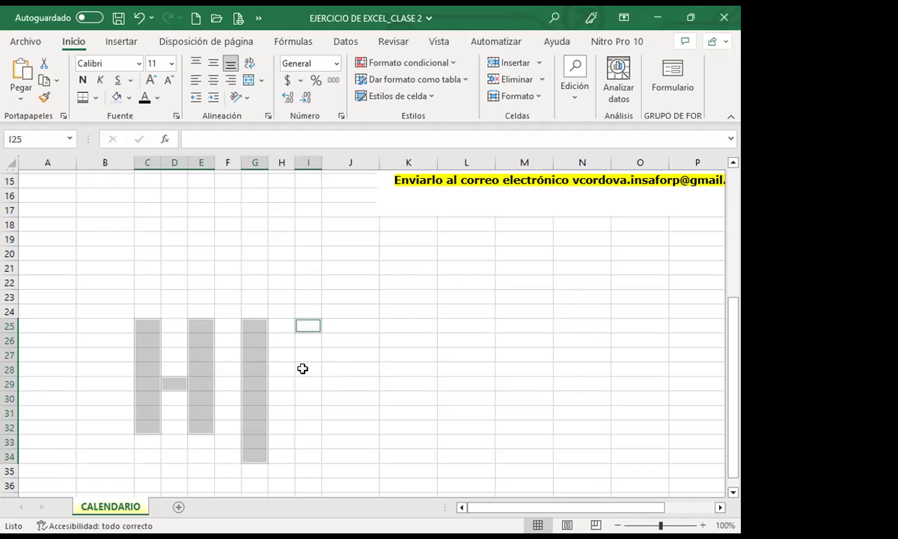
{"action": "left_click_drag", "start_coordinate": [281, 384], "coordinate": [254, 384], "text": "ctrl"}
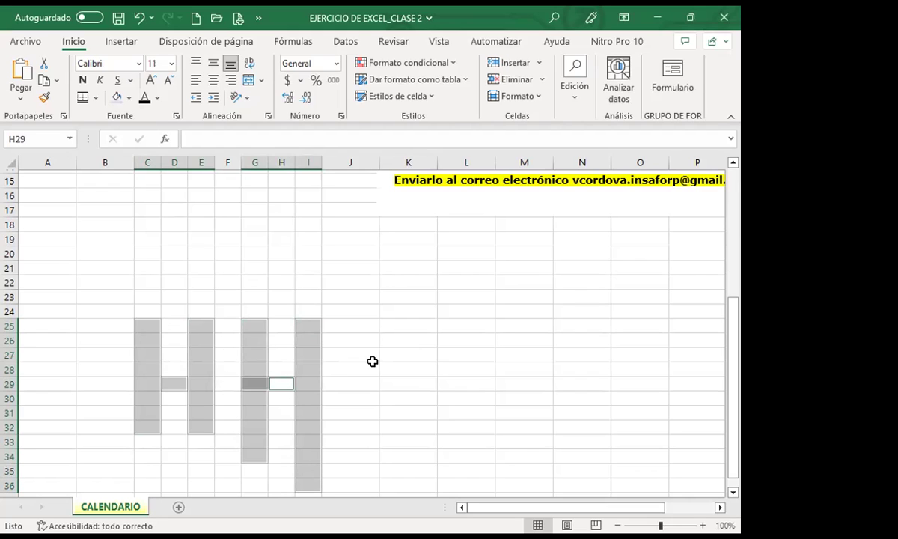
{"action": "left_click", "coordinate": [309, 487], "text": "ctrl"}
{"action": "left_click", "coordinate": [309, 471], "text": "ctrl"}
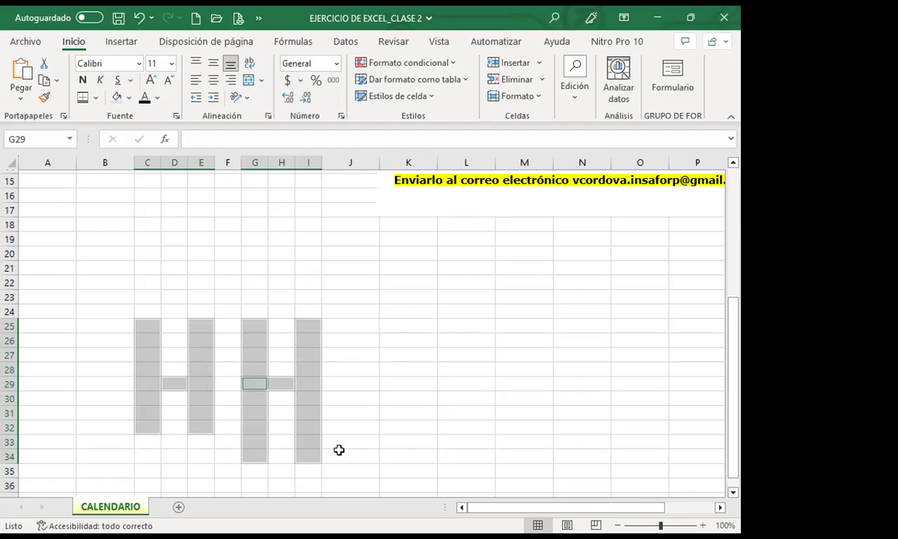
{"action": "left_click", "coordinate": [310, 327], "text": "ctrl"}
{"action": "left_click_drag", "start_coordinate": [281, 370], "coordinate": [251, 378], "text": "ctrl"}
{"action": "left_click", "coordinate": [255, 355], "text": "ctrl"}
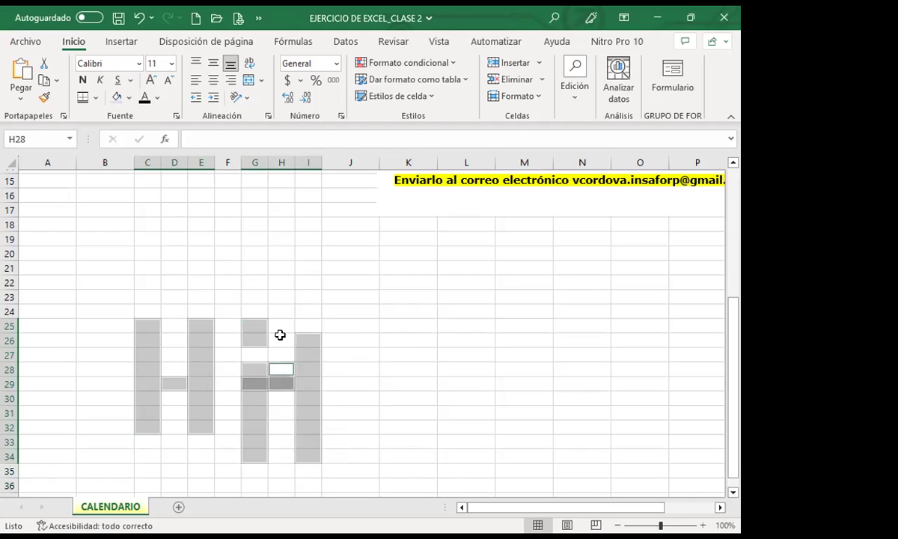
{"action": "left_click", "coordinate": [367, 339], "text": "ctrl"}
- Lower down, select C30:C41, D35 and E30:E41 to spell an H
{"action": "scroll", "coordinate": [172, 367], "scroll_direction": "down", "scroll_amount": 3}
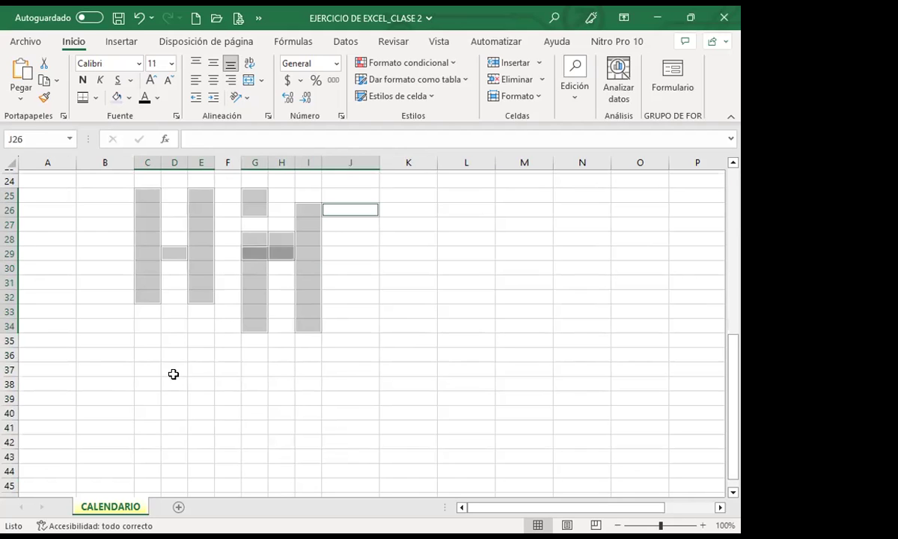
{"action": "left_click", "coordinate": [174, 380]}
{"action": "left_click_drag", "start_coordinate": [146, 268], "coordinate": [147, 427]}
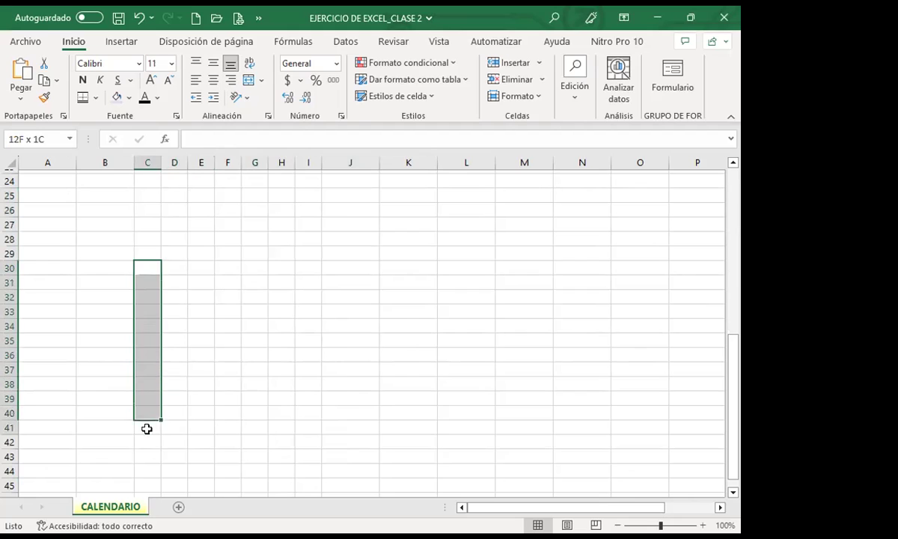
{"action": "left_click", "coordinate": [174, 339], "text": "ctrl"}
{"action": "left_click_drag", "start_coordinate": [200, 268], "coordinate": [201, 425], "text": "ctrl"}
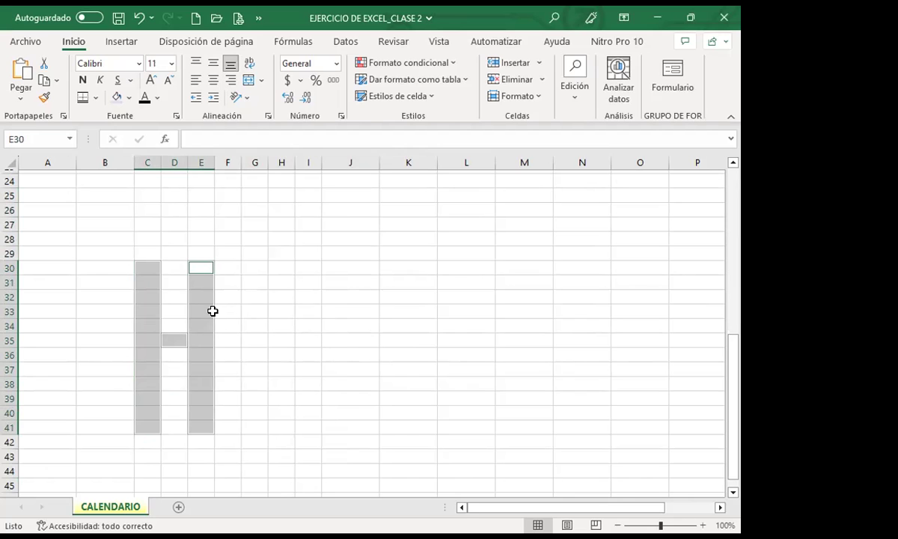
- Restart and spell HO: H from C30:C41, D35, E30:E41; O from columns G–I
{"action": "left_click", "coordinate": [210, 310]}
{"action": "left_click_drag", "start_coordinate": [146, 268], "coordinate": [144, 424]}
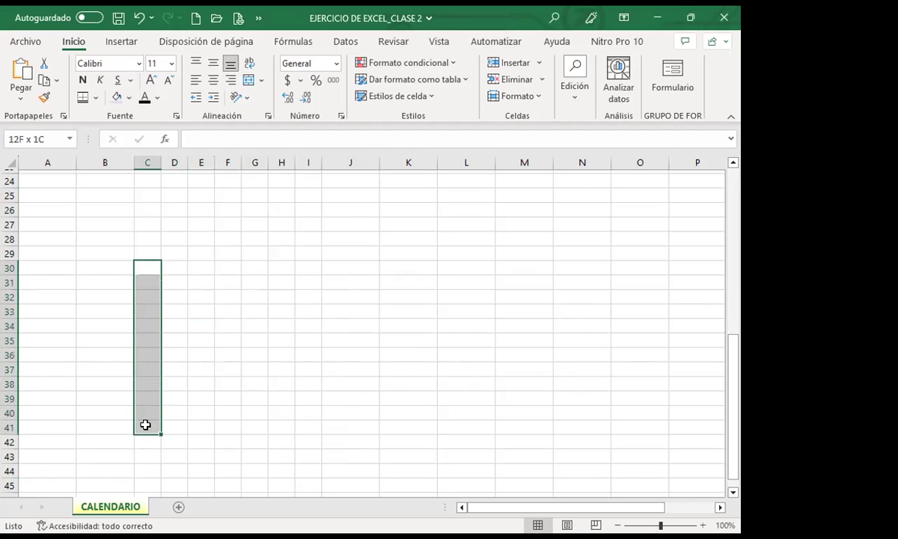
{"action": "left_click", "coordinate": [177, 340], "text": "ctrl"}
{"action": "left_click_drag", "start_coordinate": [200, 268], "coordinate": [197, 425]}
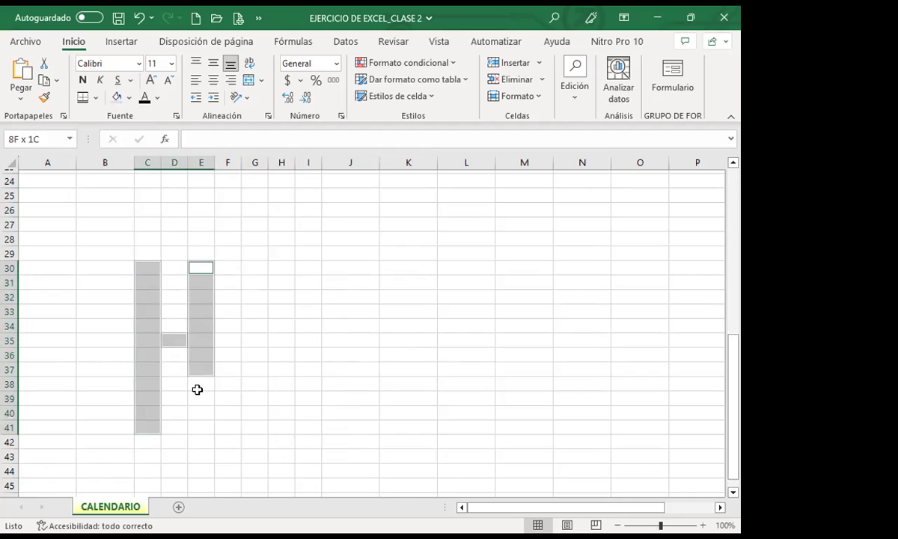
{"action": "left_click_drag", "start_coordinate": [254, 267], "coordinate": [255, 423]}
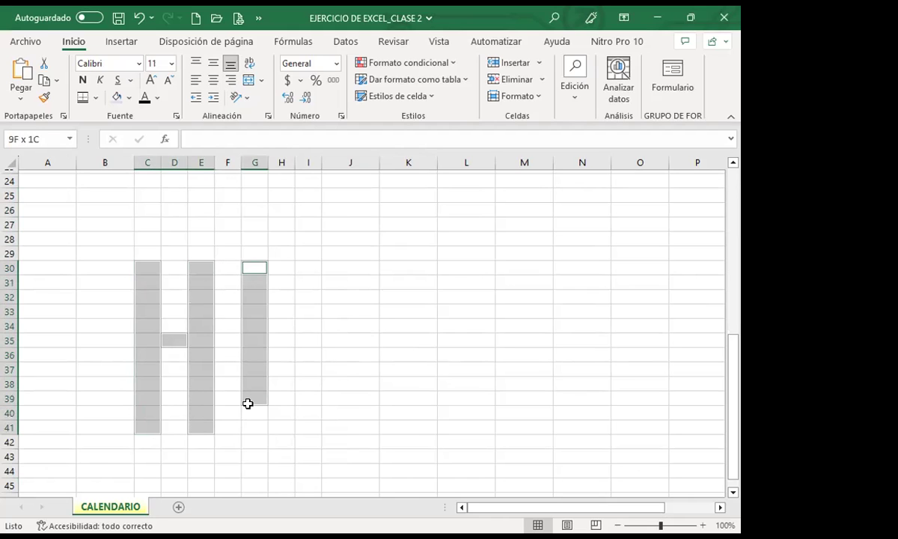
{"action": "left_click", "coordinate": [277, 427], "text": "ctrl"}
{"action": "left_click", "coordinate": [307, 427], "text": "ctrl"}
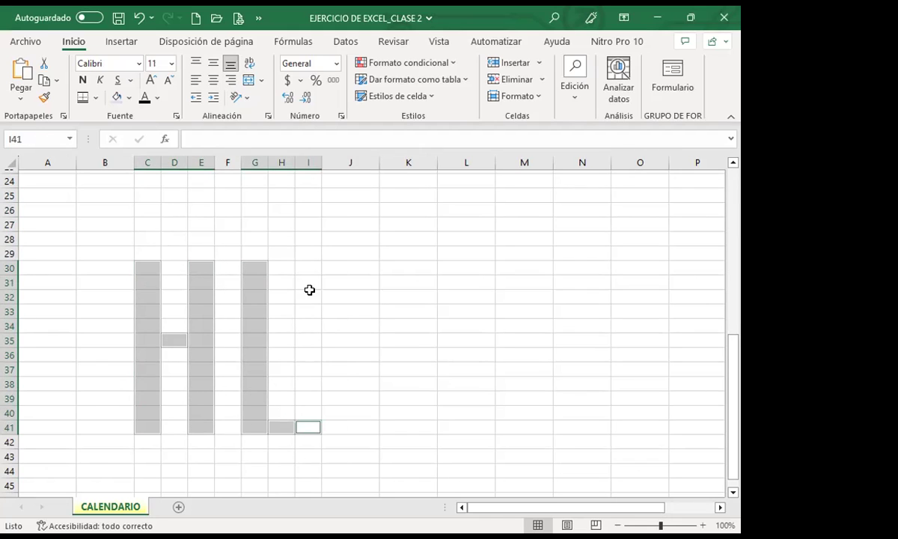
{"action": "left_click", "coordinate": [281, 267], "text": "ctrl"}
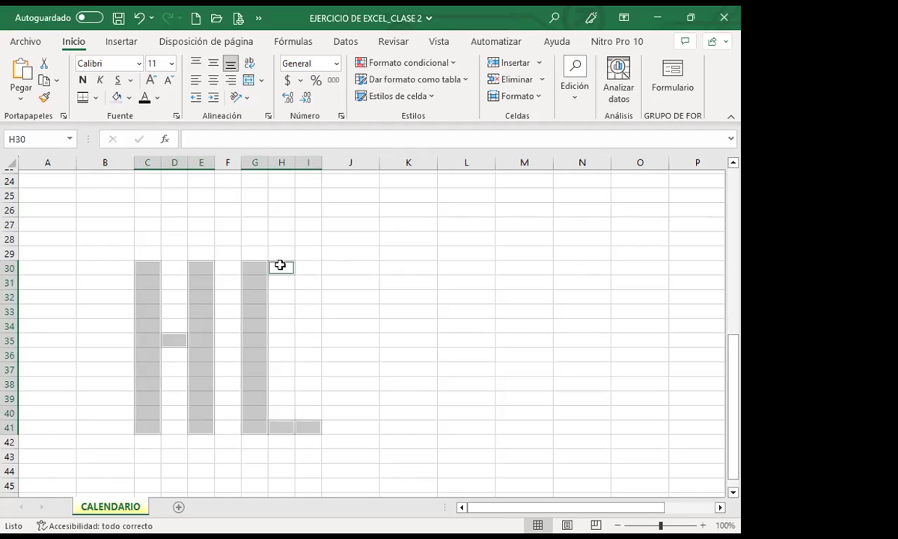
{"action": "left_click_drag", "start_coordinate": [307, 267], "coordinate": [312, 421]}
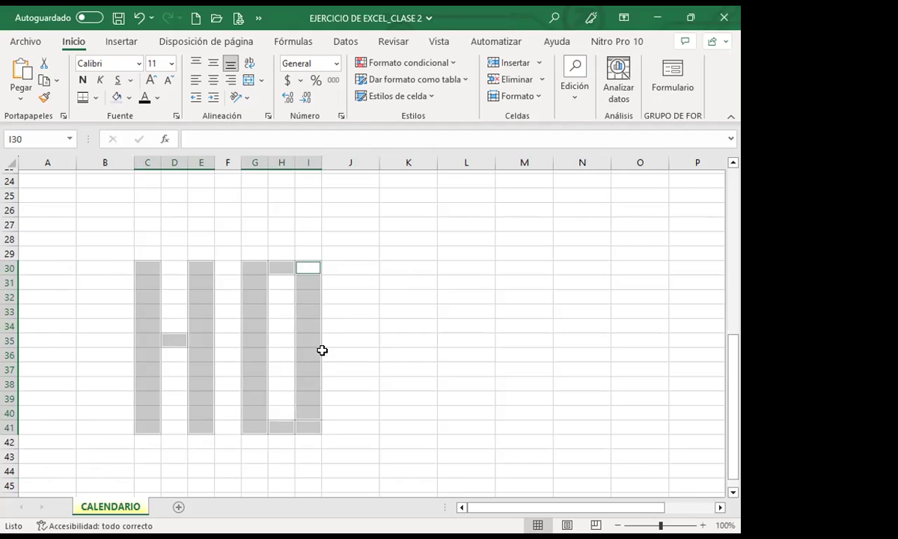
- Add strokes at J30 and down columns K and L, then clear all and start C30:C45
{"action": "left_click_drag", "start_coordinate": [341, 268], "coordinate": [372, 424]}
{"action": "left_click", "coordinate": [344, 271]}
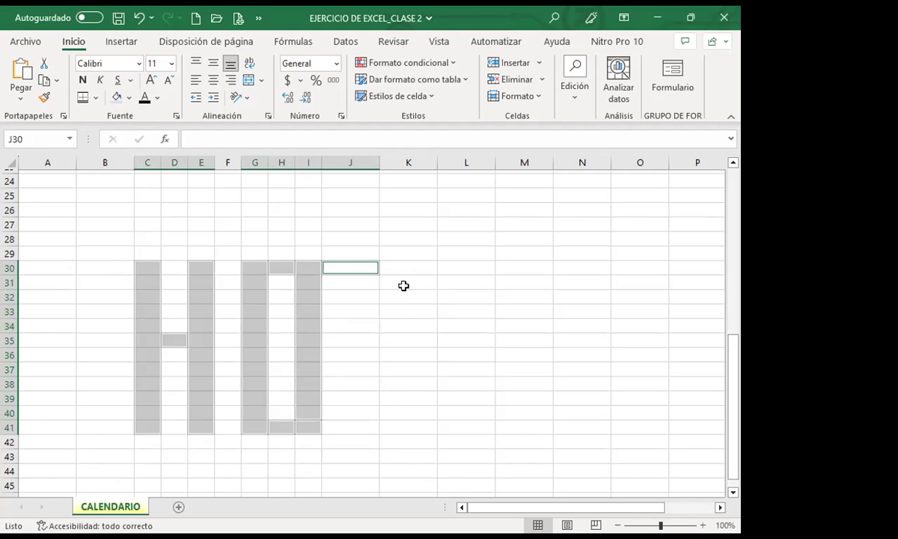
{"action": "left_click_drag", "start_coordinate": [397, 273], "coordinate": [396, 421]}
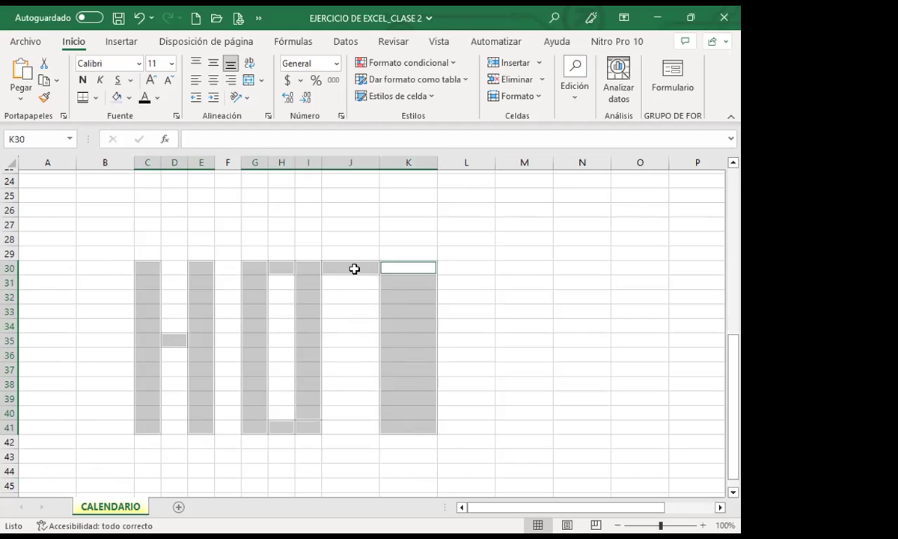
{"action": "left_click_drag", "start_coordinate": [462, 268], "coordinate": [470, 413]}
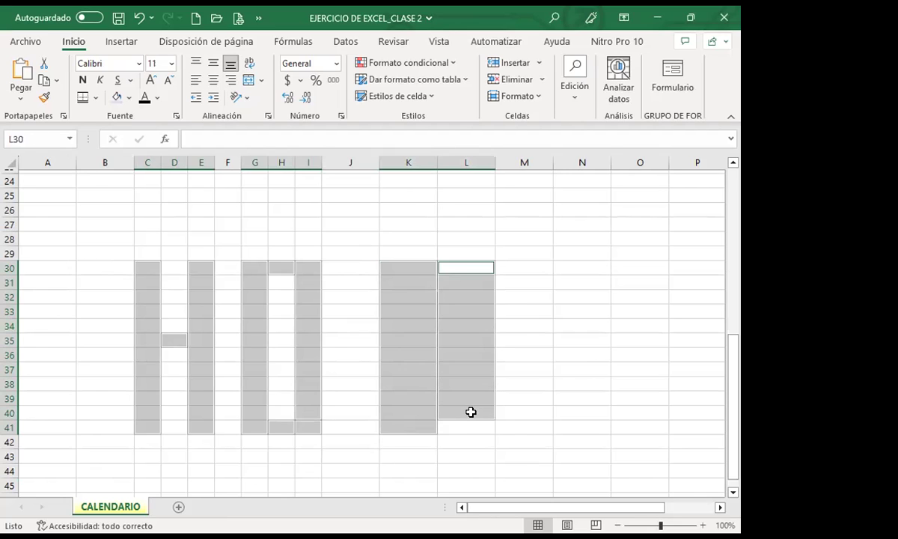
{"action": "left_click", "coordinate": [406, 359]}
{"action": "left_click_drag", "start_coordinate": [148, 266], "coordinate": [135, 479]}
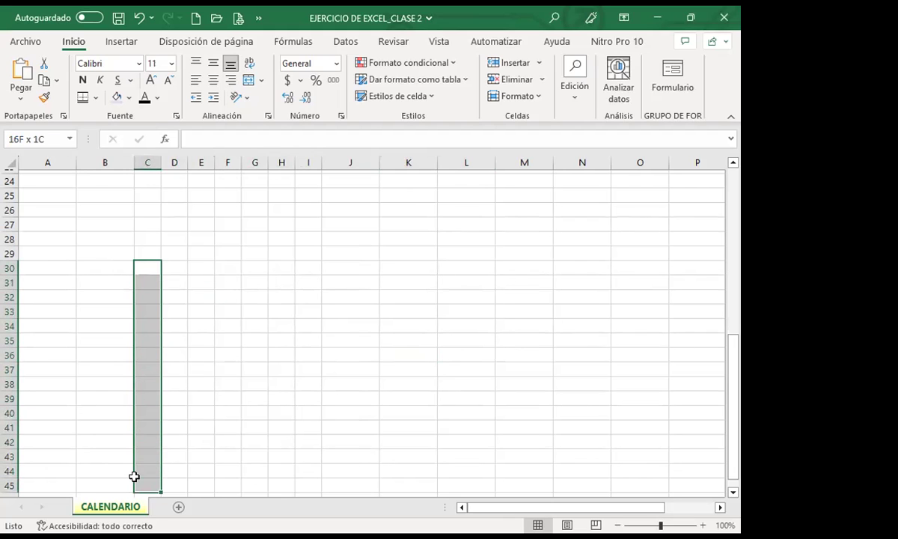
- Add D38 and strokes in columns E, G, I plus H38 for two H letters, then clear them
{"action": "left_click", "coordinate": [176, 385], "text": "ctrl"}
{"action": "left_click_drag", "start_coordinate": [200, 267], "coordinate": [208, 491]}
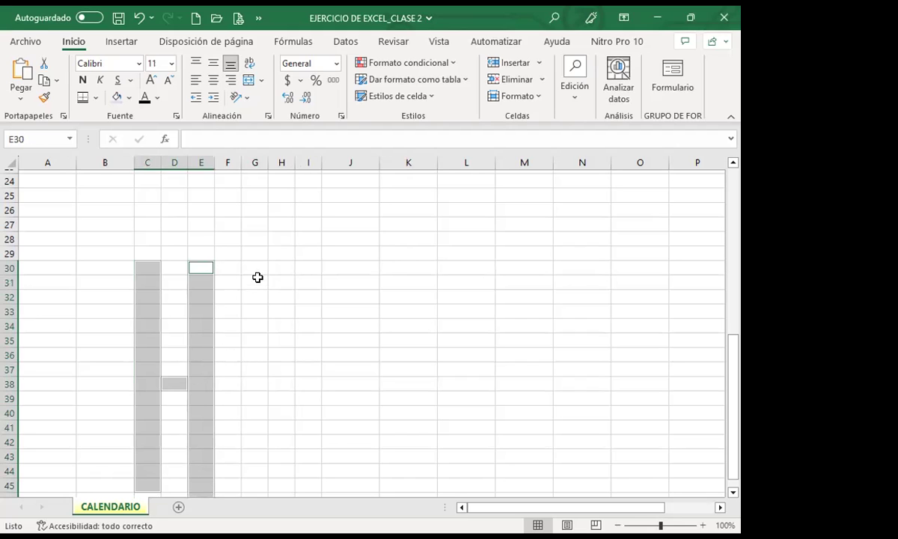
{"action": "left_click_drag", "start_coordinate": [254, 268], "coordinate": [256, 474]}
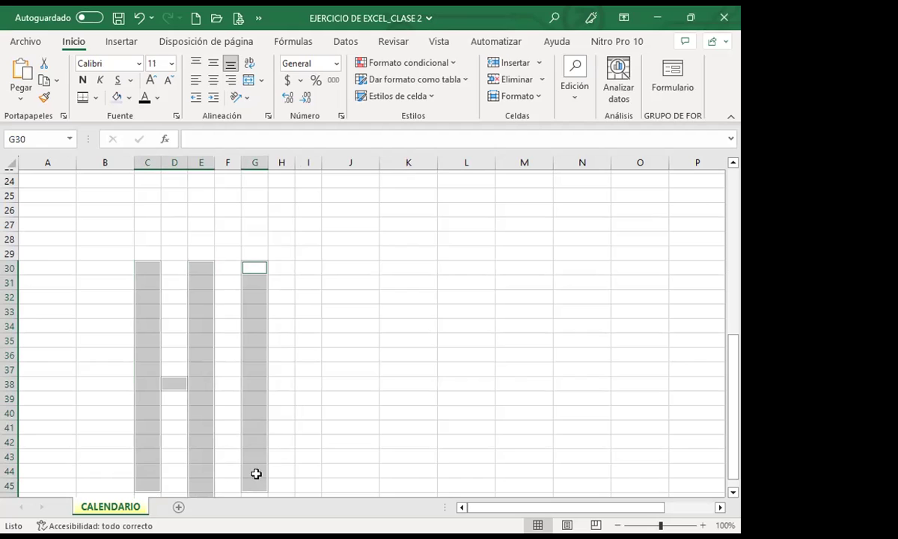
{"action": "left_click_drag", "start_coordinate": [307, 267], "coordinate": [308, 480]}
{"action": "left_click", "coordinate": [281, 383], "text": "ctrl"}
{"action": "left_click", "coordinate": [275, 267], "text": "ctrl"}
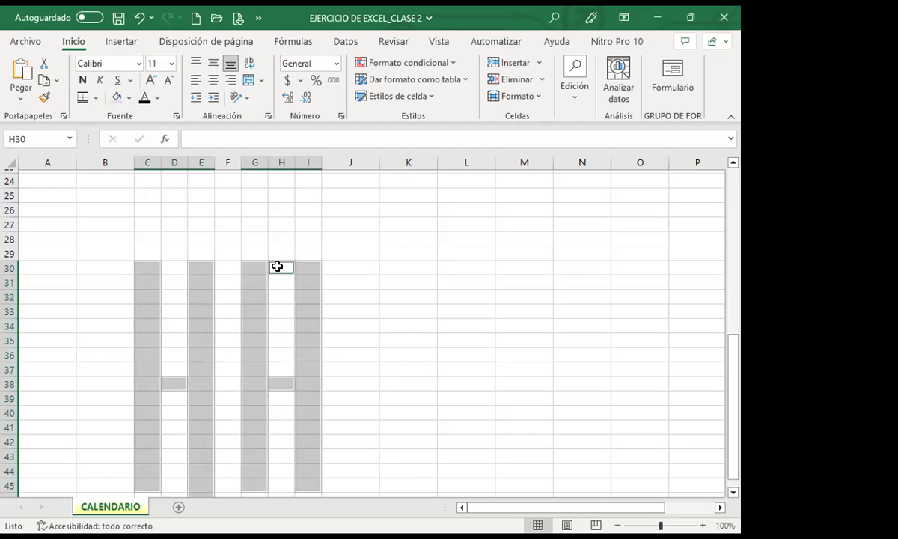
{"action": "left_click", "coordinate": [387, 337]}
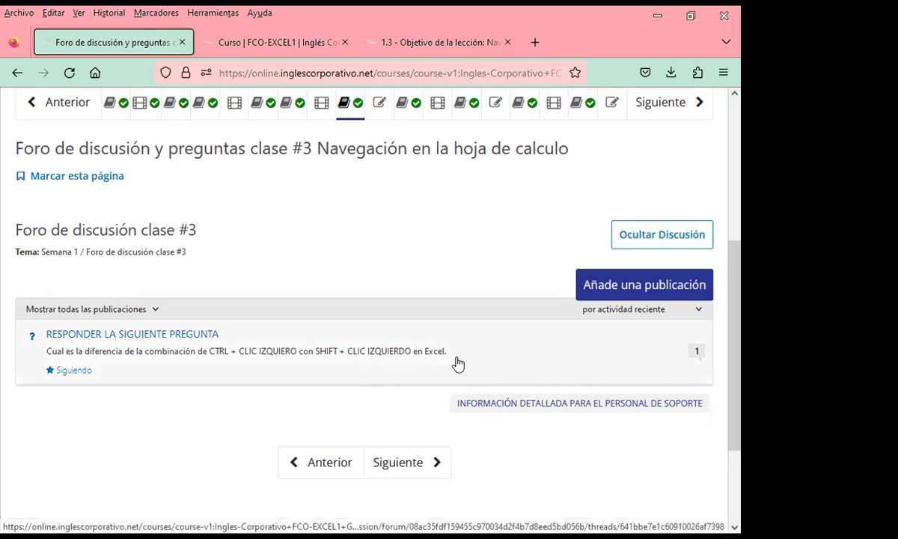
- Open the 'RESPONDER LA SIGUIENTE PREGUNTA' post and read its CTRL versus SHIFT answer
{"action": "left_click", "coordinate": [487, 355]}
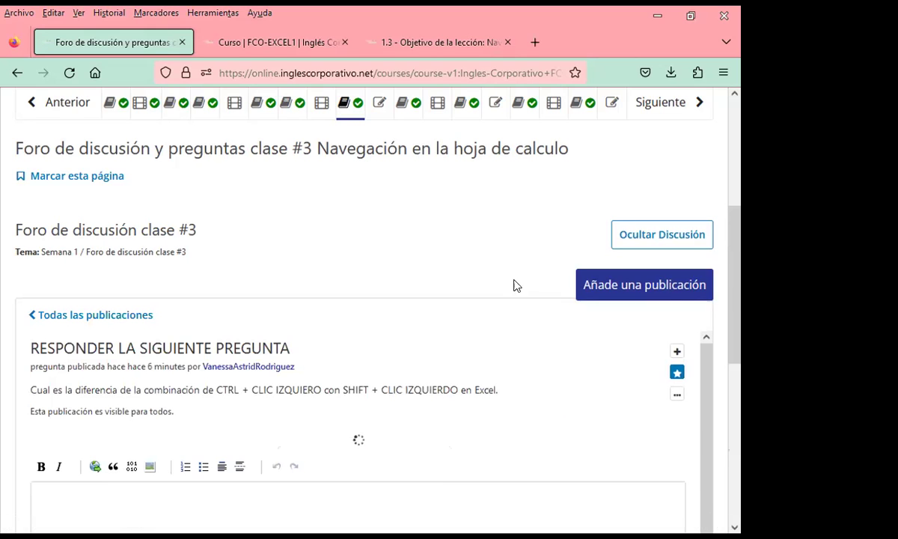
{"action": "scroll", "coordinate": [521, 260], "scroll_direction": "down", "scroll_amount": 2}
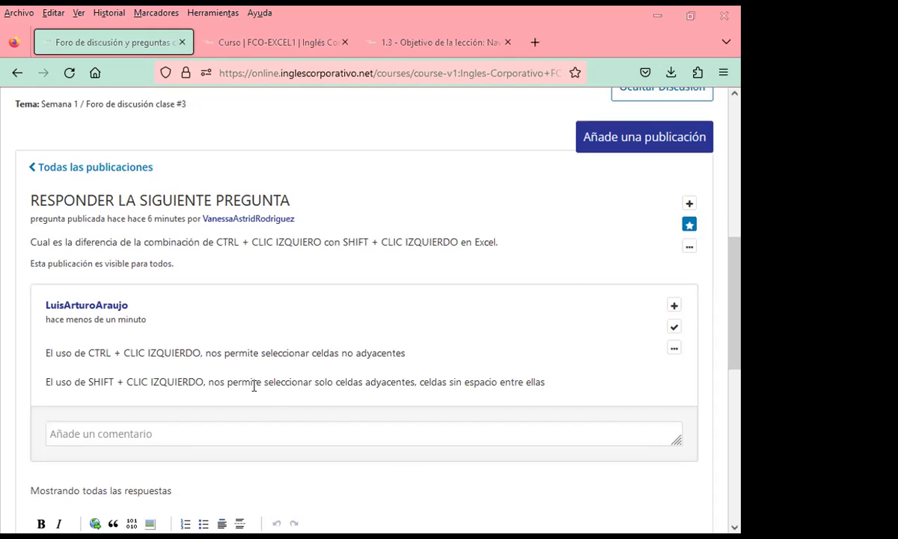
{"action": "scroll", "coordinate": [272, 389], "scroll_direction": "down", "scroll_amount": 3}
{"action": "scroll", "coordinate": [197, 371], "scroll_direction": "up", "scroll_amount": 3}
- Reload the forum page with F5
{"action": "scroll", "coordinate": [247, 348], "scroll_direction": "up", "scroll_amount": 3}
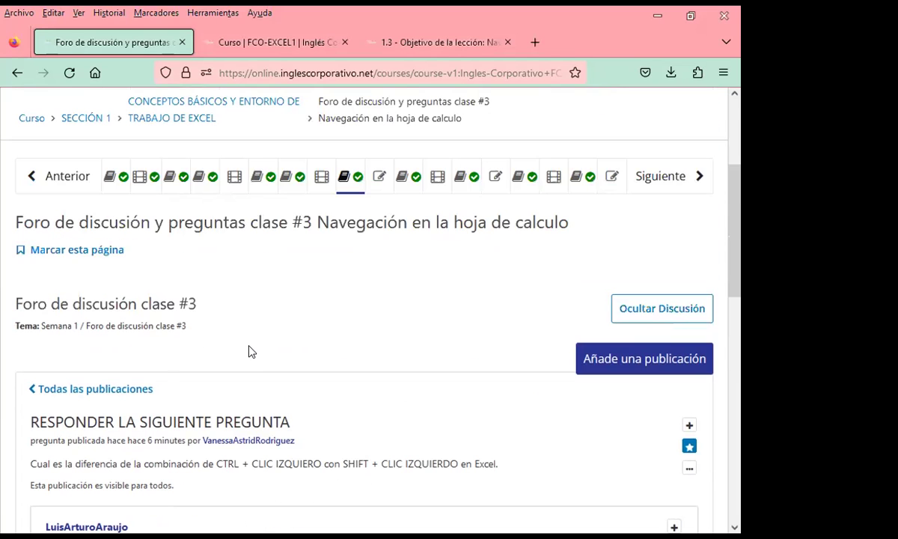
{"action": "key", "text": "F5"}
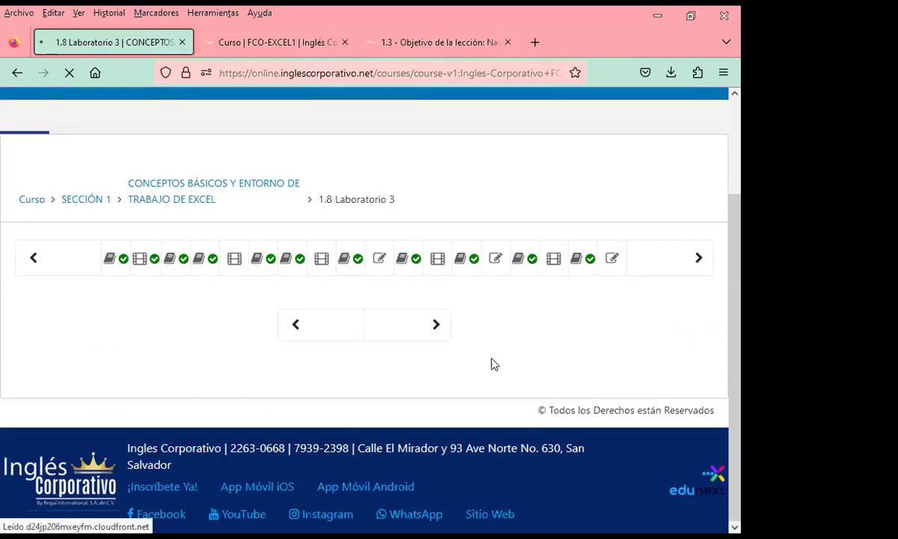
{"action": "scroll", "coordinate": [491, 361], "scroll_direction": "down", "scroll_amount": 3}
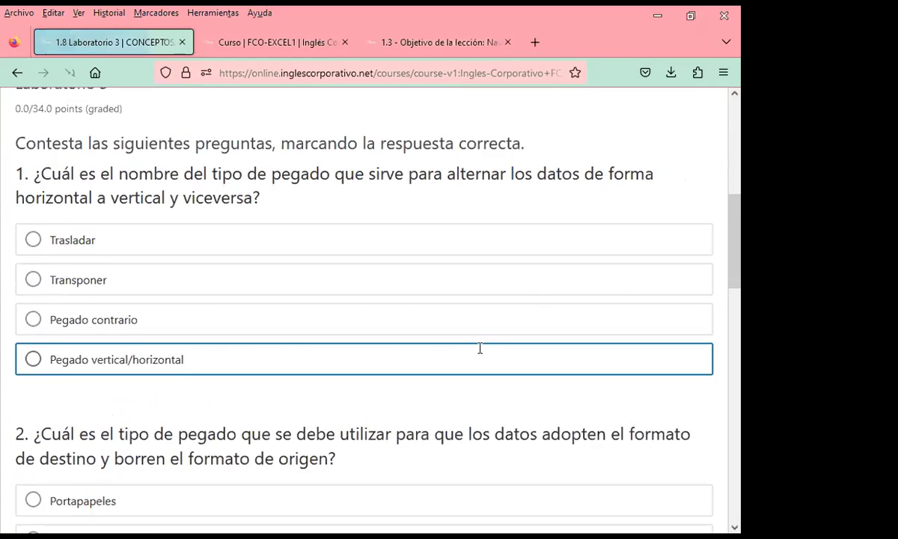
{"action": "scroll", "coordinate": [479, 348], "scroll_direction": "up", "scroll_amount": 5}
- Go through the lesson 1.3 objectives page to the class #3 discussion and questions unit
{"action": "left_click", "coordinate": [289, 383]}
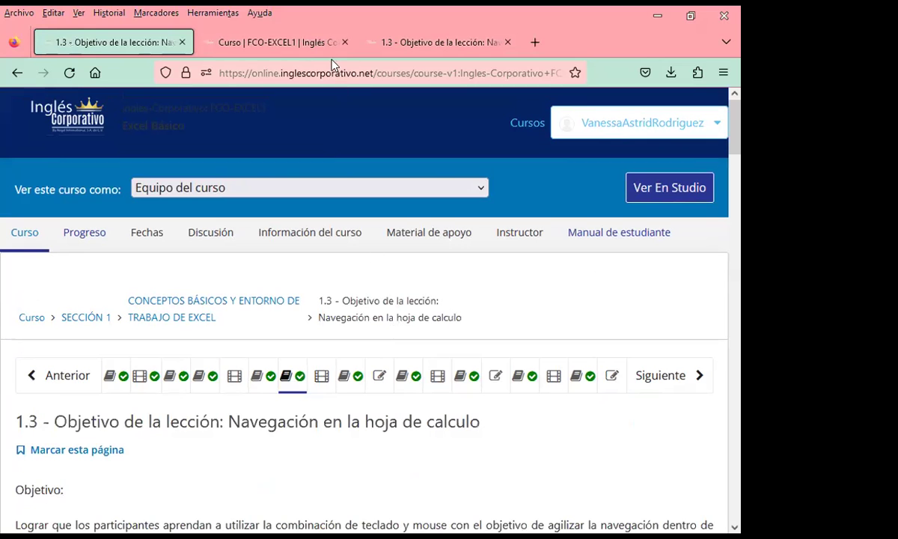
{"action": "scroll", "coordinate": [283, 393], "scroll_direction": "down", "scroll_amount": 3}
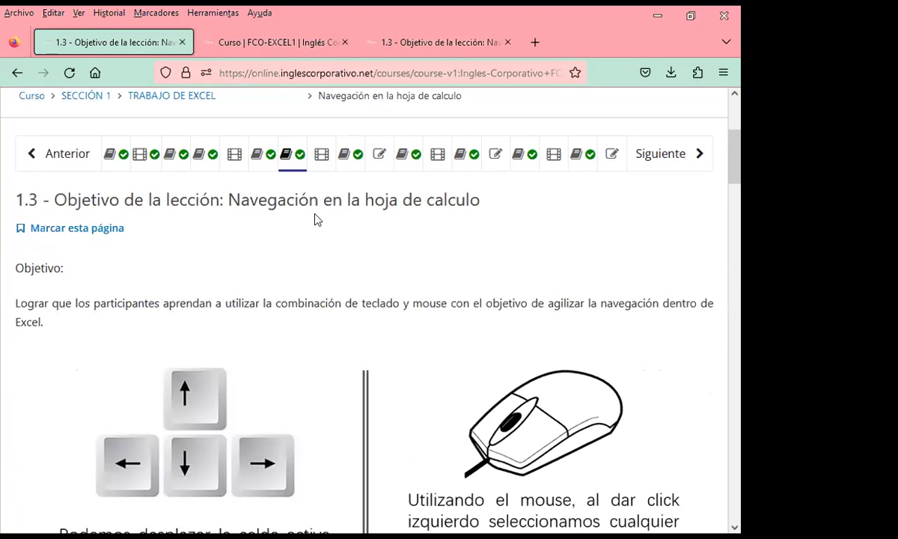
{"action": "left_click", "coordinate": [344, 159]}
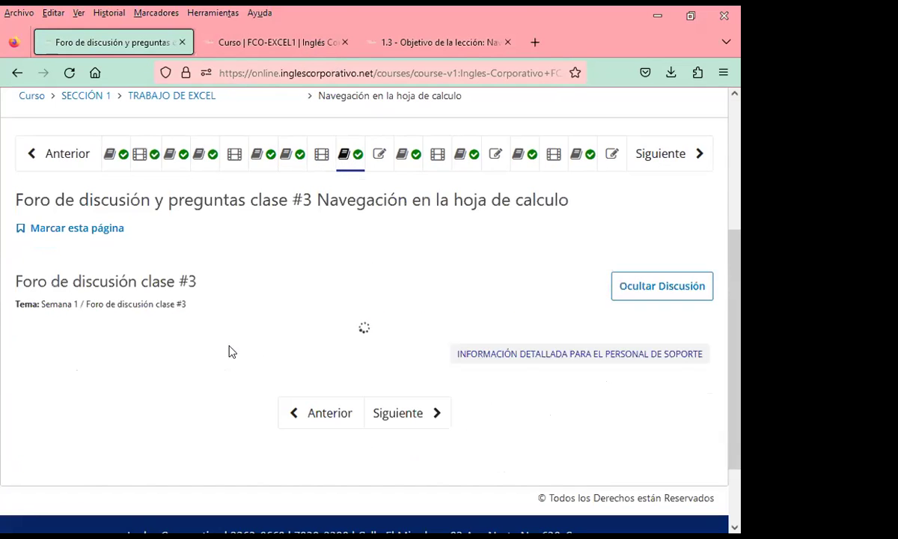
- Open the 'RESPONDER LA SIGUIENTE PREGUNTA' thread in the forum
{"action": "scroll", "coordinate": [237, 341], "scroll_direction": "down", "scroll_amount": 3}
{"action": "scroll", "coordinate": [237, 340], "scroll_direction": "up", "scroll_amount": 2}
{"action": "left_click", "coordinate": [661, 297]}
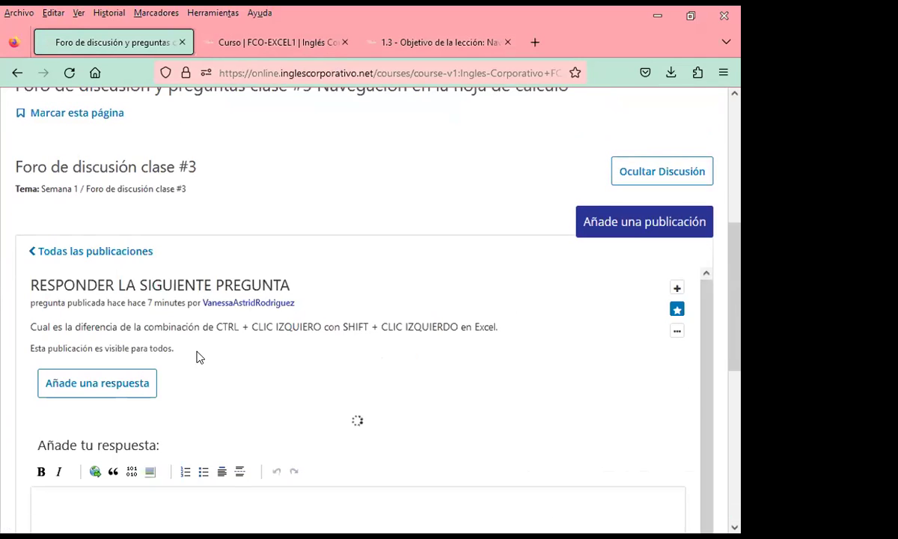
- Read through the thread's three CTRL versus SHIFT replies, then return to the Excel workbook
{"action": "scroll", "coordinate": [262, 365], "scroll_direction": "down", "scroll_amount": 2}
{"action": "scroll", "coordinate": [263, 370], "scroll_direction": "down", "scroll_amount": 1}
{"action": "scroll", "coordinate": [300, 393], "scroll_direction": "up", "scroll_amount": 1}
{"action": "scroll", "coordinate": [299, 392], "scroll_direction": "down", "scroll_amount": 2}
{"action": "scroll", "coordinate": [303, 387], "scroll_direction": "down", "scroll_amount": 2}
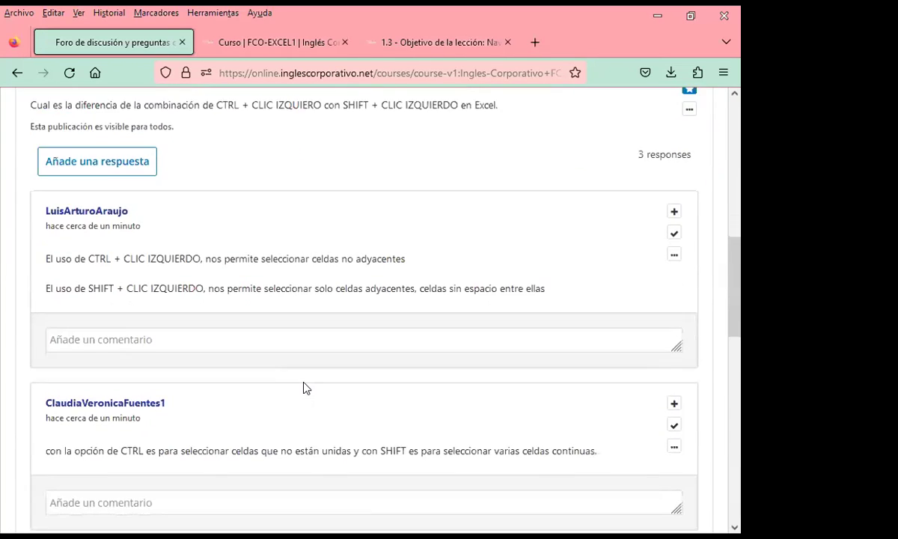
{"action": "scroll", "coordinate": [304, 387], "scroll_direction": "down", "scroll_amount": 2}
{"action": "scroll", "coordinate": [305, 385], "scroll_direction": "down", "scroll_amount": 1}
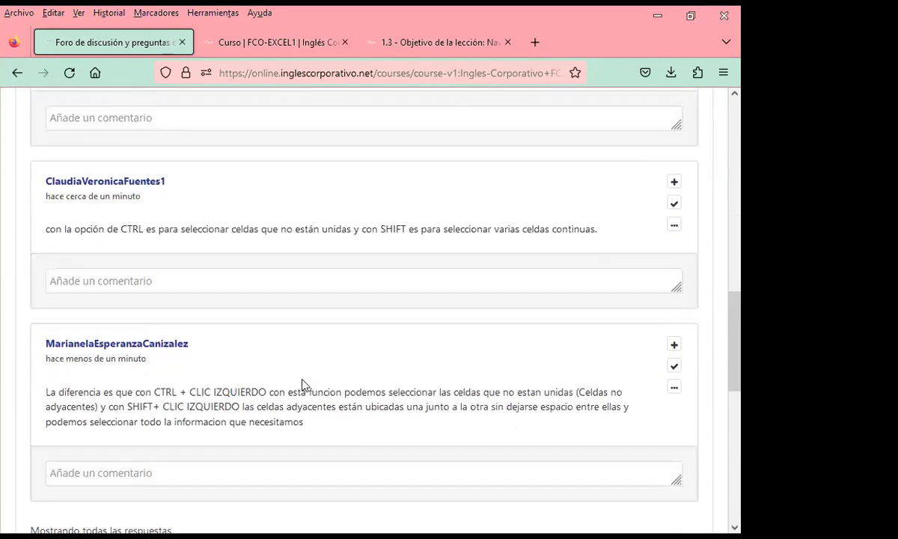
{"action": "scroll", "coordinate": [335, 367], "scroll_direction": "down", "scroll_amount": 2}
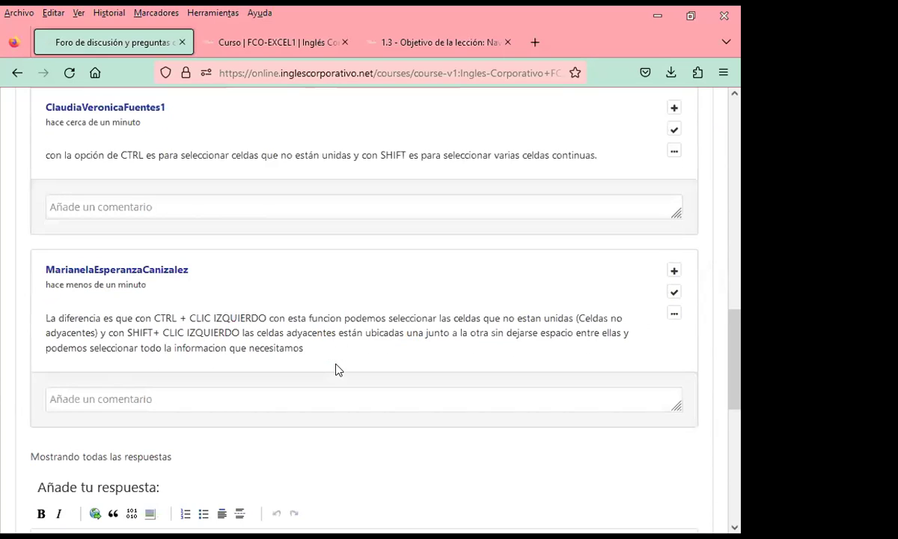
{"action": "scroll", "coordinate": [335, 369], "scroll_direction": "down", "scroll_amount": 2}
{"action": "scroll", "coordinate": [334, 369], "scroll_direction": "up", "scroll_amount": 4}
{"action": "scroll", "coordinate": [333, 370], "scroll_direction": "up", "scroll_amount": 3}
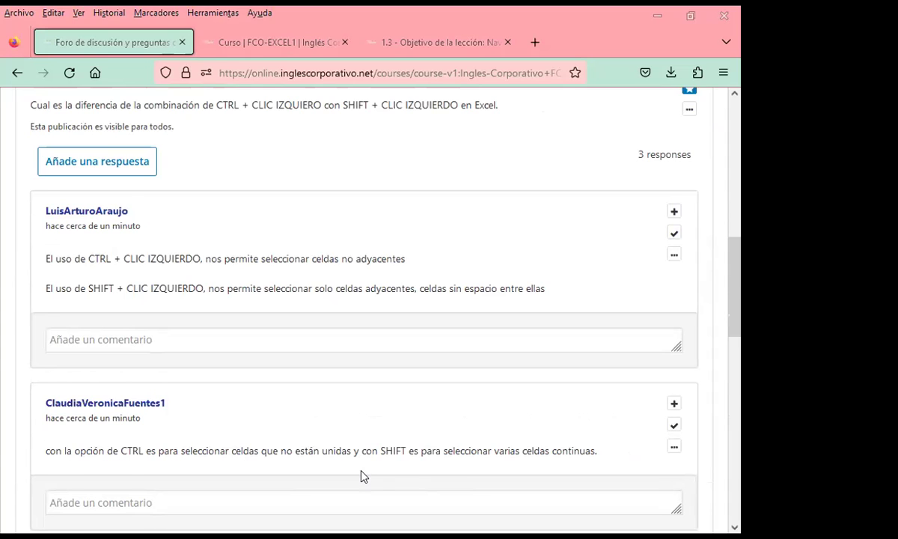
{"action": "scroll", "coordinate": [362, 475], "scroll_direction": "down", "scroll_amount": 3}
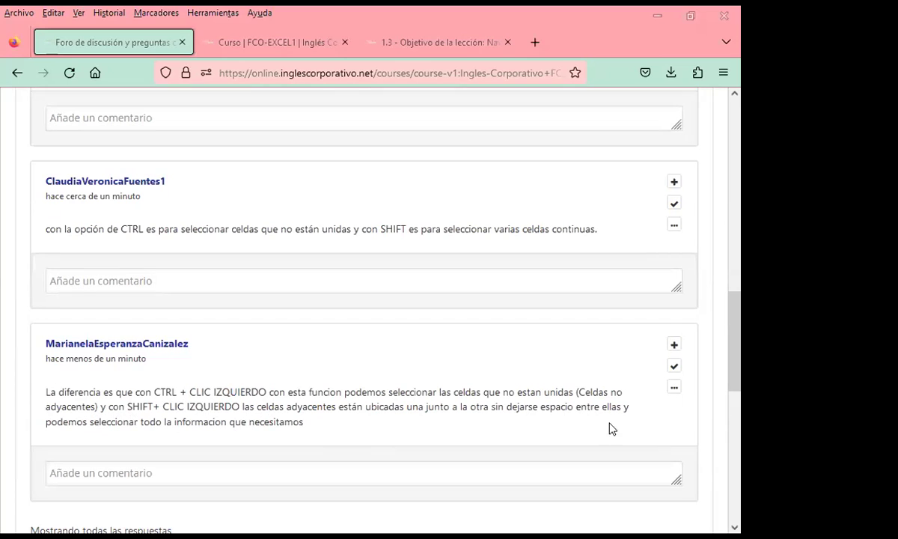
{"action": "scroll", "coordinate": [423, 416], "scroll_direction": "down", "scroll_amount": 2}
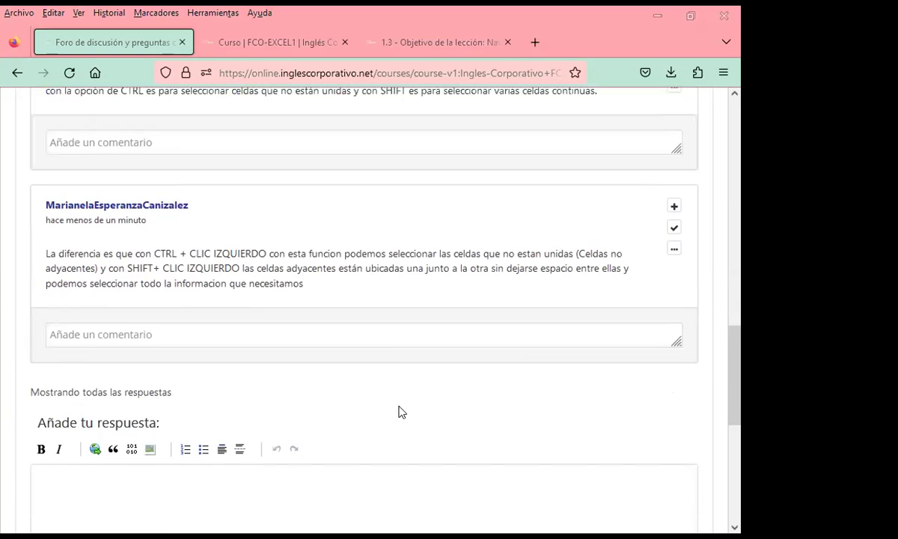
{"action": "scroll", "coordinate": [356, 375], "scroll_direction": "up", "scroll_amount": 5}
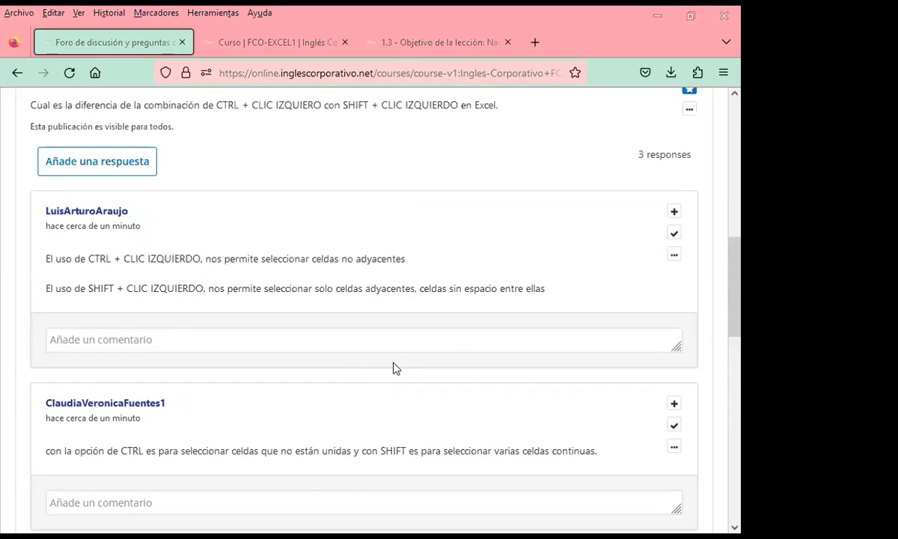
{"action": "scroll", "coordinate": [569, 364], "scroll_direction": "up", "scroll_amount": 1}
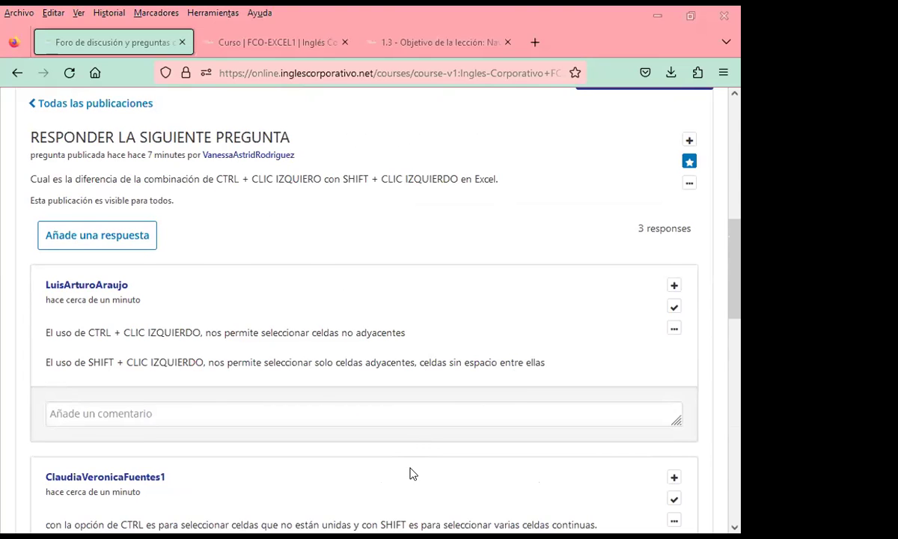
{"action": "key", "text": "alt+Tab"}
- Multi-select A26:E38, H29:H38, J28:J38, K28:L40, M28:N41 and F40:F44 as non-adjacent ranges
{"action": "left_click_drag", "start_coordinate": [35, 213], "coordinate": [202, 383]}
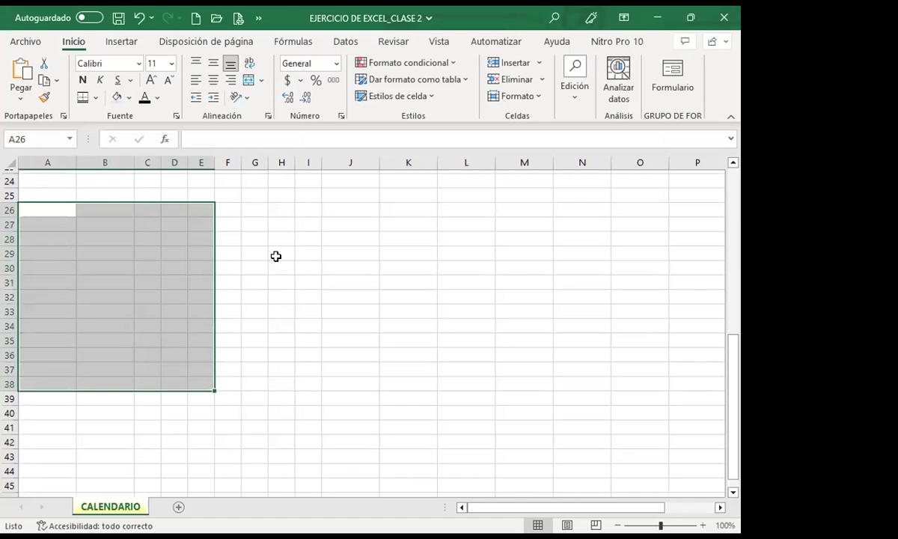
{"action": "left_click_drag", "start_coordinate": [276, 256], "coordinate": [282, 383]}
{"action": "left_click_drag", "start_coordinate": [350, 237], "coordinate": [350, 383]}
{"action": "mouse_move", "coordinate": [408, 238]}
{"action": "left_mouse_down"}
{"action": "mouse_move", "coordinate": [435, 398]}
{"action": "mouse_move", "coordinate": [465, 411]}
{"action": "left_mouse_up"}
{"action": "left_click_drag", "start_coordinate": [524, 238], "coordinate": [582, 426]}
{"action": "left_click_drag", "start_coordinate": [227, 413], "coordinate": [227, 470]}
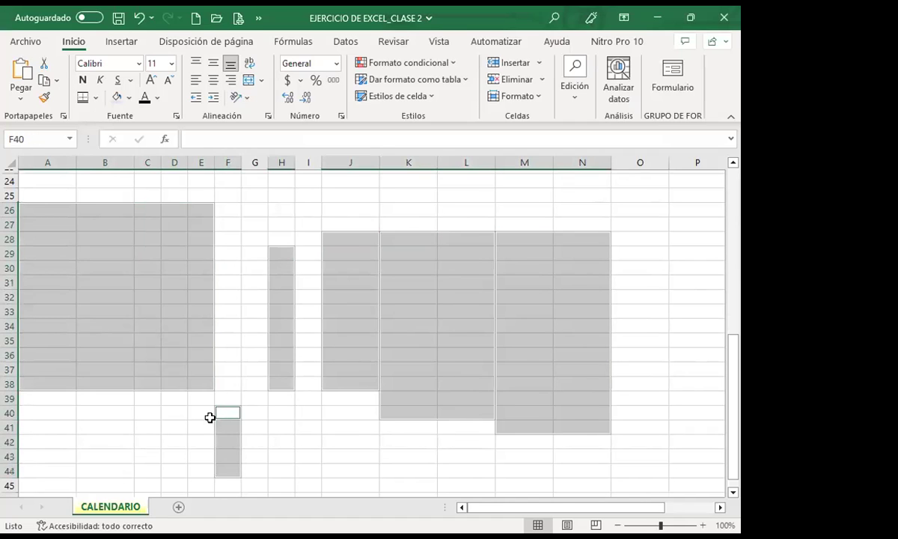
- Start a fresh multi-selection of B46:B50, G41:G49, J40:J49 and K39:L45
{"action": "scroll", "coordinate": [210, 418], "scroll_direction": "down", "scroll_amount": 3}
{"action": "left_click", "coordinate": [315, 341], "text": "ctrl"}
{"action": "left_click_drag", "start_coordinate": [126, 370], "coordinate": [124, 428]}
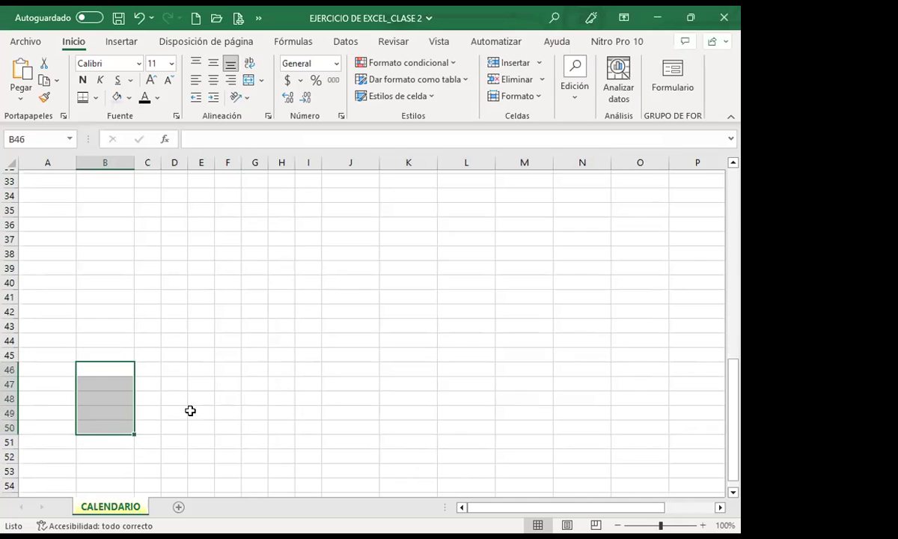
{"action": "left_click_drag", "start_coordinate": [255, 297], "coordinate": [254, 411]}
{"action": "left_click_drag", "start_coordinate": [340, 283], "coordinate": [341, 411]}
{"action": "left_click_drag", "start_coordinate": [407, 268], "coordinate": [458, 387]}
- Select a single range from F39, resizing it until it covers F39:L50
{"action": "left_click", "coordinate": [227, 266]}
{"action": "left_click_drag", "start_coordinate": [227, 268], "coordinate": [481, 308]}
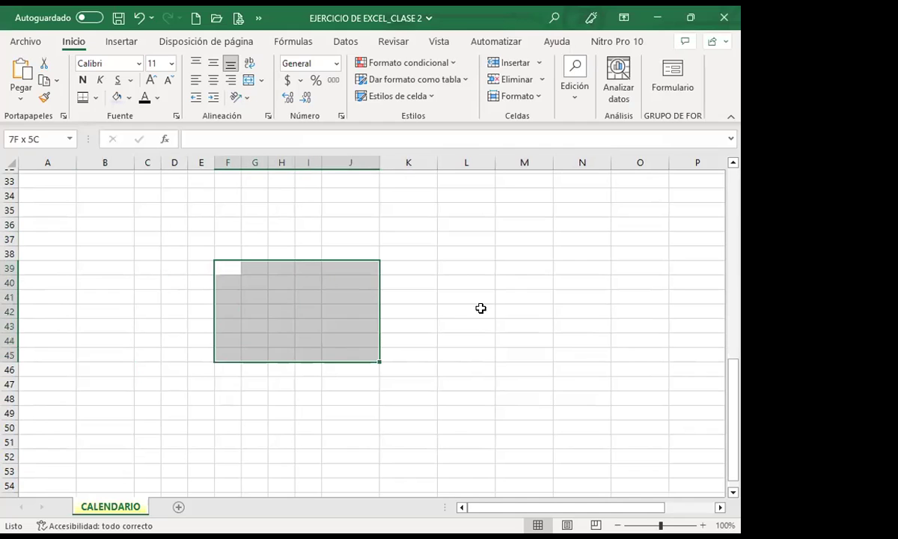
{"action": "left_click_drag", "start_coordinate": [480, 309], "coordinate": [697, 398]}
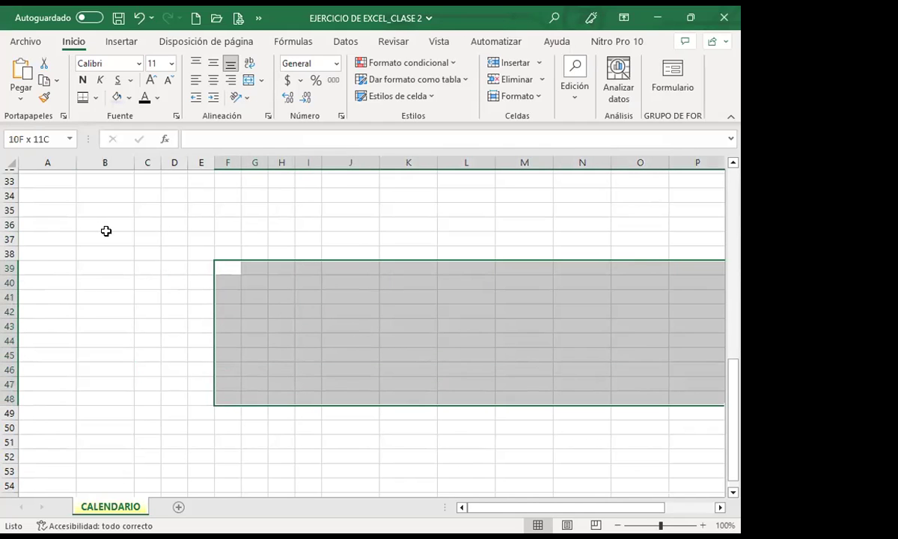
{"action": "left_click_drag", "start_coordinate": [107, 231], "coordinate": [613, 260]}
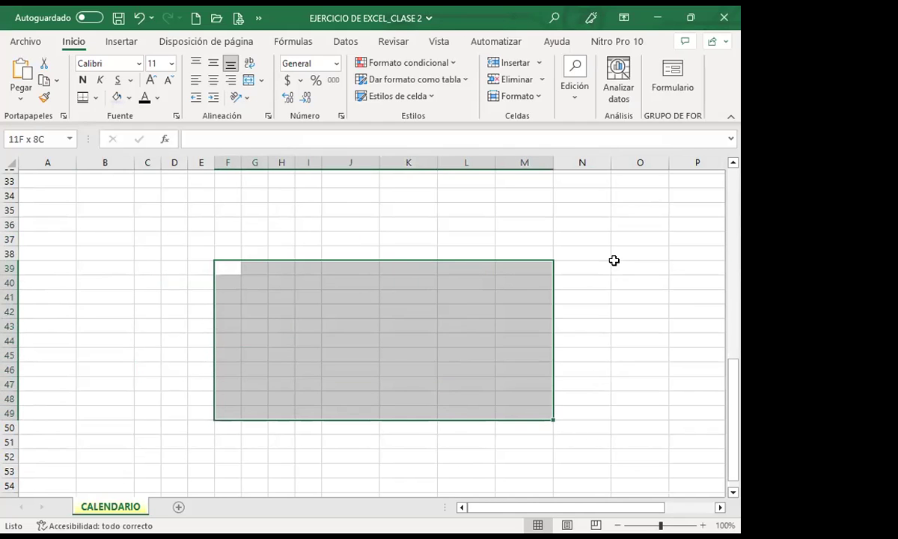
{"action": "mouse_move", "coordinate": [613, 261]}
{"action": "left_mouse_down"}
{"action": "mouse_move", "coordinate": [471, 235]}
{"action": "mouse_move", "coordinate": [453, 317]}
{"action": "mouse_move", "coordinate": [547, 325]}
{"action": "mouse_move", "coordinate": [445, 387]}
{"action": "mouse_move", "coordinate": [92, 210]}
{"action": "mouse_move", "coordinate": [174, 318]}
{"action": "mouse_move", "coordinate": [251, 238]}
{"action": "mouse_move", "coordinate": [387, 314]}
{"action": "mouse_move", "coordinate": [545, 256]}
{"action": "mouse_move", "coordinate": [631, 378]}
{"action": "left_mouse_up"}
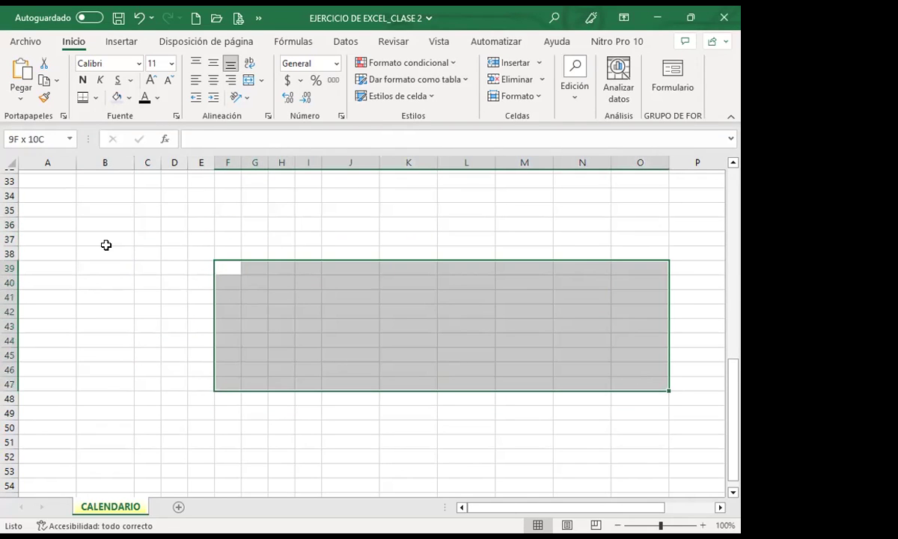
{"action": "mouse_move", "coordinate": [105, 244]}
{"action": "left_mouse_down"}
{"action": "mouse_move", "coordinate": [185, 347]}
{"action": "mouse_move", "coordinate": [323, 325]}
{"action": "mouse_move", "coordinate": [439, 411]}
{"action": "mouse_move", "coordinate": [505, 236]}
{"action": "mouse_move", "coordinate": [533, 385]}
{"action": "mouse_move", "coordinate": [137, 220]}
{"action": "mouse_move", "coordinate": [445, 402]}
{"action": "left_mouse_up"}
{"action": "left_click_drag", "start_coordinate": [174, 253], "coordinate": [176, 355]}
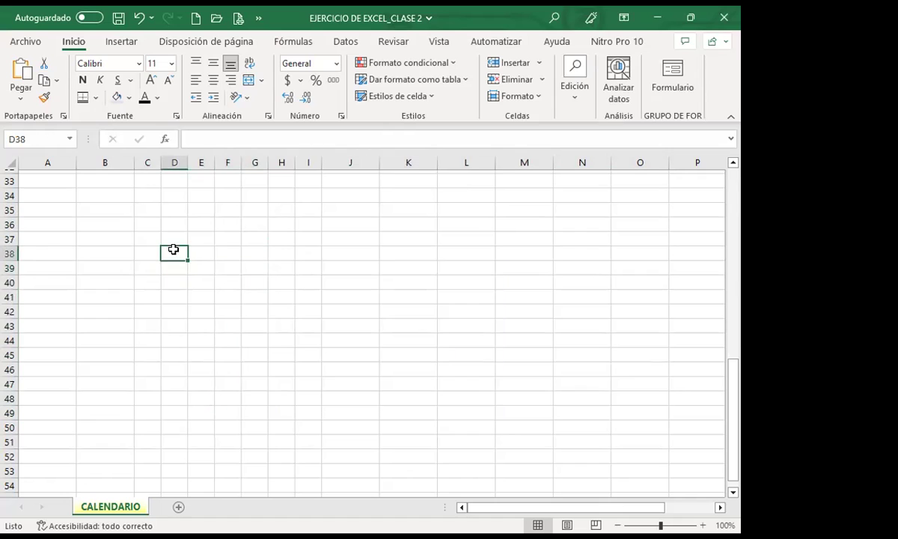
{"action": "left_click", "coordinate": [253, 309], "text": "ctrl"}
{"action": "left_click", "coordinate": [306, 296], "text": "ctrl"}
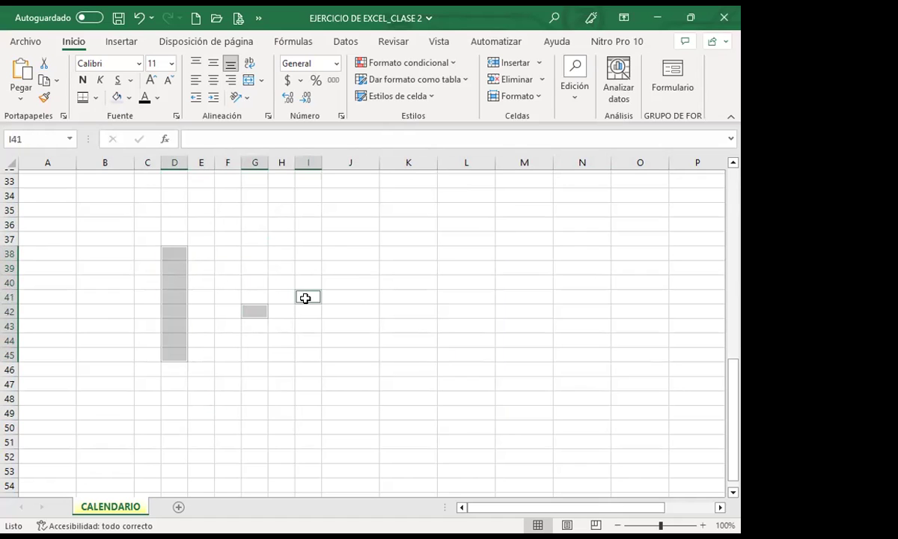
{"action": "left_click", "coordinate": [350, 267], "text": "ctrl"}
{"action": "mouse_move", "coordinate": [254, 239]}
{"action": "left_mouse_down", "text": "ctrl"}
{"action": "mouse_move", "coordinate": [217, 241]}
{"action": "mouse_move", "coordinate": [200, 340]}
{"action": "mouse_move", "coordinate": [254, 354]}
{"action": "left_mouse_up", "text": "ctrl"}
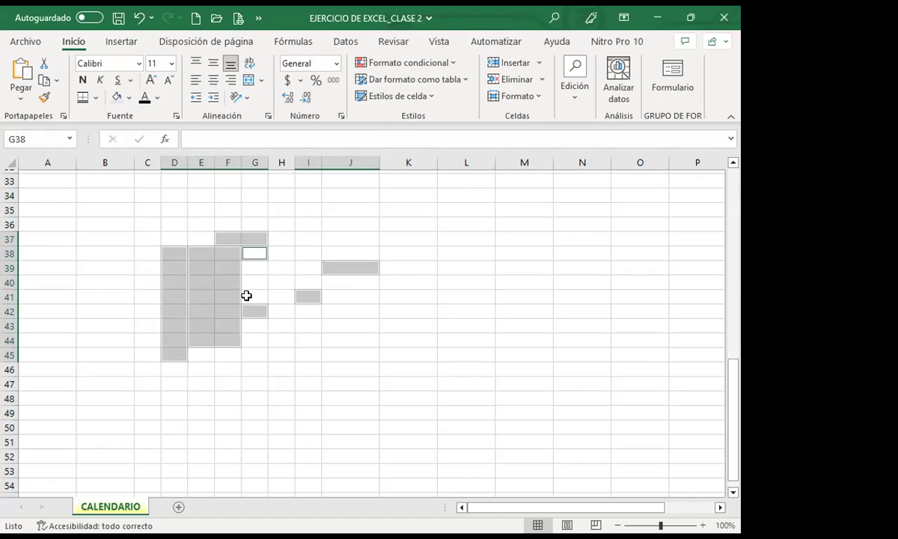
{"action": "left_click_drag", "start_coordinate": [282, 267], "coordinate": [278, 374], "text": "ctrl"}
{"action": "left_click", "coordinate": [336, 269], "text": "ctrl"}
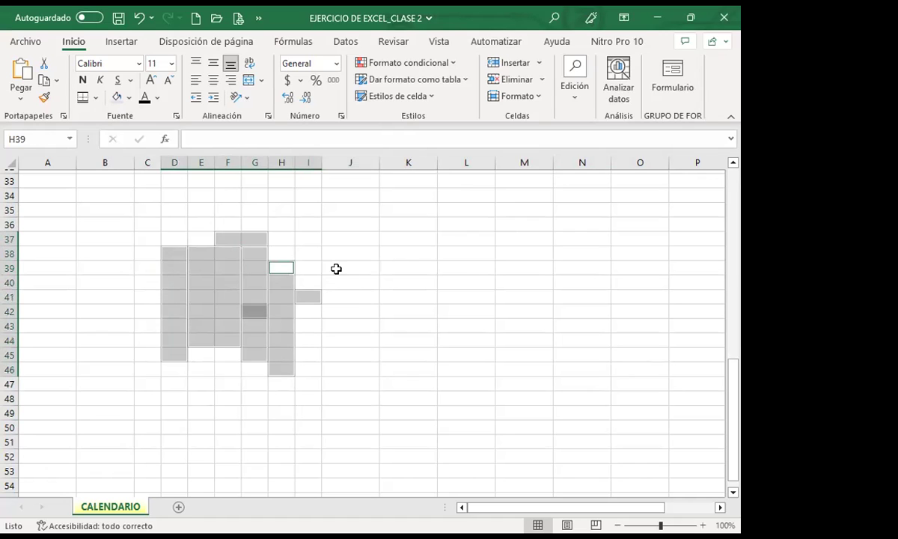
{"action": "left_click_drag", "start_coordinate": [308, 253], "coordinate": [309, 398], "text": "ctrl"}
{"action": "left_click_drag", "start_coordinate": [336, 255], "coordinate": [339, 410], "text": "ctrl"}
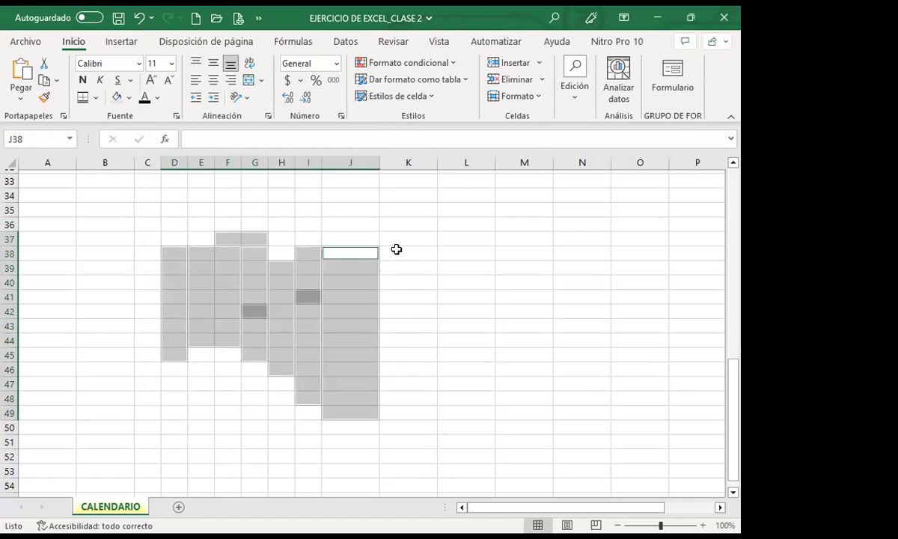
{"action": "left_click_drag", "start_coordinate": [396, 253], "coordinate": [408, 410], "text": "ctrl"}
{"action": "left_click_drag", "start_coordinate": [309, 268], "coordinate": [311, 398], "text": "ctrl"}
{"action": "left_click_drag", "start_coordinate": [243, 240], "coordinate": [243, 394], "text": "ctrl"}
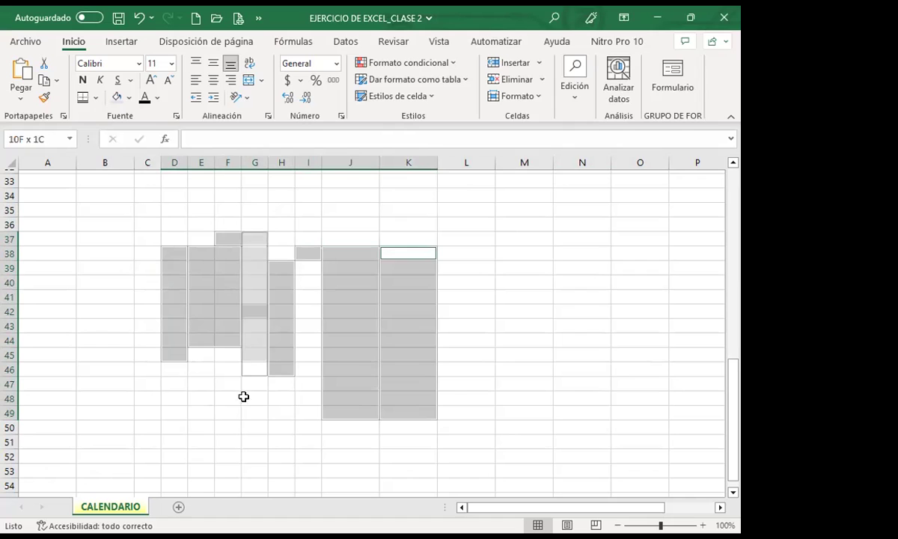
{"action": "left_click_drag", "start_coordinate": [233, 225], "coordinate": [228, 398], "text": "ctrl"}
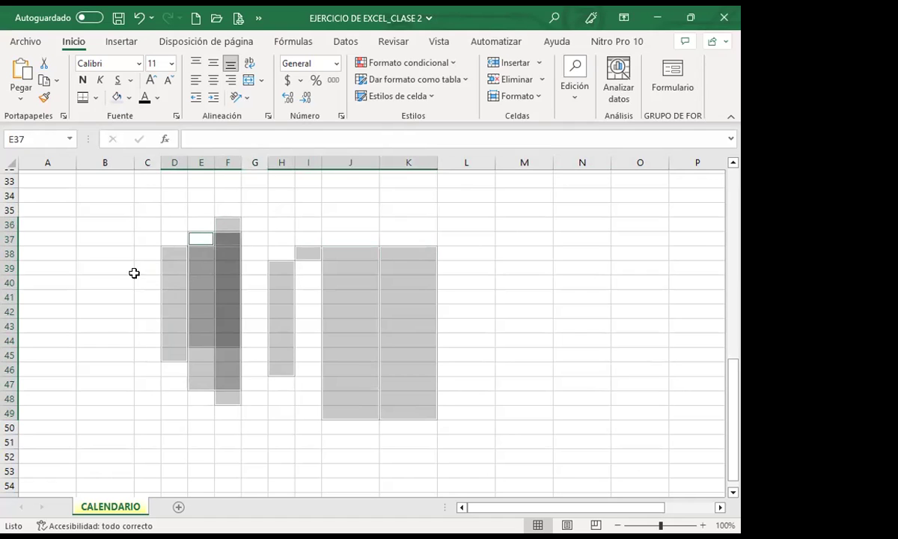
{"action": "left_click", "coordinate": [135, 268]}
{"action": "left_click_drag", "start_coordinate": [148, 267], "coordinate": [524, 307]}
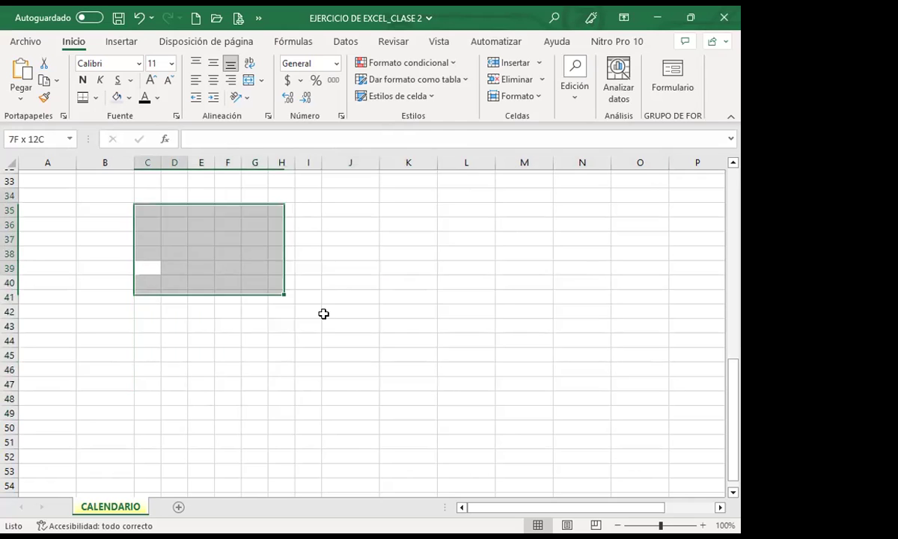
{"action": "left_click_drag", "start_coordinate": [524, 307], "coordinate": [712, 473]}
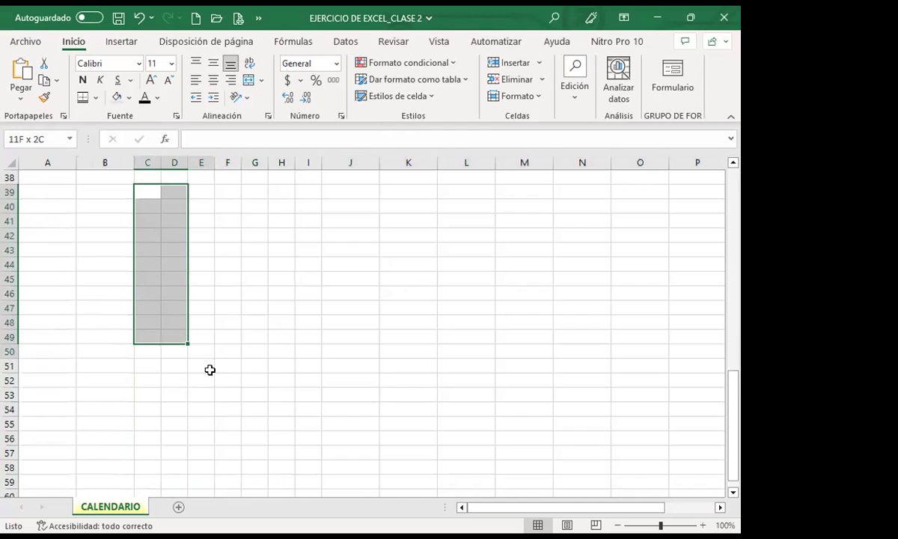
{"action": "mouse_move", "coordinate": [362, 225]}
{"action": "left_mouse_down"}
{"action": "mouse_move", "coordinate": [409, 400]}
{"action": "mouse_move", "coordinate": [624, 408]}
{"action": "left_mouse_up"}
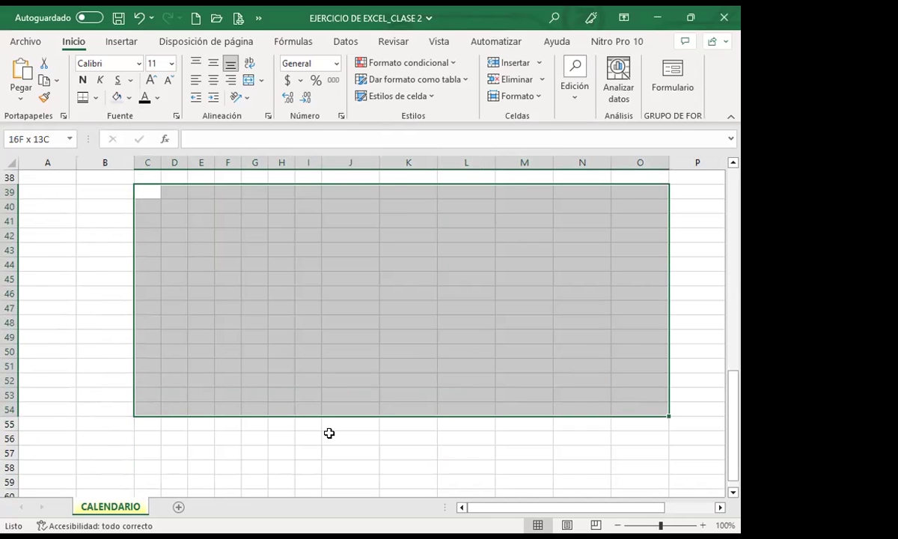